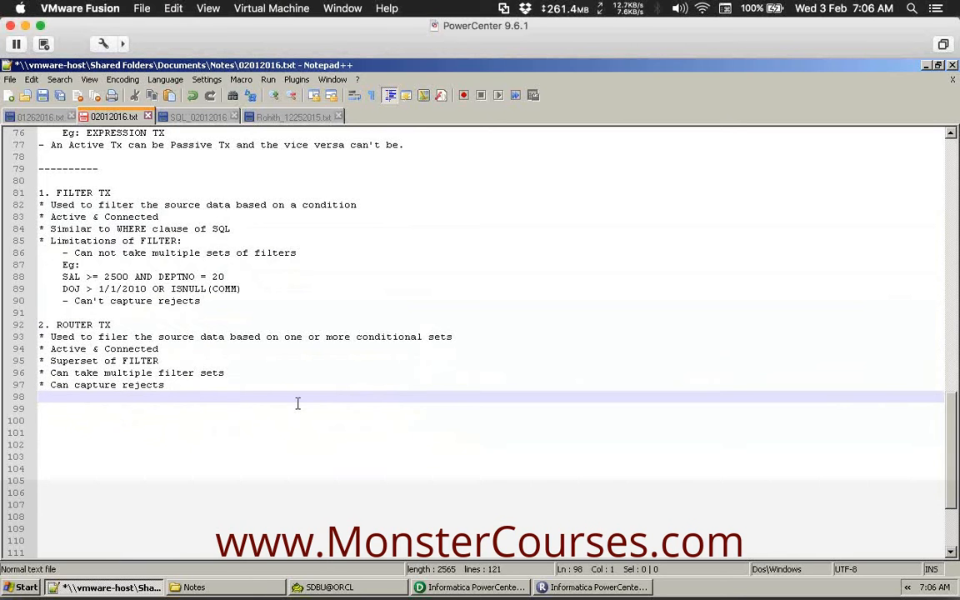
Add the heading '3. EXPRESSION TX' after the ROUTER TX notes, with a blank line below.
key(Return)
text(3.)
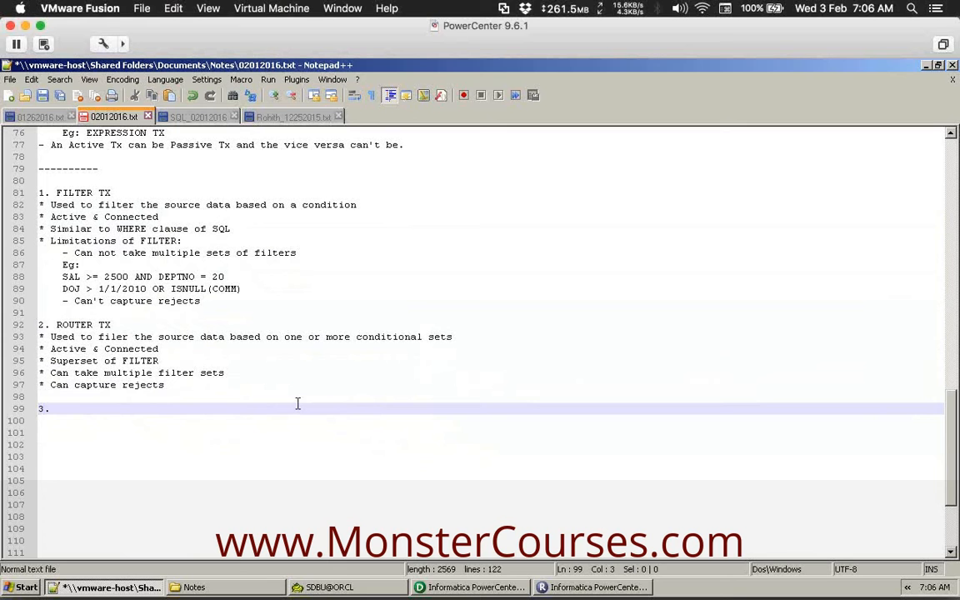
text( EXPRE)
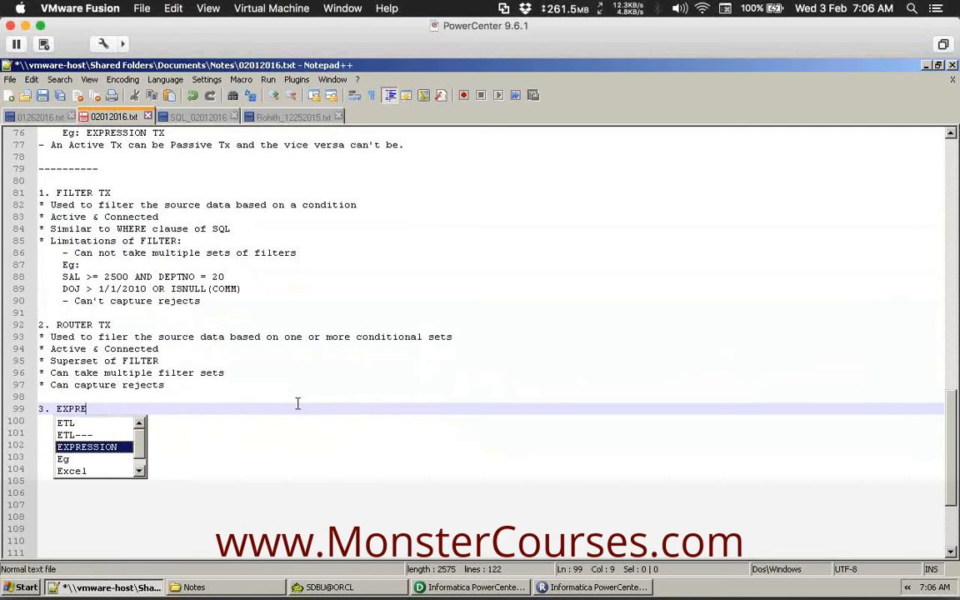
key(Return)
text(T)
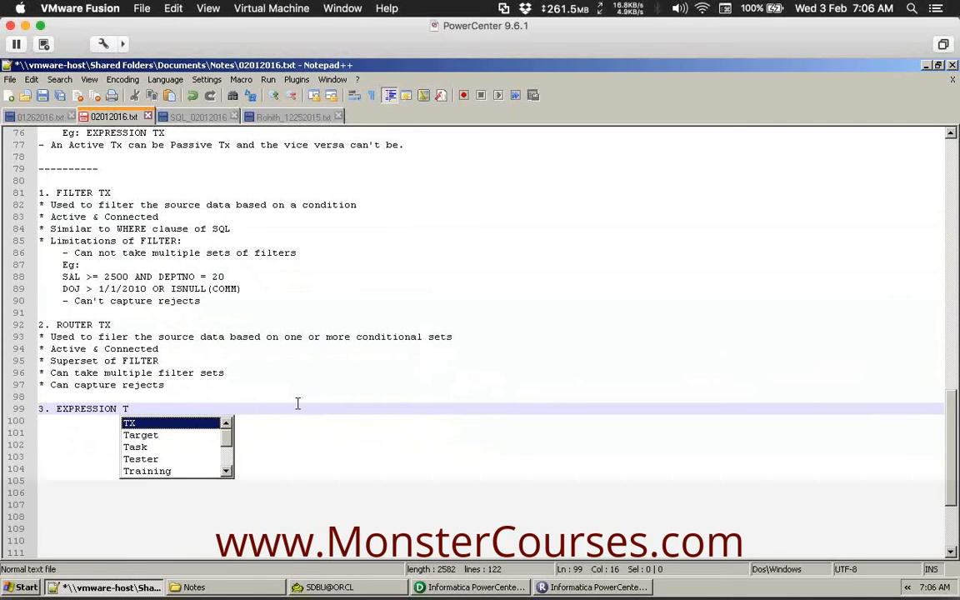
text(X)
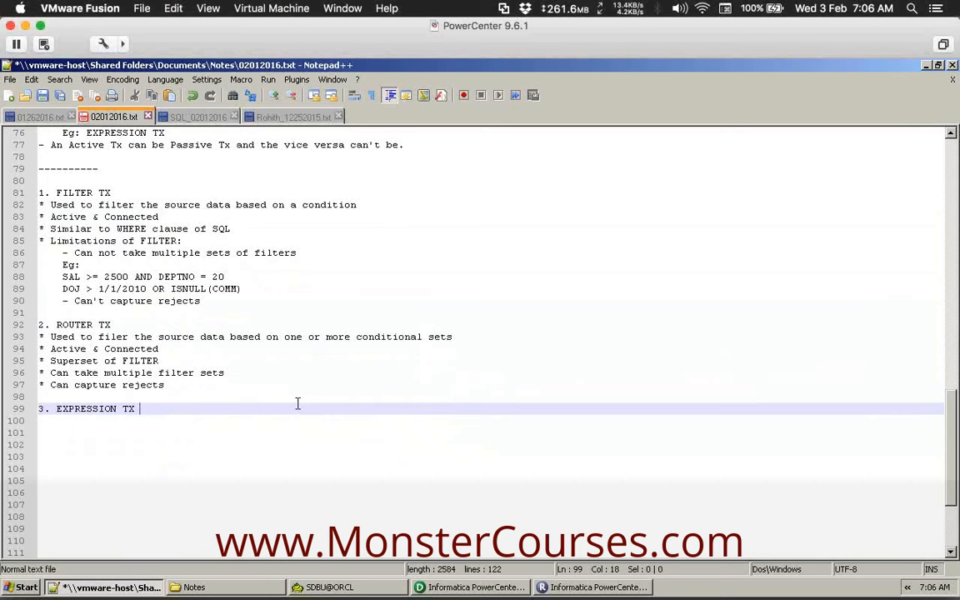
click(955, 280)
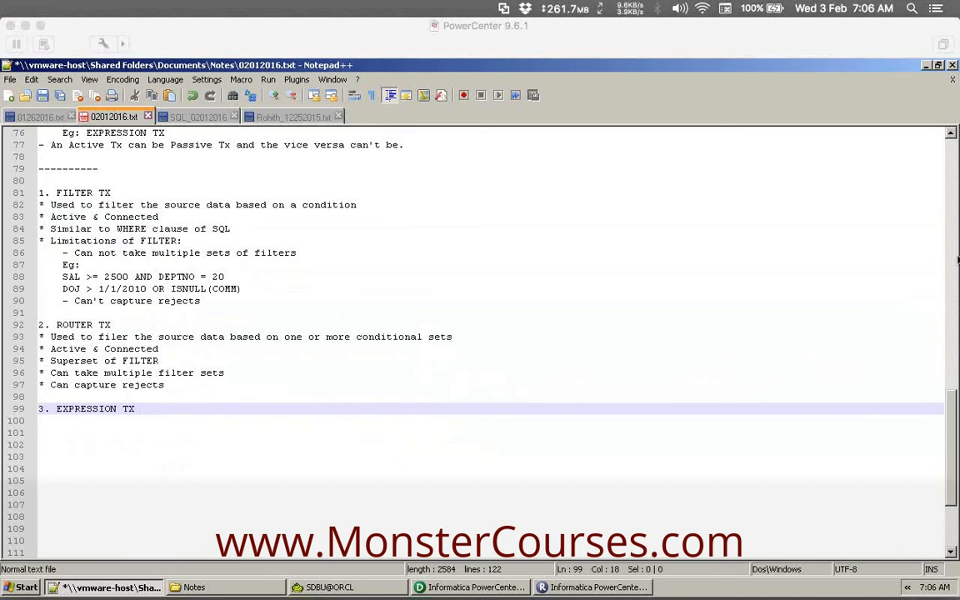
click(163, 415)
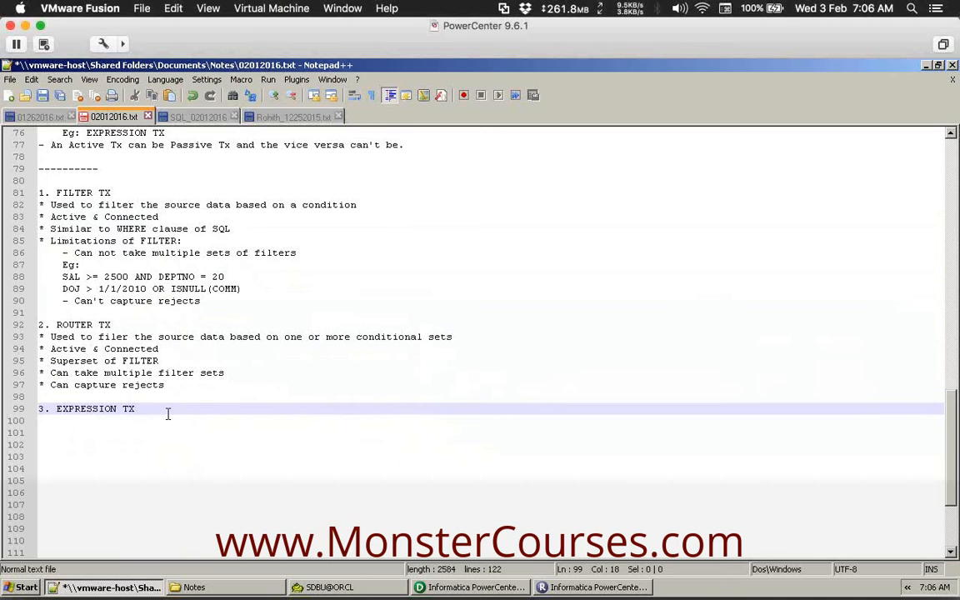
key(Return)
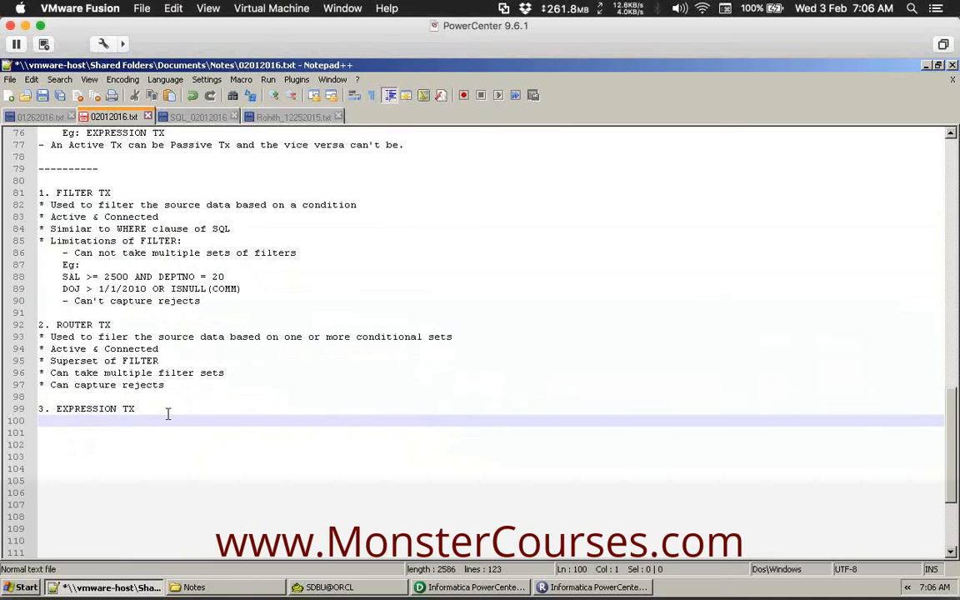
Add a bullet: used to write expressions using built-in/user-defined functions, Parameters, Variables, etc.
text(* Used)
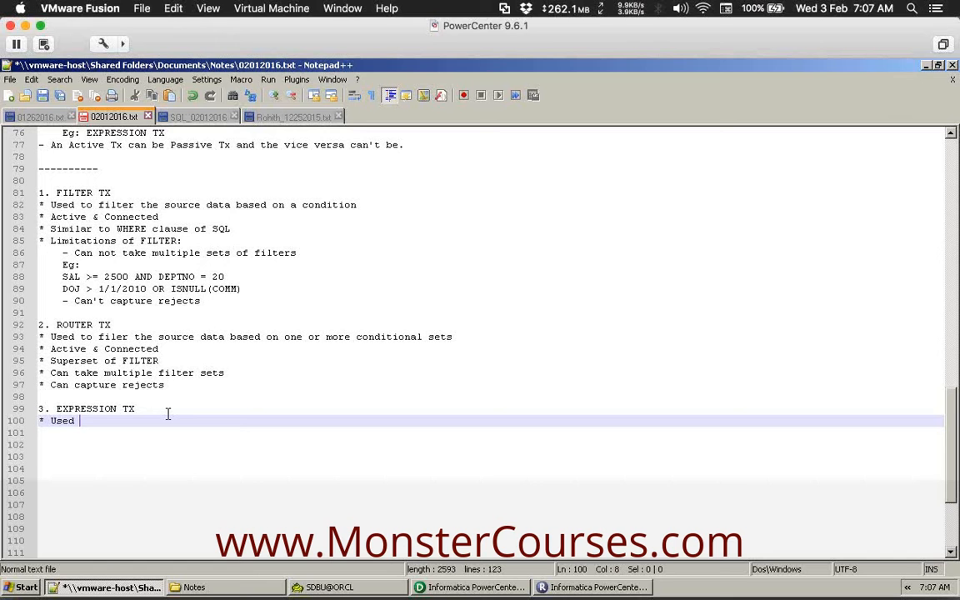
text(to write )
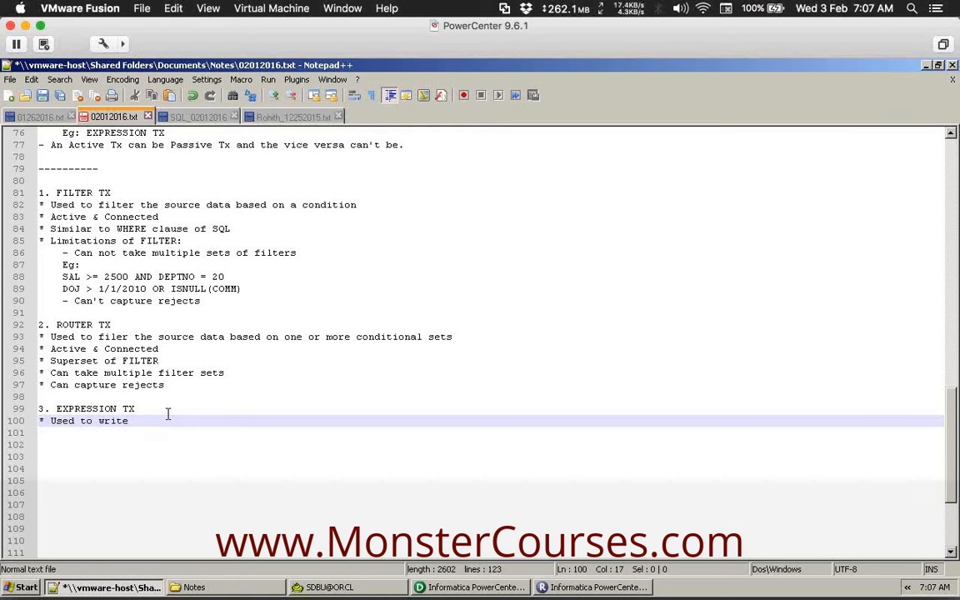
text(expressions,functional logics u)
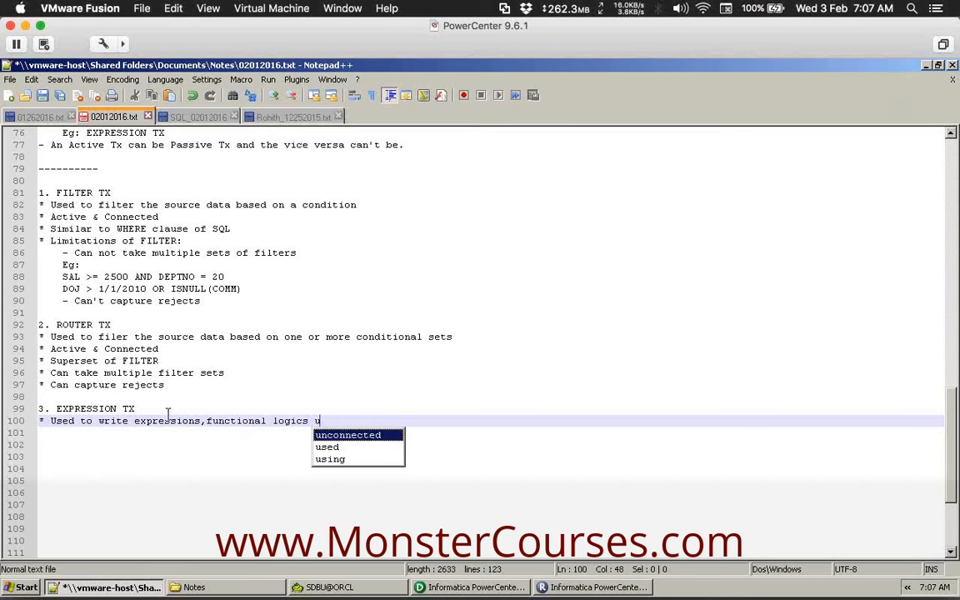
text(sing)
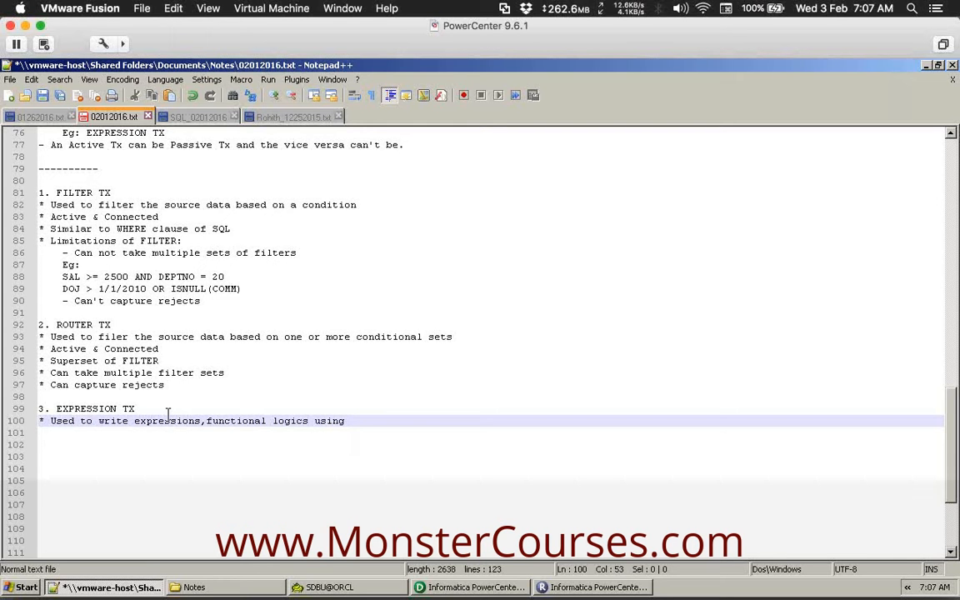
text(Buil)
text(e-i)
text(n)
key(BackSpace)
key(BackSpace)
key(BackSpace)
key(BackSpace)
key(BackSpace)
text(t-in)
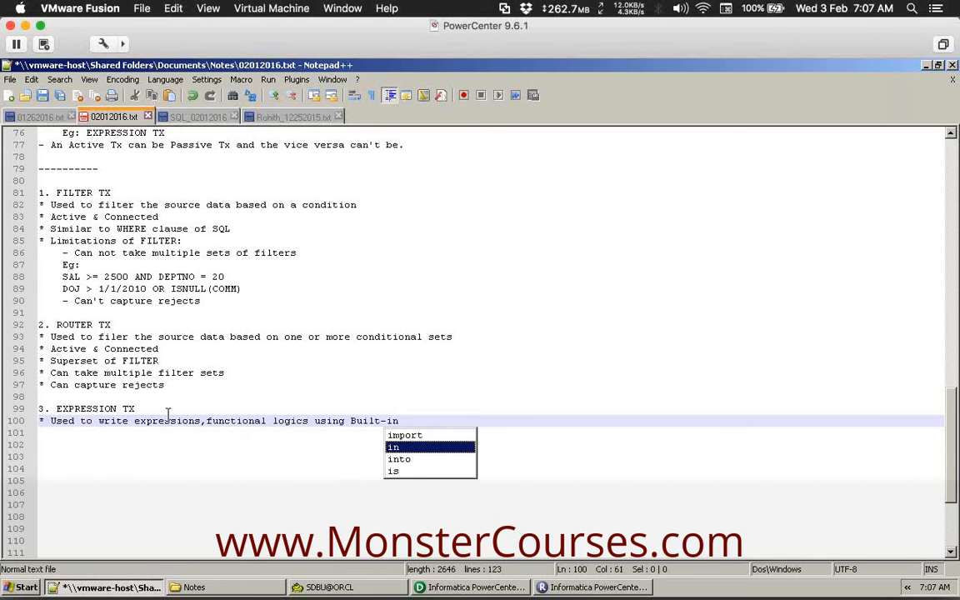
text( functions,)
text( Use)
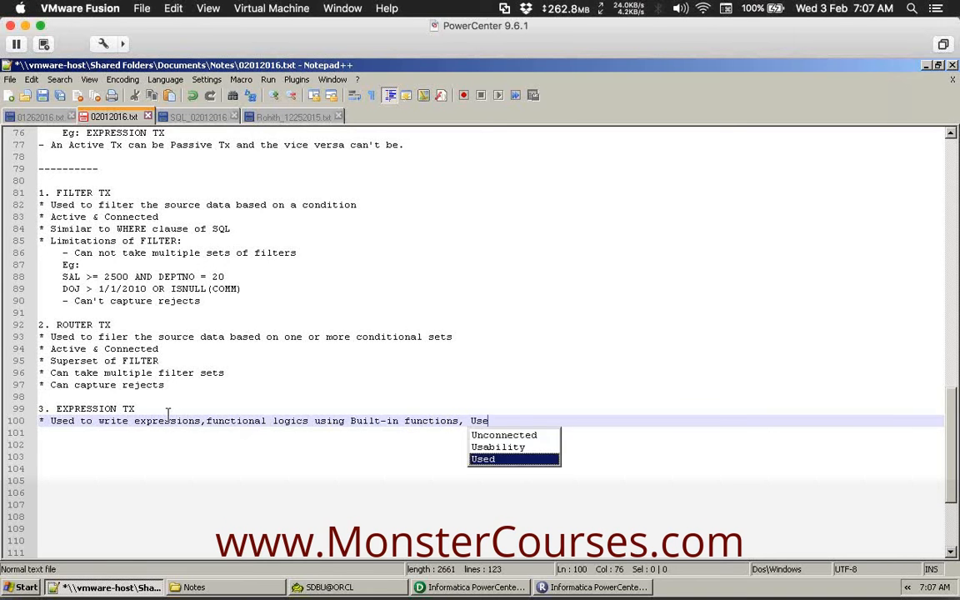
text(r-defined)
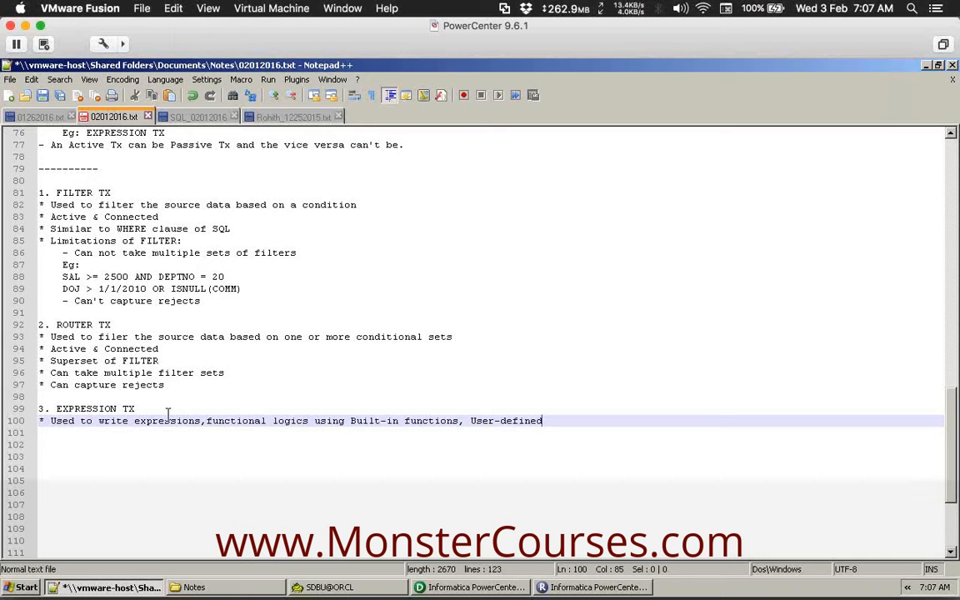
text( function)
text(s, )
text(Pa)
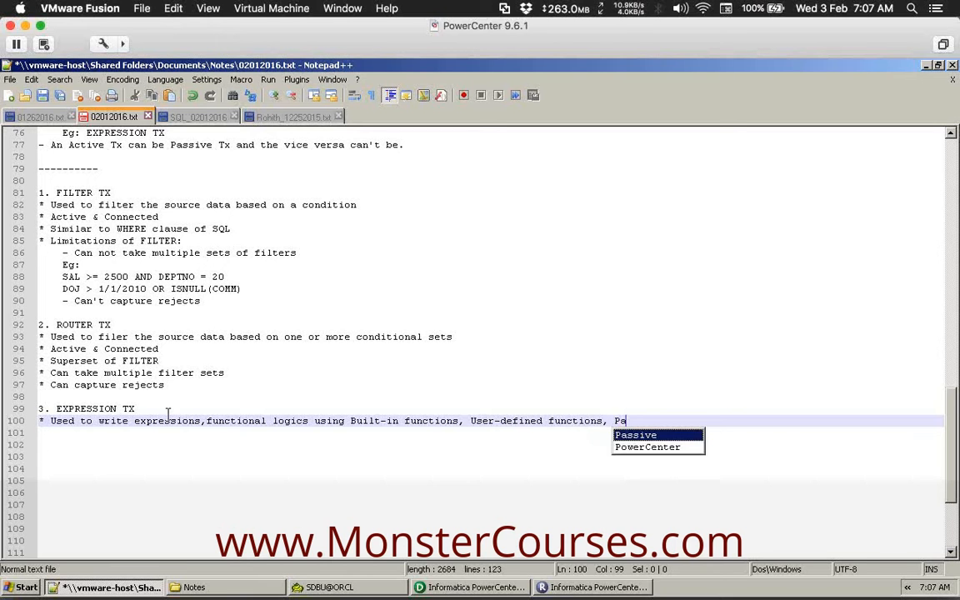
text(rameters)
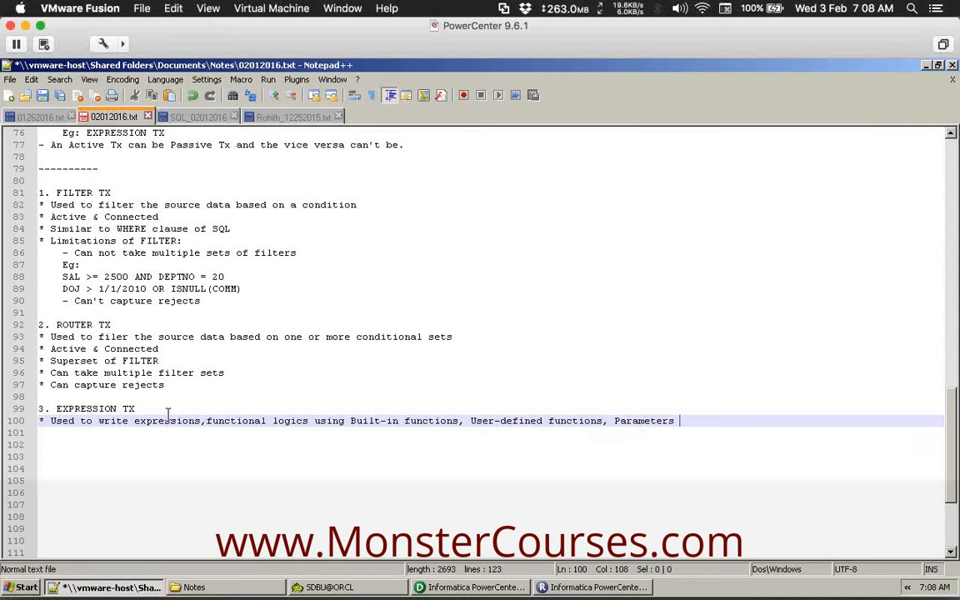
key(BackSpace)
text(, Variables)
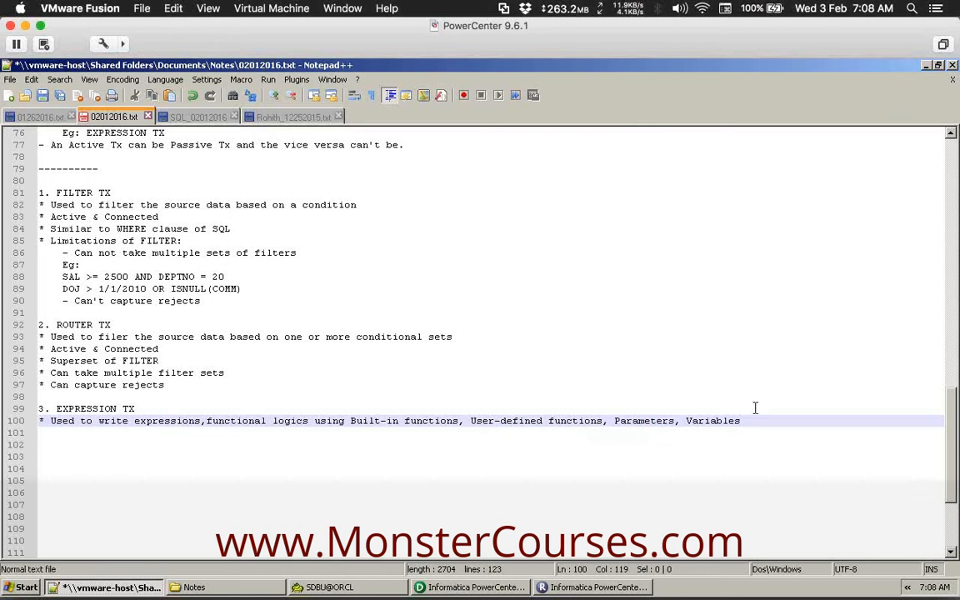
key(BackSpace)
text(, etc.)
Add a 'Passive & Connected' bullet and begin a third bullet.
key(Return)
text(*)
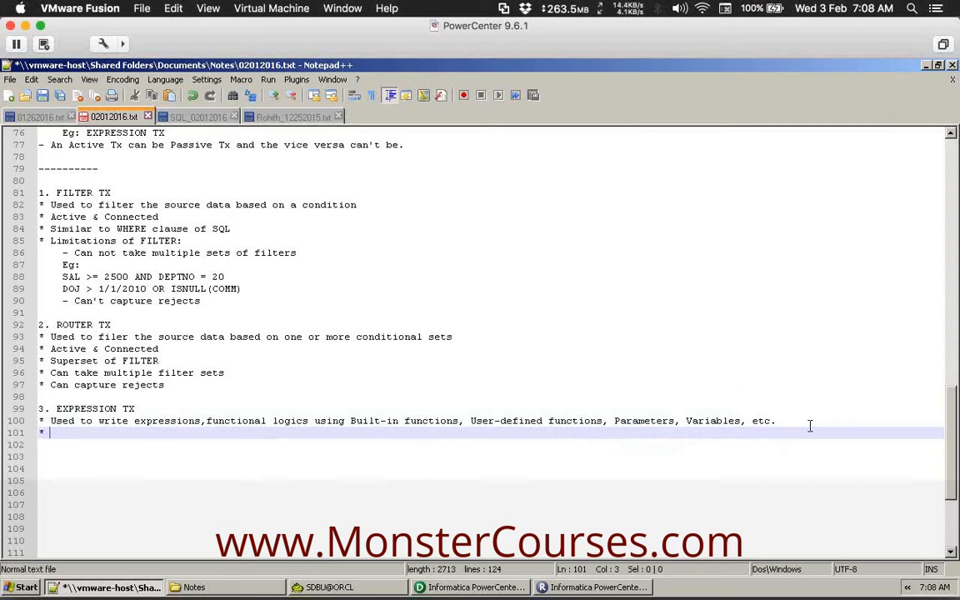
text( Pas)
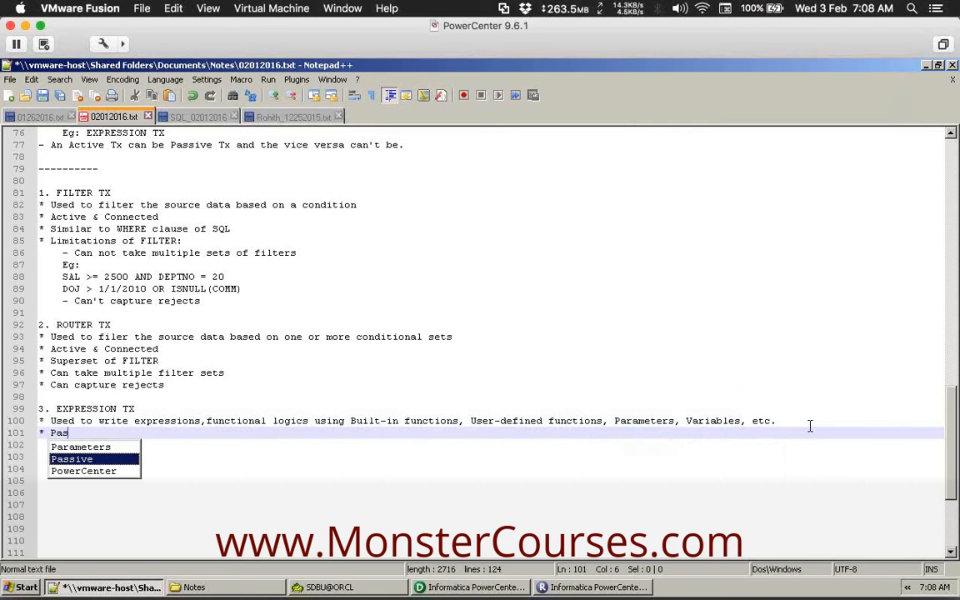
text(sive )
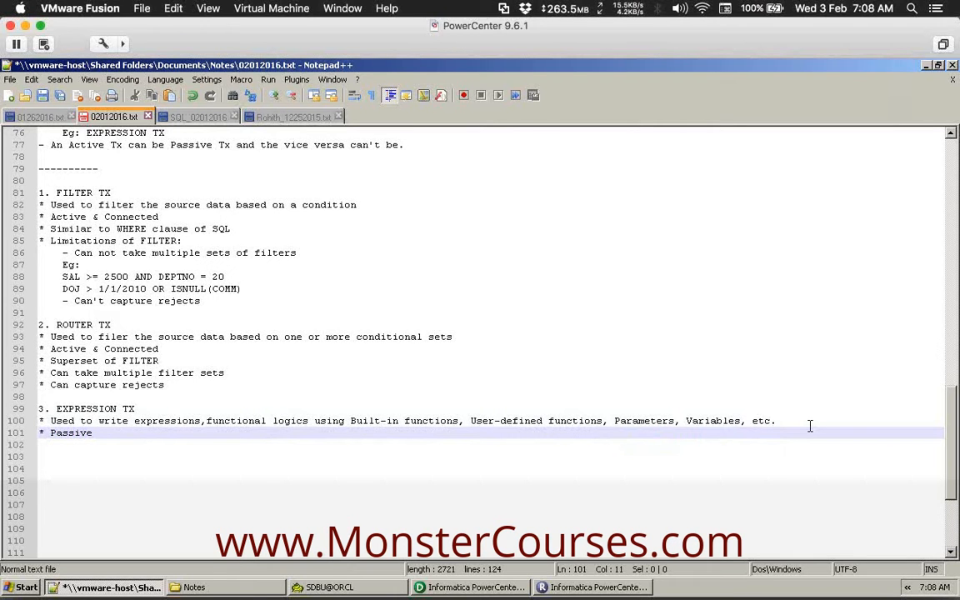
text(& Con)
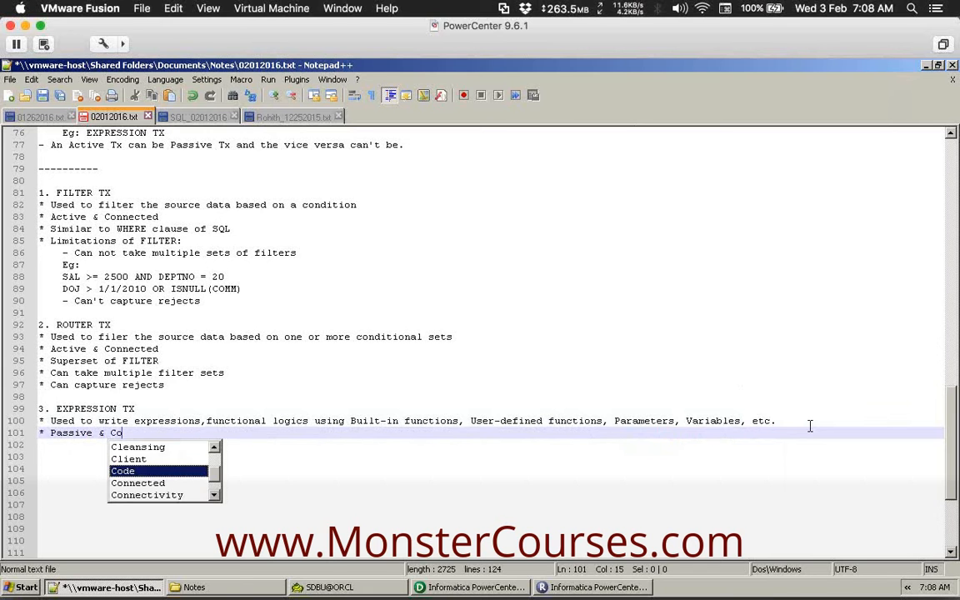
key(Return)
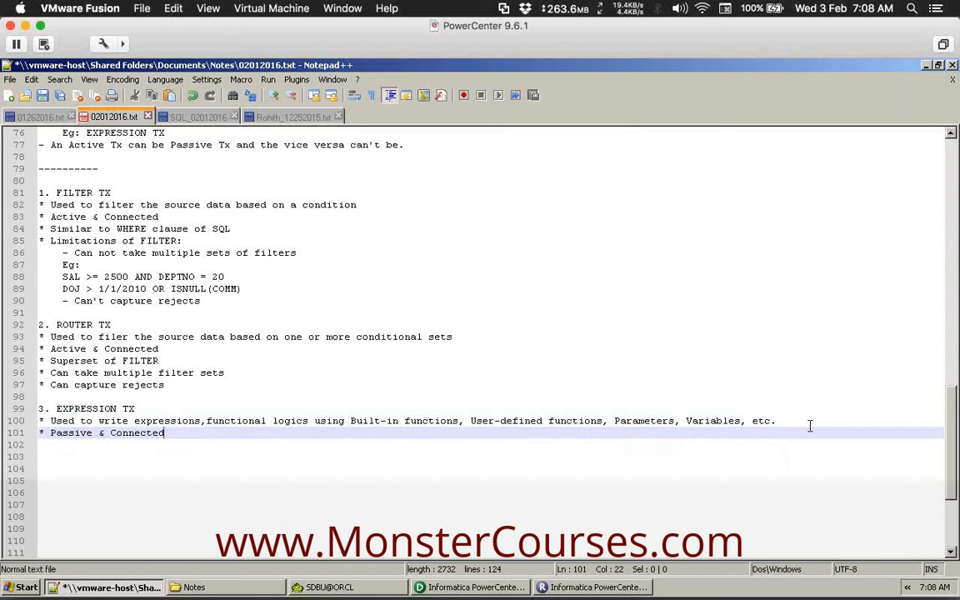
key(Return)
text(*)
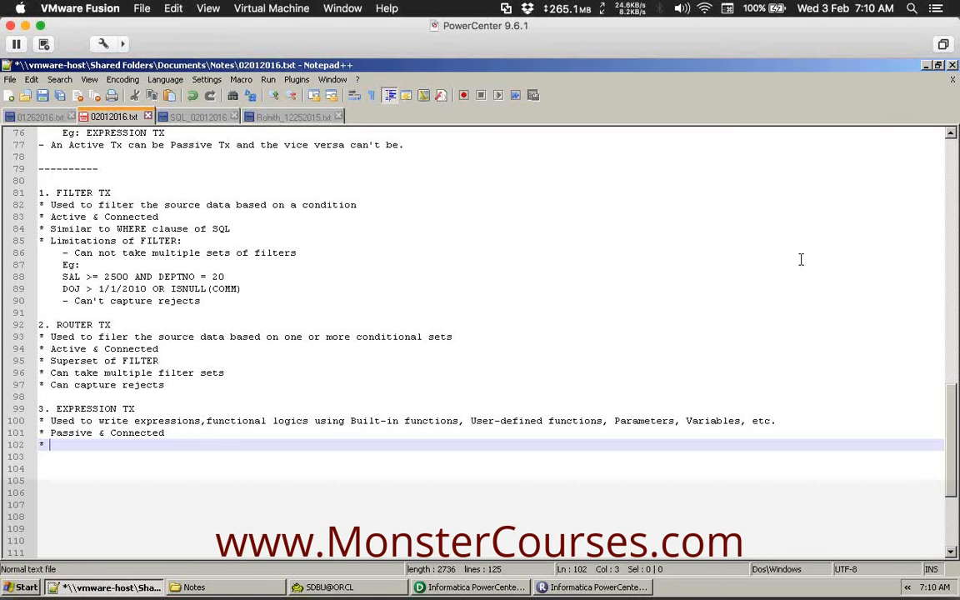
click(958, 86)
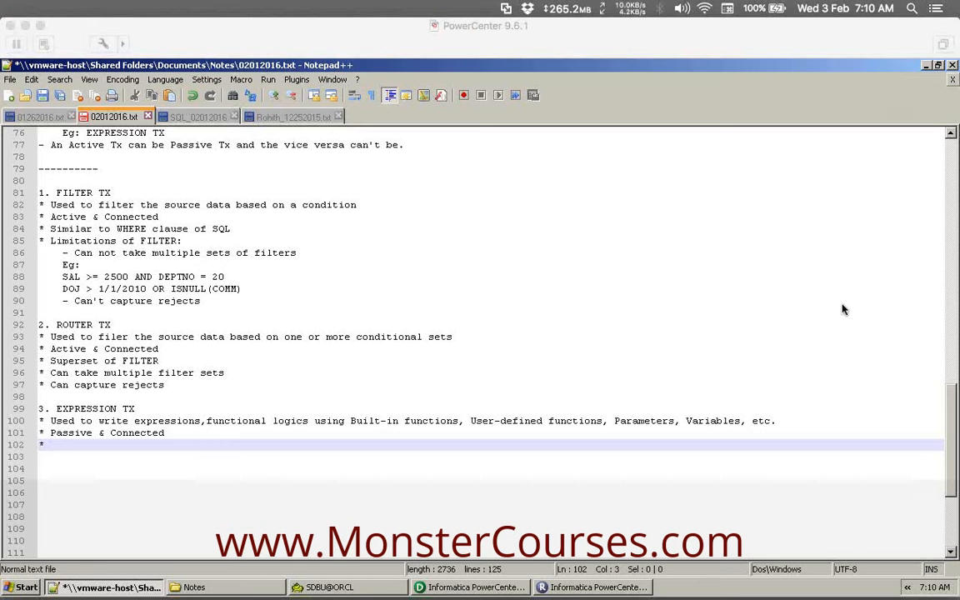
click(565, 383)
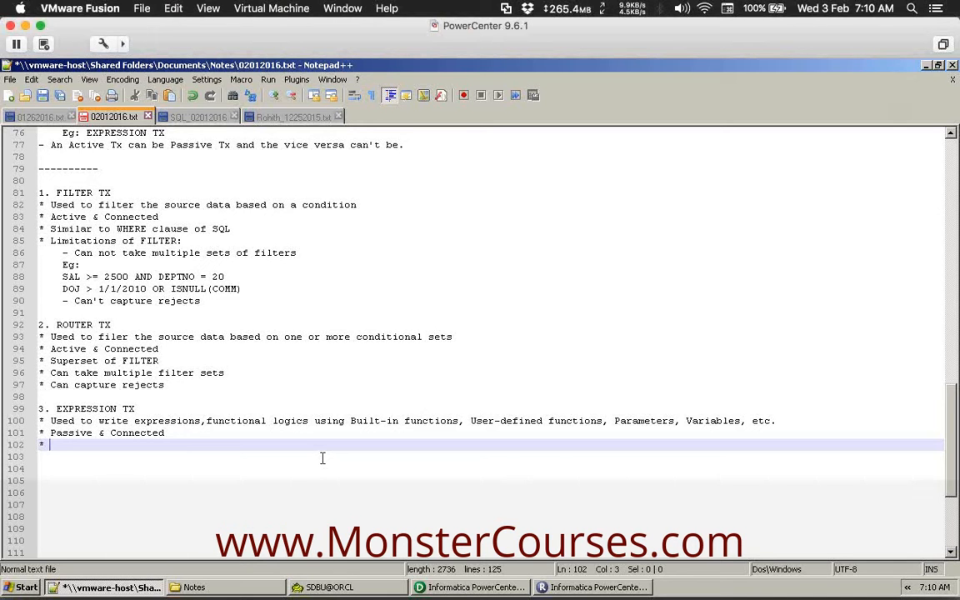
Add a 'Type of ports:' bullet with indented Input, Output, Variable, then begin another bullet.
click(323, 458)
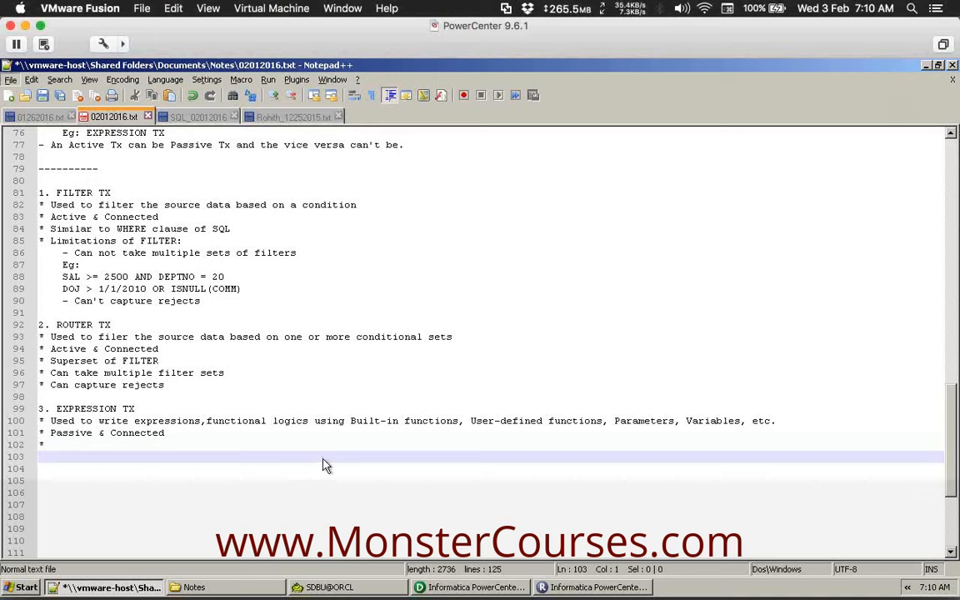
click(218, 447)
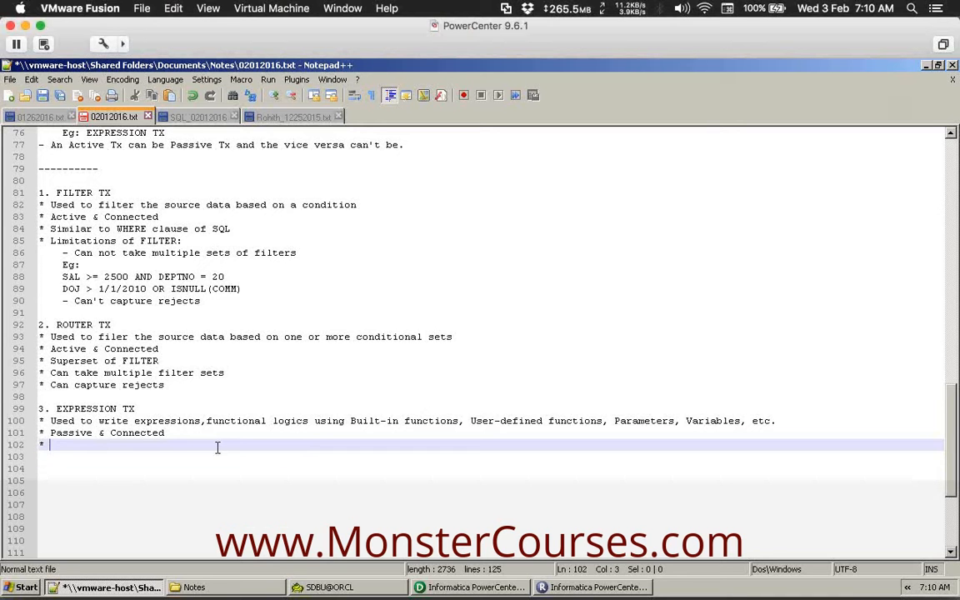
text(Type of ports:)
key(Return)
key(Tab)
text(Input)
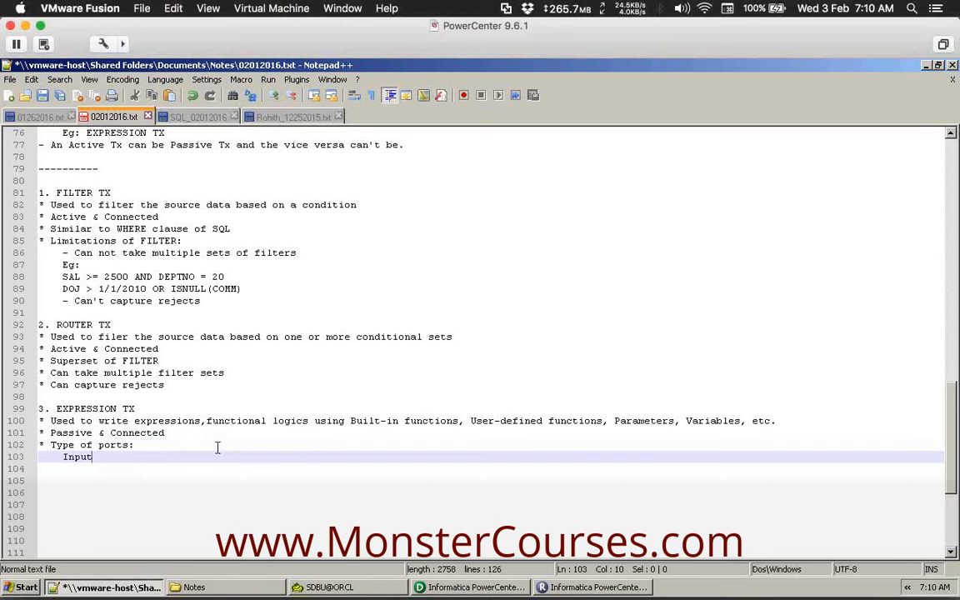
key(Return)
text(Output)
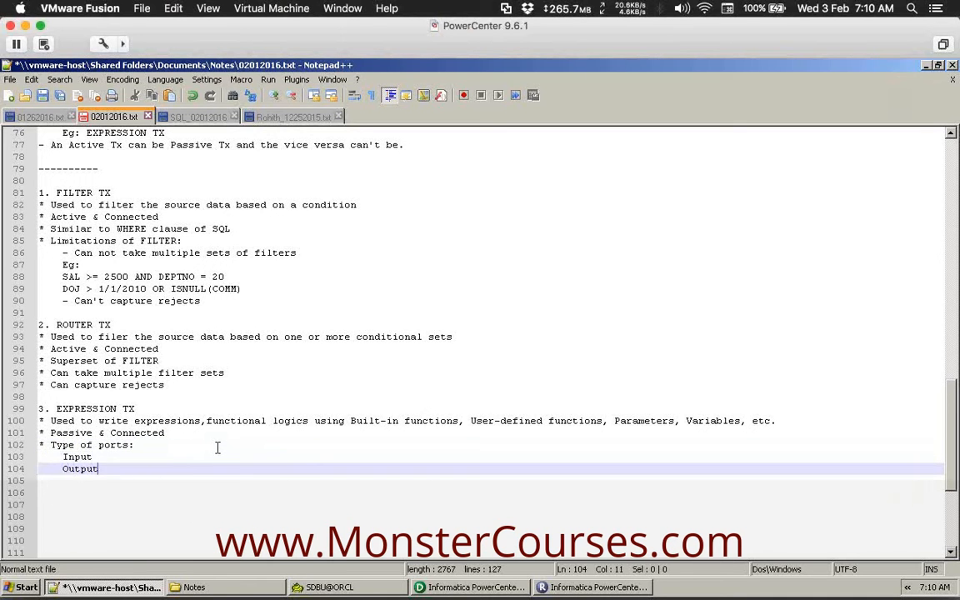
key(Return)
text(V)
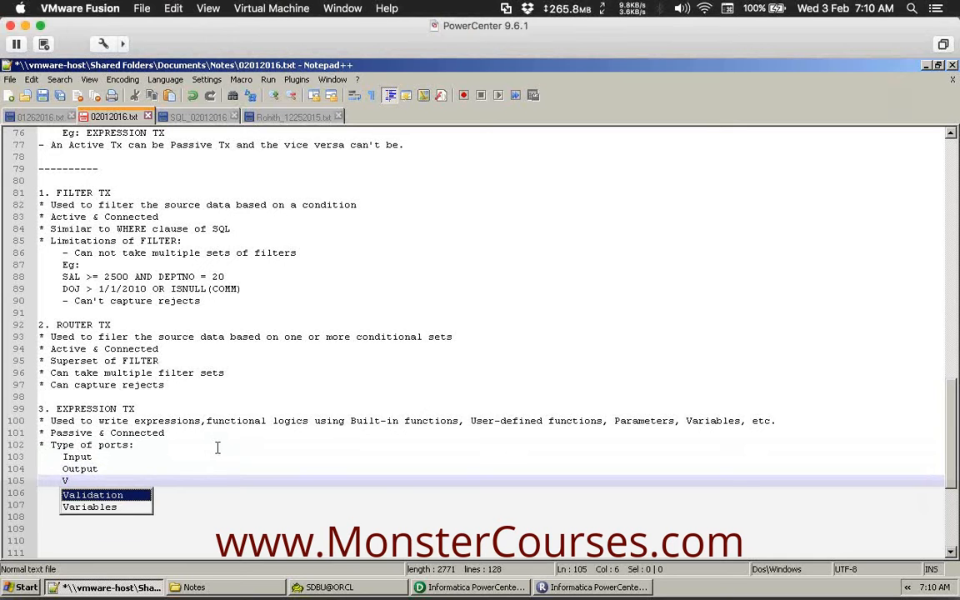
text(ariable)
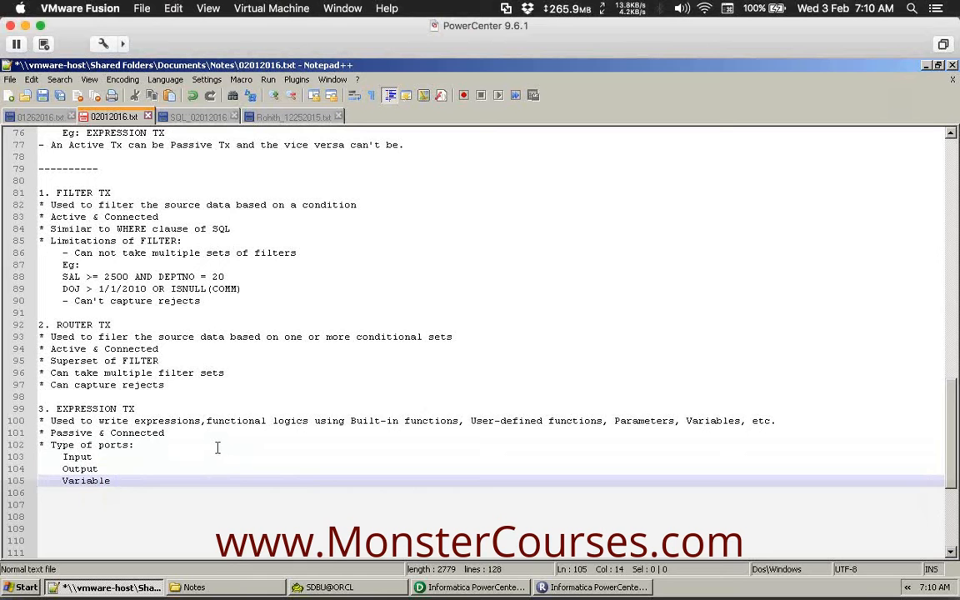
key(Return)
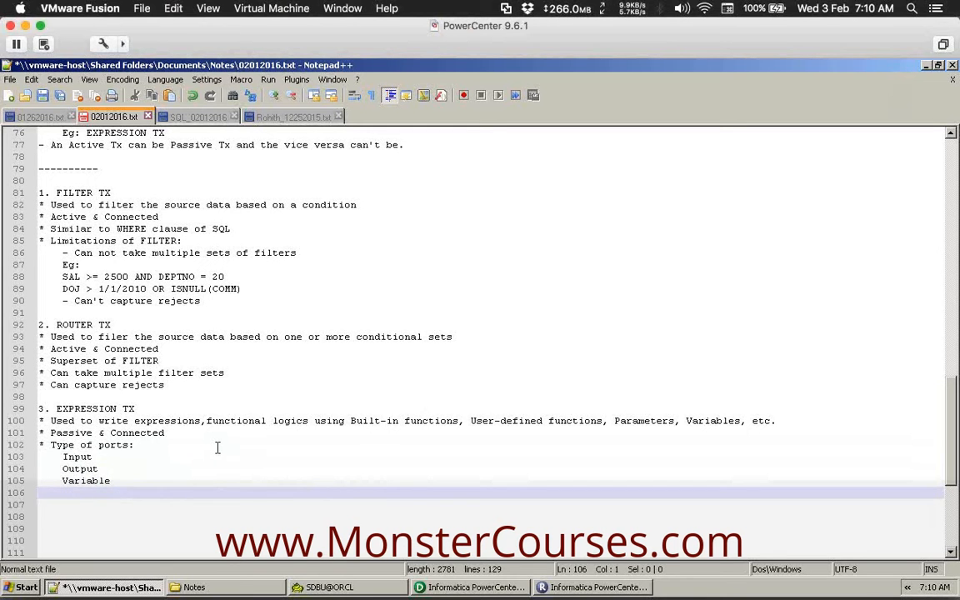
text(*)
Note that expressions can be written in Output & Variable Ports, and start a new bullet.
text(Ex)
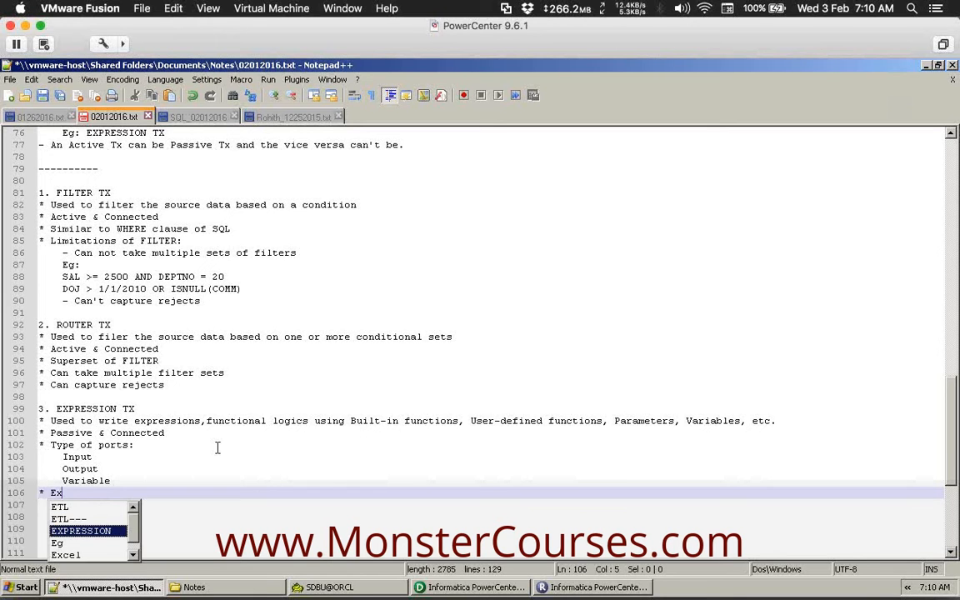
text(pressions c)
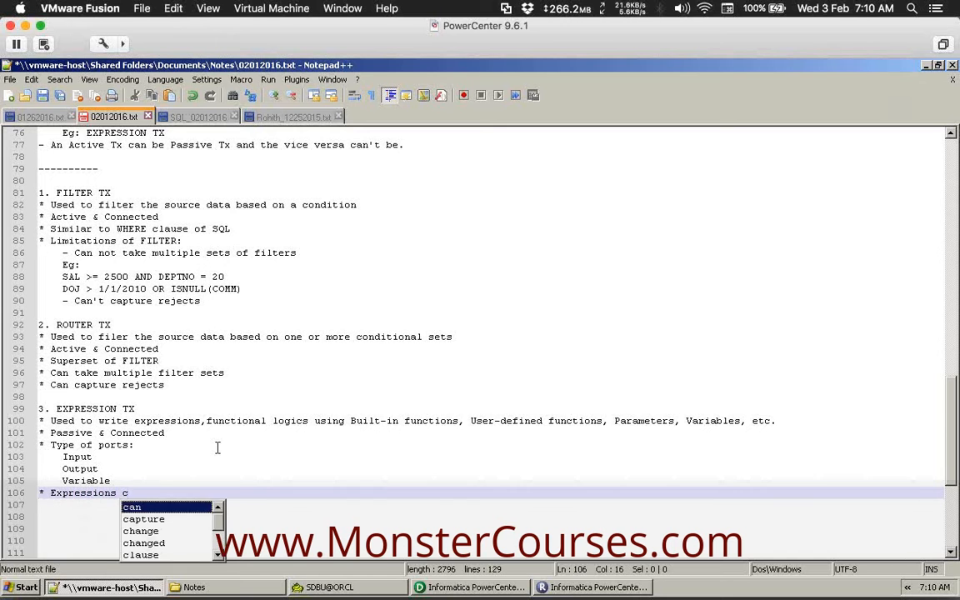
text(an be writt)
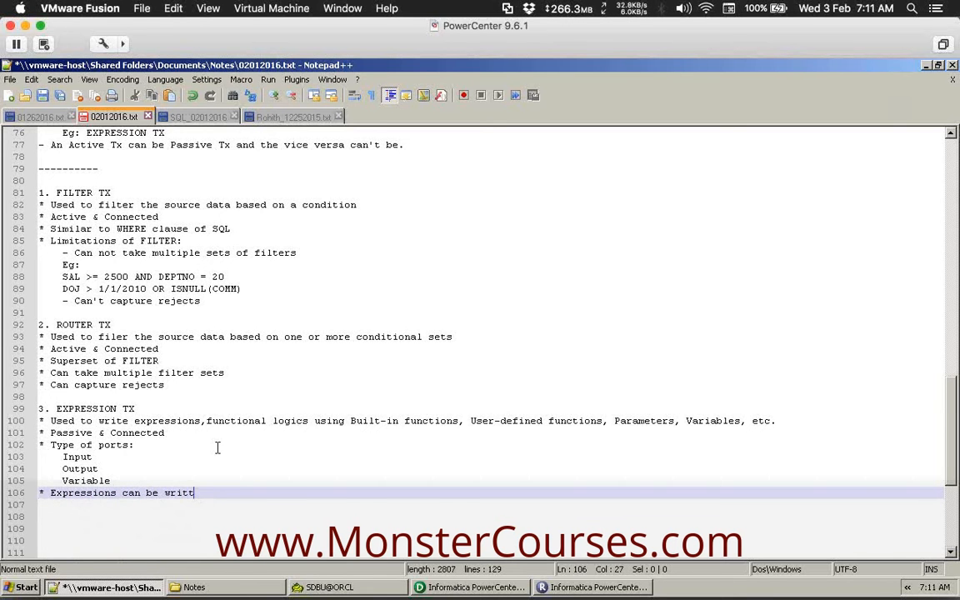
text(en in O)
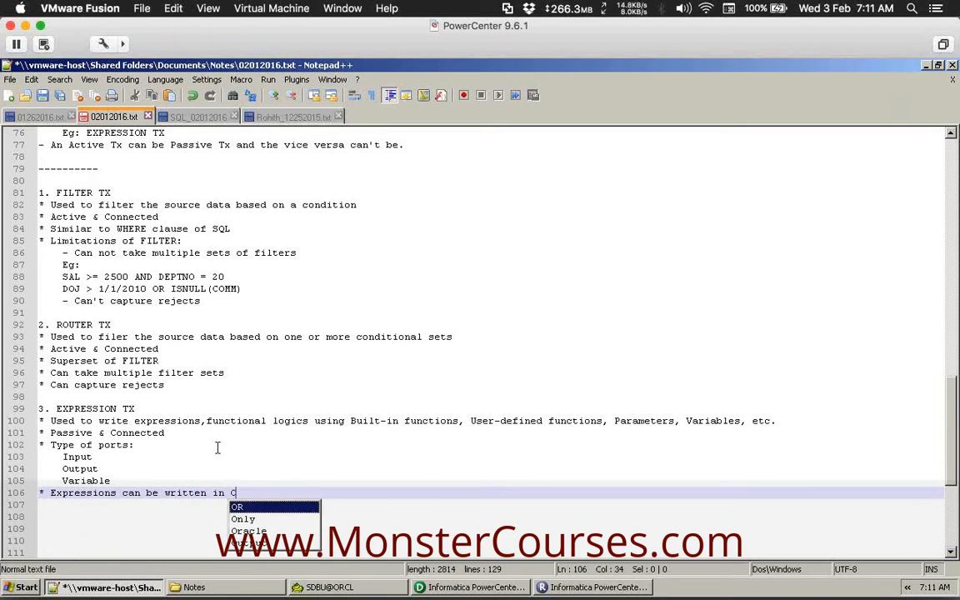
text(utput & )
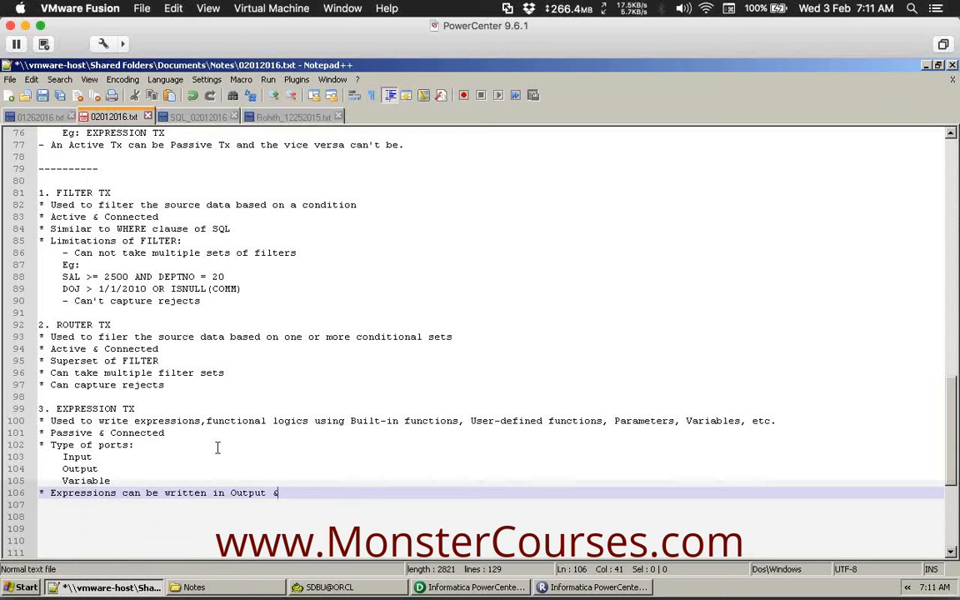
text(Variable Ports)
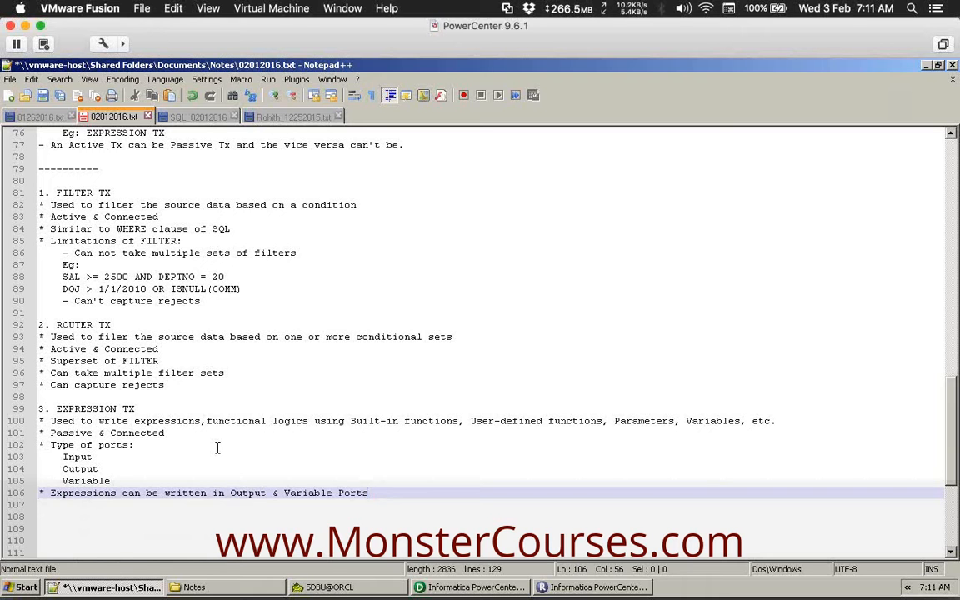
key(Return)
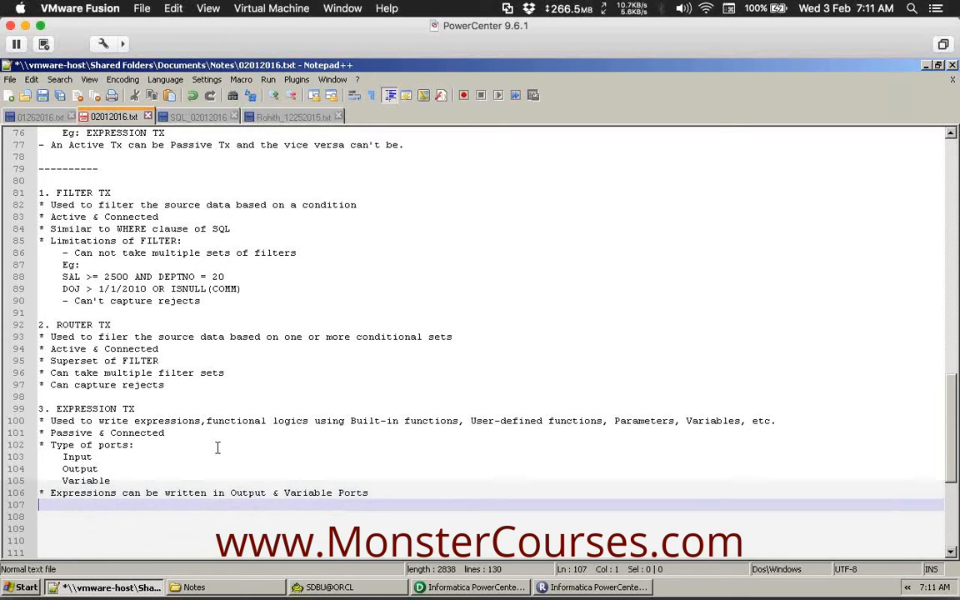
scroll(218, 449, down, 2)
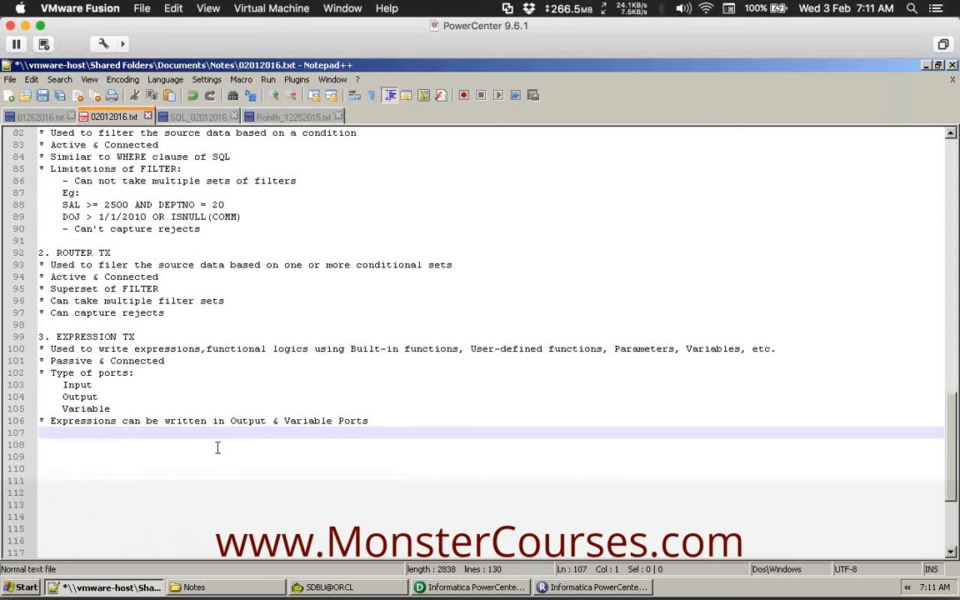
text(*)
Add 'Order of ports:' with indented Input, Variable, Output lines.
text(O)
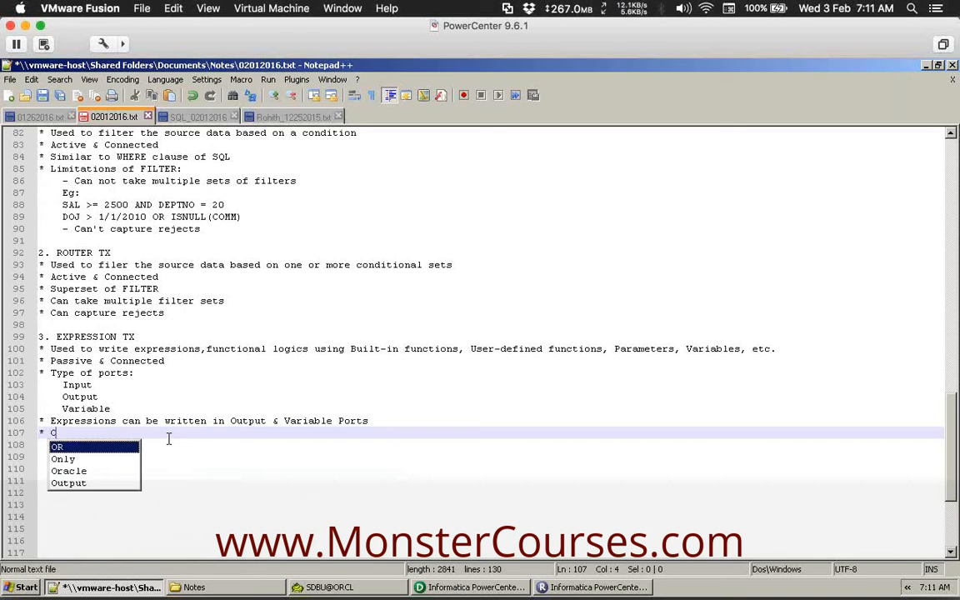
text(rder of)
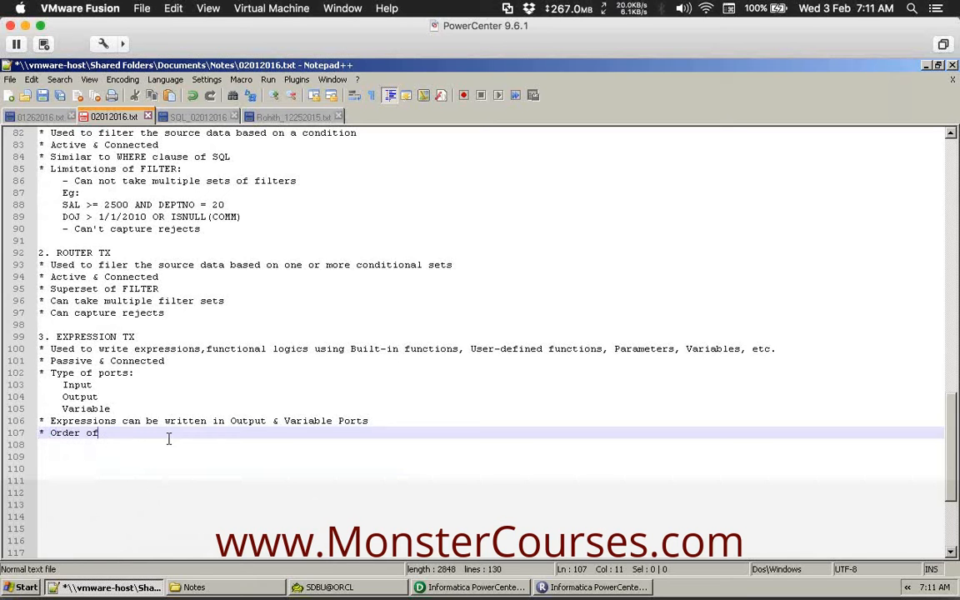
text( ports:)
key(Return)
key(Tab)
text(I)
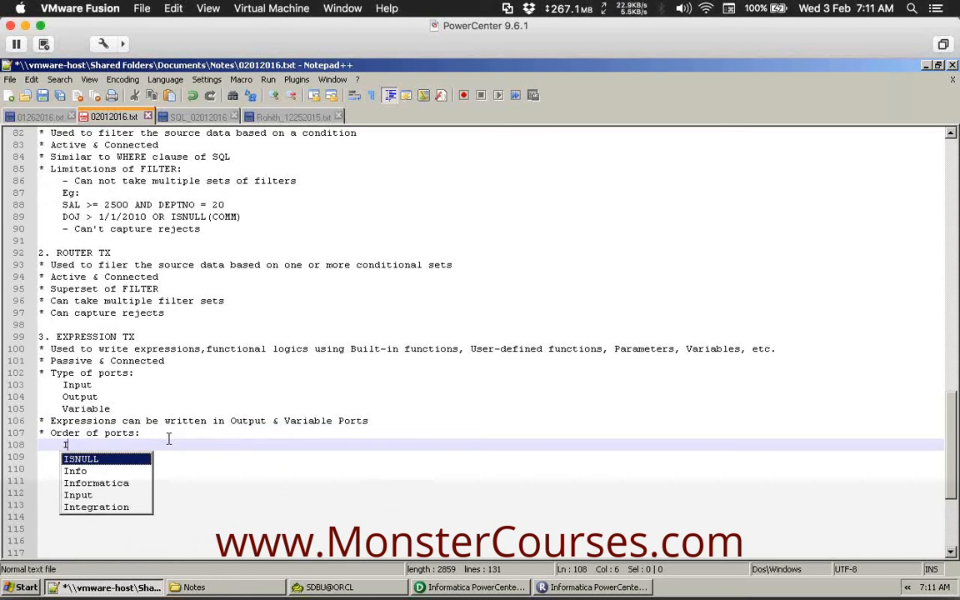
text(nput)
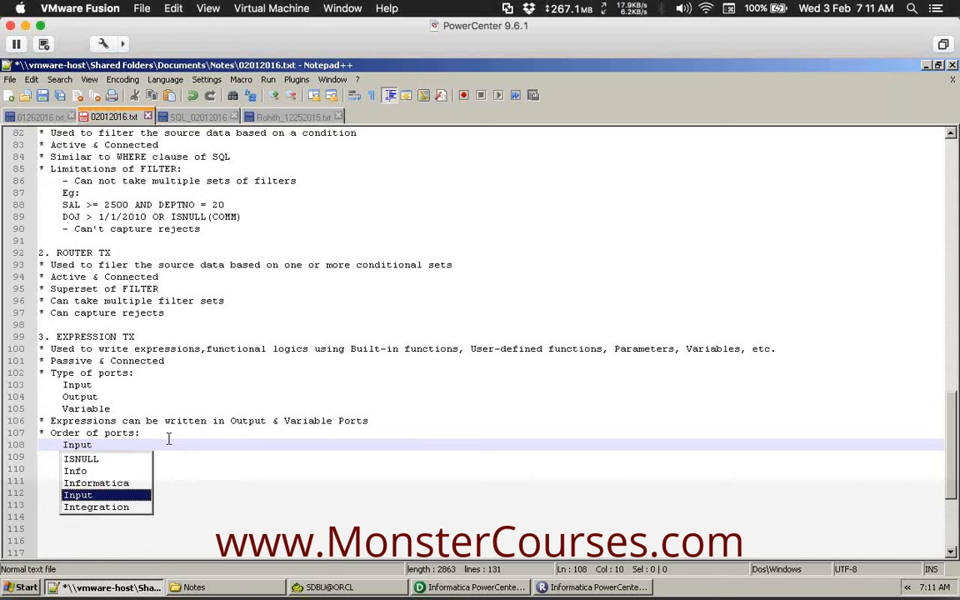
key(Return)
text(Variabl)
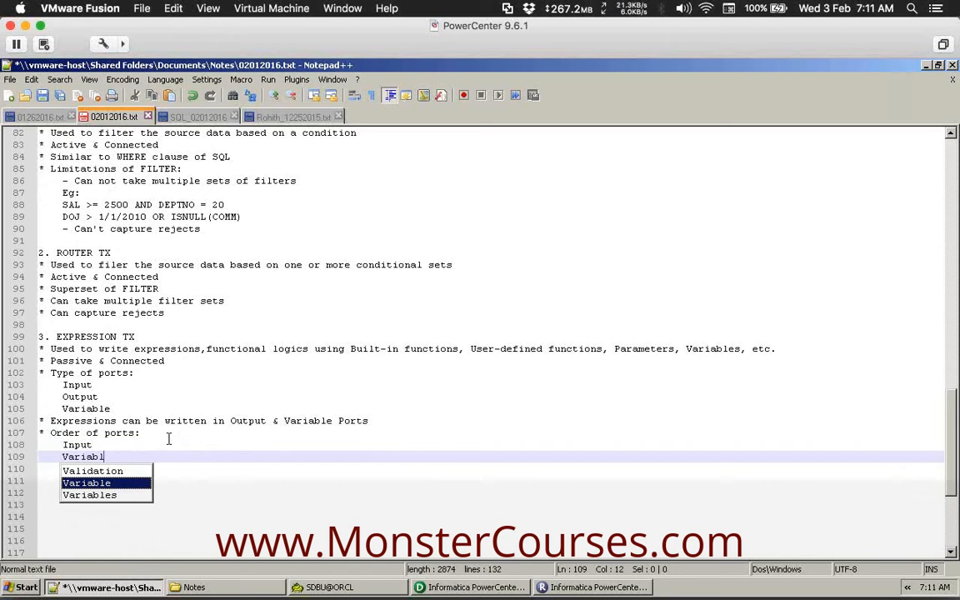
text(e)
key(Return)
text(Output)
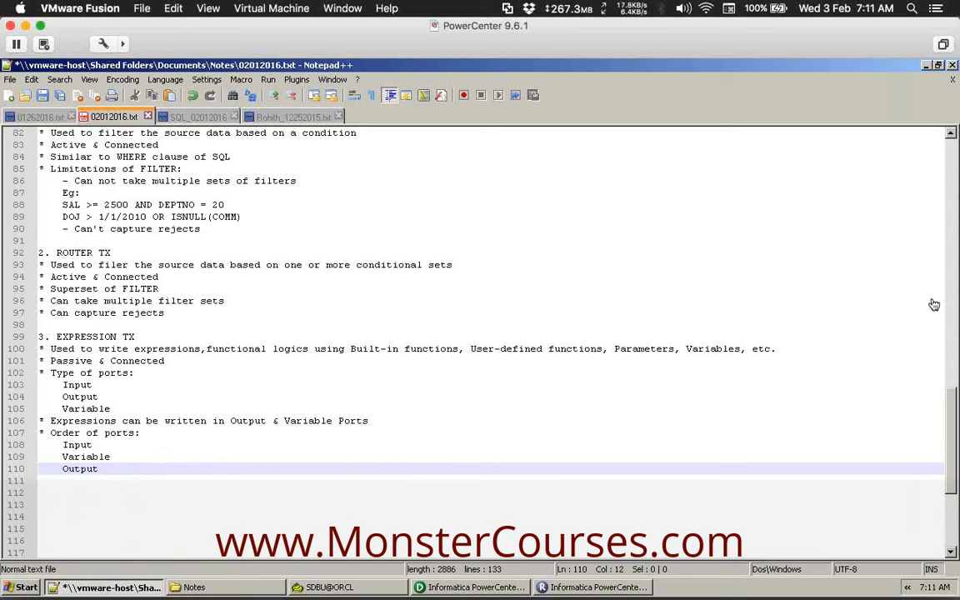
click(958, 305)
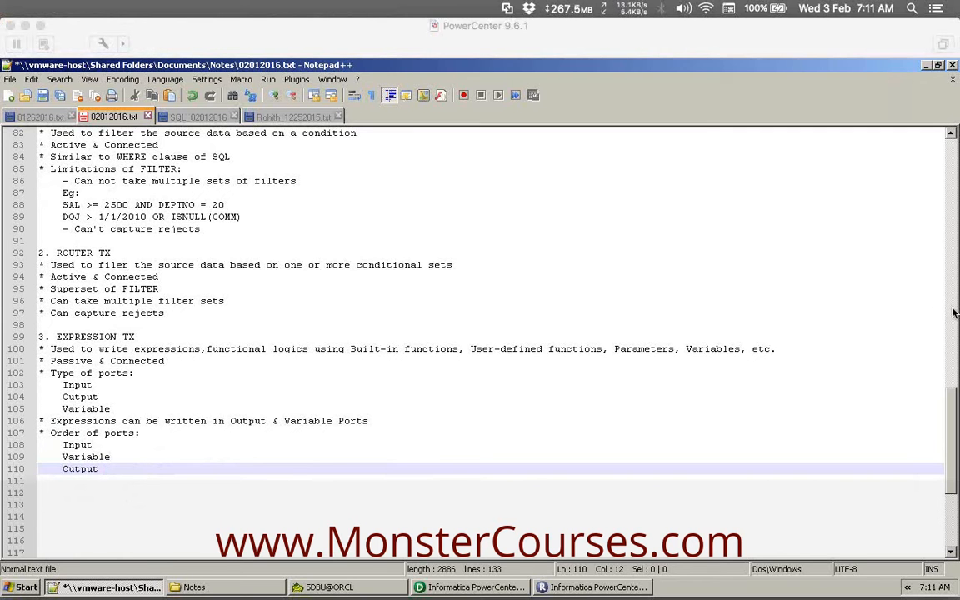
click(133, 467)
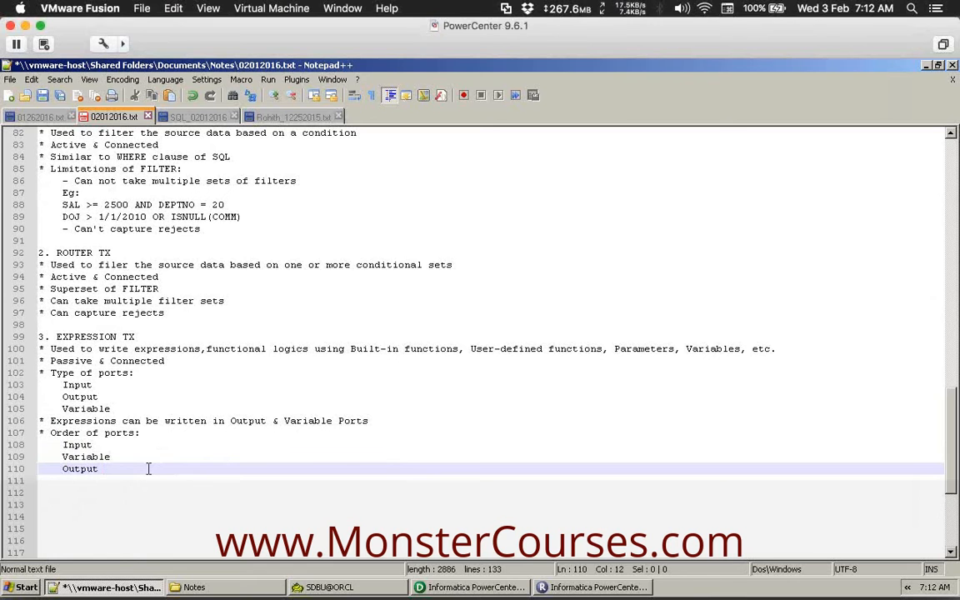
key(Return)
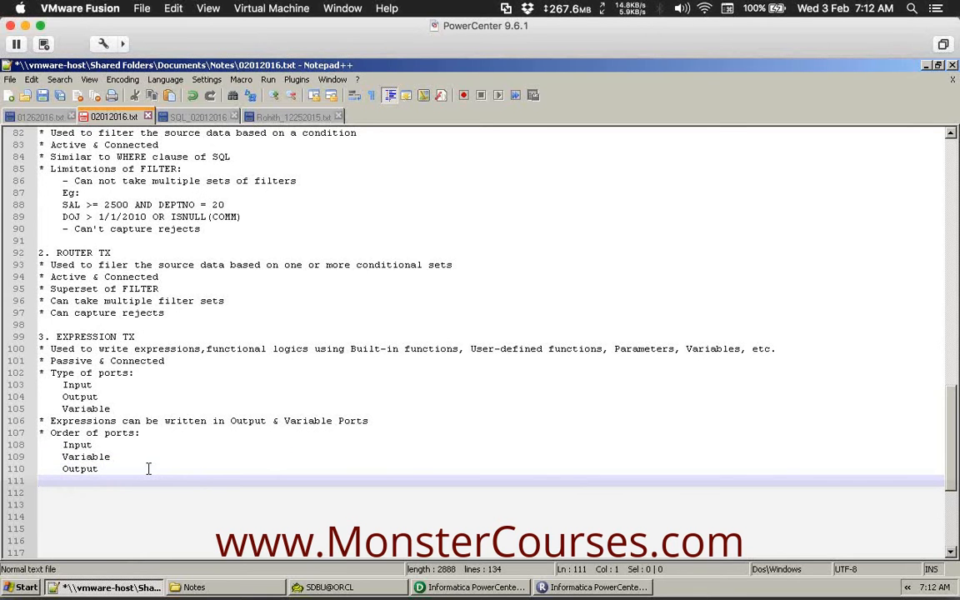
Save the notes file and reveal the Mac desktop.
key(ctrl+s)
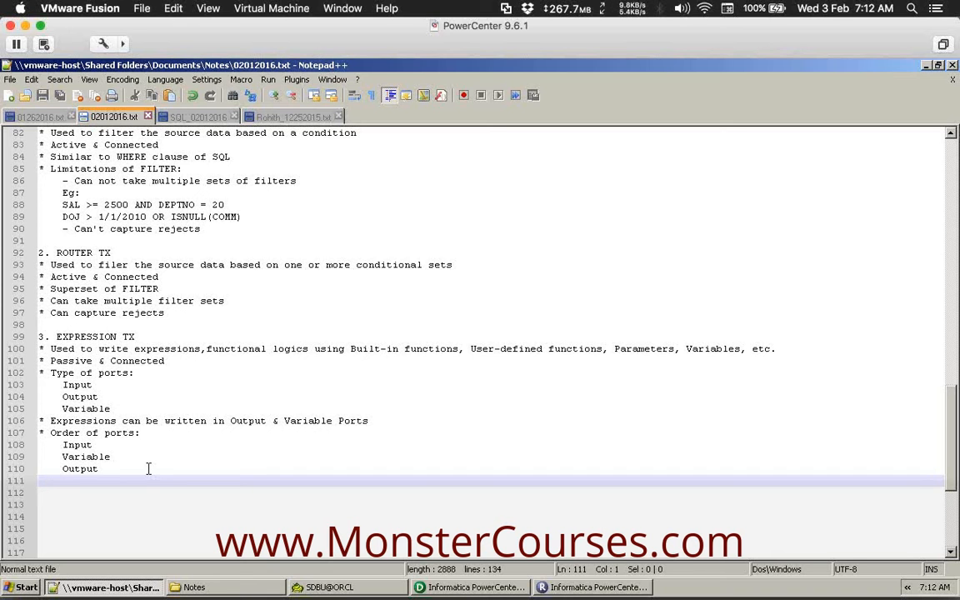
drag(309, 348, 414, 285)
click(150, 386)
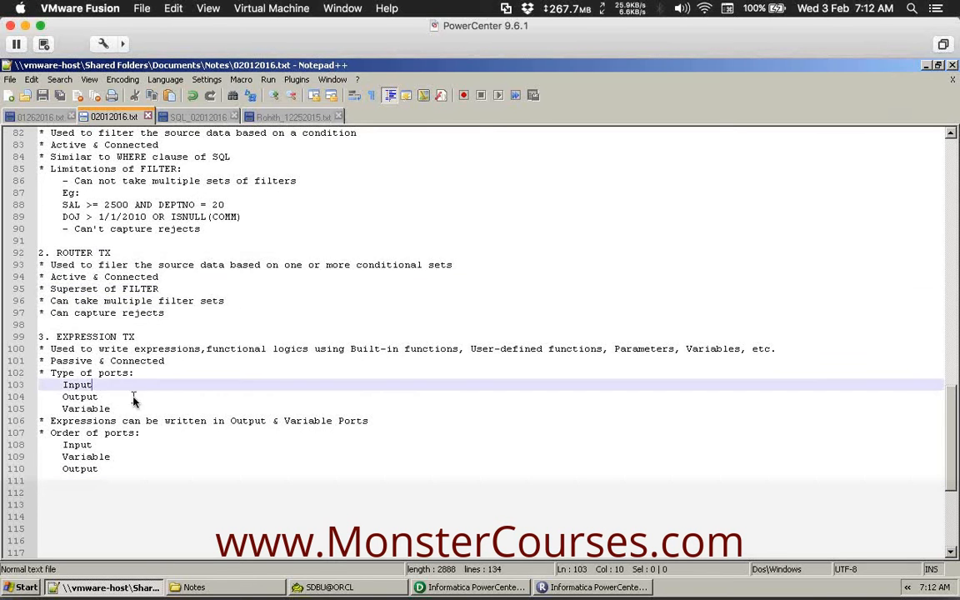
key(ctrl+Up)
key(ctrl+Up)
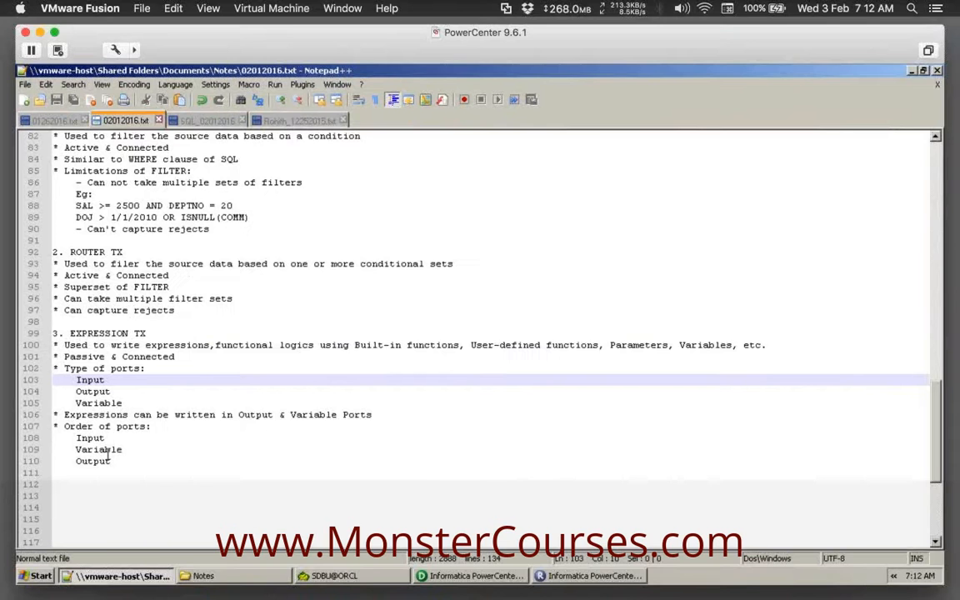
key(F11)
Open Expression Transformation Data Flow.xlsx from ETL > Transformations > Expression as read-only.
click(794, 141)
double_click(795, 141)
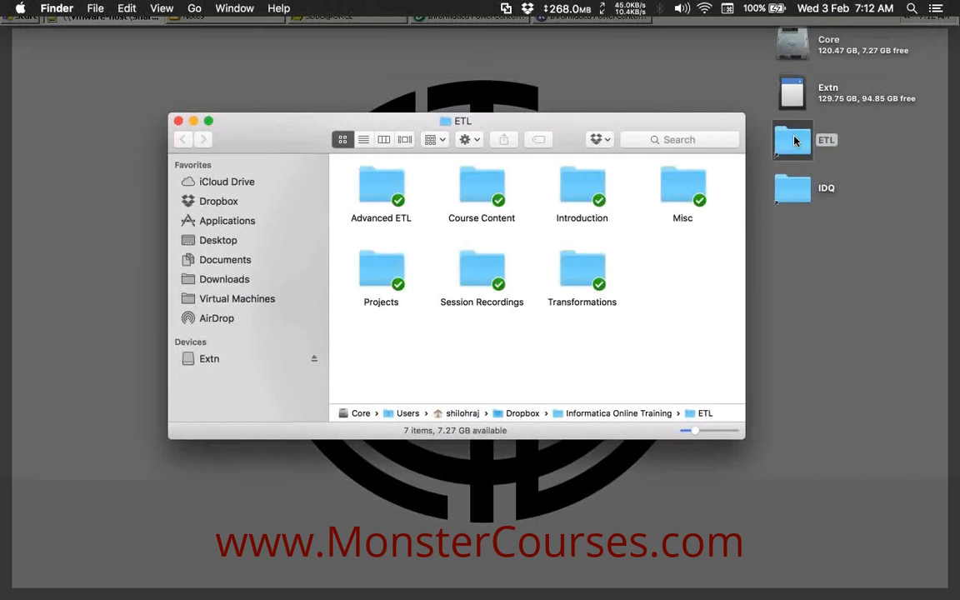
double_click(577, 258)
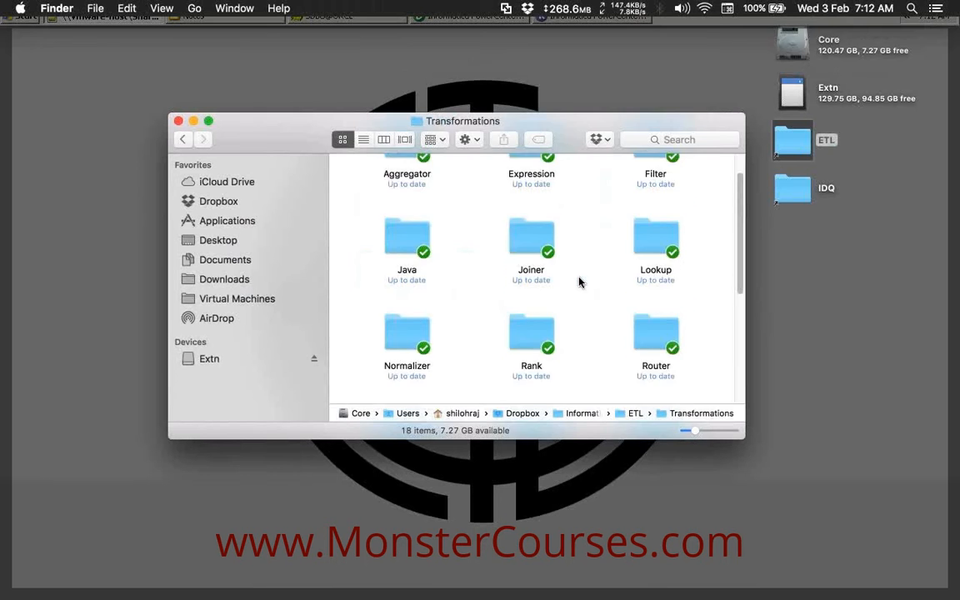
key(e)
key(super+Down)
key(Left)
key(Left)
key(Left)
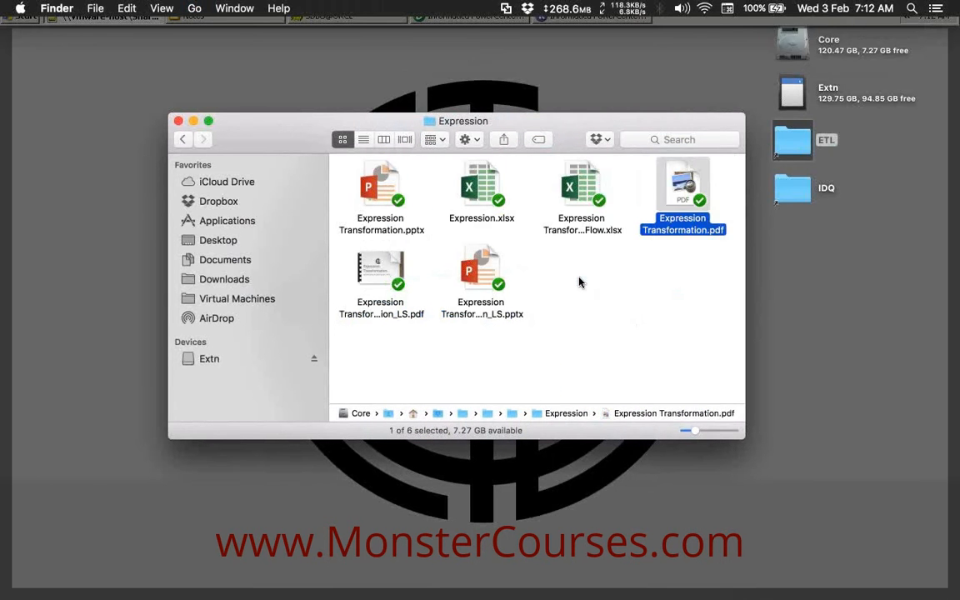
key(Left)
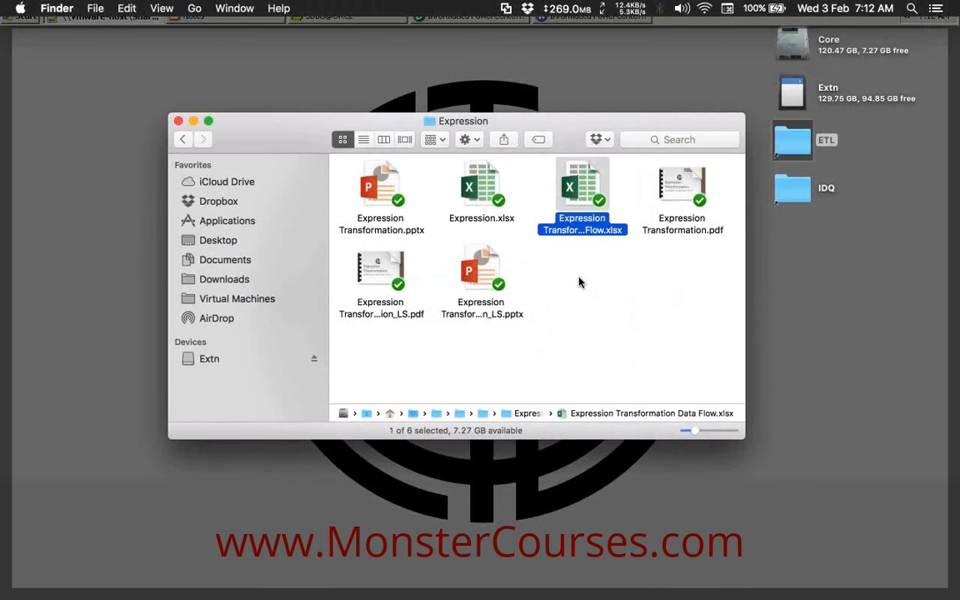
key(super+Down)
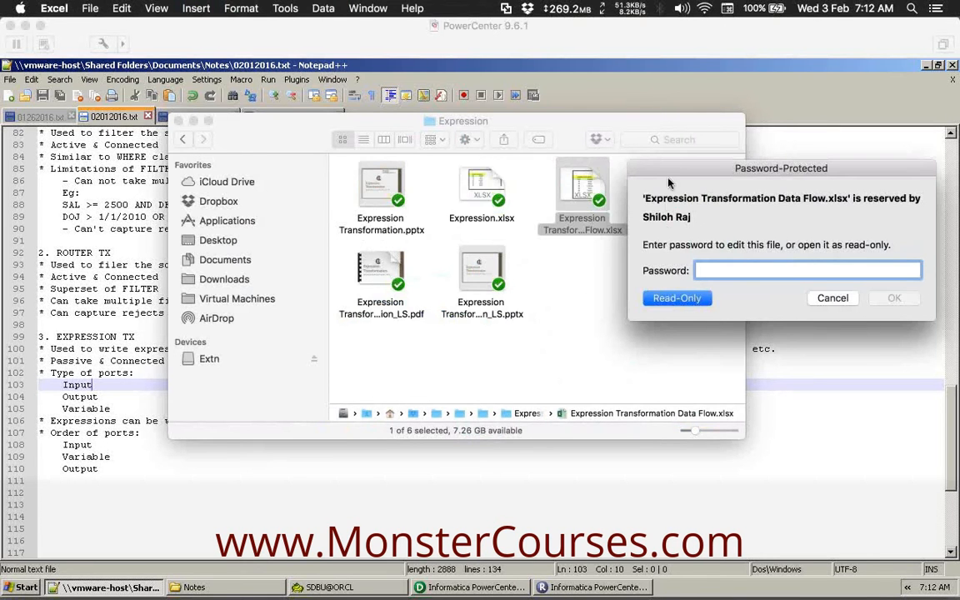
drag(667, 170, 389, 181)
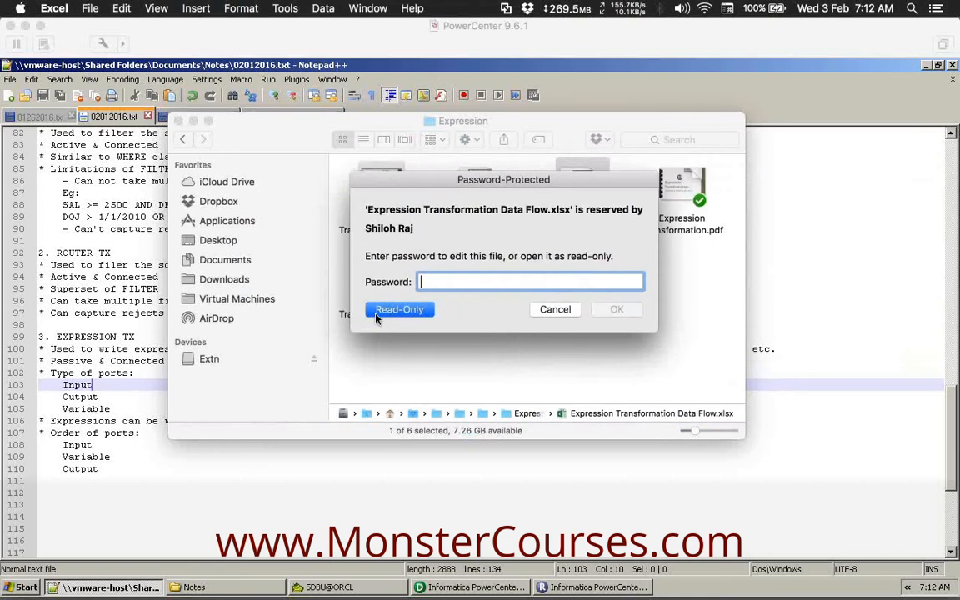
click(400, 309)
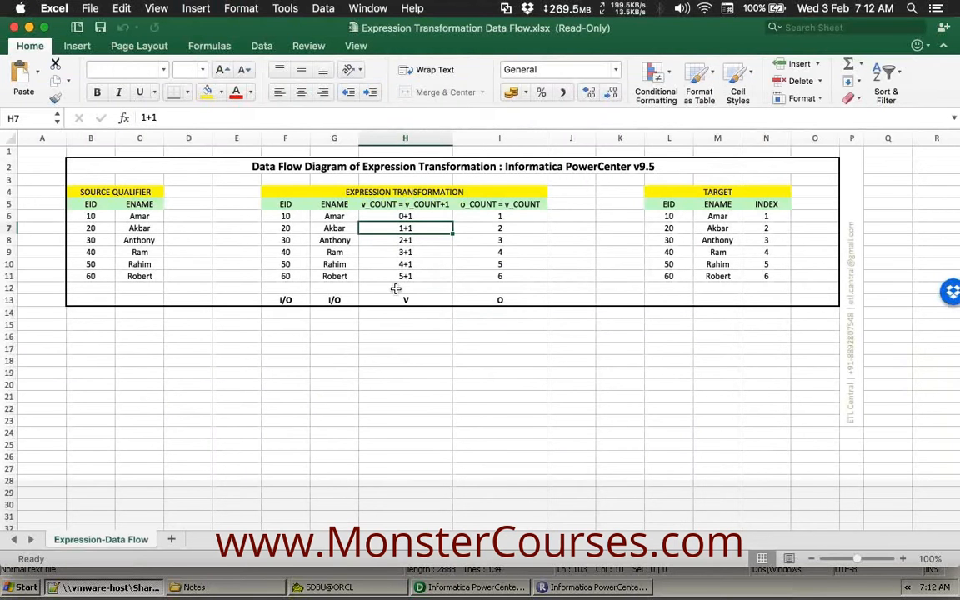
click(394, 290)
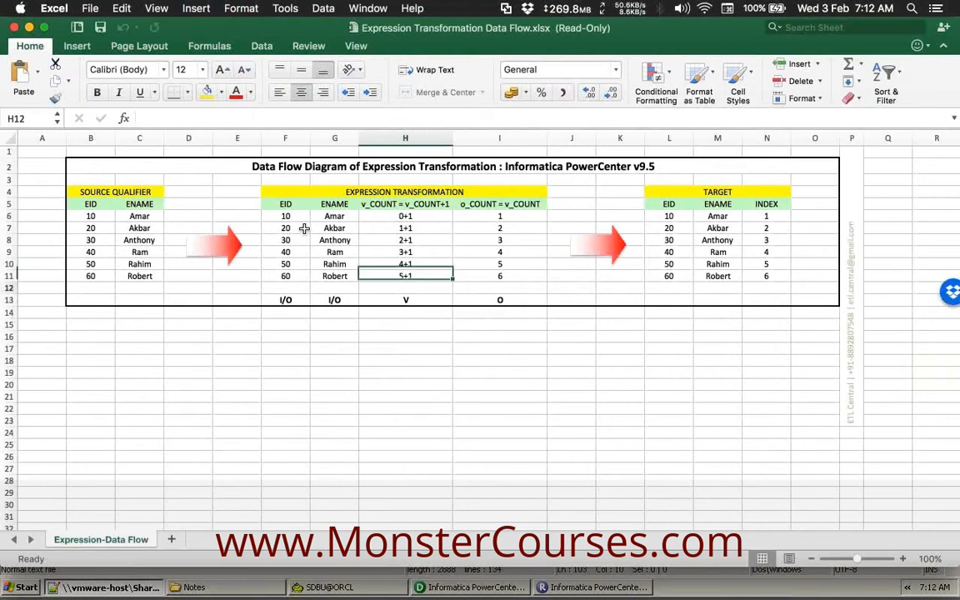
Clear the sample values from the expression range F6:I11 and the TARGET table rows.
drag(286, 216, 527, 251)
right_click(530, 250)
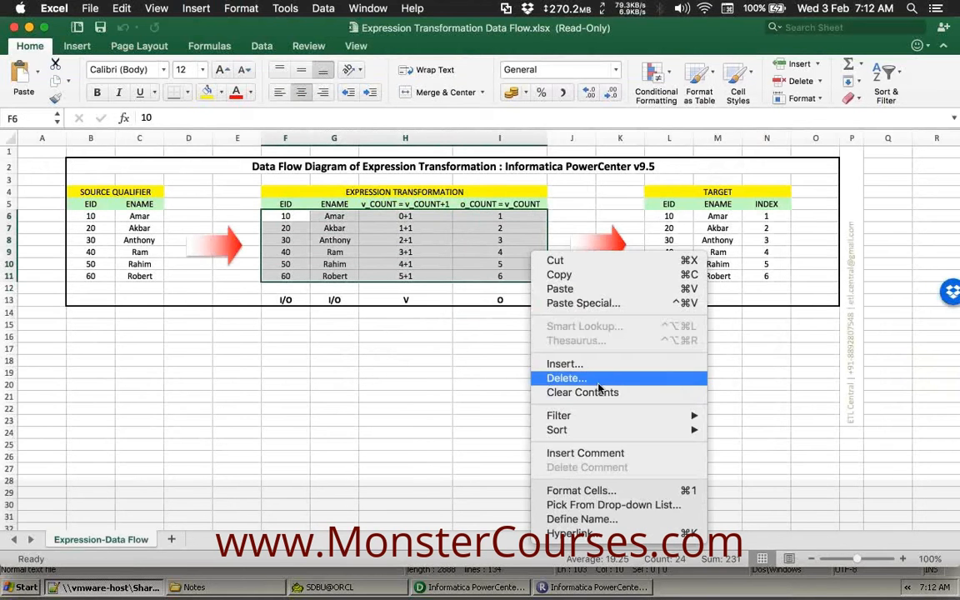
click(587, 391)
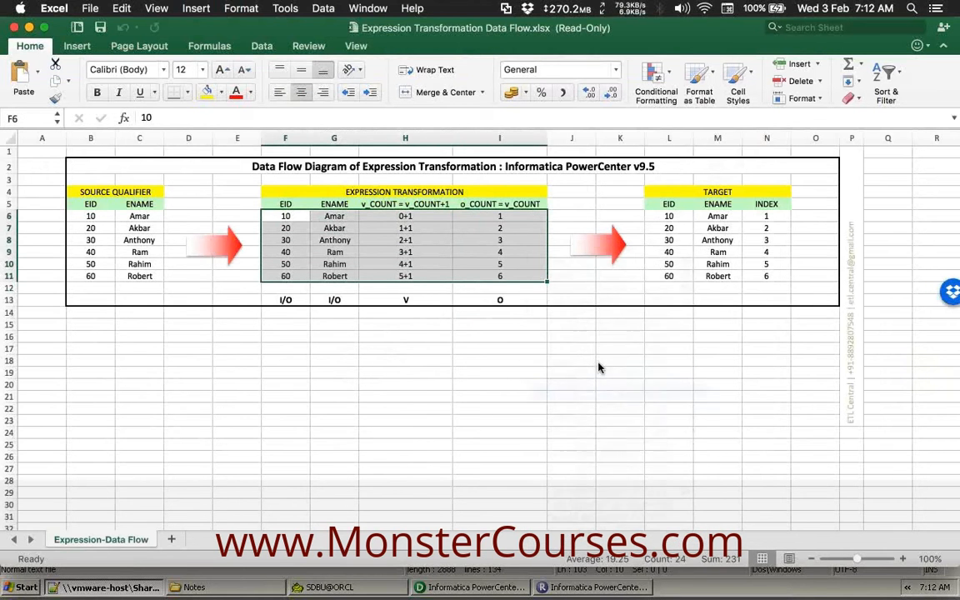
click(668, 252)
drag(669, 217, 754, 276)
right_click(722, 241)
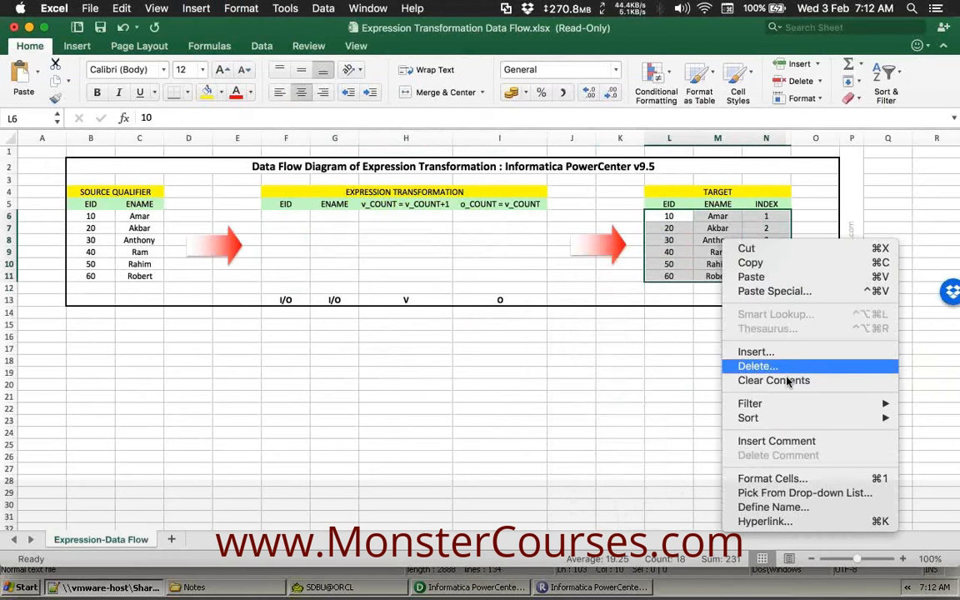
click(784, 381)
click(754, 262)
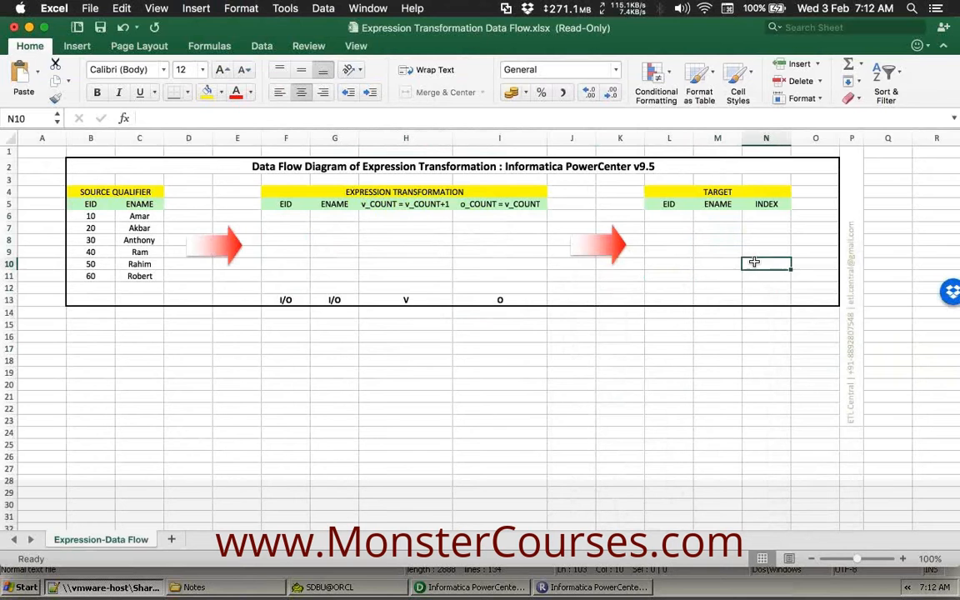
Rename the TARGET's INDEX column header to REC_ID.
click(763, 205)
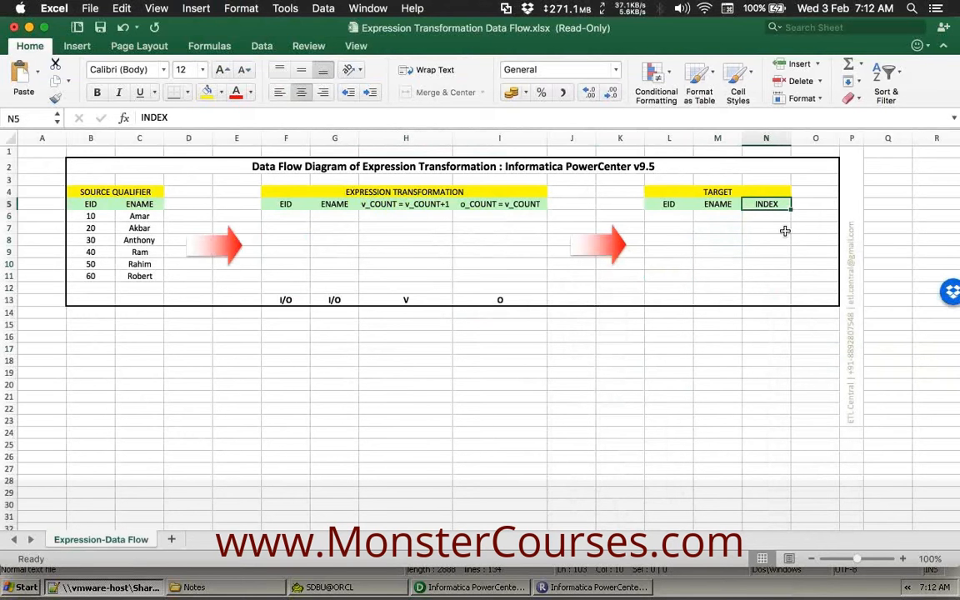
text(ROW)
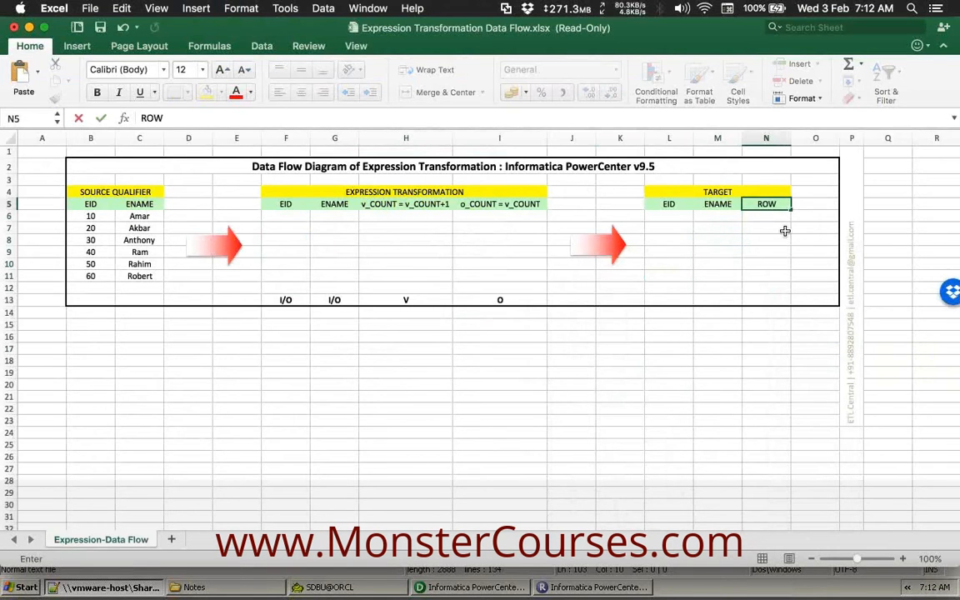
key(Return)
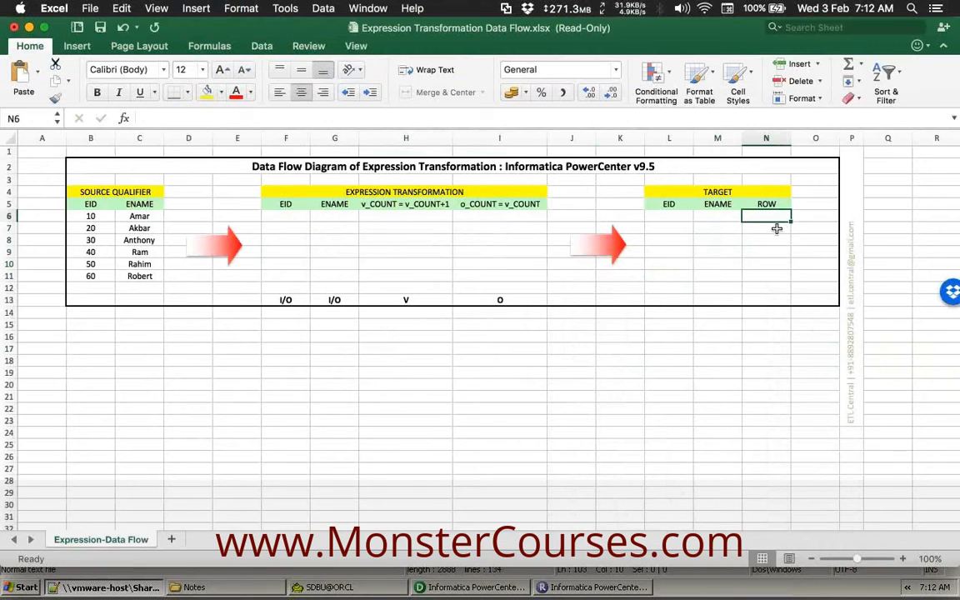
click(775, 200)
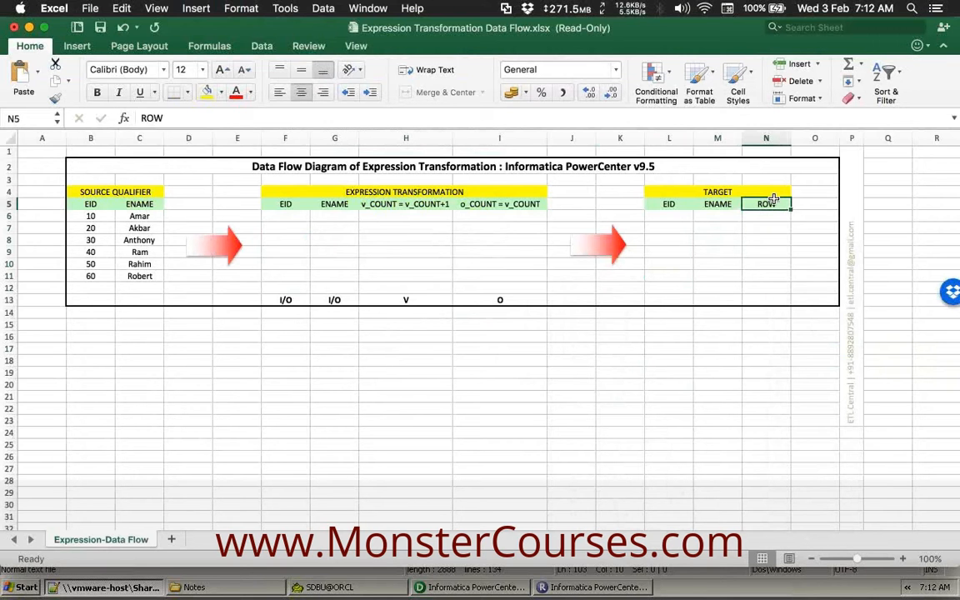
text(REC_ID)
key(Return)
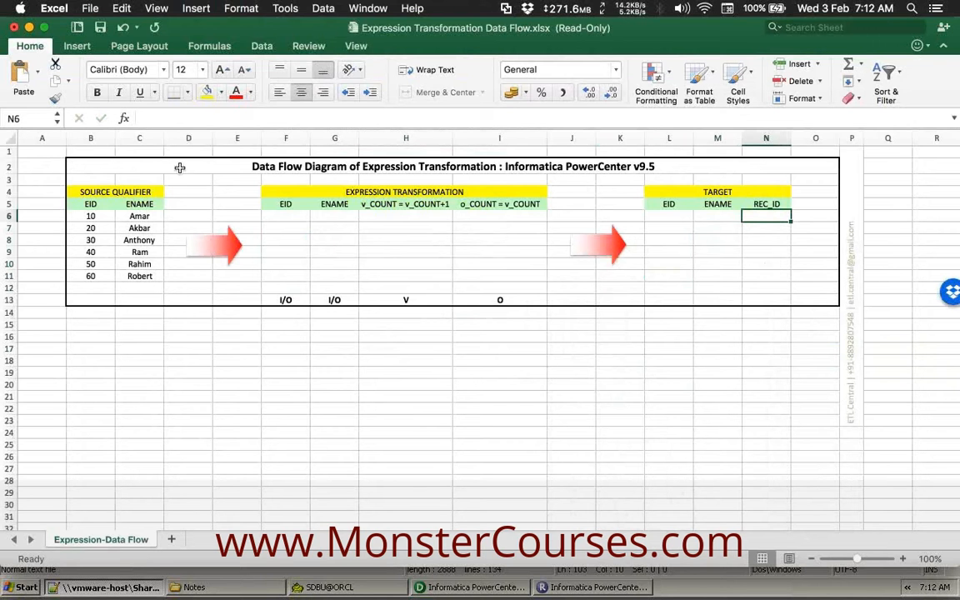
Highlight the source EID/ENAME columns and the target EID, ENAME and REC_ID columns.
drag(90, 204, 135, 278)
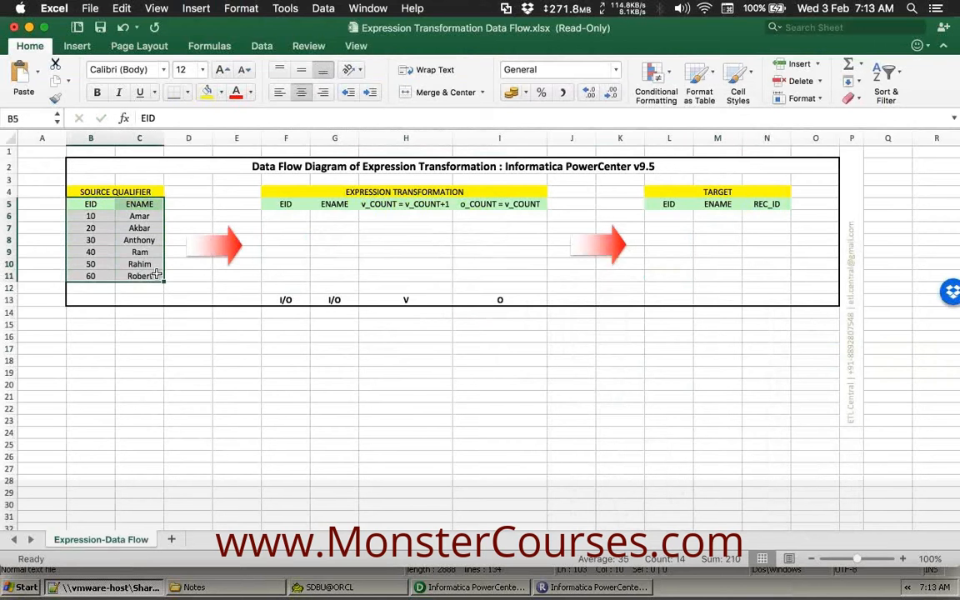
drag(679, 201, 734, 273)
click(758, 276)
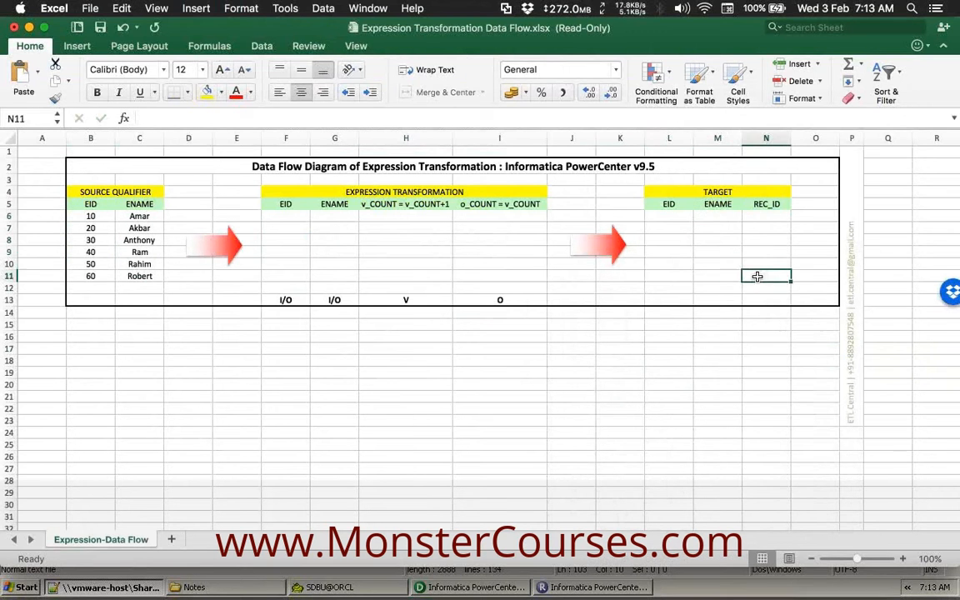
drag(766, 205, 767, 284)
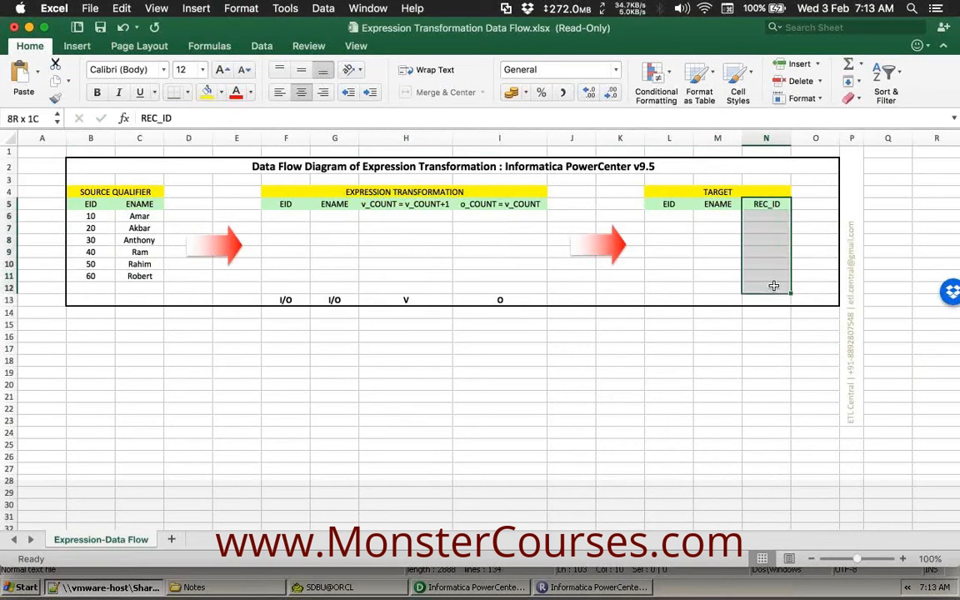
Walk through the expression ports EID, ENAME, v_COUNT and o_COUNT and their I/O, V, O types.
click(391, 192)
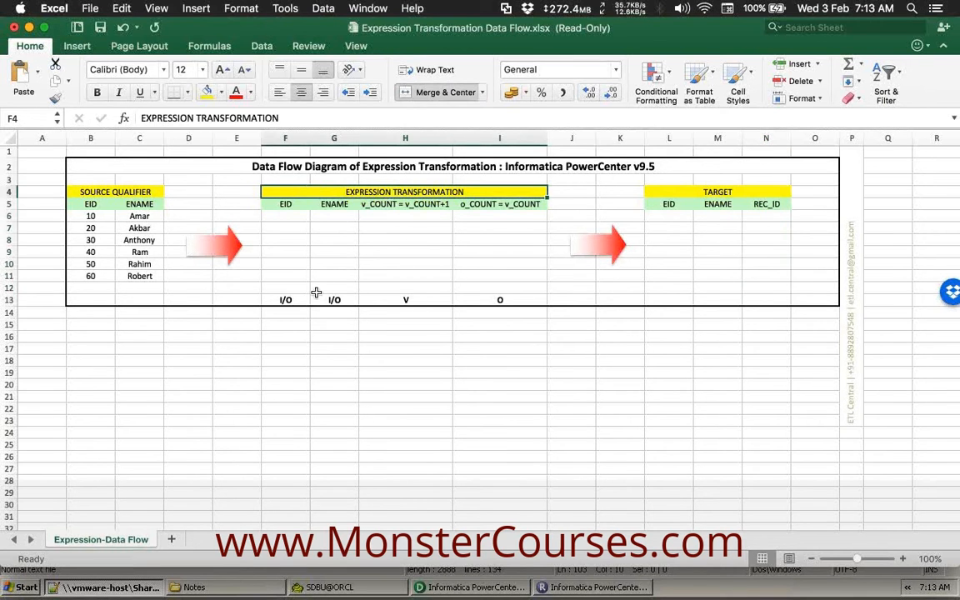
click(289, 324)
drag(333, 316, 316, 208)
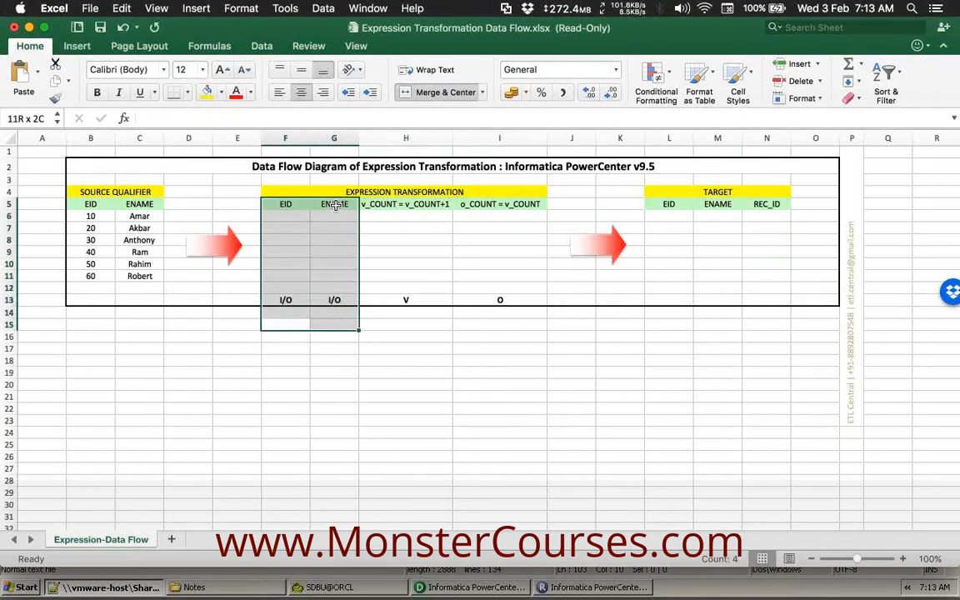
click(284, 299)
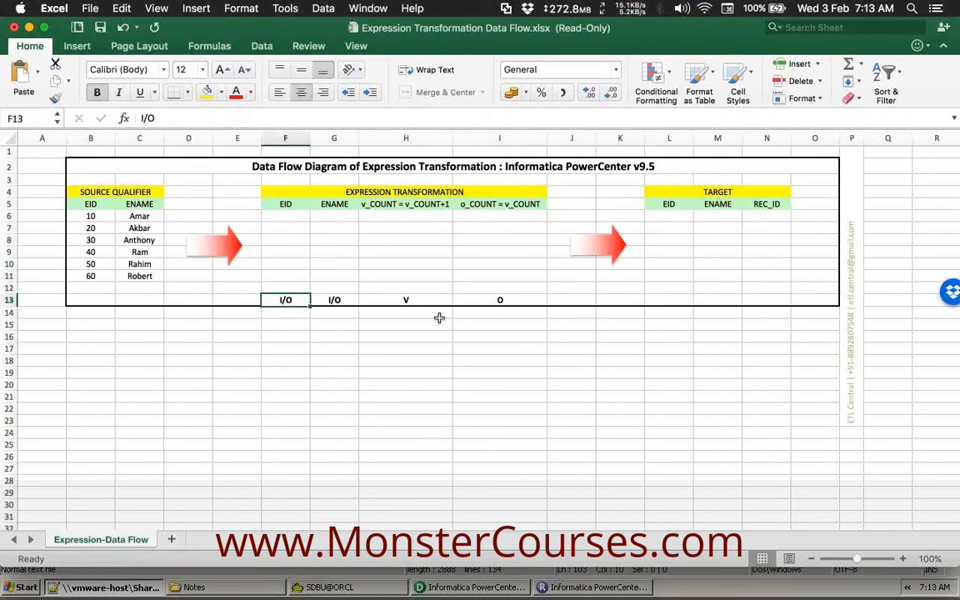
drag(499, 296, 458, 215)
drag(406, 315, 442, 200)
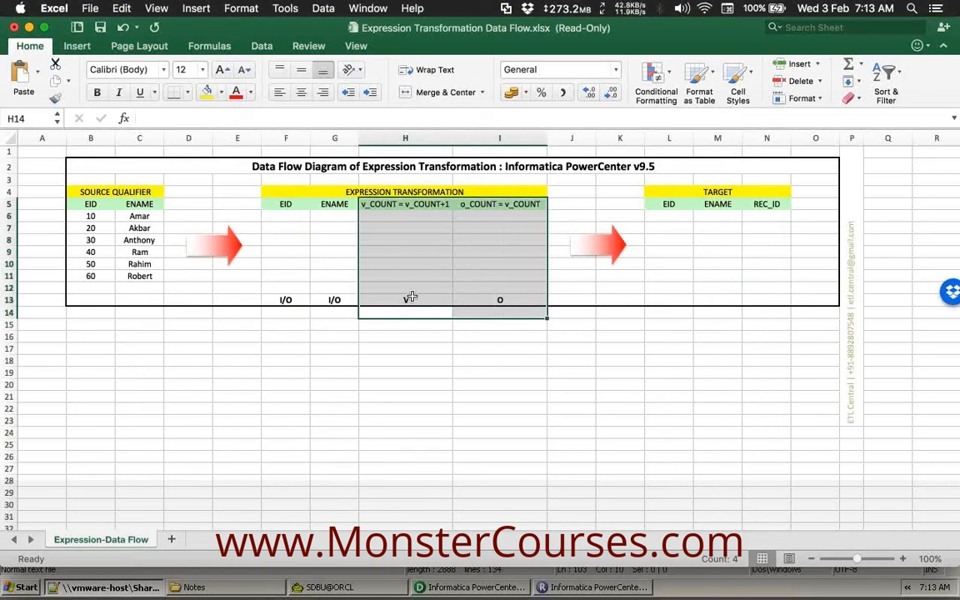
click(424, 300)
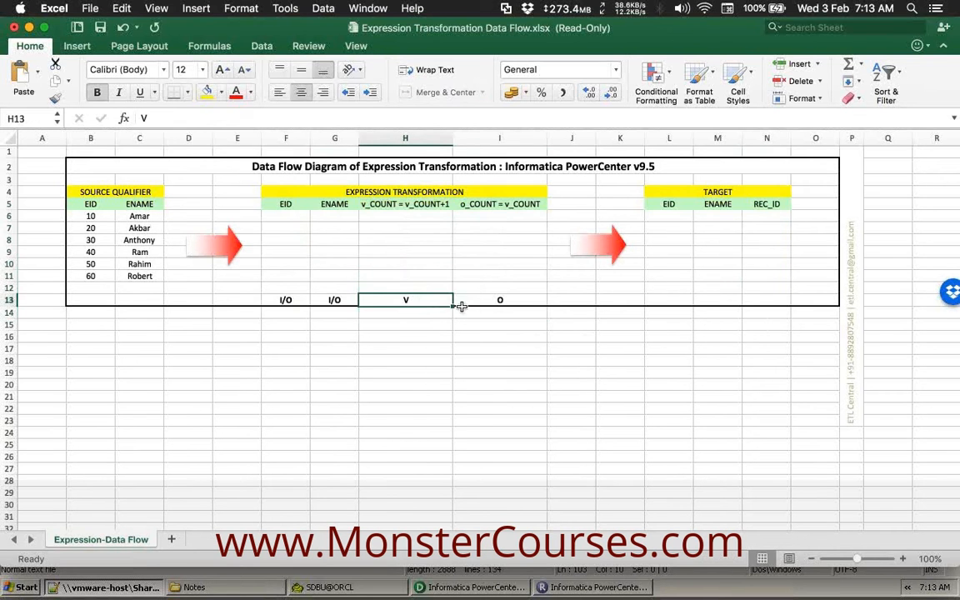
drag(425, 326, 416, 295)
drag(489, 328, 492, 296)
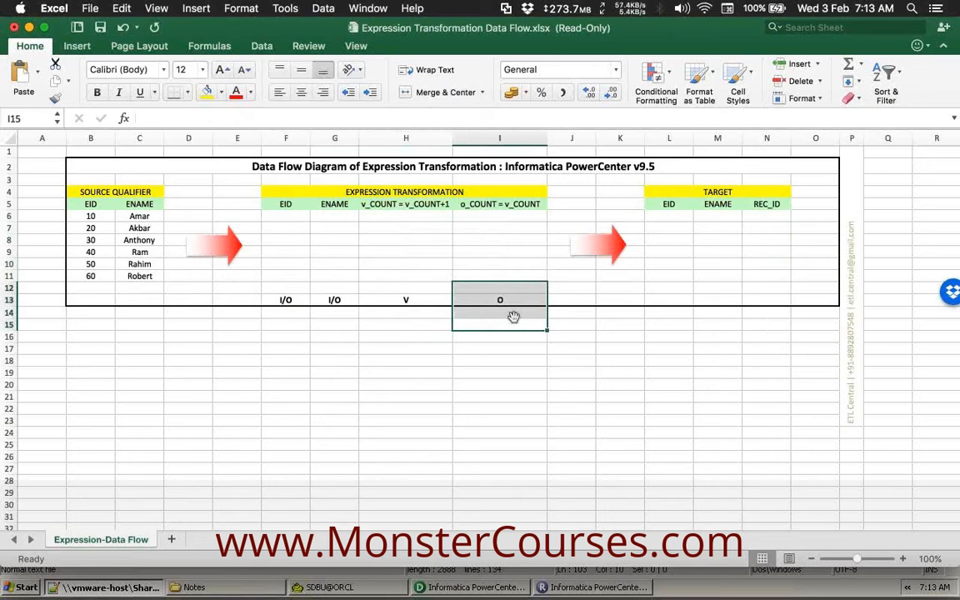
click(459, 335)
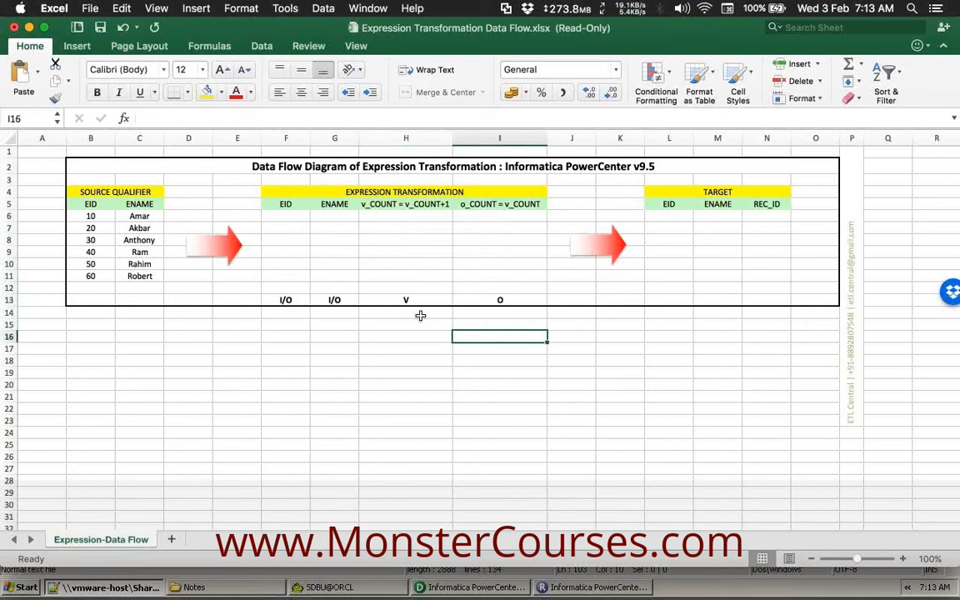
key(super+Tab)
key(super+Tab)
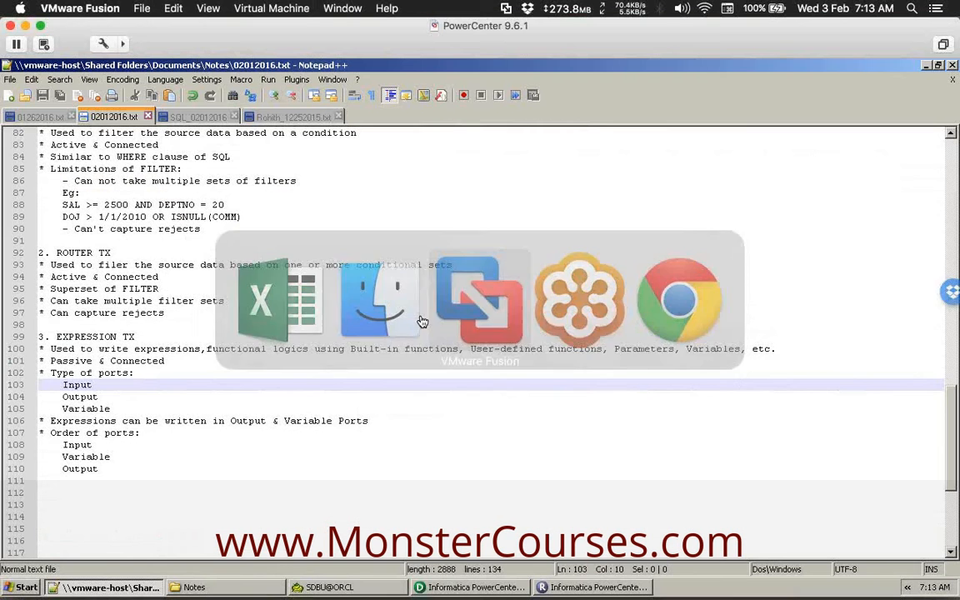
Add the note '* Variable ports can't be mapped directly to downstream objects.' and return to Excel.
click(122, 474)
key(Return)
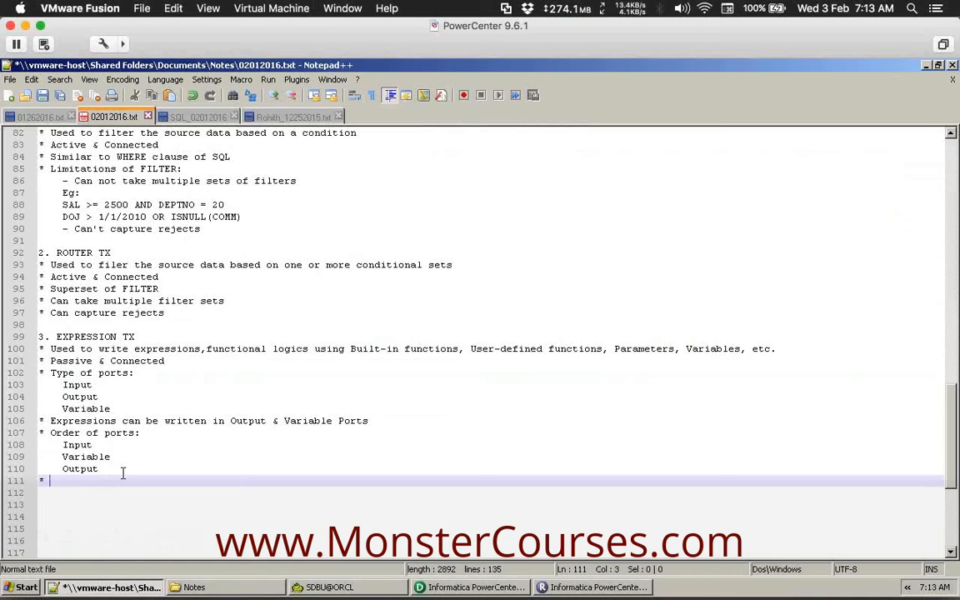
text(* Variable ports ca)
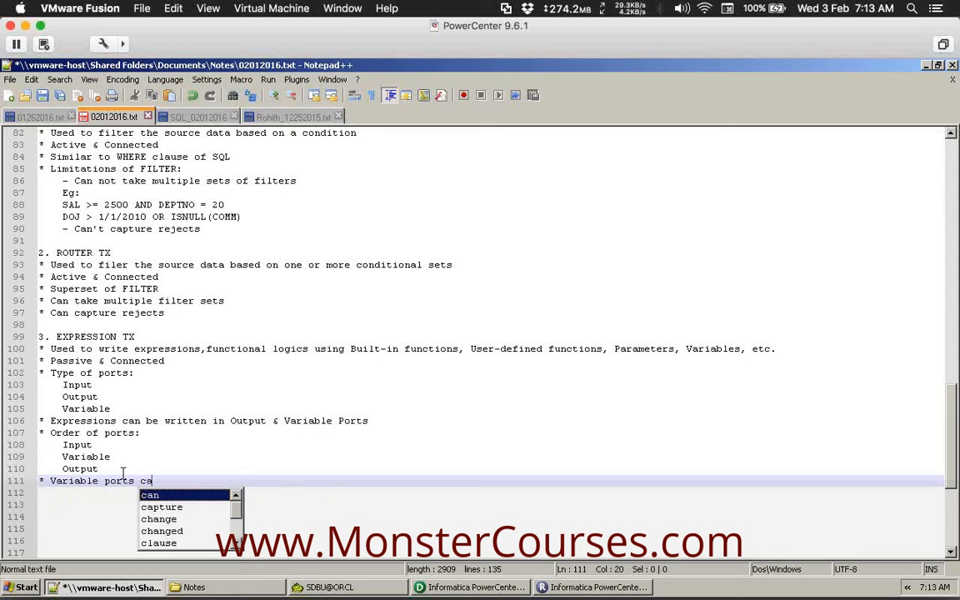
text(n't be mapped directly to down)
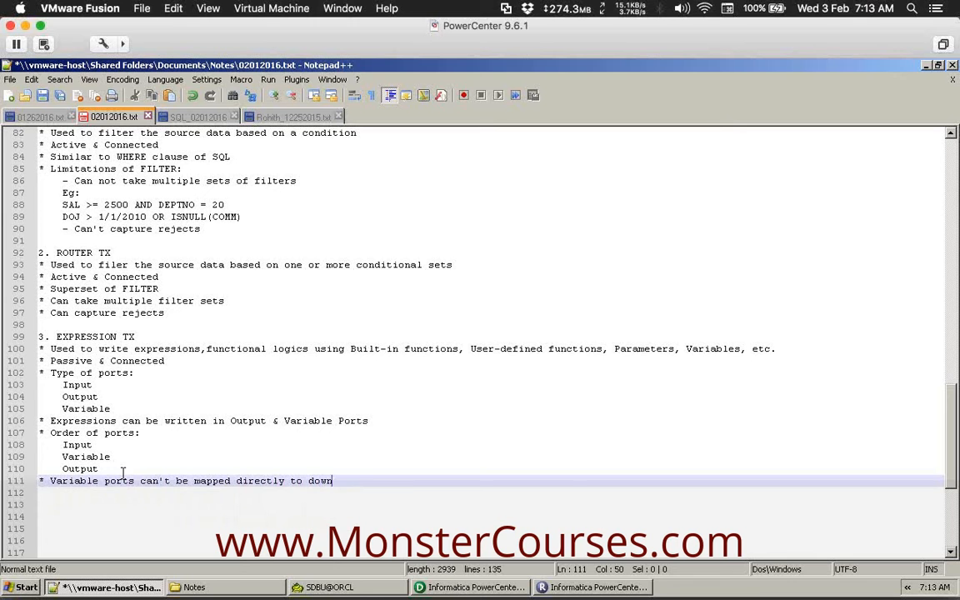
text(stream objects.)
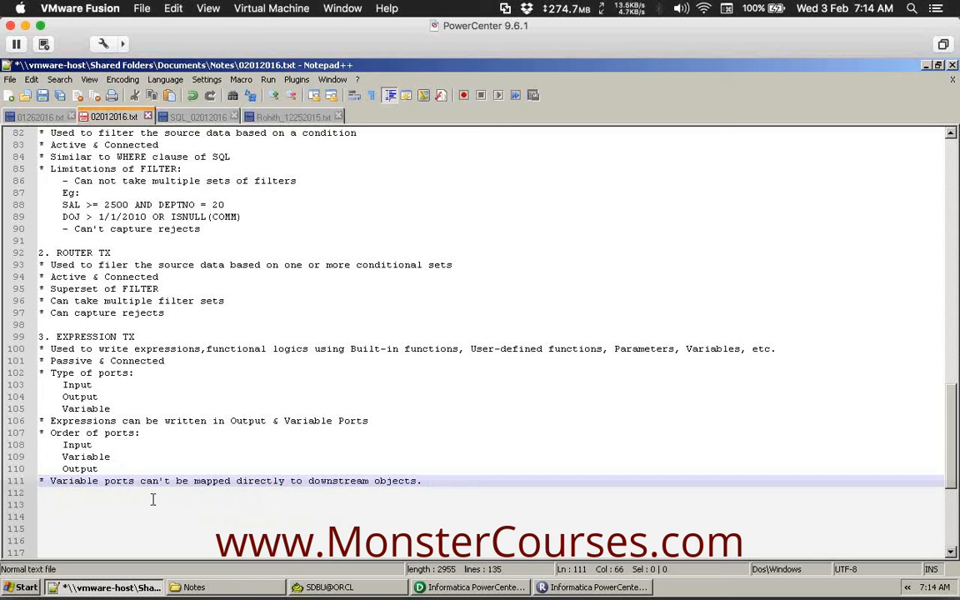
key(ctrl+Up)
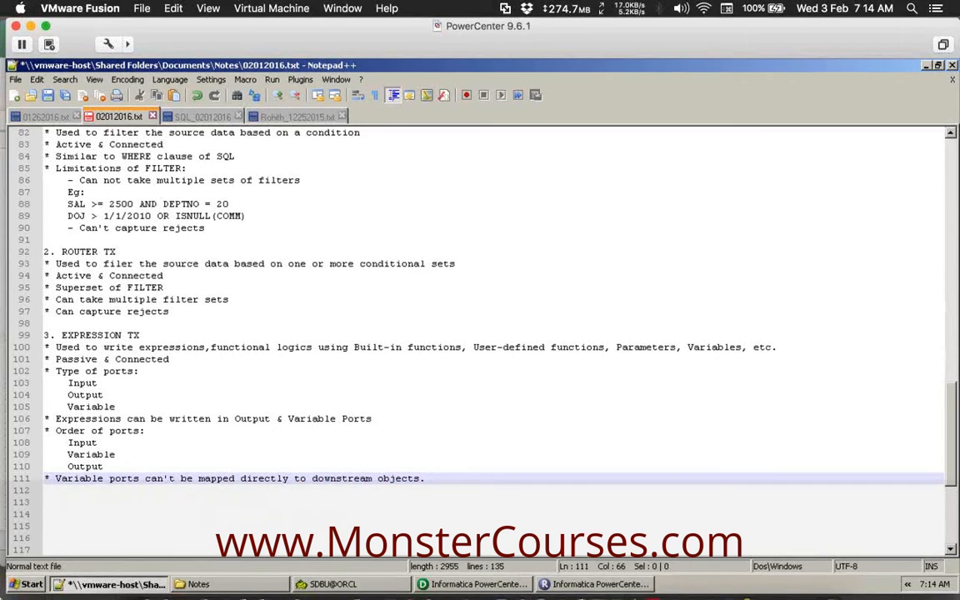
click(400, 312)
Highlight the v_COUNT and o_COUNT columns, pointing out the v_COUNT = v_COUNT+1 expression.
drag(400, 311, 409, 198)
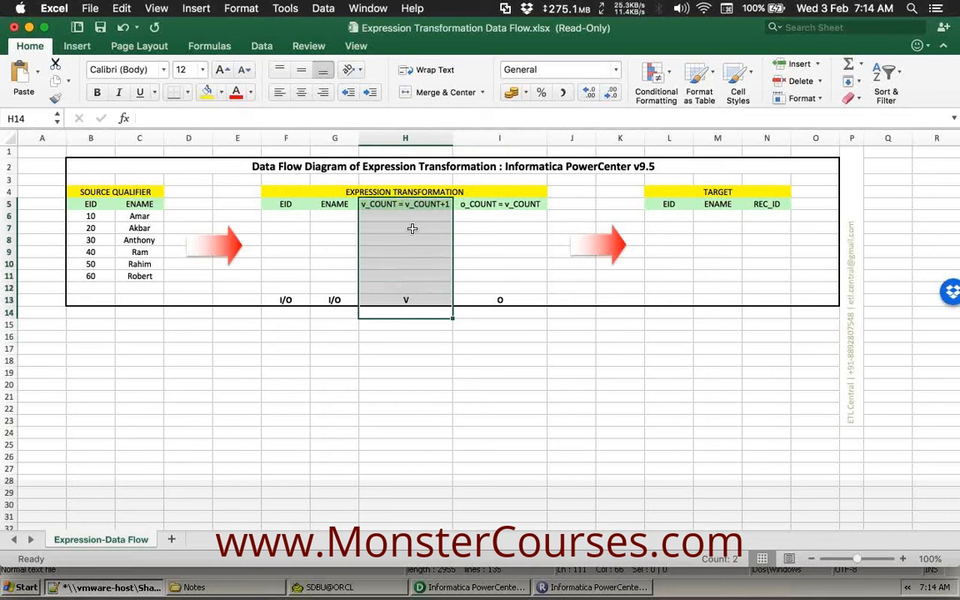
click(405, 227)
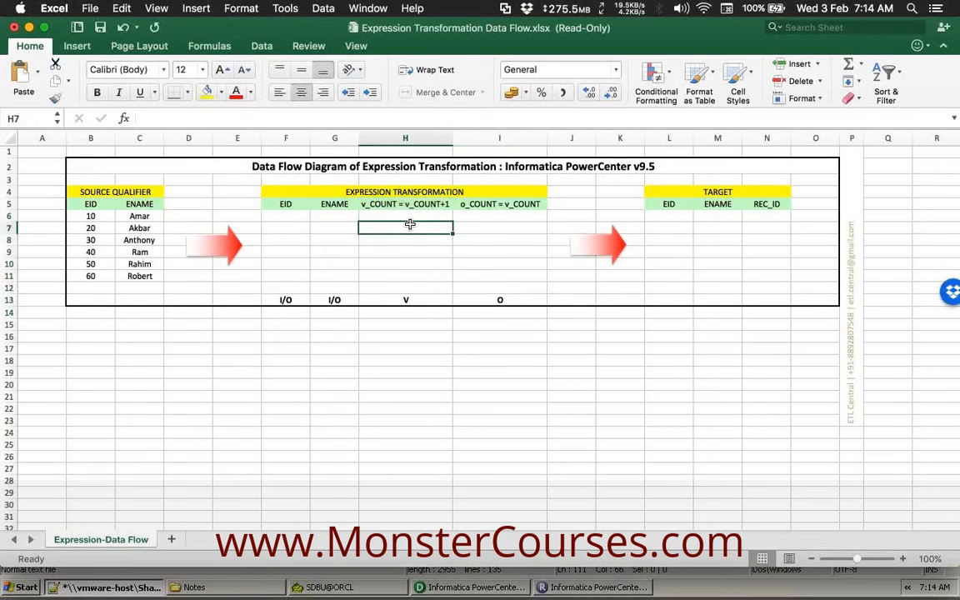
drag(503, 310, 510, 202)
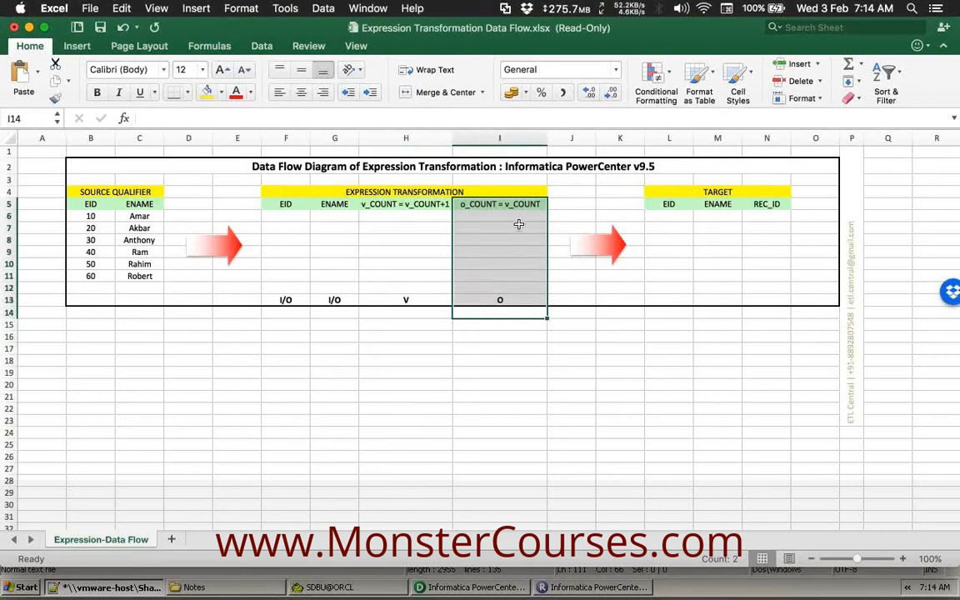
click(402, 301)
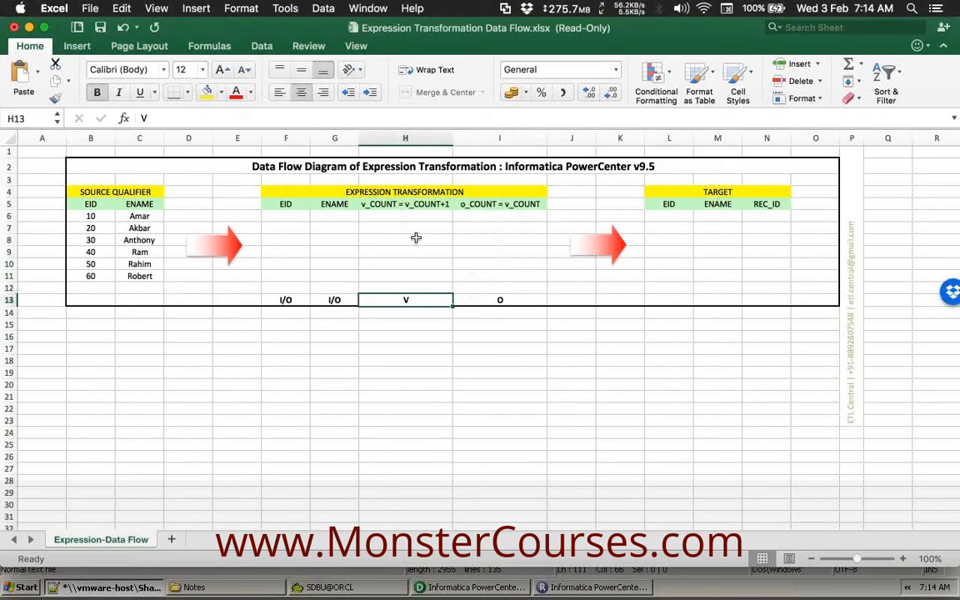
click(404, 202)
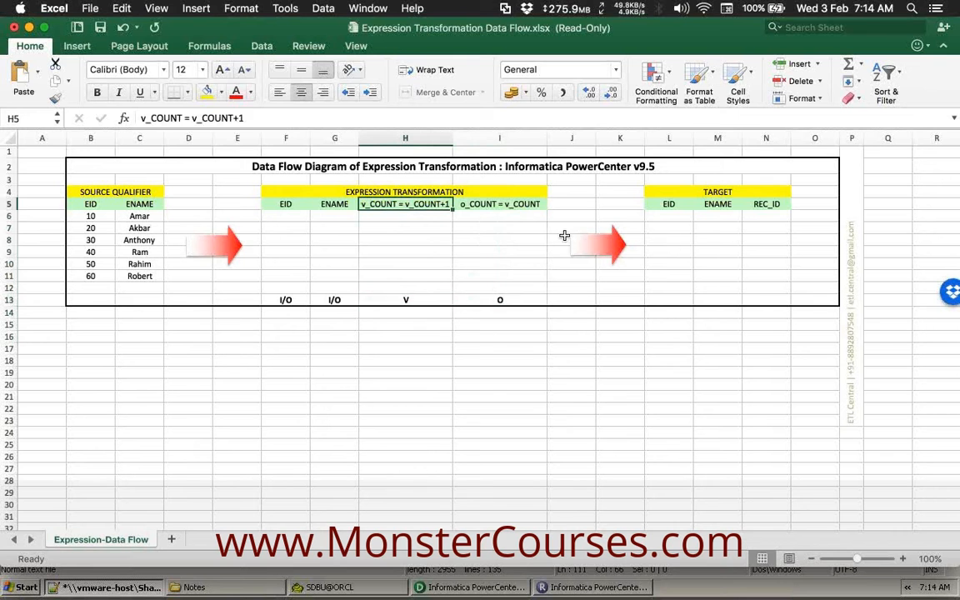
click(425, 225)
click(406, 204)
click(385, 216)
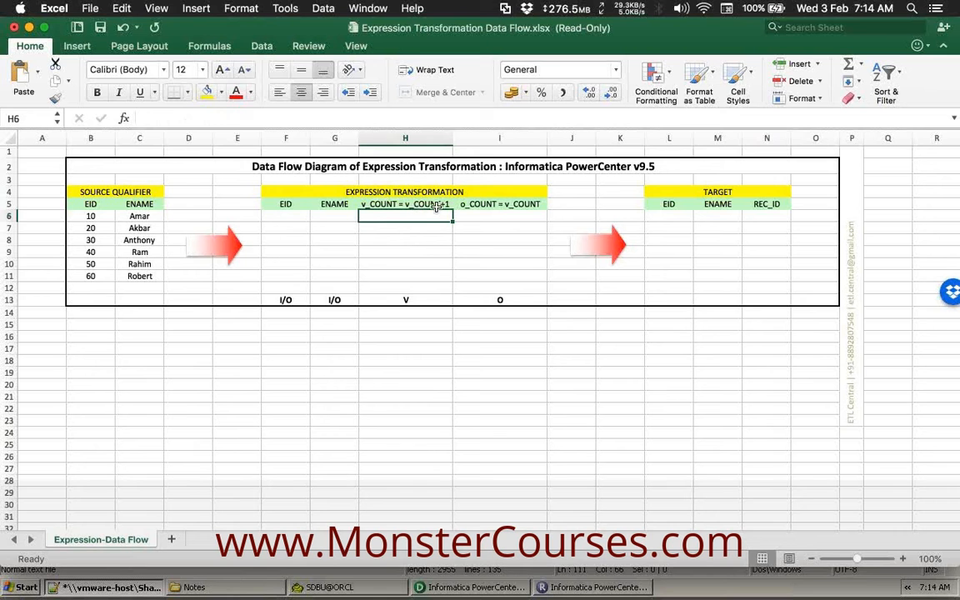
Select the v_COUNT column and the v_COUNT and o_COUNT = v_COUNT header cells.
click(432, 316)
drag(431, 317, 423, 206)
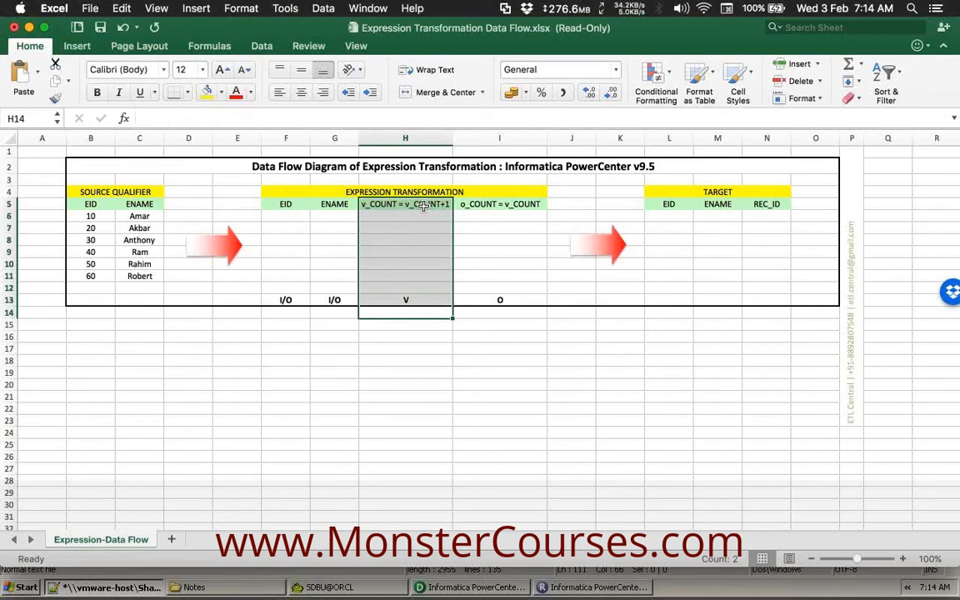
click(423, 251)
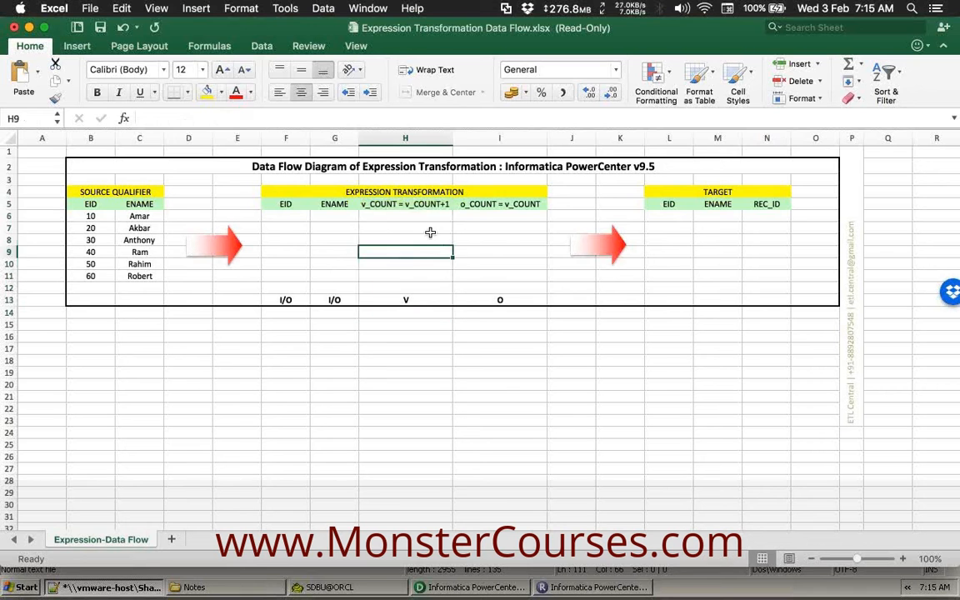
click(432, 223)
drag(431, 218, 431, 208)
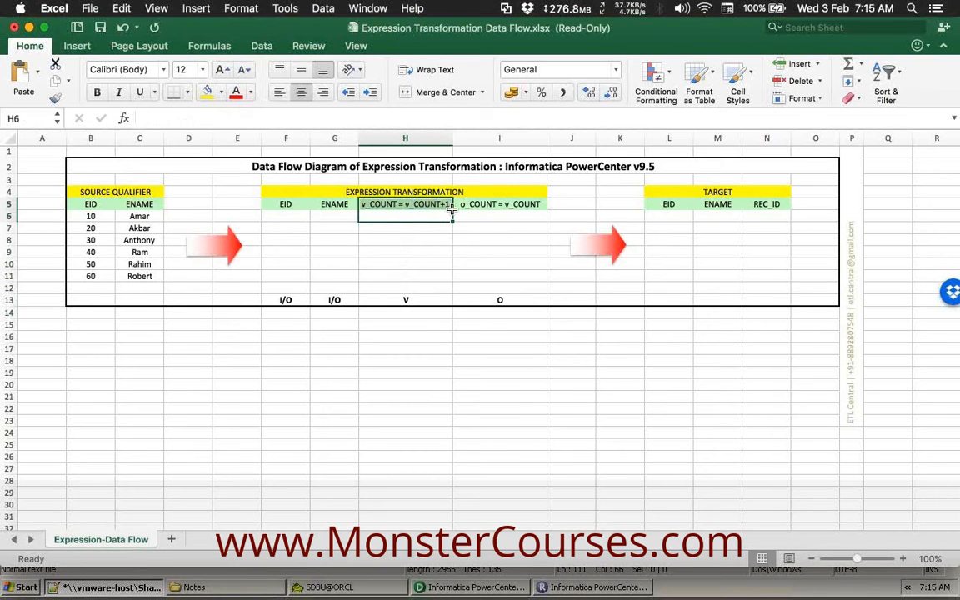
drag(515, 218, 512, 208)
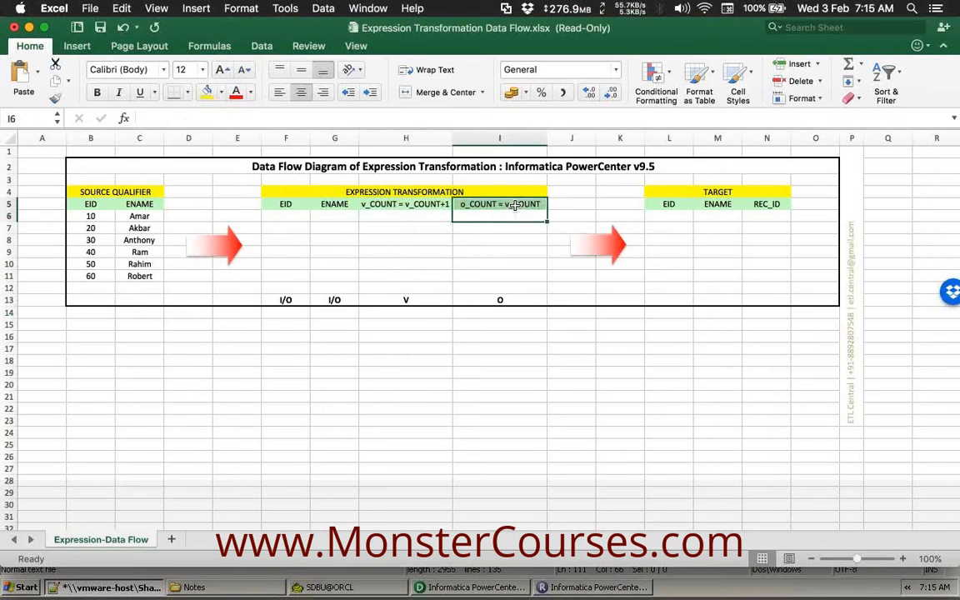
click(487, 207)
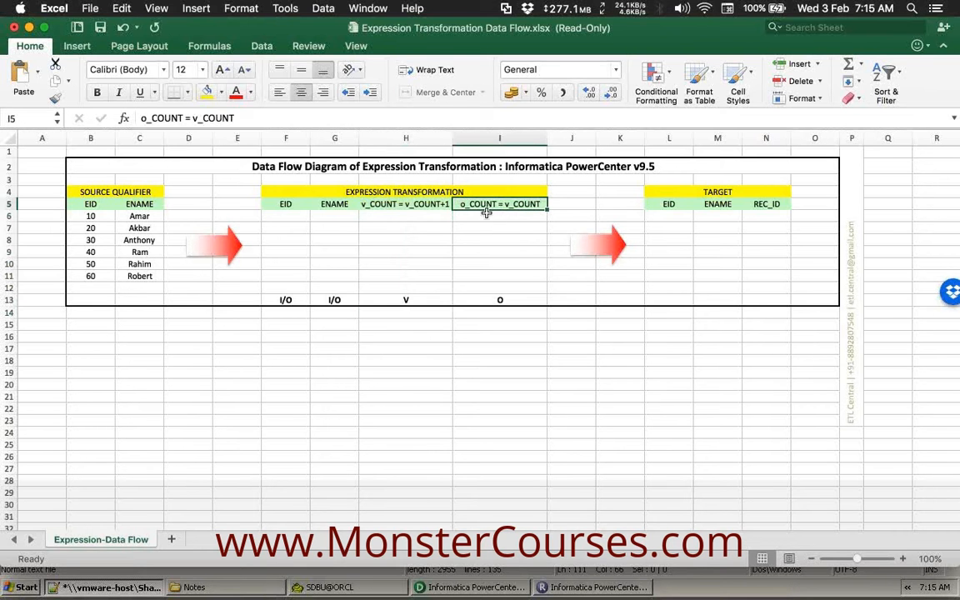
Enter O in cell I13 to mark o_COUNT as an output port.
click(498, 299)
text(O)
click(546, 297)
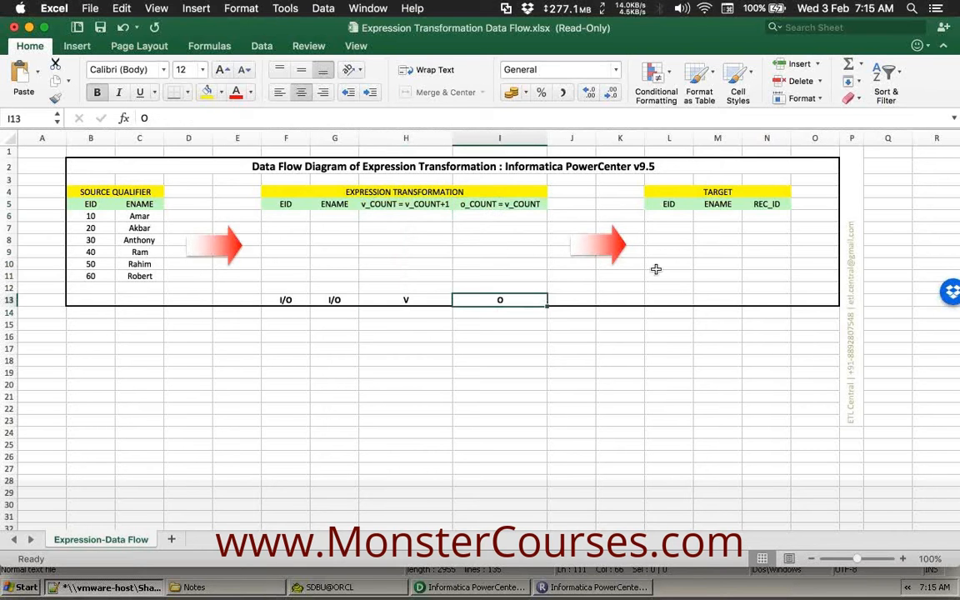
click(772, 205)
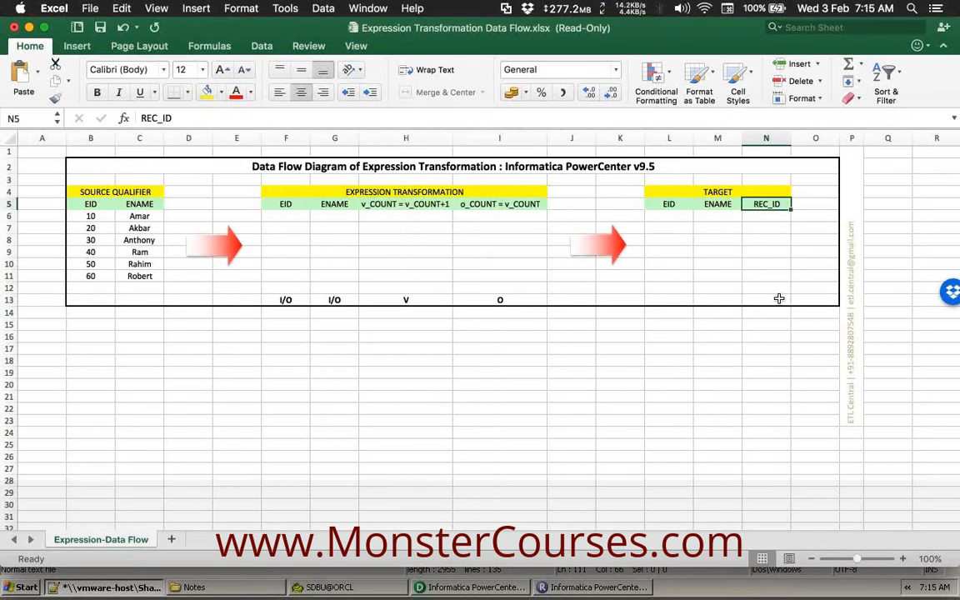
drag(418, 312, 416, 211)
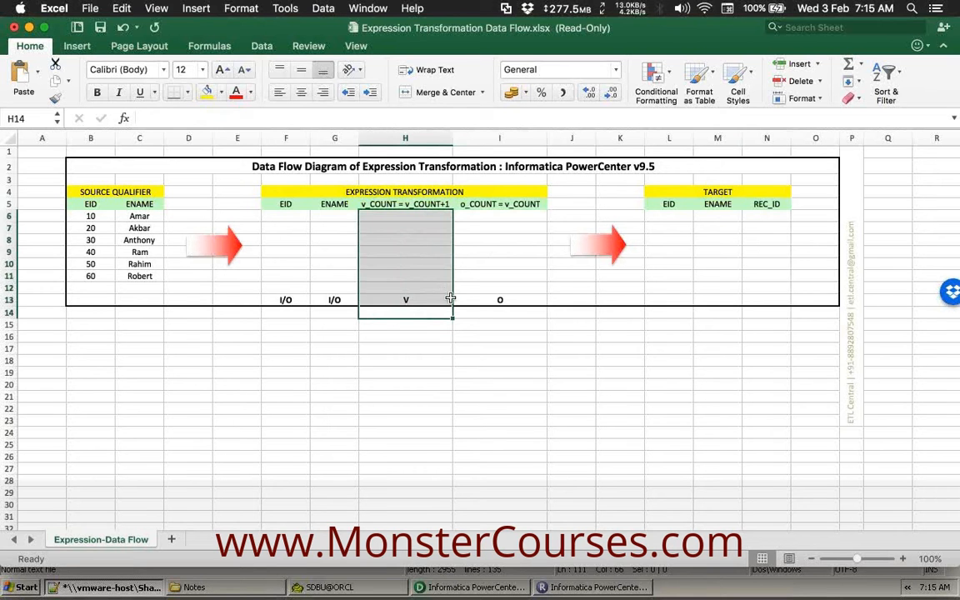
click(413, 250)
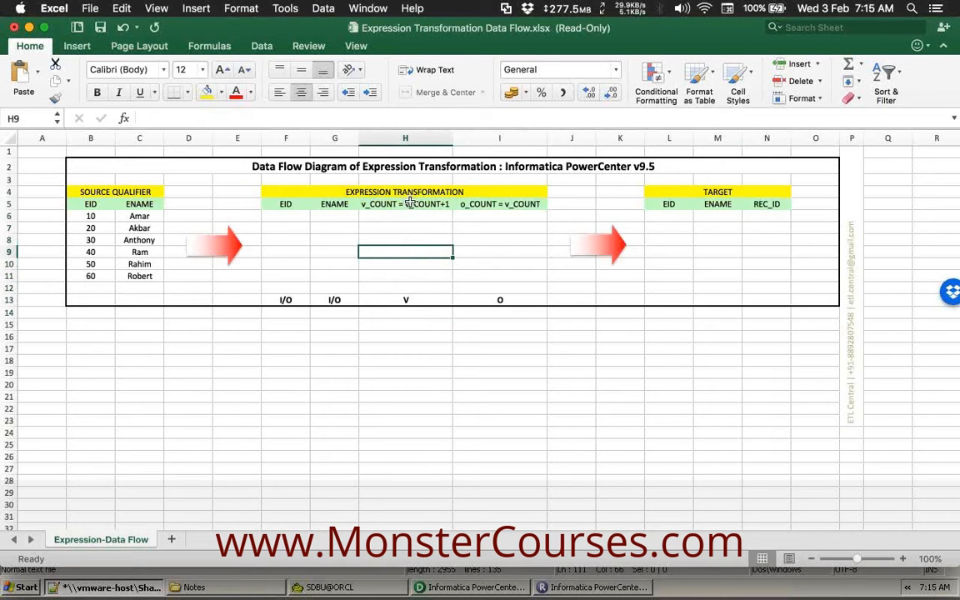
click(520, 205)
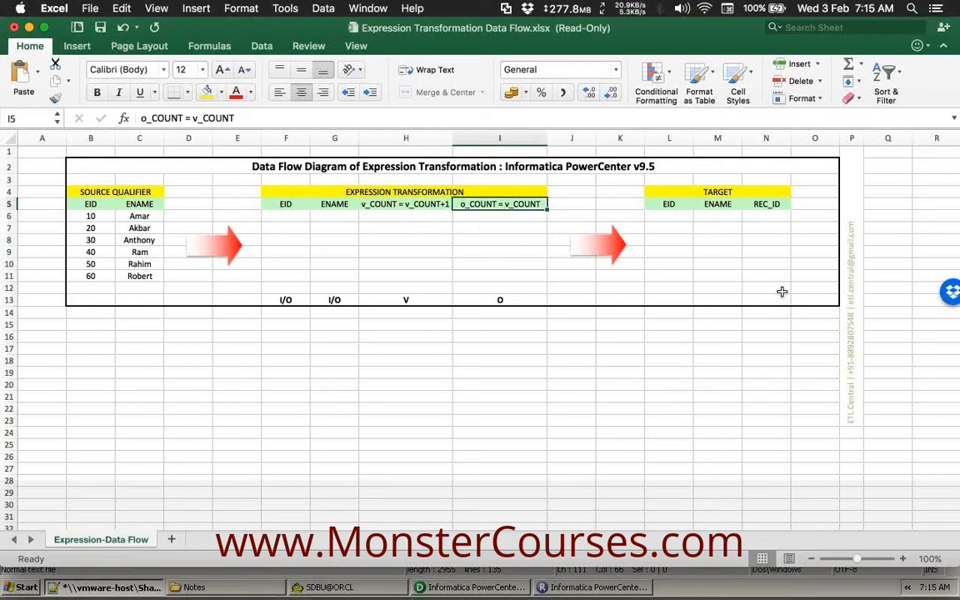
click(608, 372)
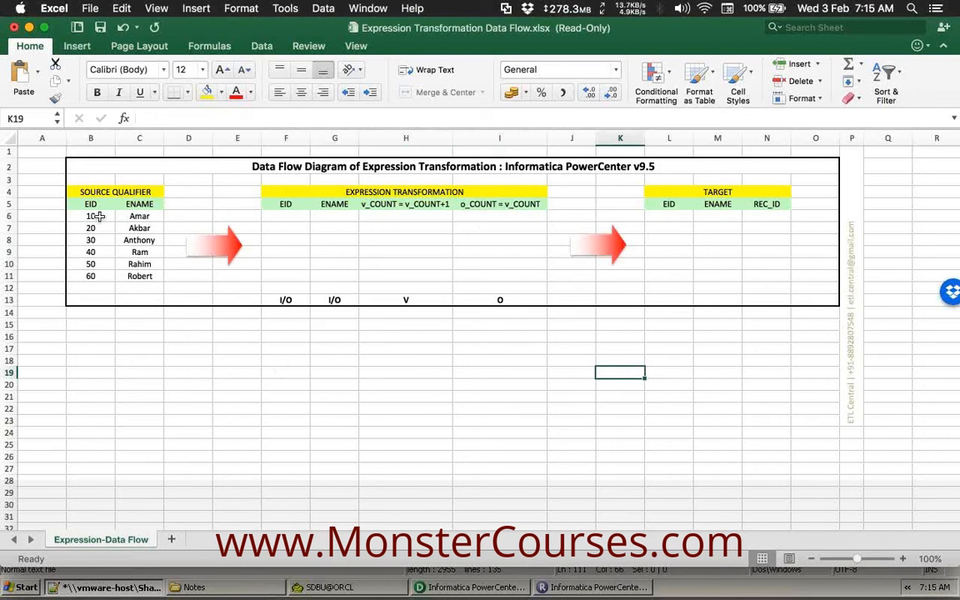
Copy the first source row (EID 10 and its ENAME) into F6 of the expression transformation.
drag(91, 216, 135, 217)
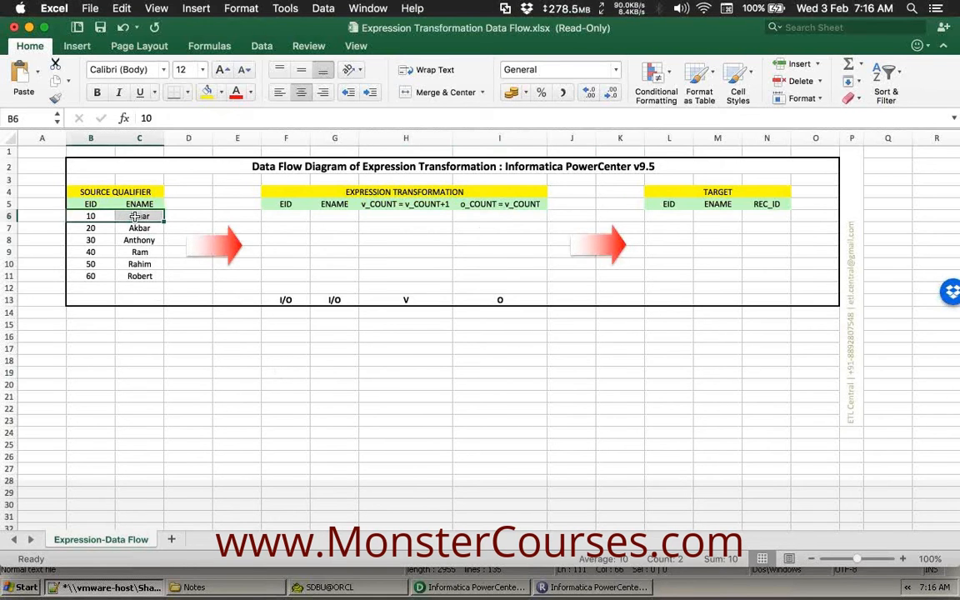
key(super+c)
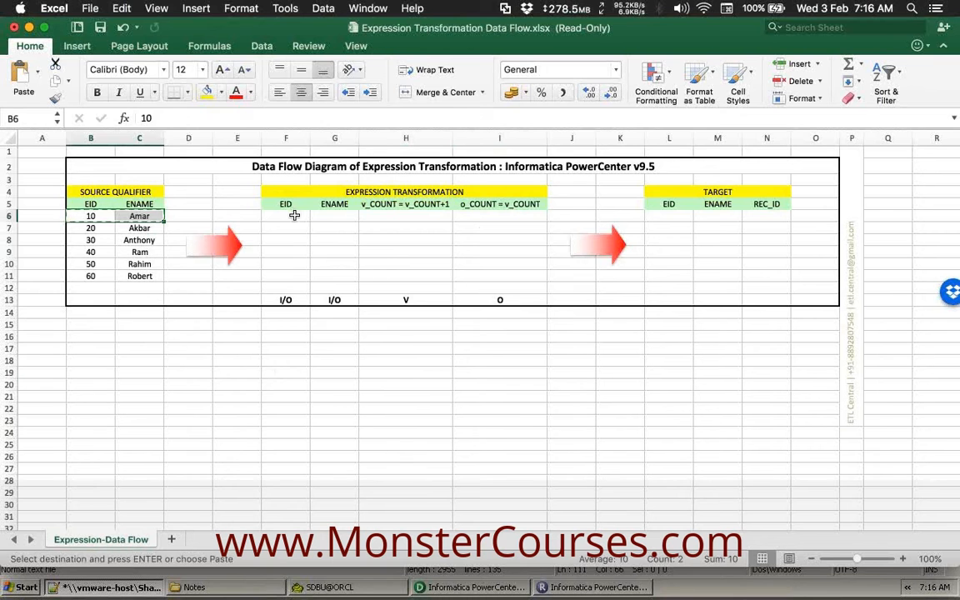
click(294, 214)
key(super+v)
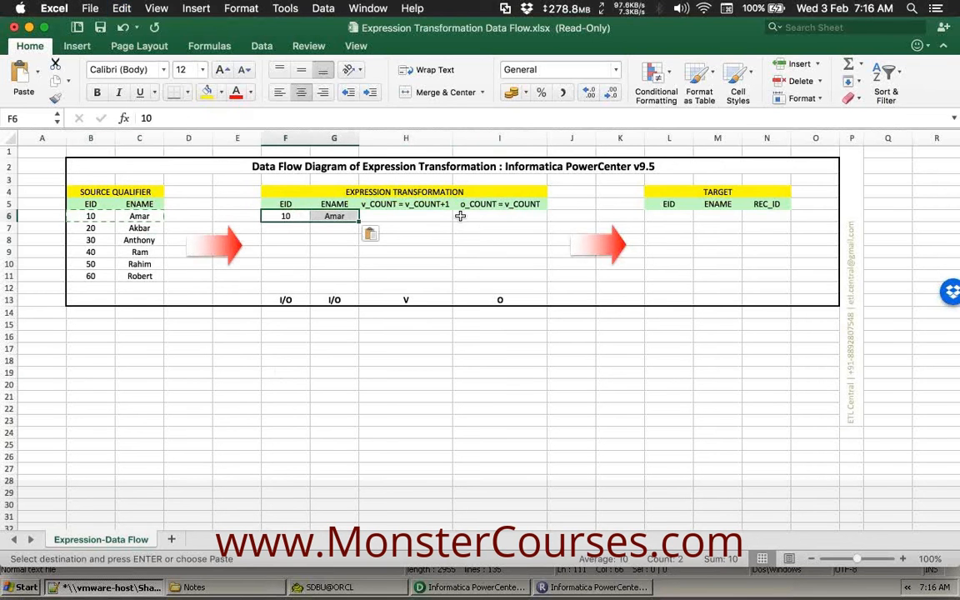
Point out the pasted row, the empty v_COUNT cell in row 6 and its v_COUNT = v_COUNT+1 header.
click(386, 215)
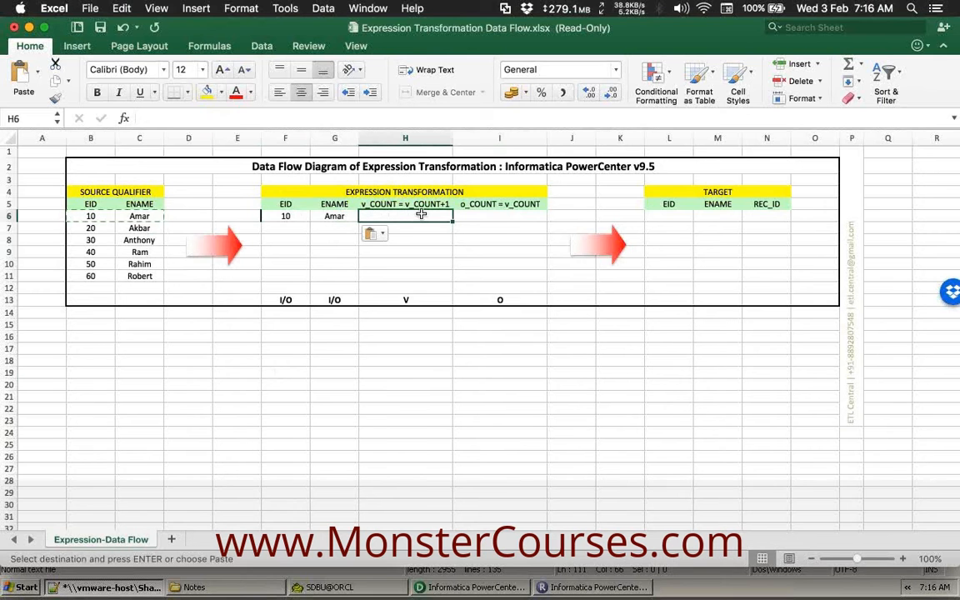
click(385, 202)
click(434, 218)
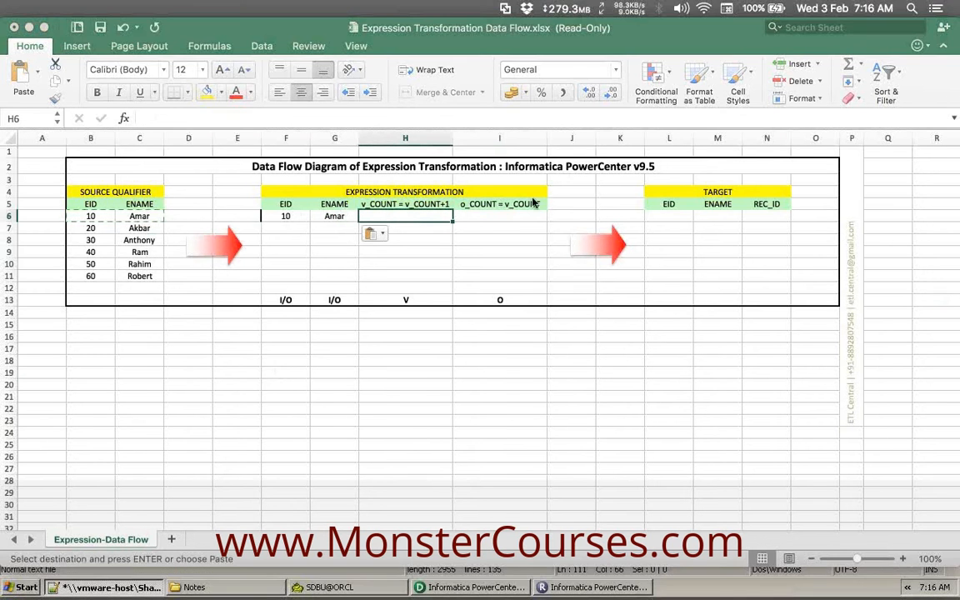
key(Down)
click(304, 216)
drag(304, 216, 334, 216)
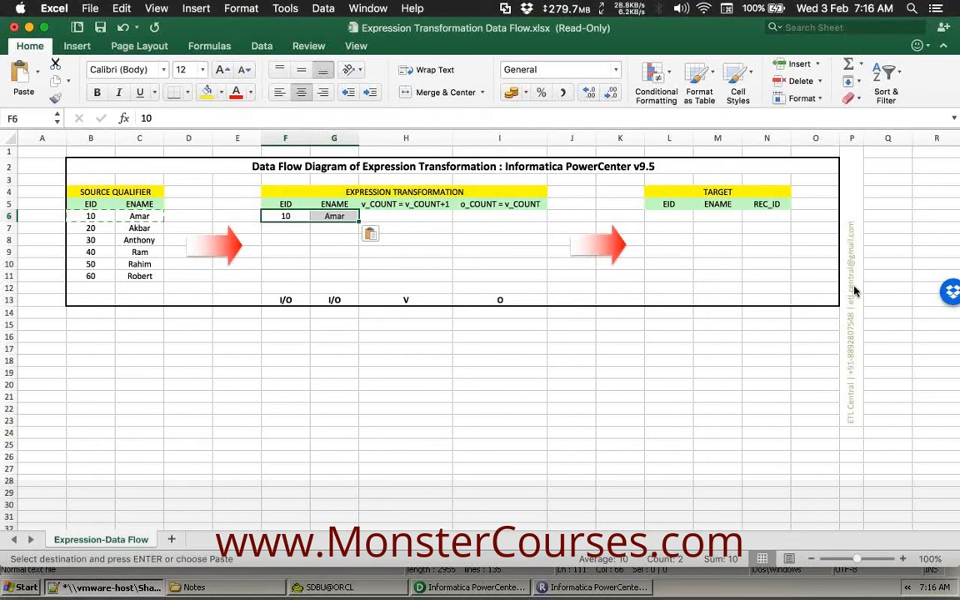
click(384, 251)
click(399, 216)
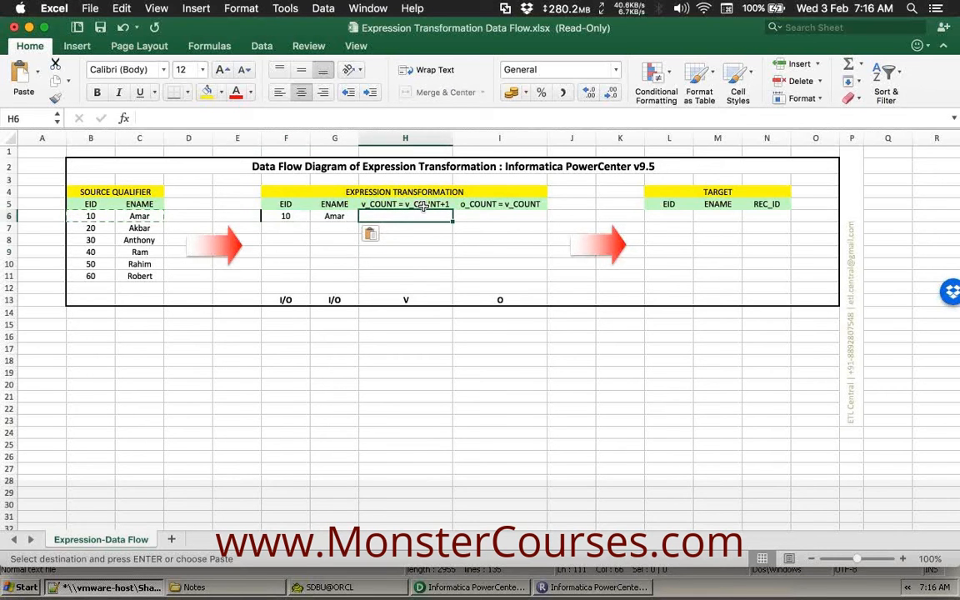
click(343, 360)
click(380, 339)
Type the heading 'Default Values' in H16 and point out cells H17 and H18 beneath it.
text(Default Values)
key(Return)
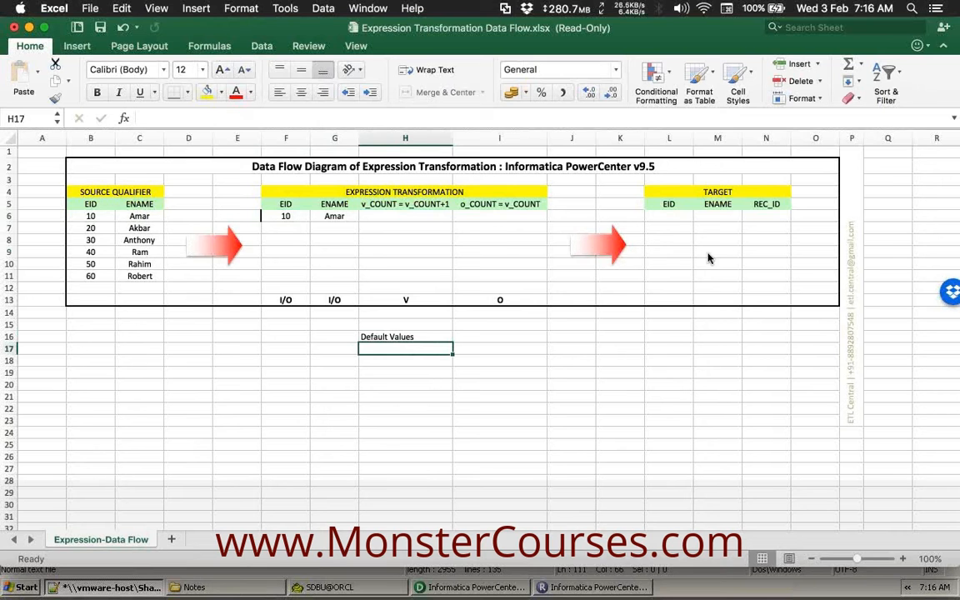
click(398, 364)
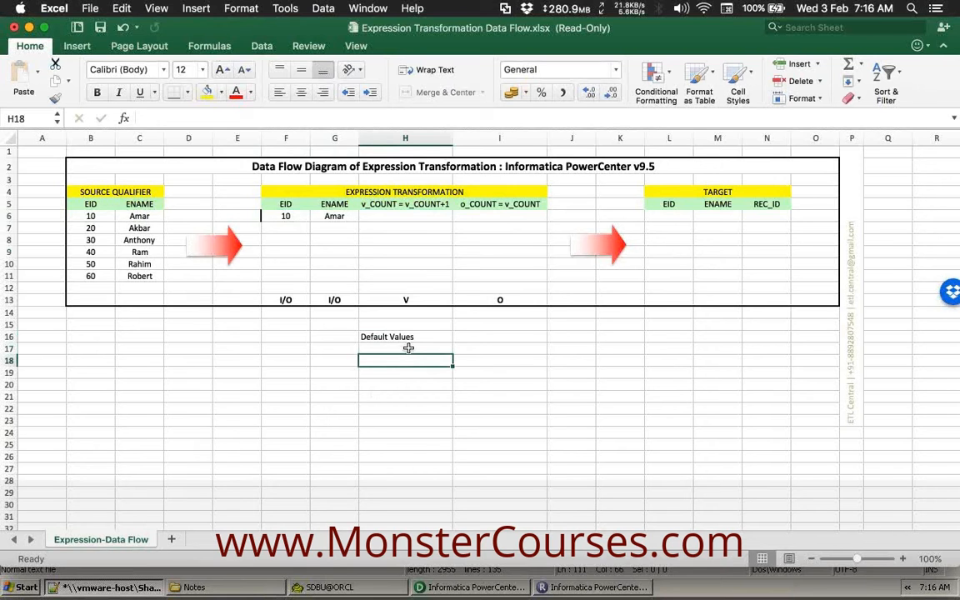
click(408, 349)
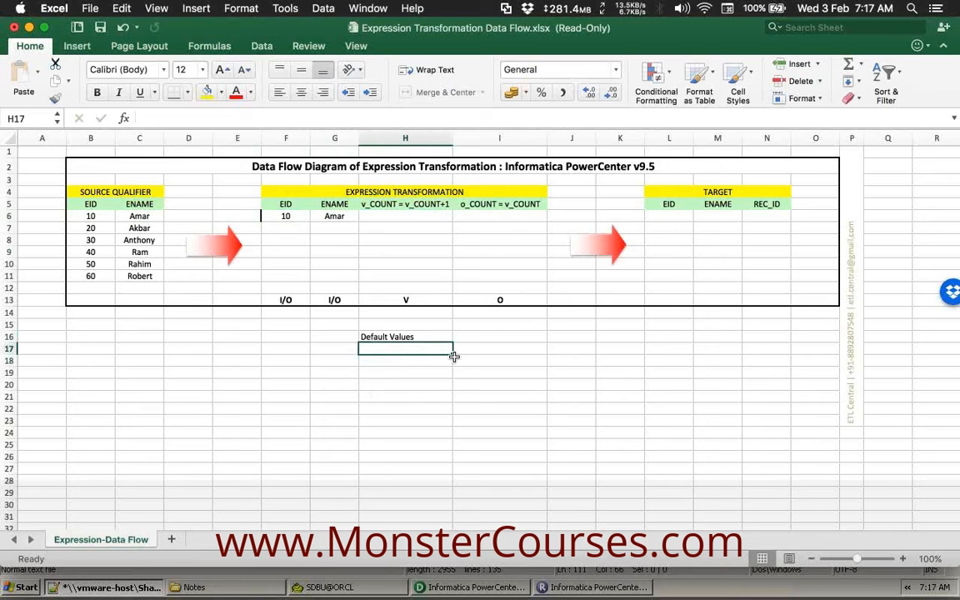
click(389, 361)
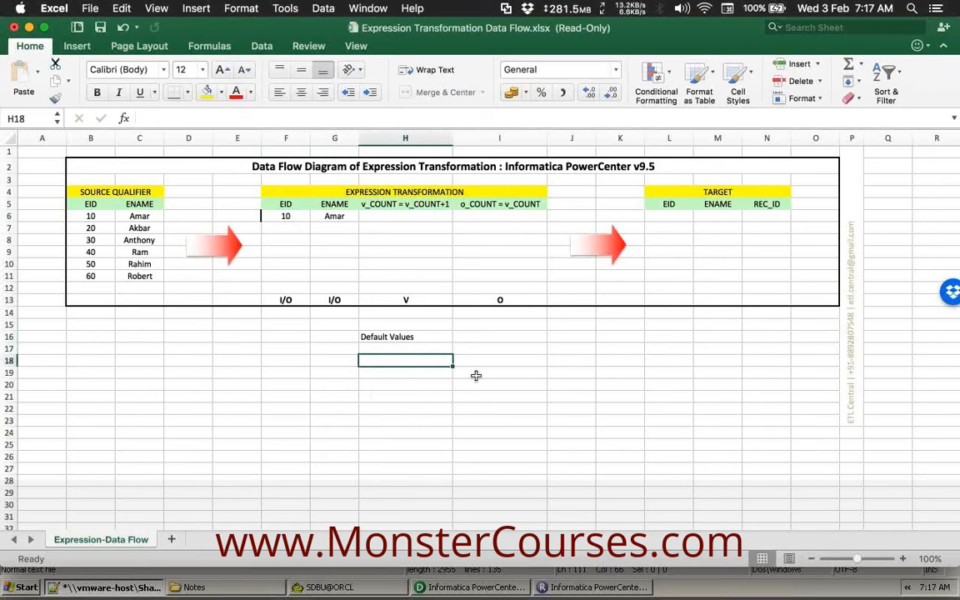
click(413, 346)
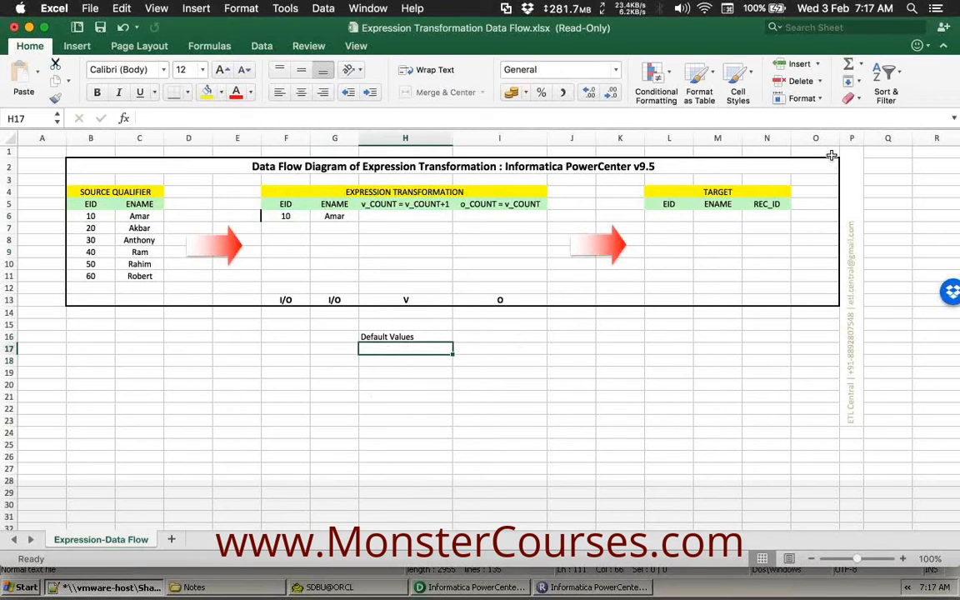
click(388, 361)
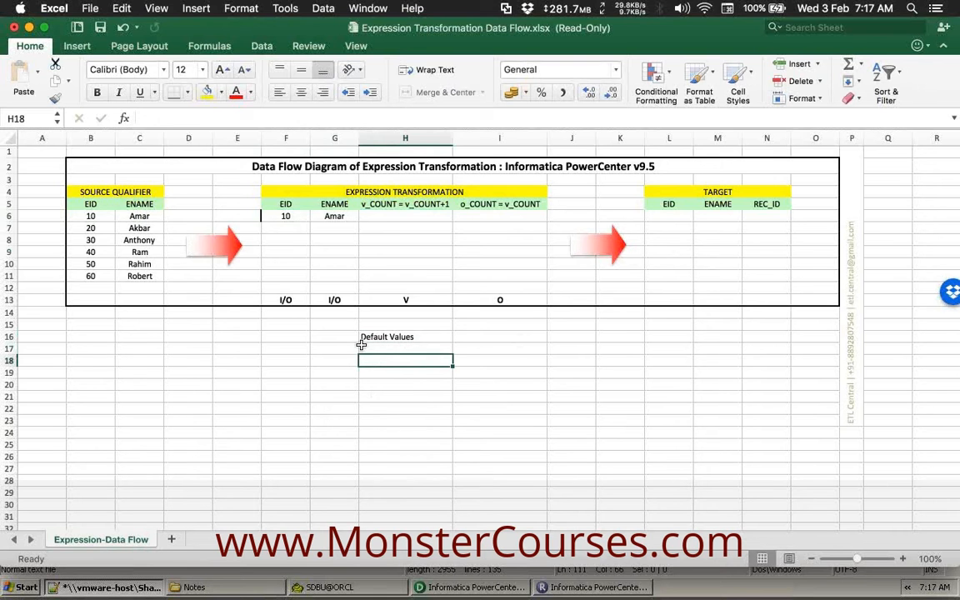
Point out row 6's EID 10 and employee name, and its still-empty v_COUNT cell.
click(338, 235)
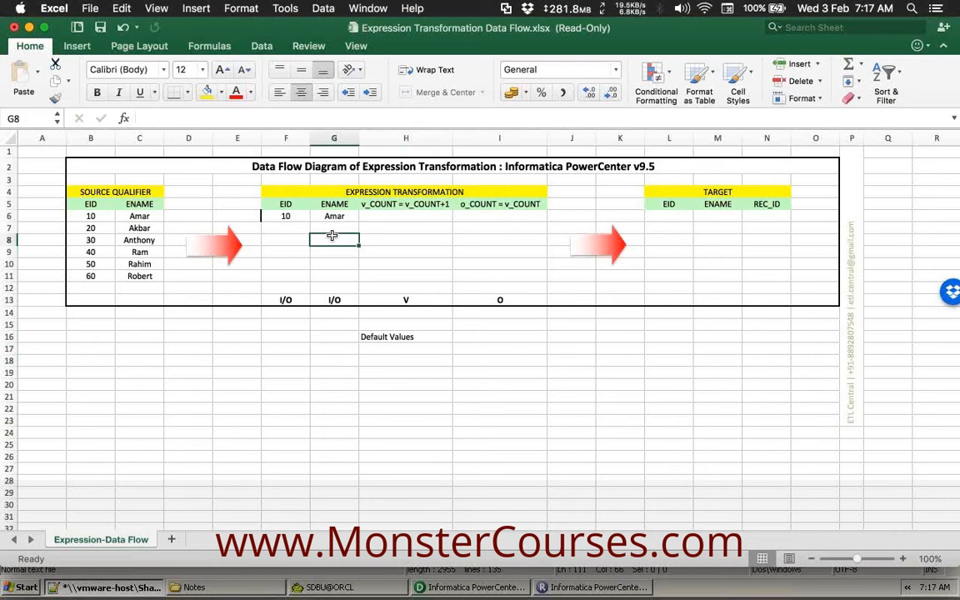
click(285, 216)
drag(285, 216, 336, 215)
click(386, 214)
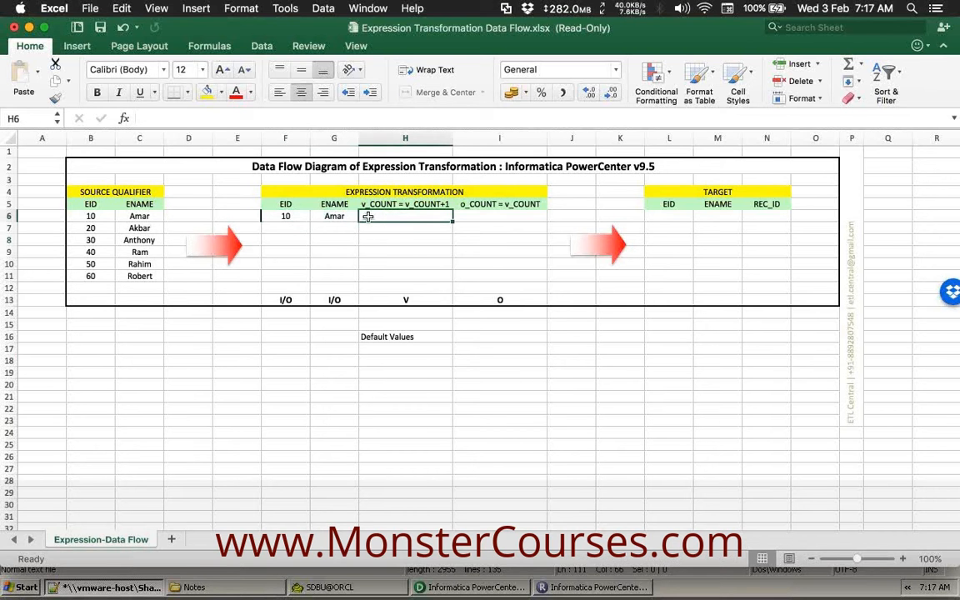
click(435, 205)
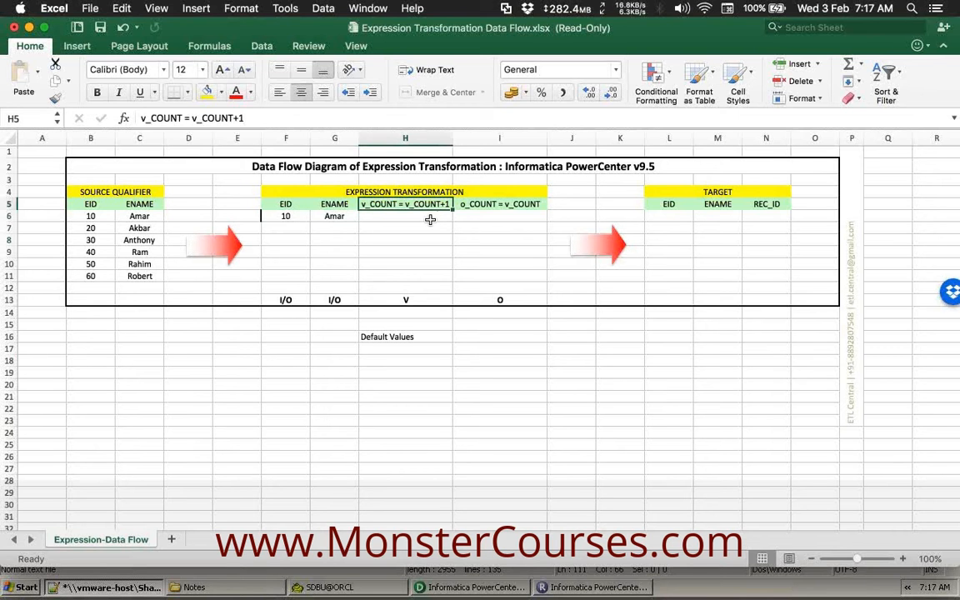
click(420, 217)
drag(294, 216, 416, 215)
click(416, 215)
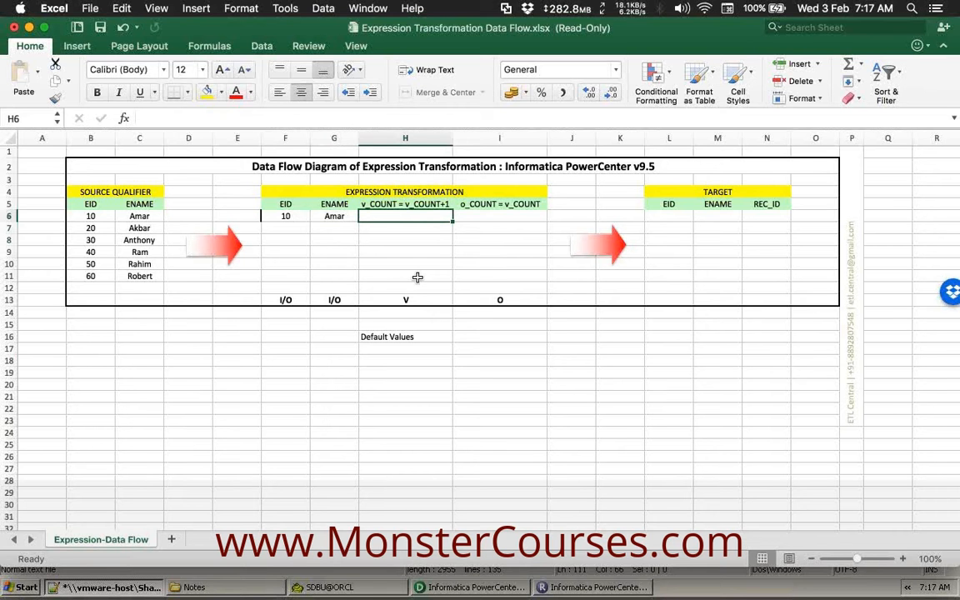
click(378, 349)
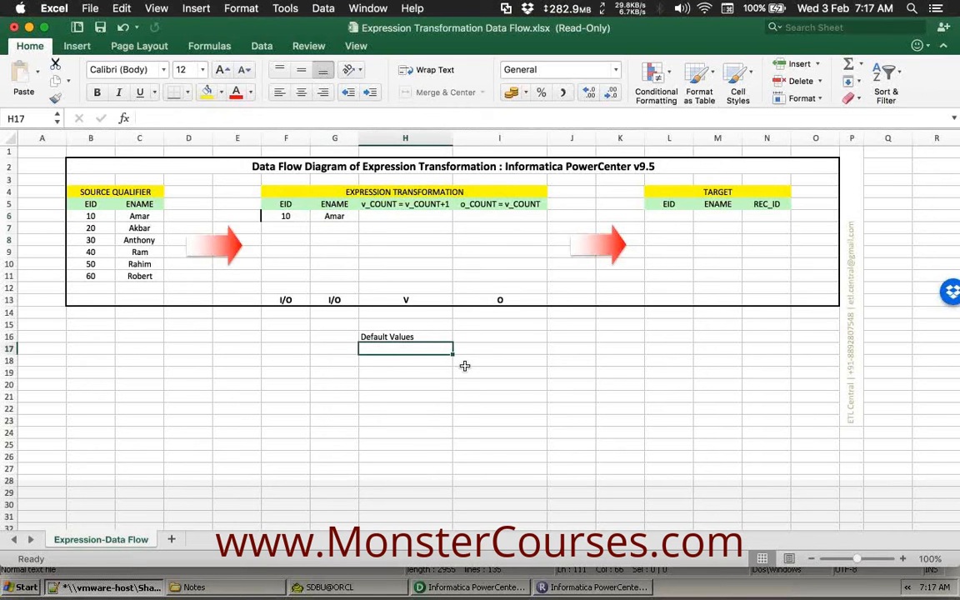
List the defaults Numeric - 0, String - empty string and Date - 1/1/1753 under the heading.
text(Numeric)
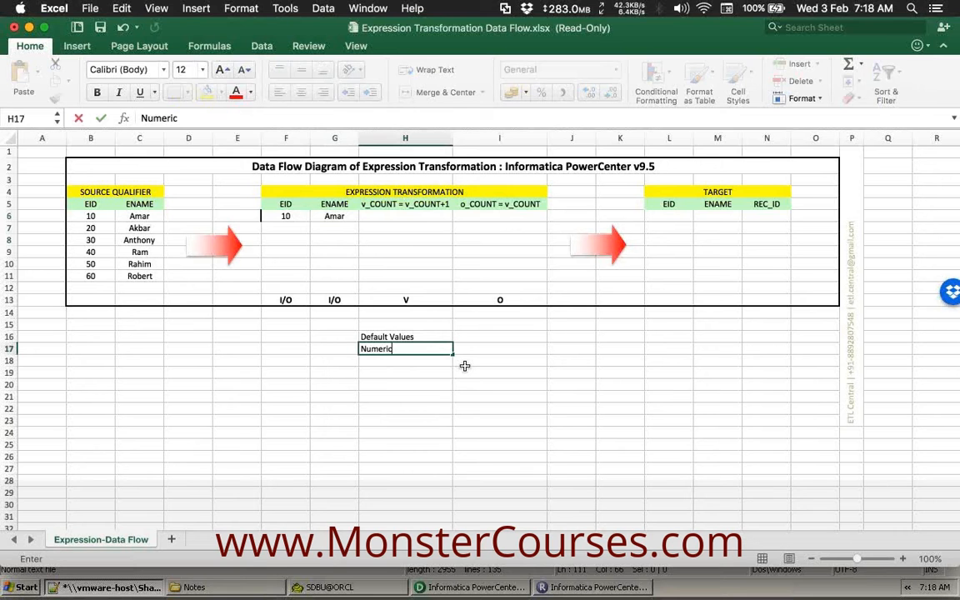
text( - 0)
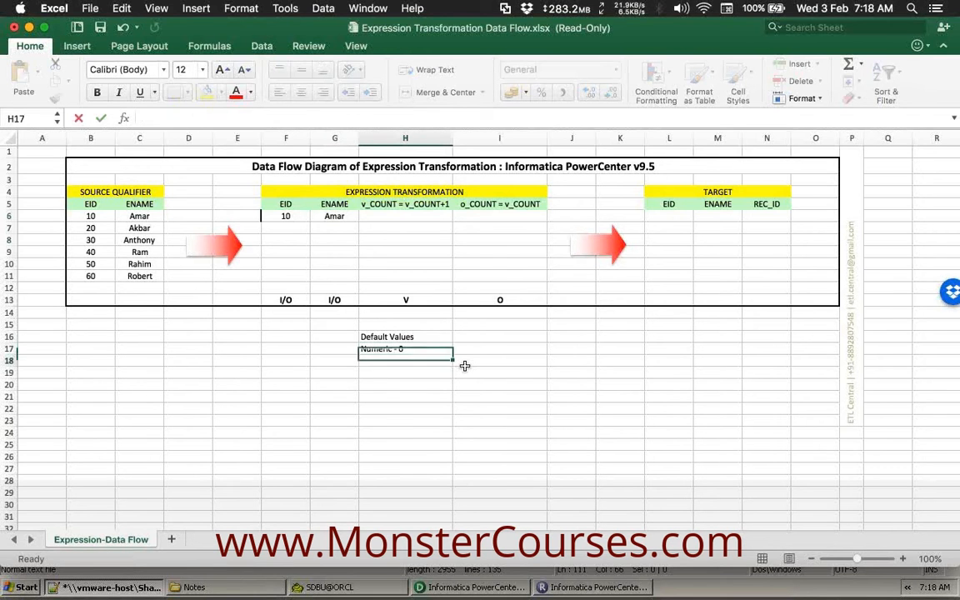
key(Return)
text(String - emp)
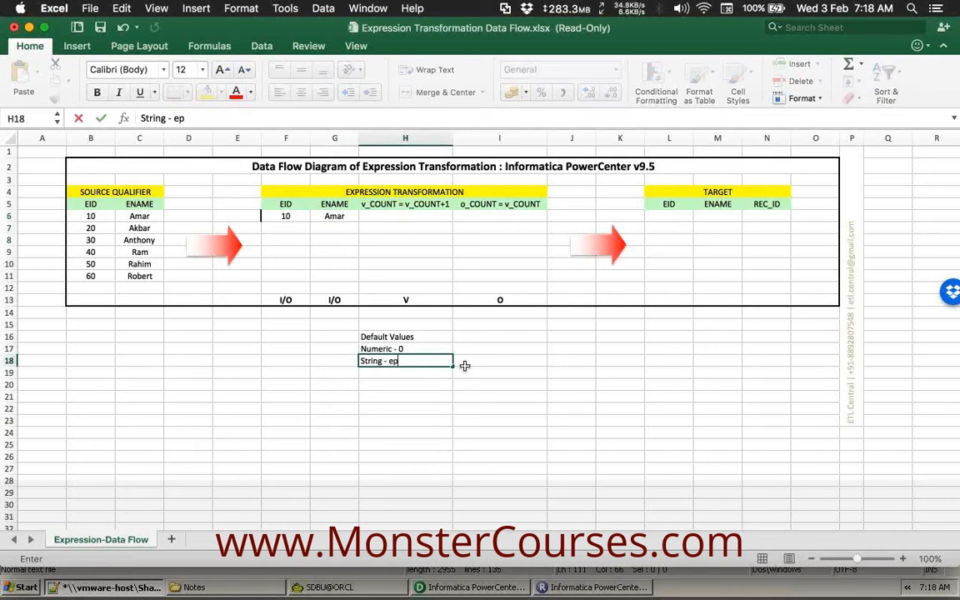
text(ty string)
key(Return)
text(Date - 1/1)
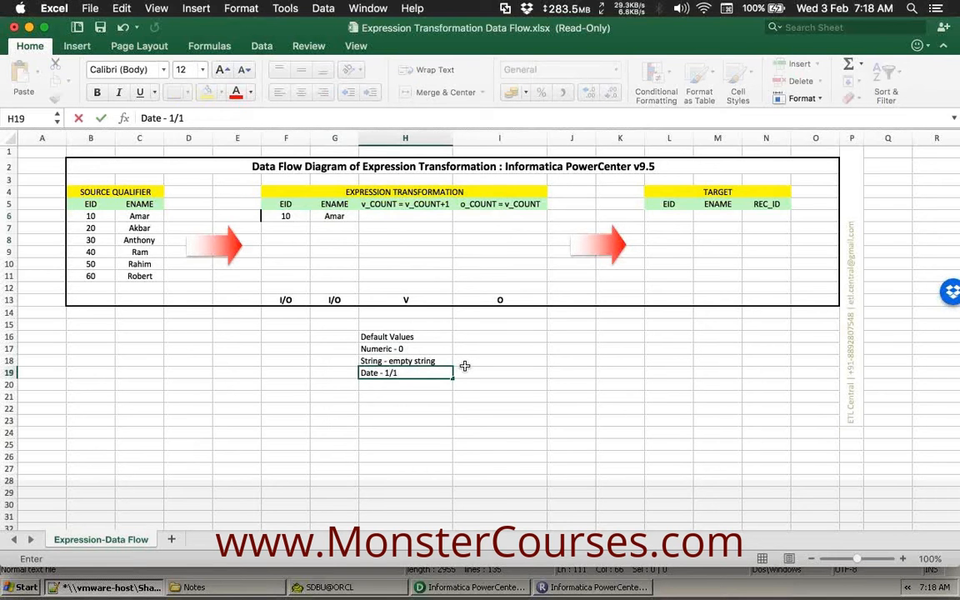
text(/1753)
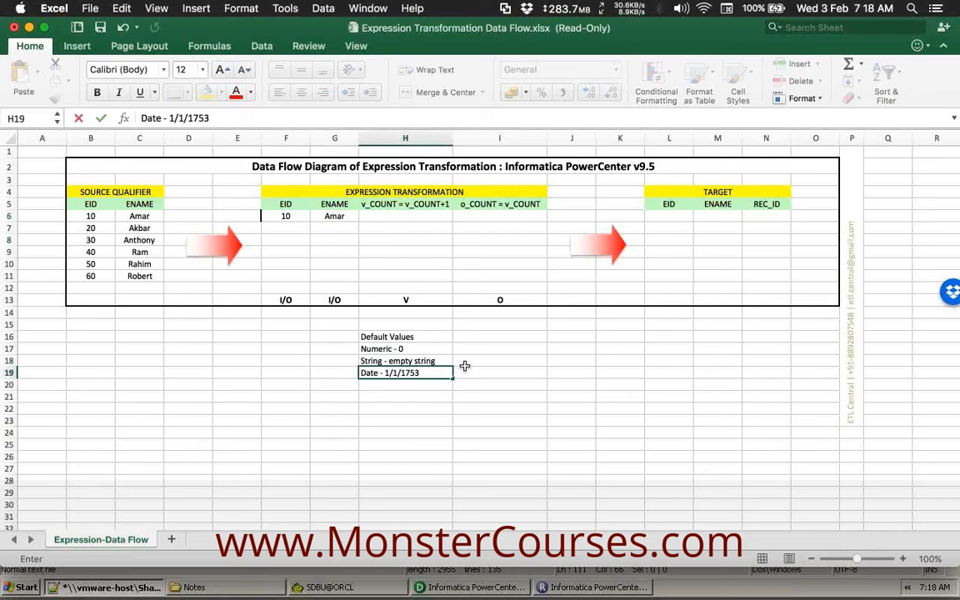
click(499, 406)
Relate the default value notes to row 6's EID 10 record and empty v_COUNT cell.
drag(399, 340, 401, 373)
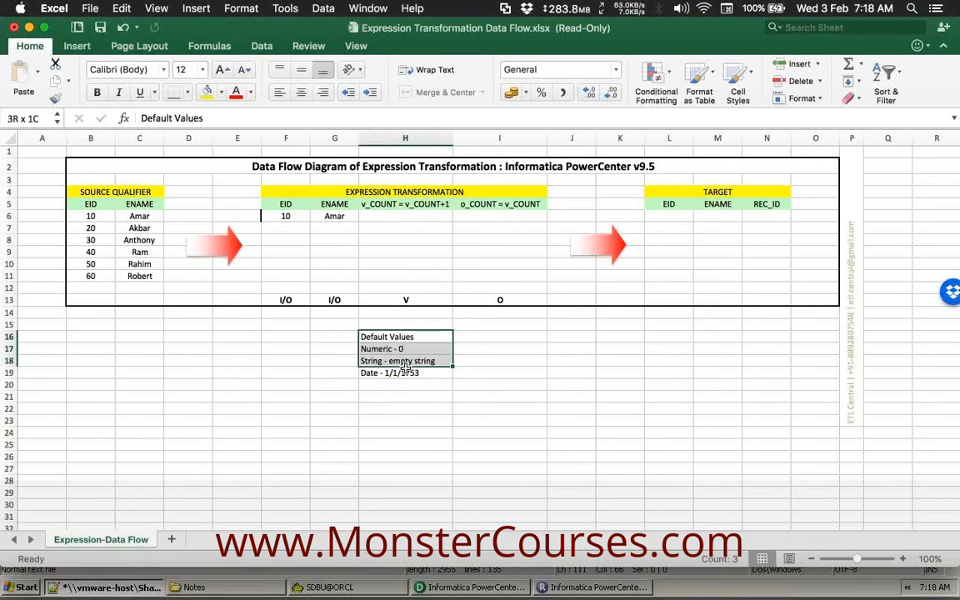
click(499, 373)
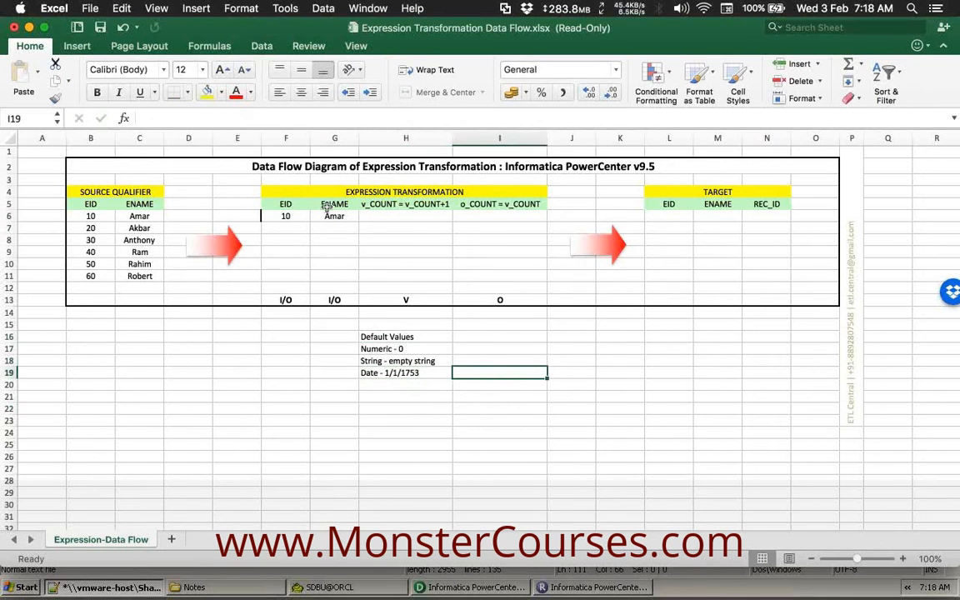
drag(280, 216, 405, 212)
click(420, 215)
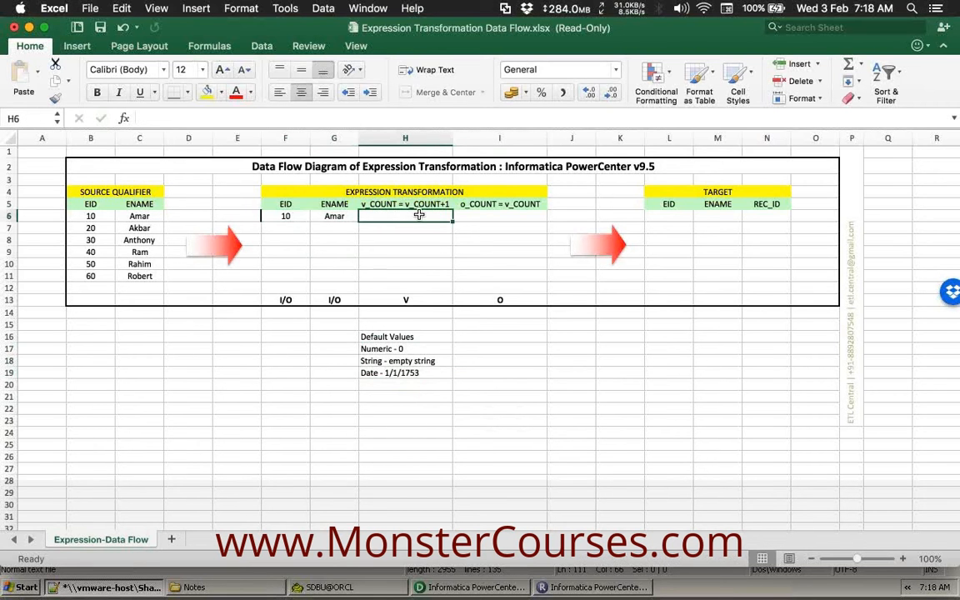
click(285, 217)
drag(285, 216, 333, 216)
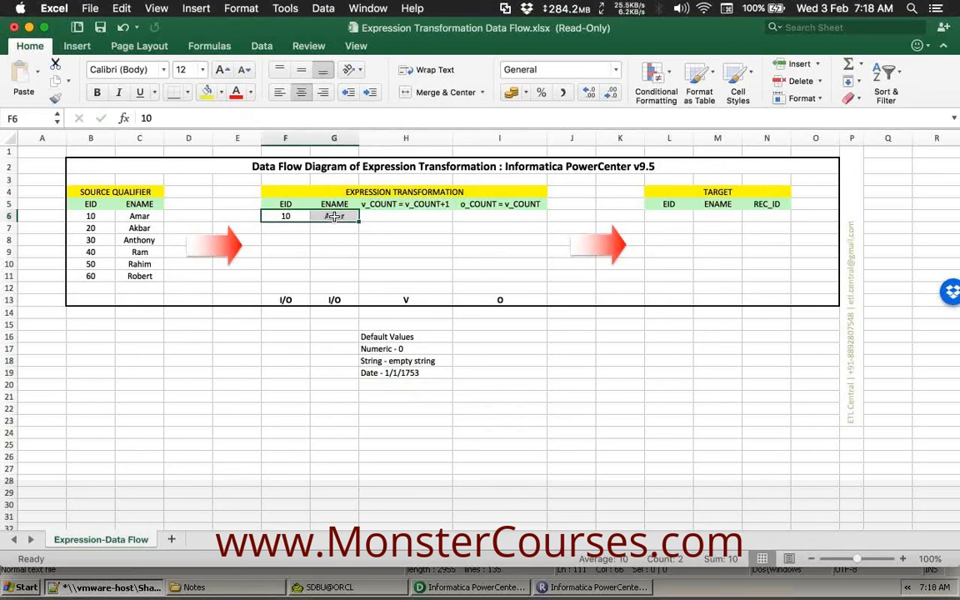
click(378, 216)
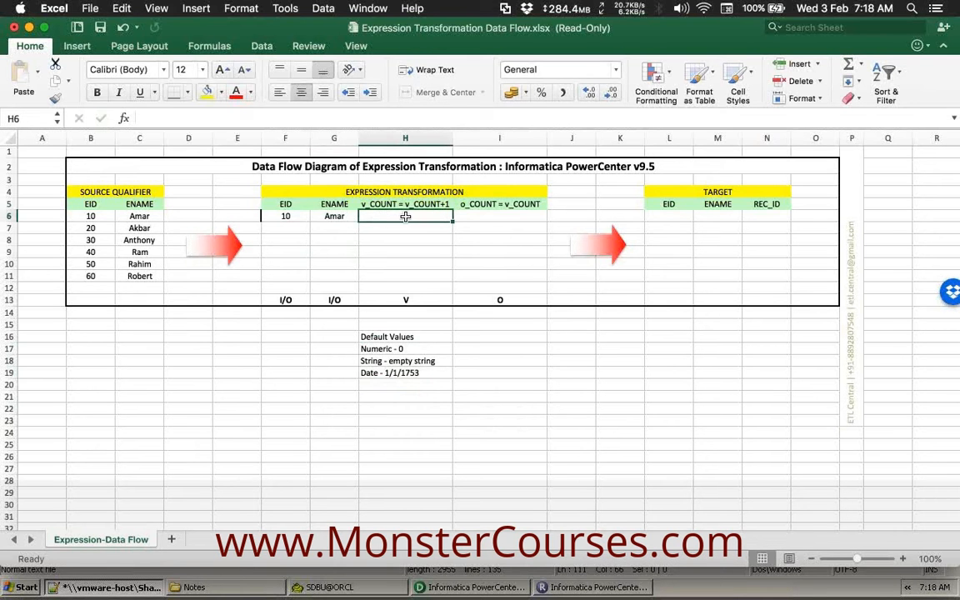
click(384, 349)
Enter 0+1 as row 6's v_COUNT and compare it with the o_COUNT = v_COUNT header.
click(414, 216)
text())
key(BackSpace)
text(0+1)
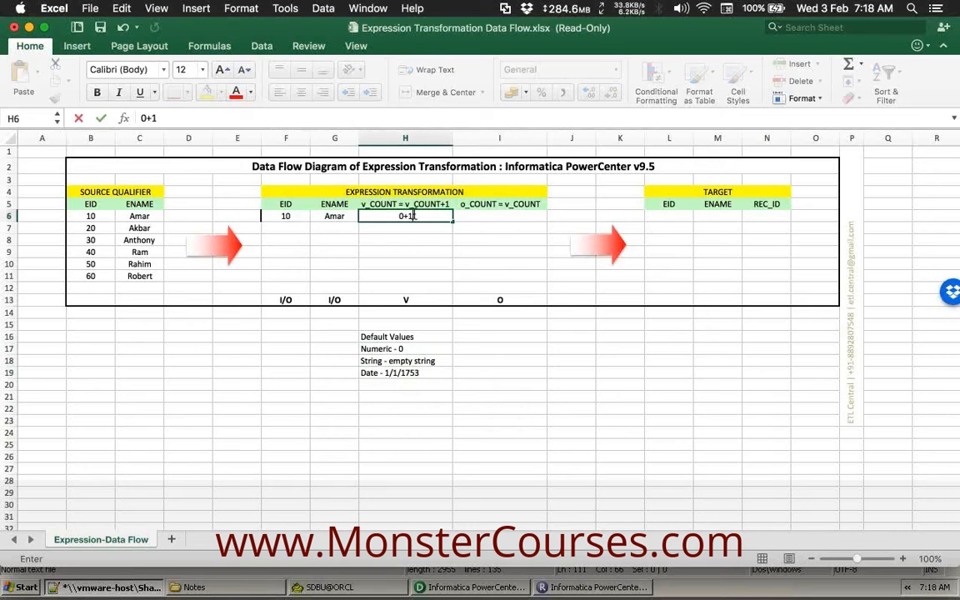
key(Tab)
click(427, 216)
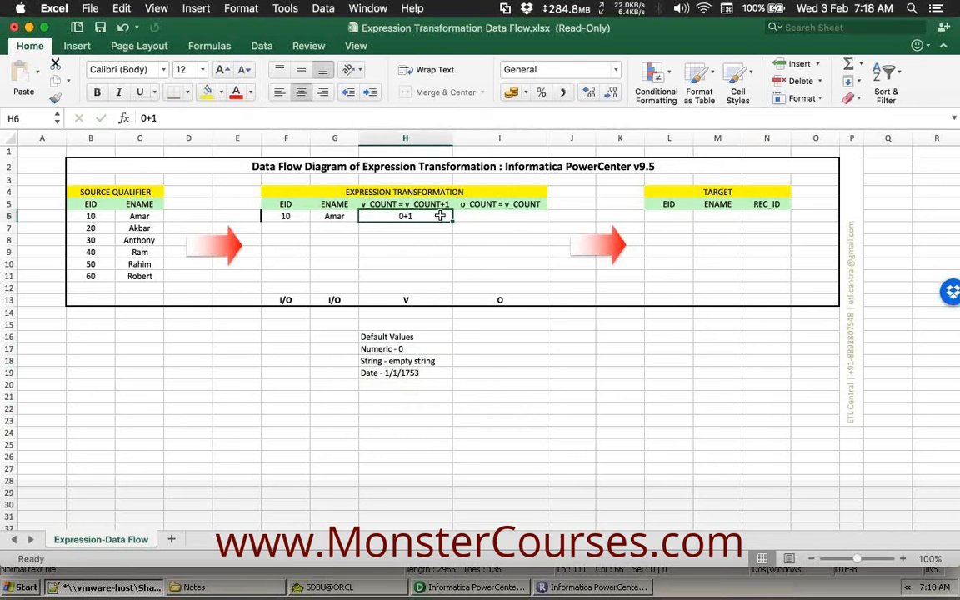
click(475, 213)
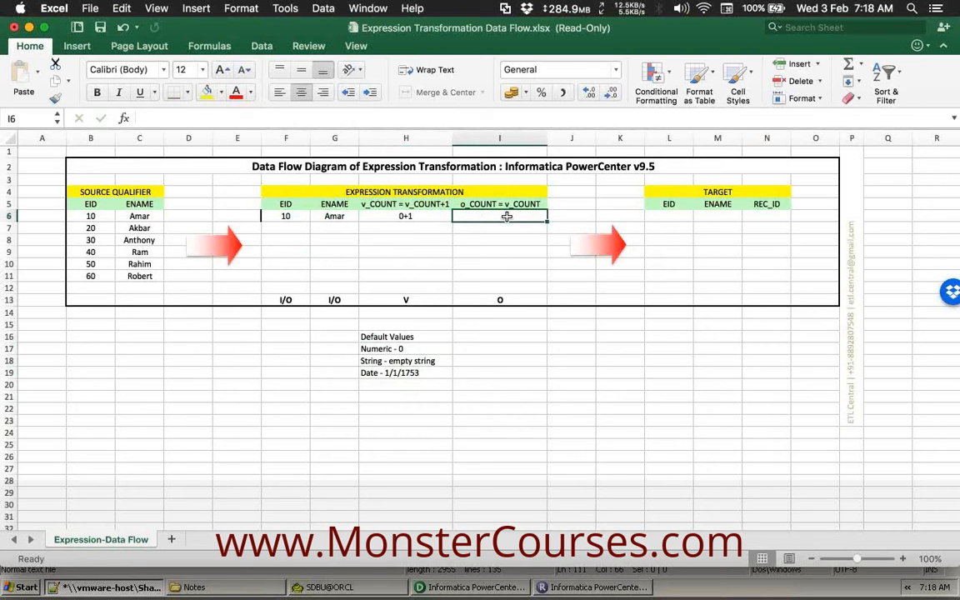
click(506, 204)
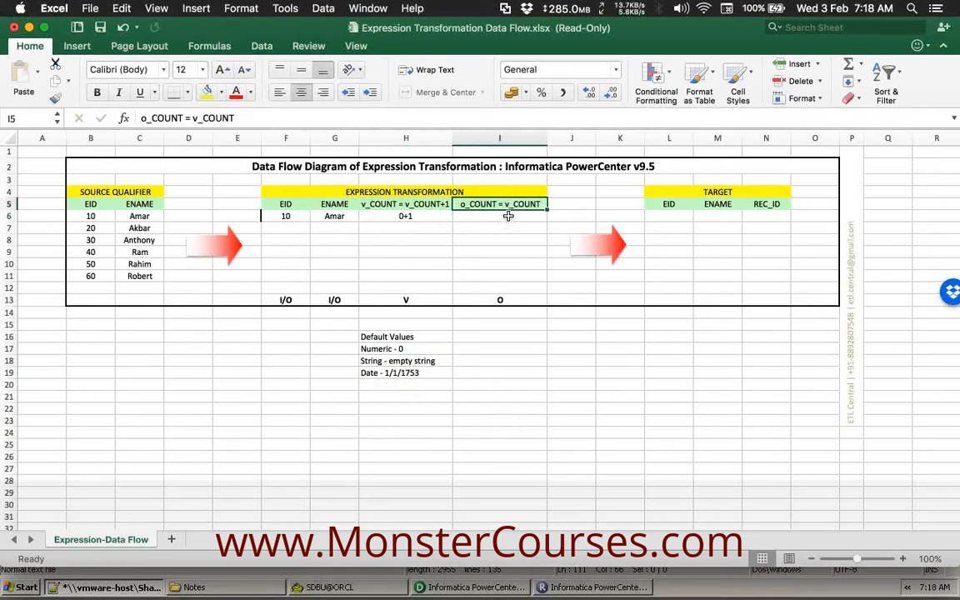
click(499, 216)
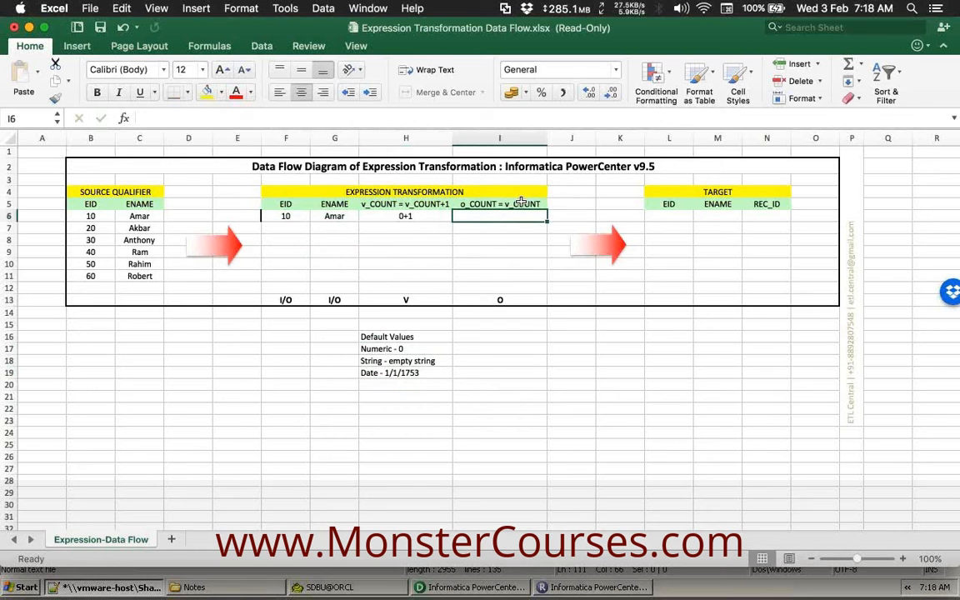
click(523, 202)
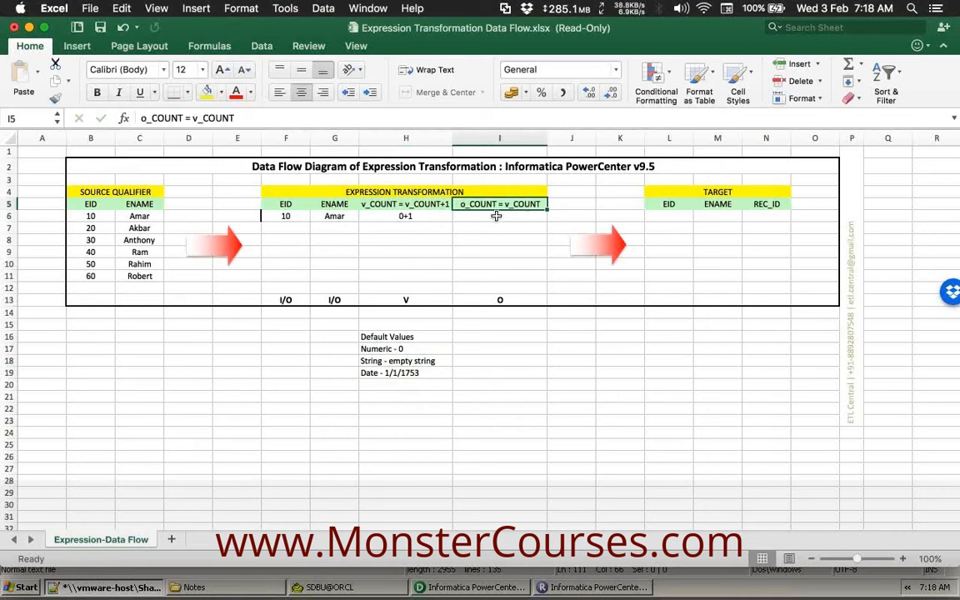
click(496, 216)
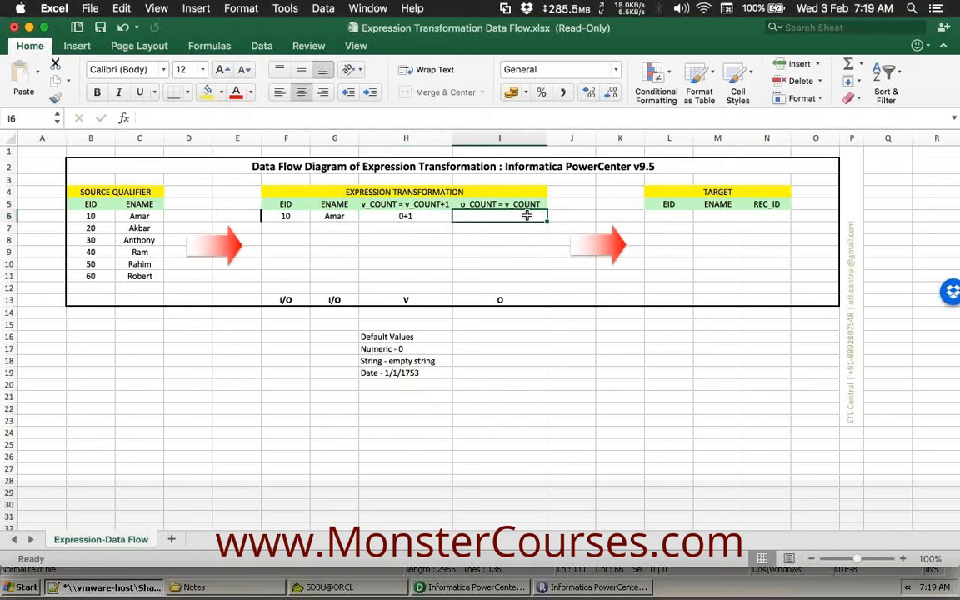
click(429, 216)
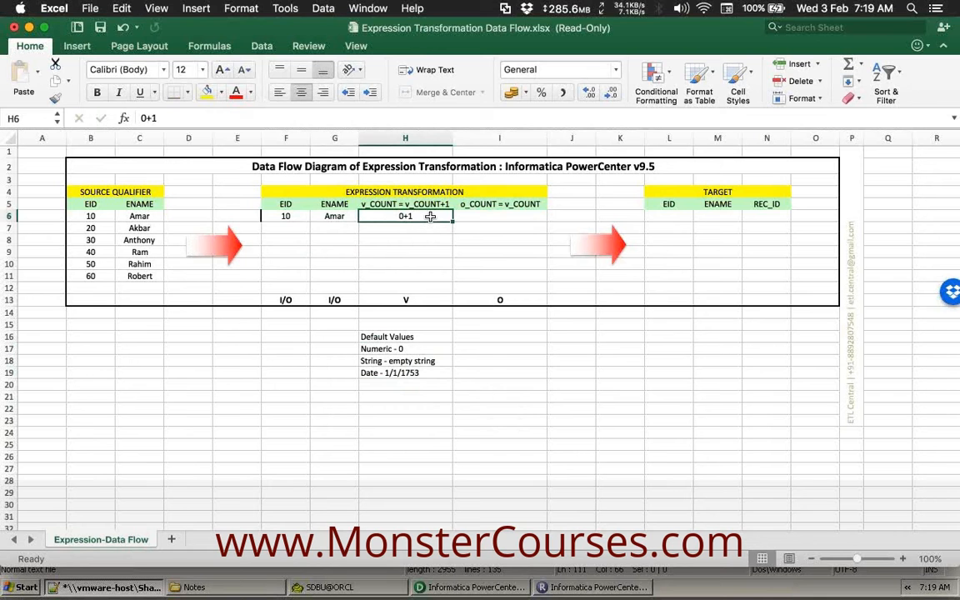
Enter 1 as row 6's o_COUNT and append +1 to the v_COUNT entry.
click(504, 215)
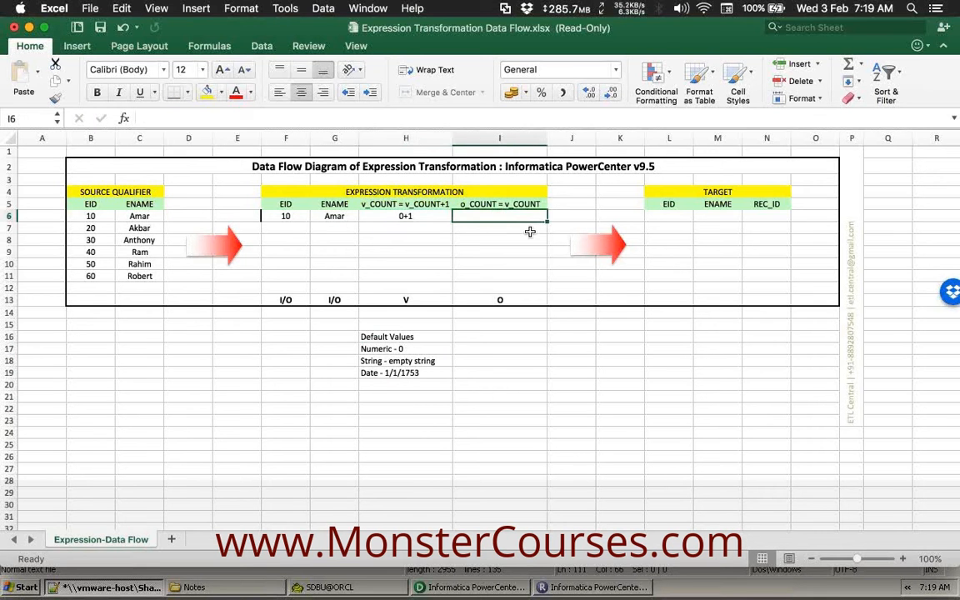
text(1)
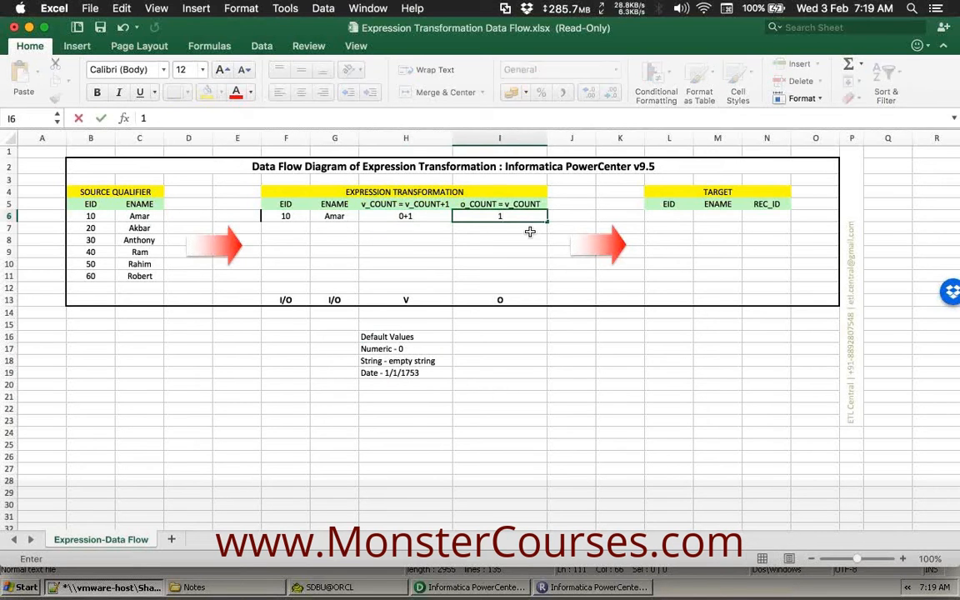
key(Tab)
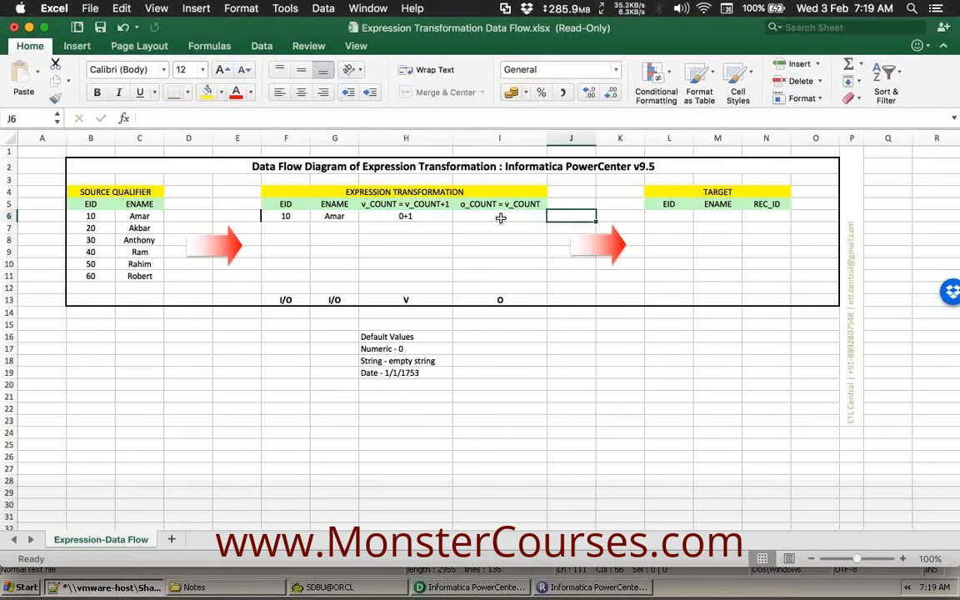
click(481, 217)
double_click(410, 217)
text(+1)
key(Tab)
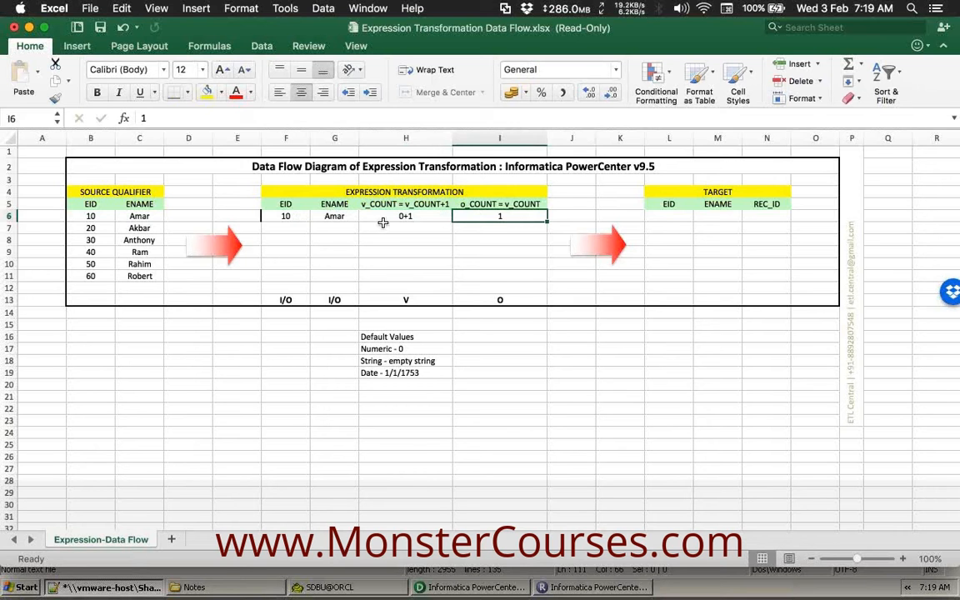
Copy EID 10 and its employee name to target row L6, and o_COUNT 1 to REC_ID N6.
drag(283, 216, 321, 211)
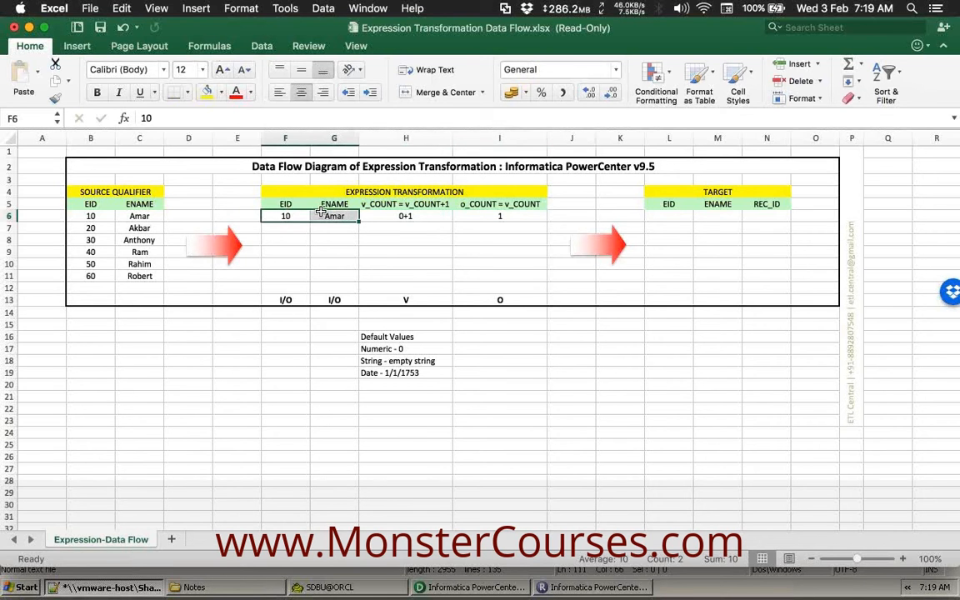
key(super+c)
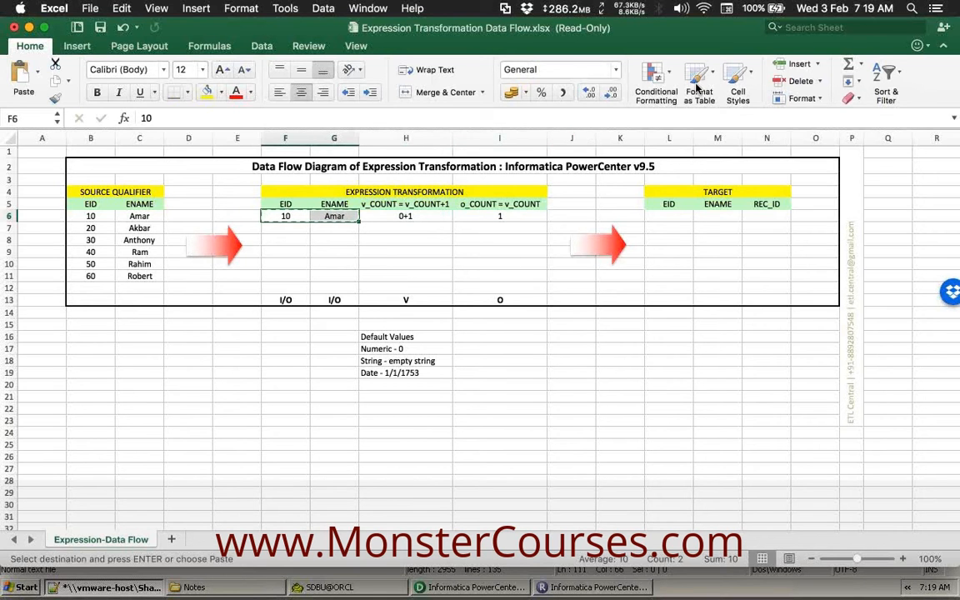
click(672, 216)
key(cmd+v)
click(525, 216)
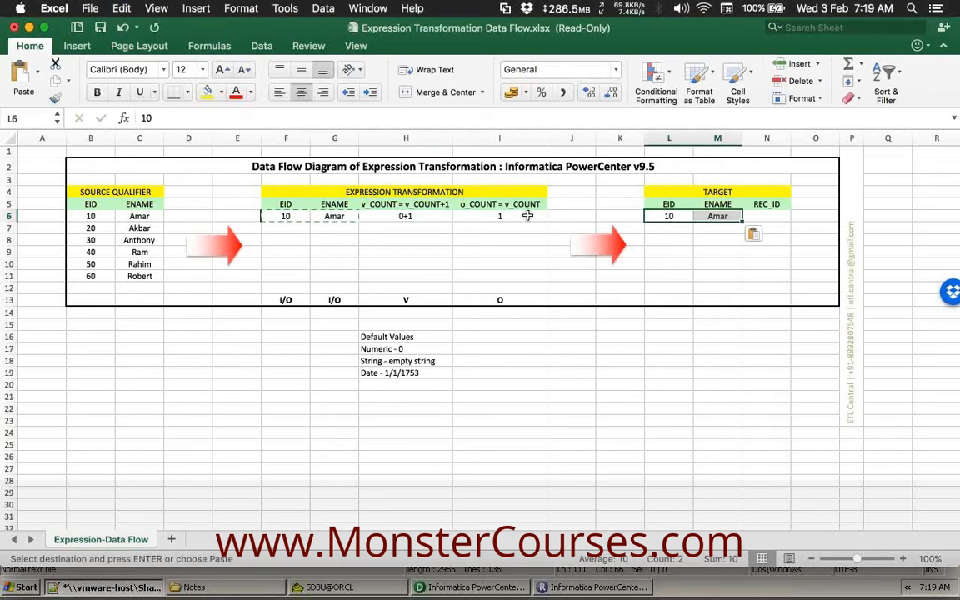
key(cmd+c)
click(753, 218)
key(cmd+v)
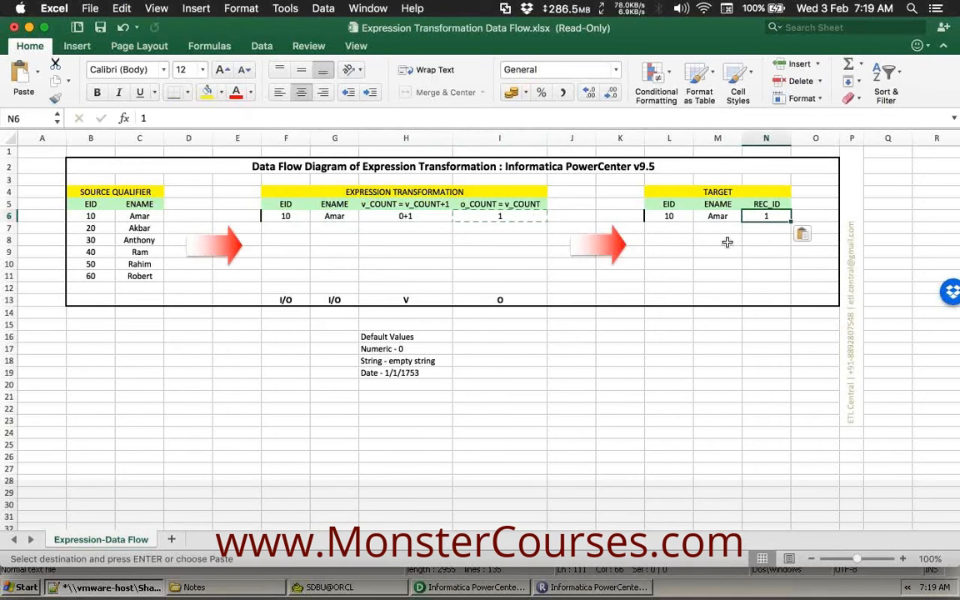
click(718, 242)
click(719, 251)
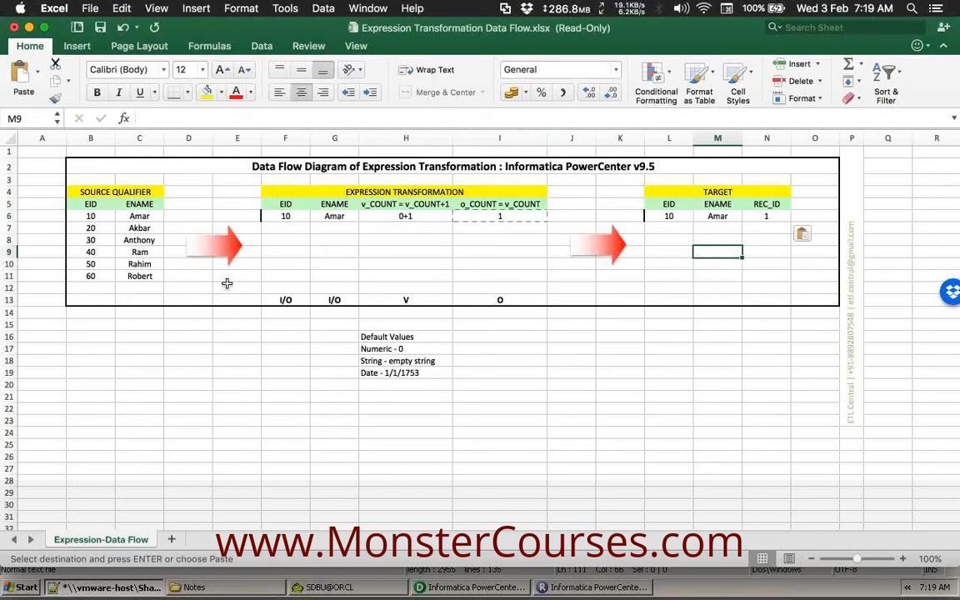
Copy the second source record, EID 20 and its employee name, into expression row 7.
drag(103, 231, 137, 228)
key(cmd+c)
click(282, 225)
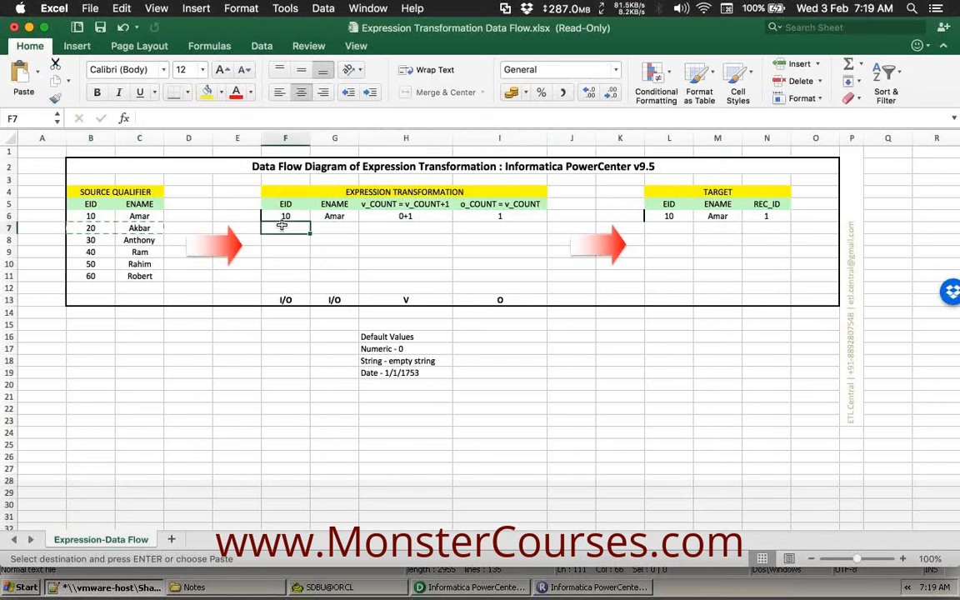
key(cmd+v)
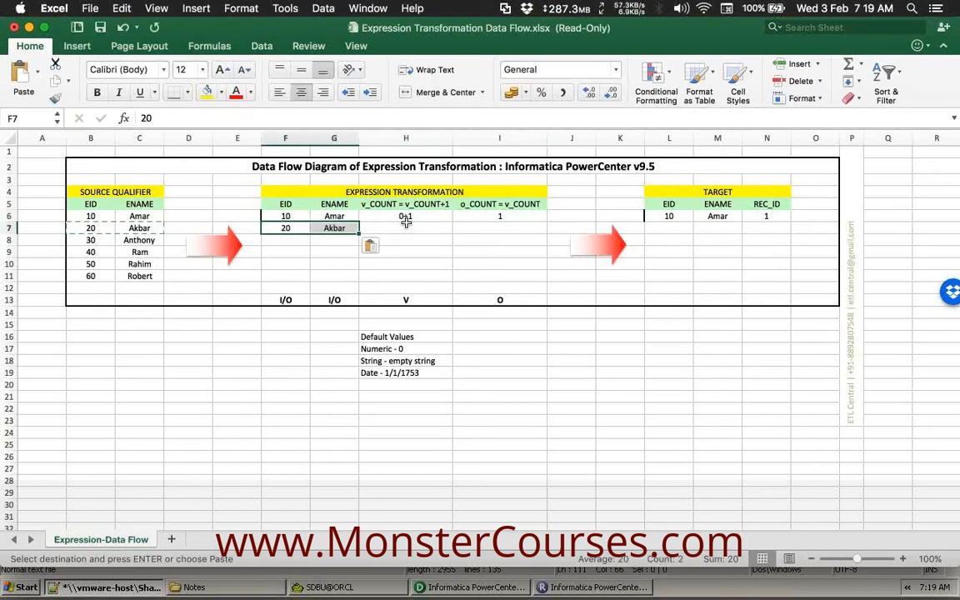
Enter v_COUNT 1+1 and o_COUNT 2 for row 7 following the port headers.
click(406, 225)
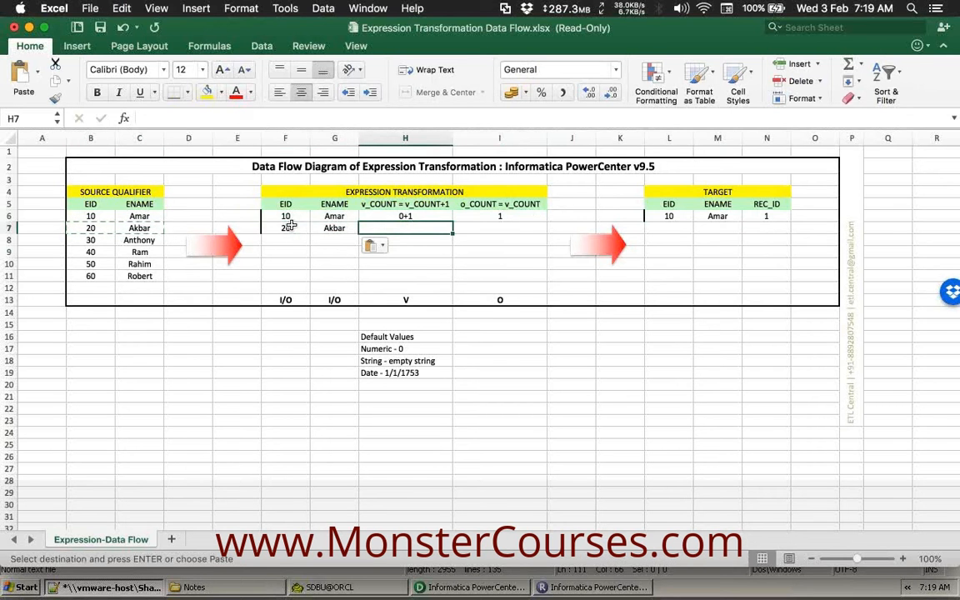
click(402, 204)
click(444, 227)
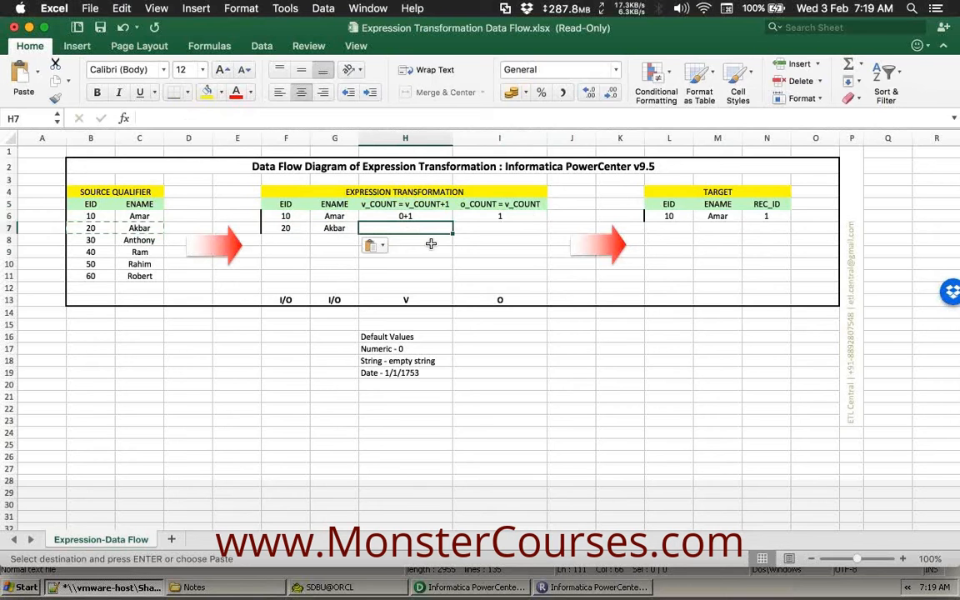
text(1+1)
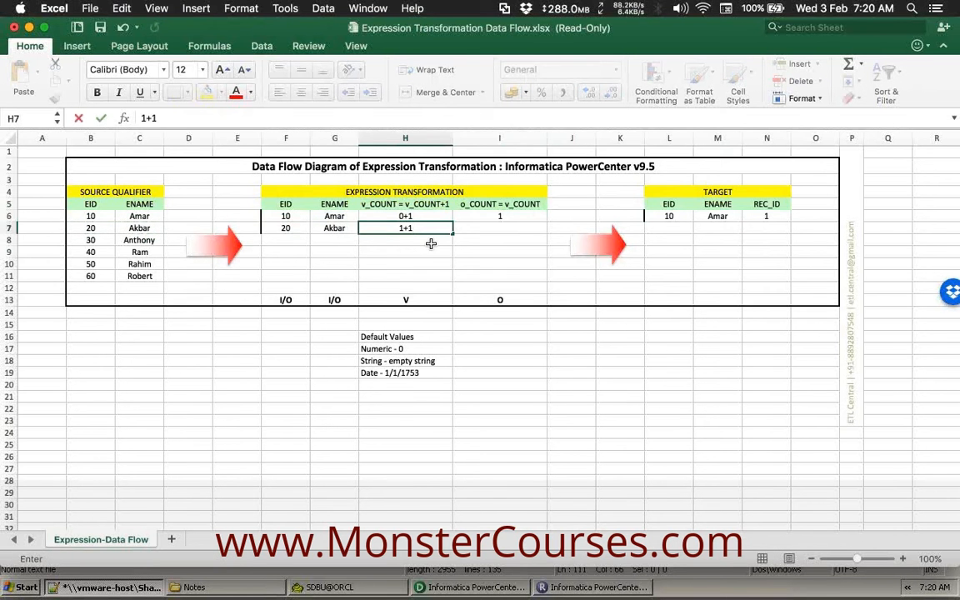
key(Tab)
click(422, 229)
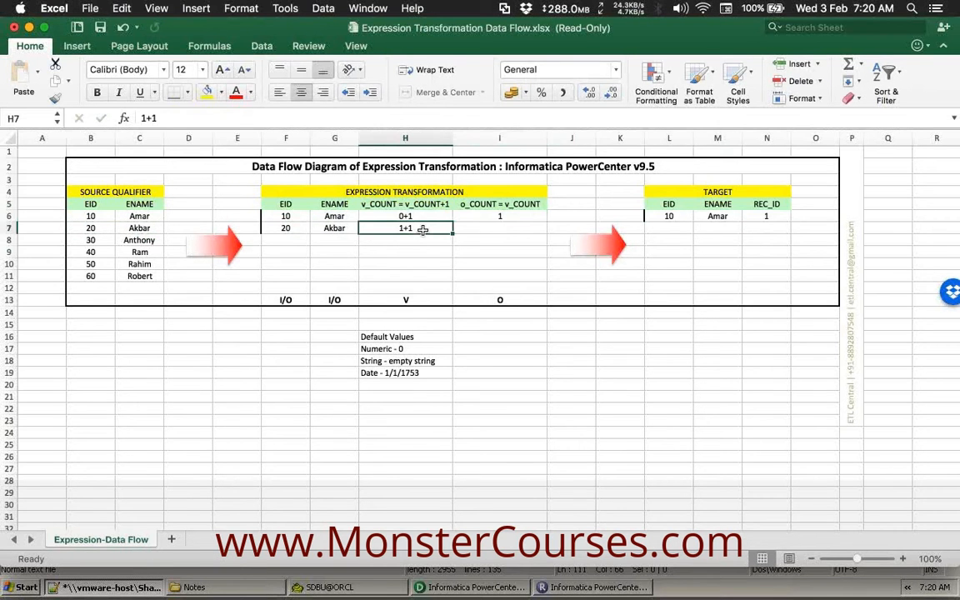
click(514, 205)
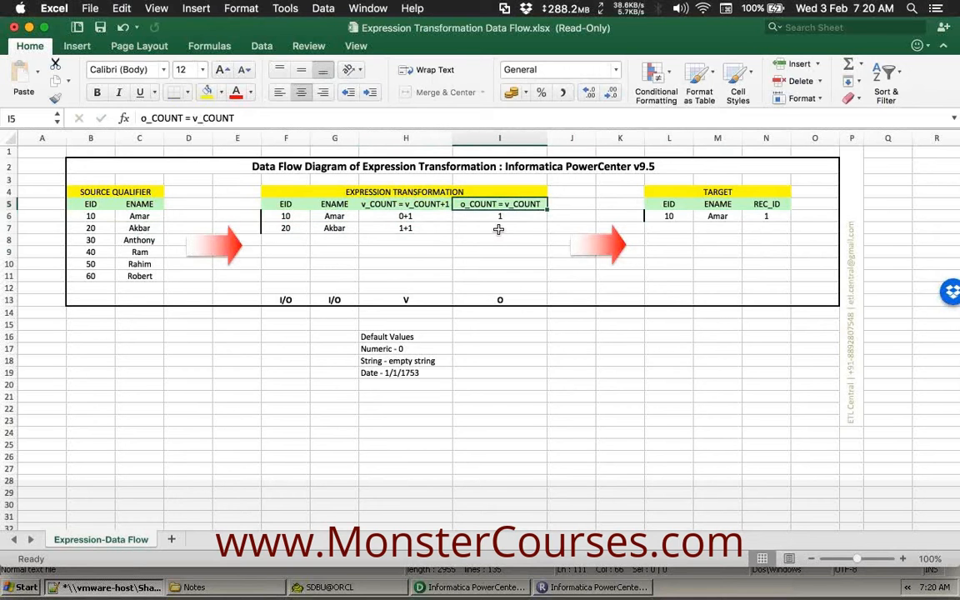
click(498, 229)
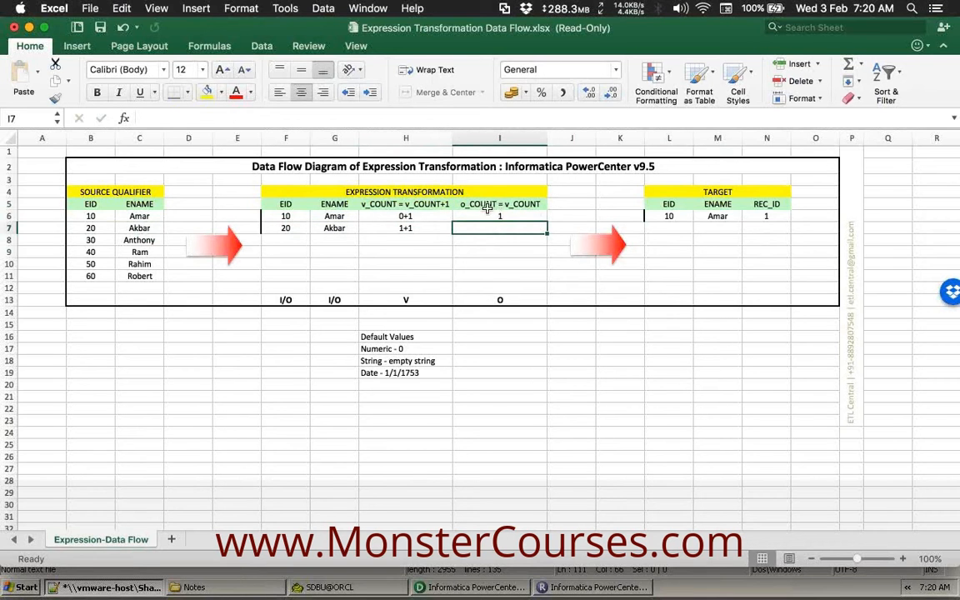
click(506, 205)
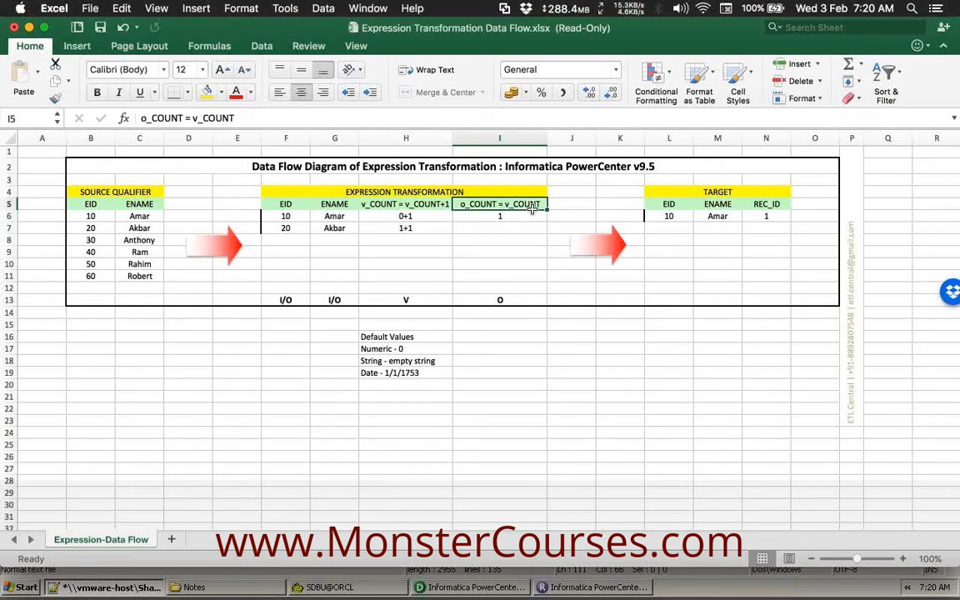
click(512, 225)
text(2)
key(Tab)
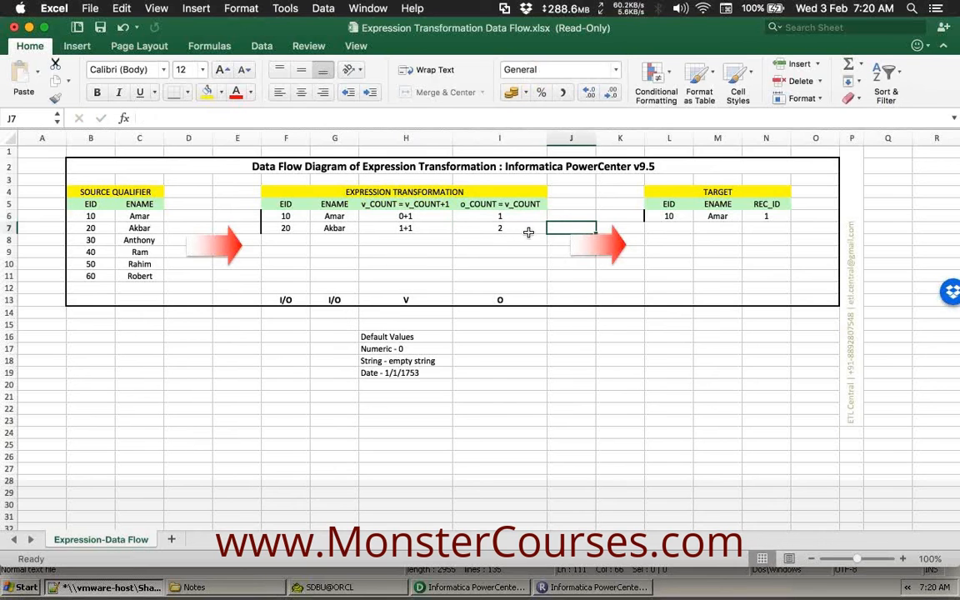
Copy EID 20 and its name into target row 7, set REC_ID 2, and select N6:N7.
drag(286, 233, 334, 231)
key(super+c)
click(671, 230)
key(super+v)
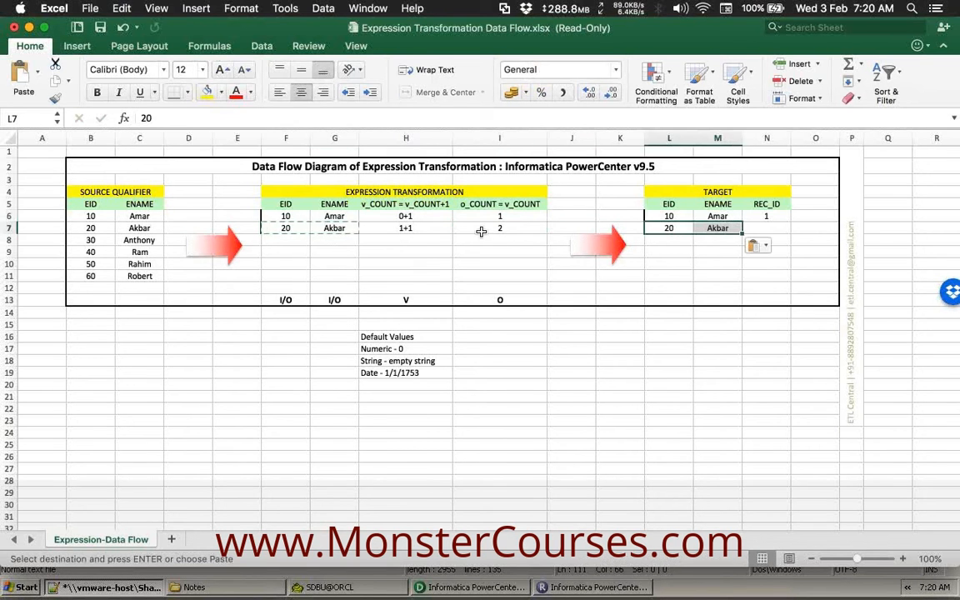
click(470, 230)
key(super+c)
click(777, 229)
key(super+v)
click(780, 217)
drag(769, 220, 789, 277)
Fill REC_ID 3 through 6 into target rows 8–11 and review each value.
click(669, 276)
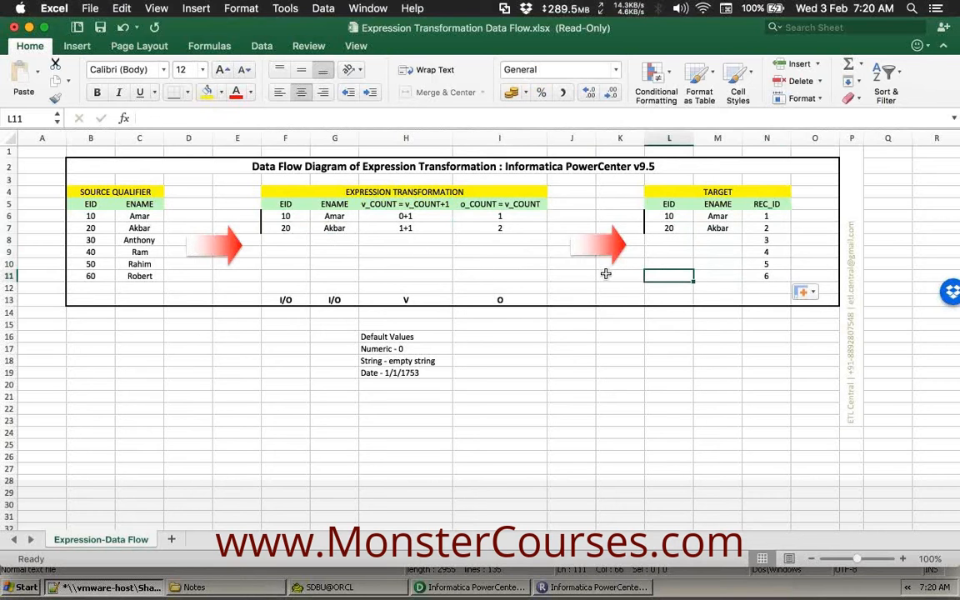
click(765, 226)
click(765, 253)
click(766, 267)
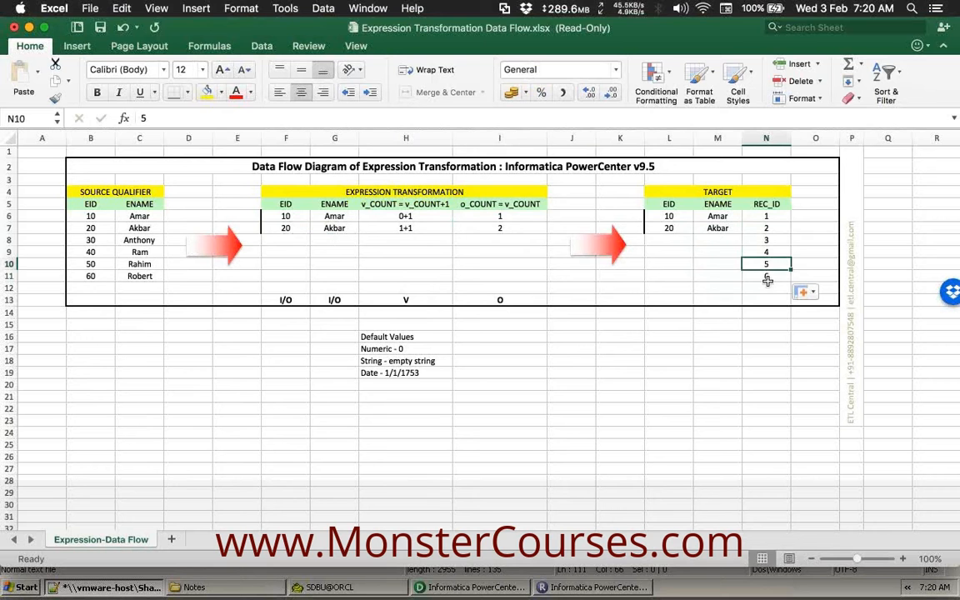
click(768, 278)
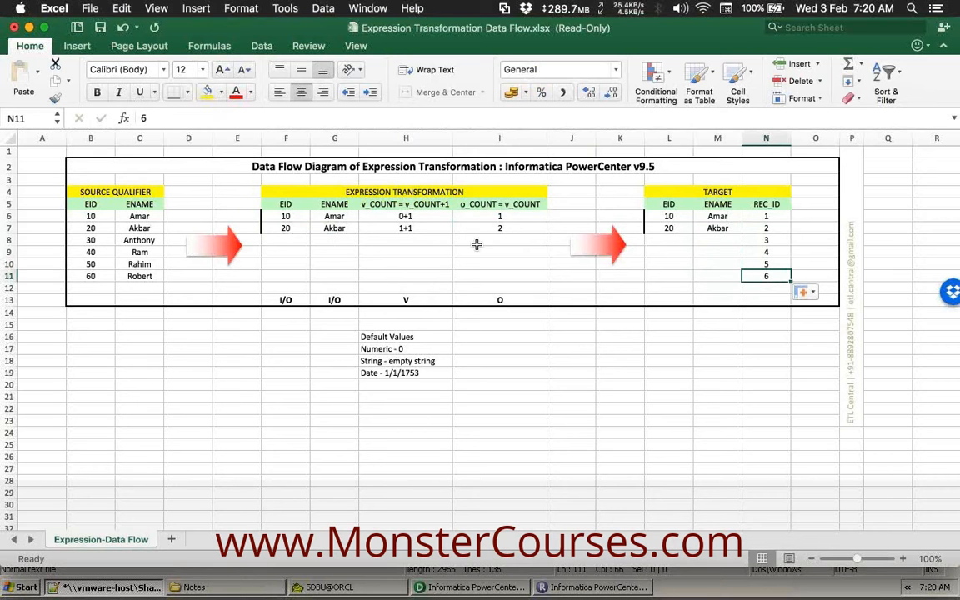
click(389, 206)
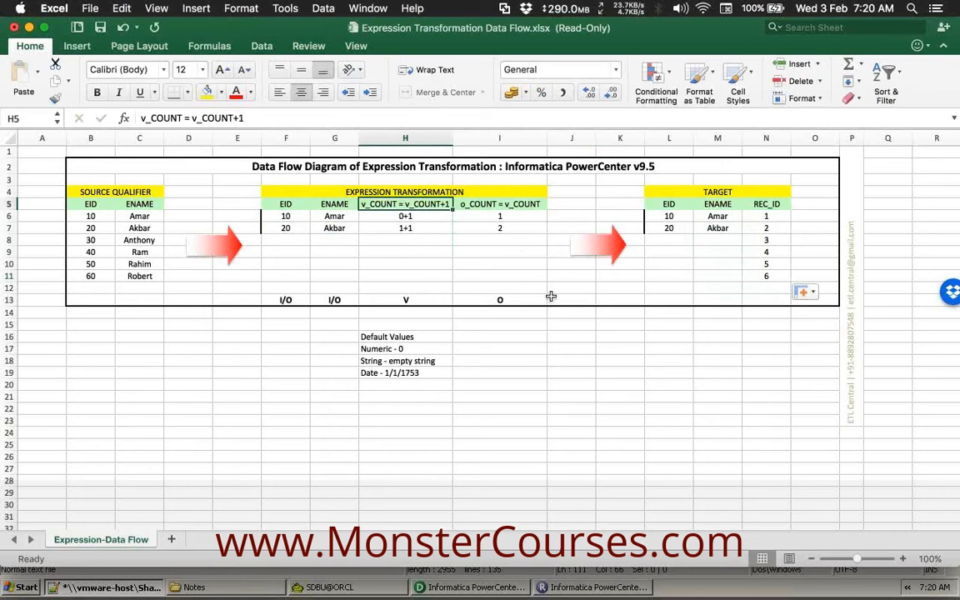
drag(405, 310, 504, 302)
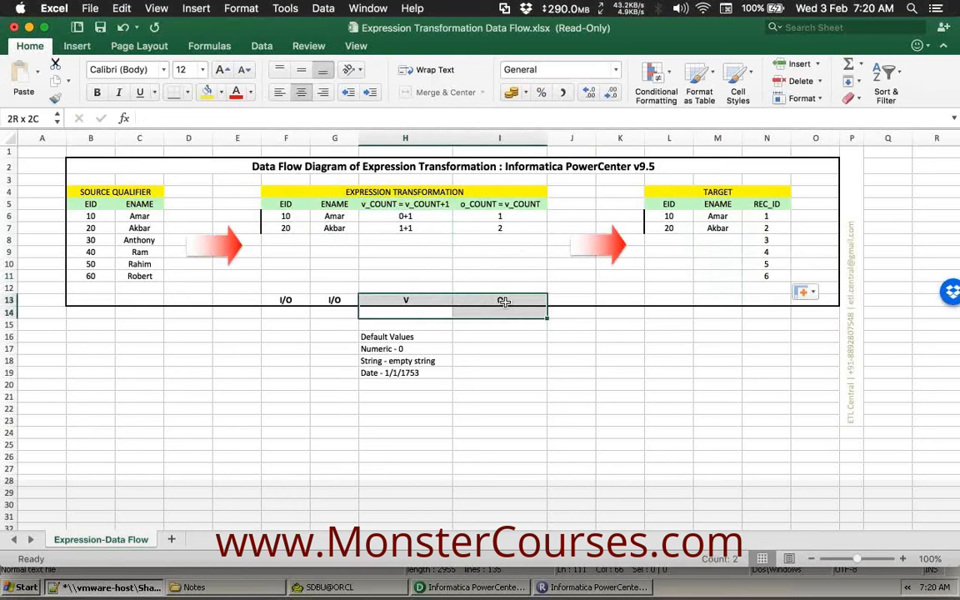
click(392, 274)
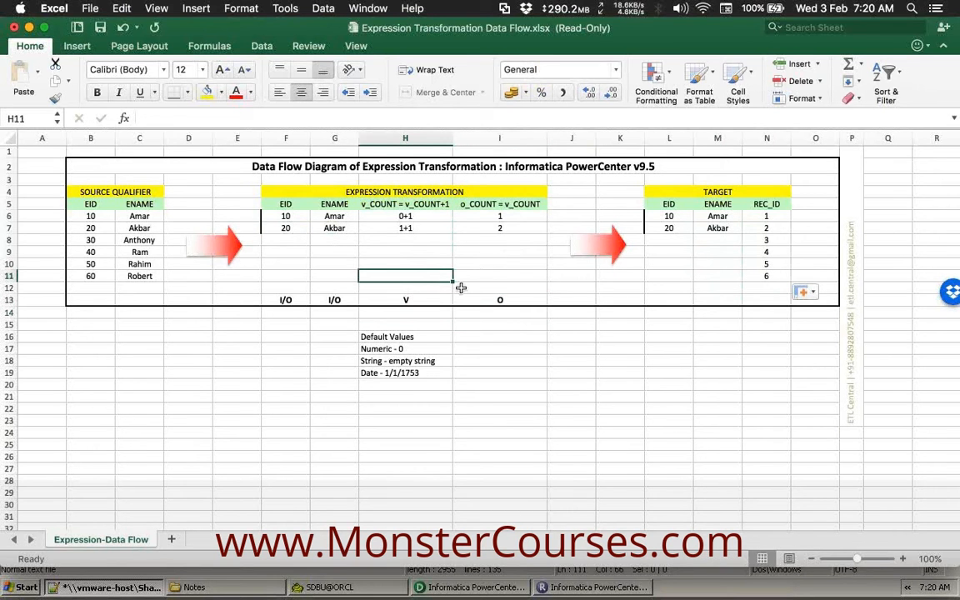
drag(414, 313, 419, 294)
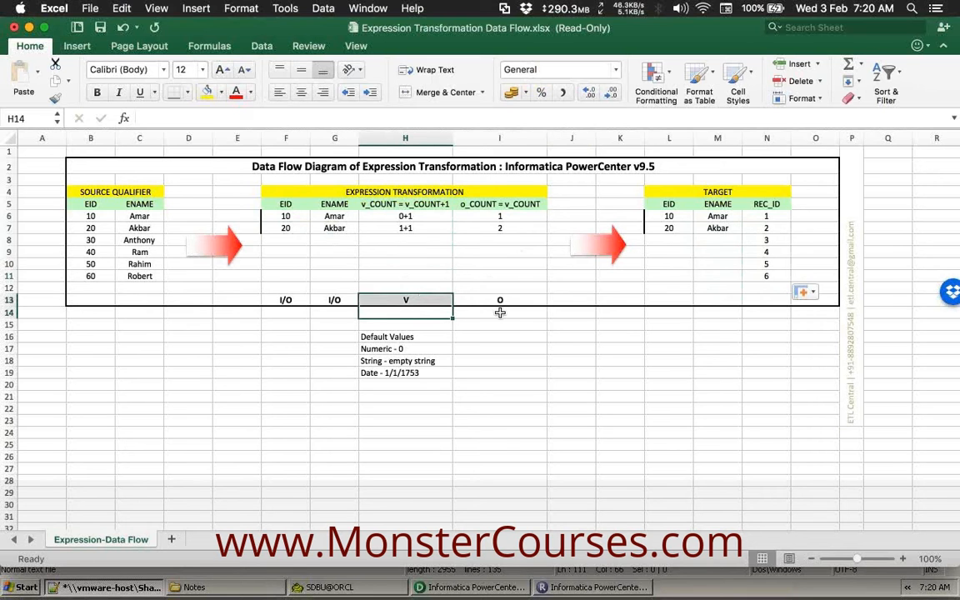
drag(499, 312, 500, 297)
click(518, 277)
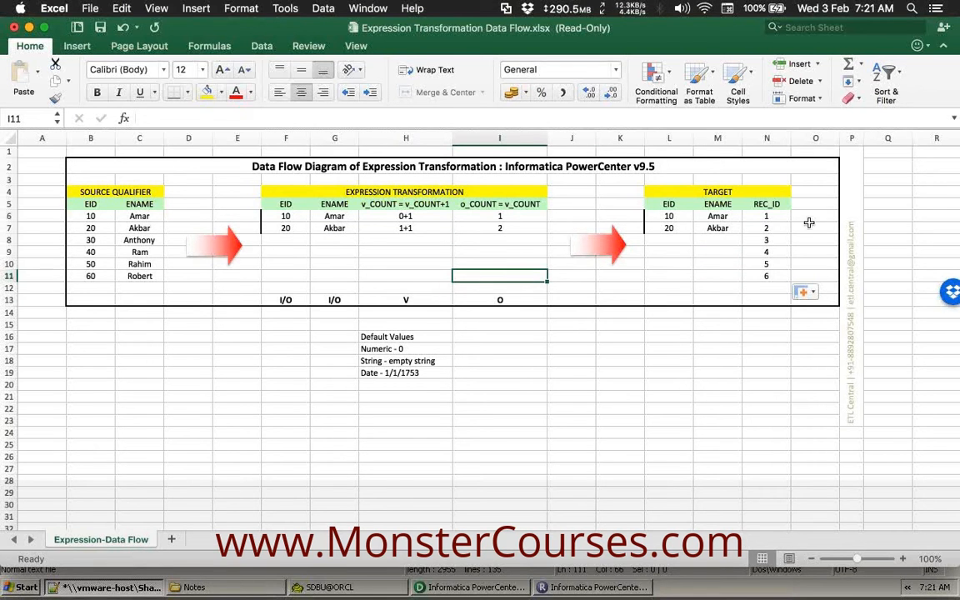
click(765, 252)
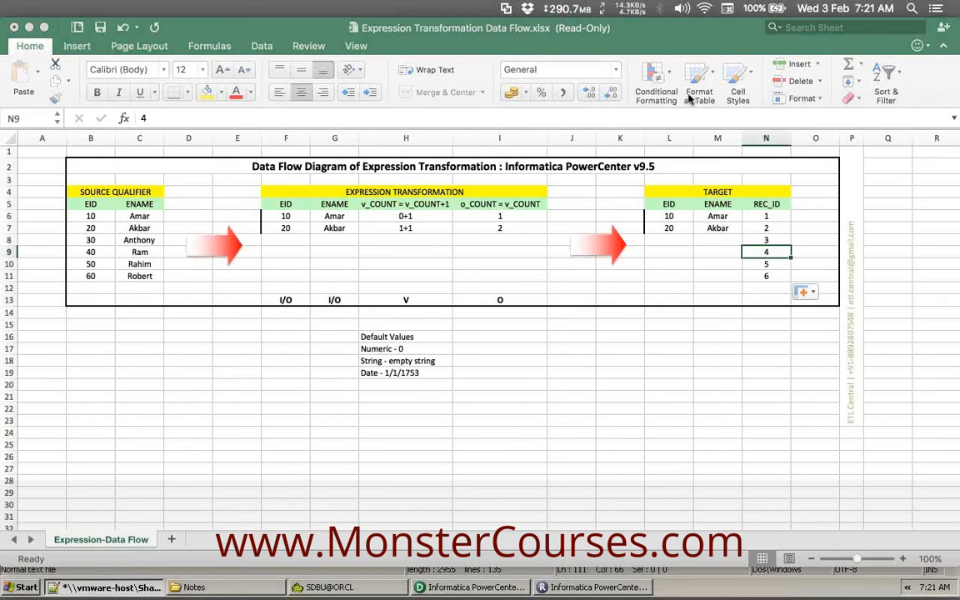
click(556, 240)
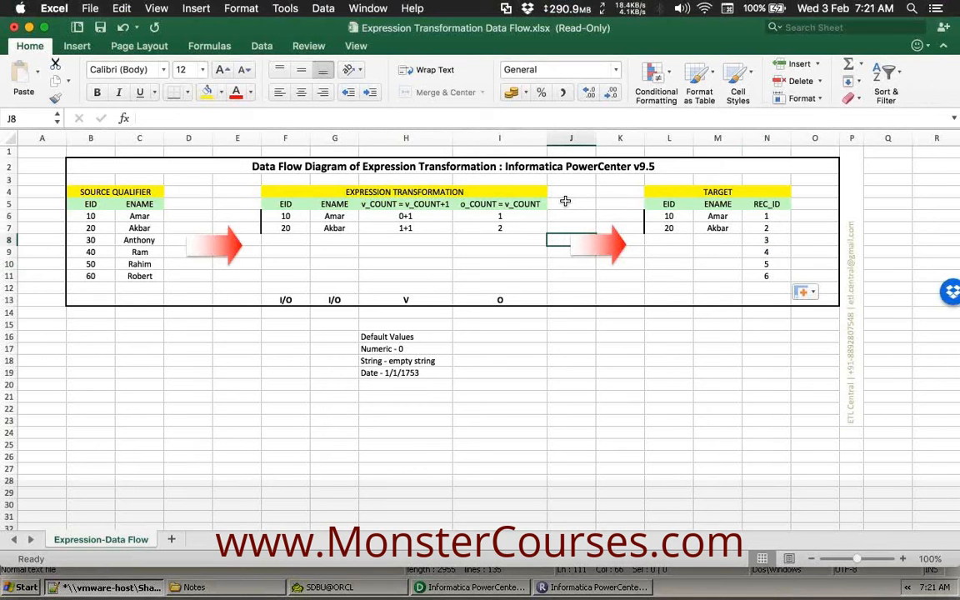
click(175, 205)
click(586, 206)
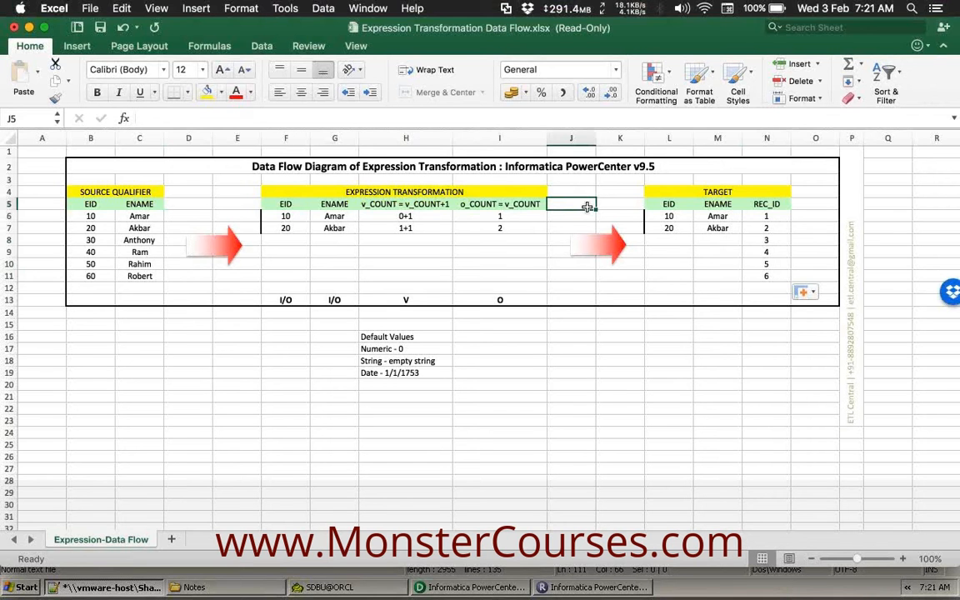
Add a trial SAL column in D5 and an ASAL = SAL * 12 output port with type O in J5:J13.
click(191, 205)
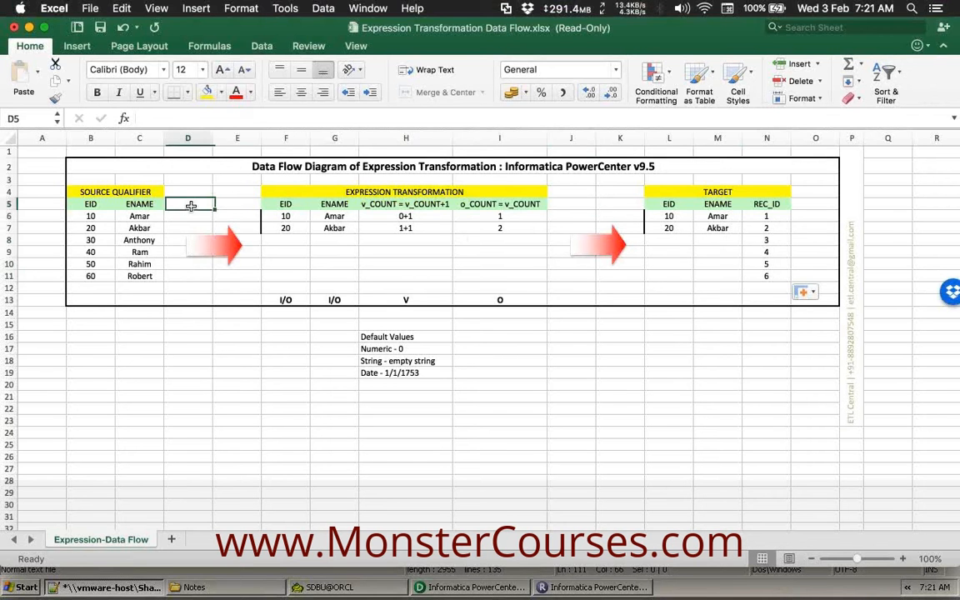
text(SAL)
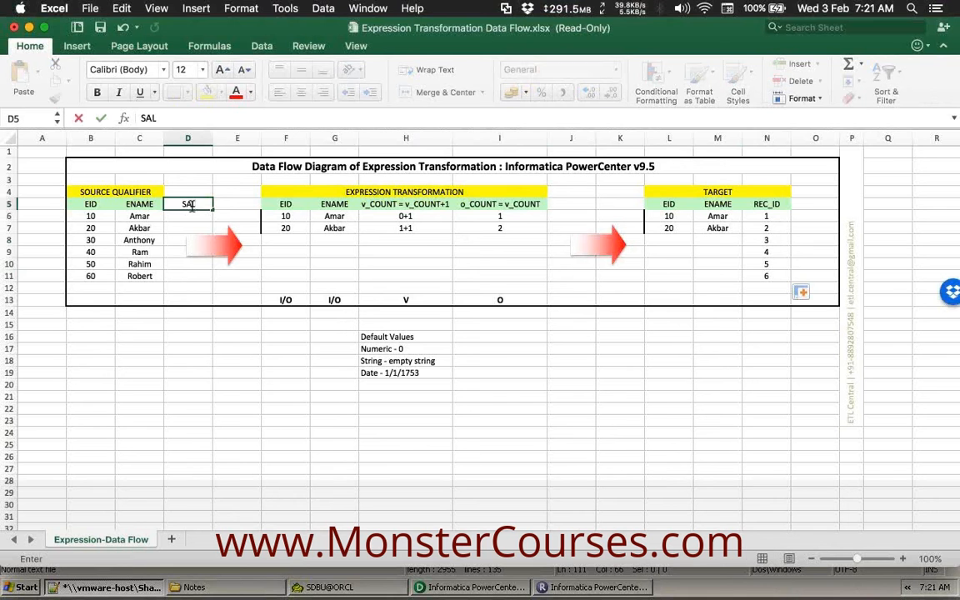
click(406, 205)
click(560, 205)
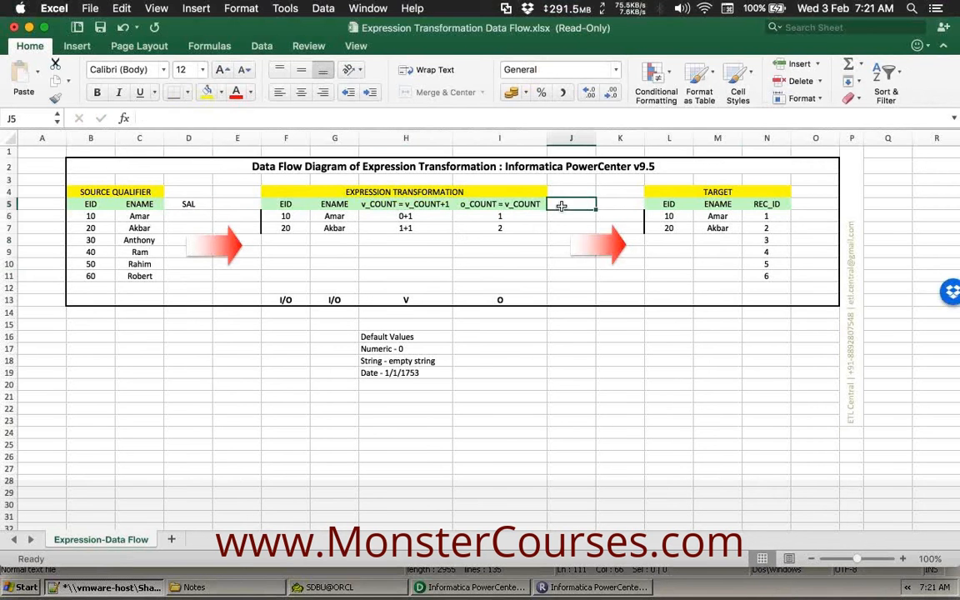
text(ASAL)
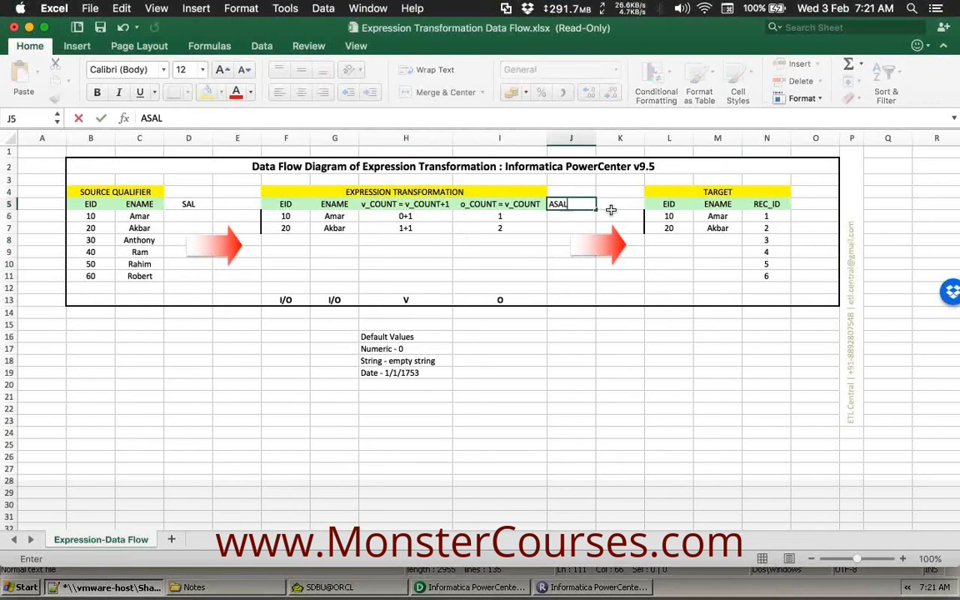
text( = SAL * 12)
key(Return)
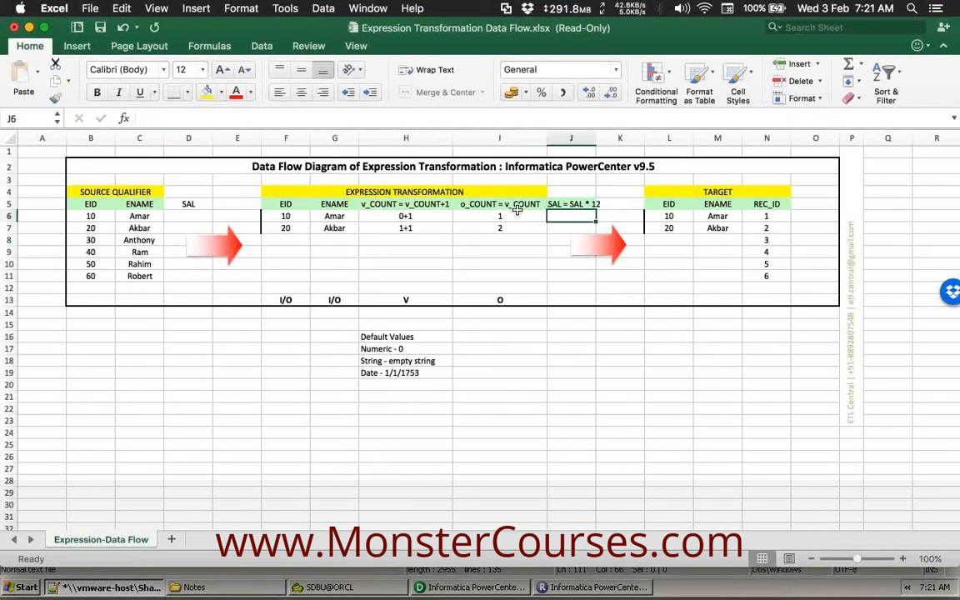
click(575, 300)
text(O)
key(Return)
click(575, 299)
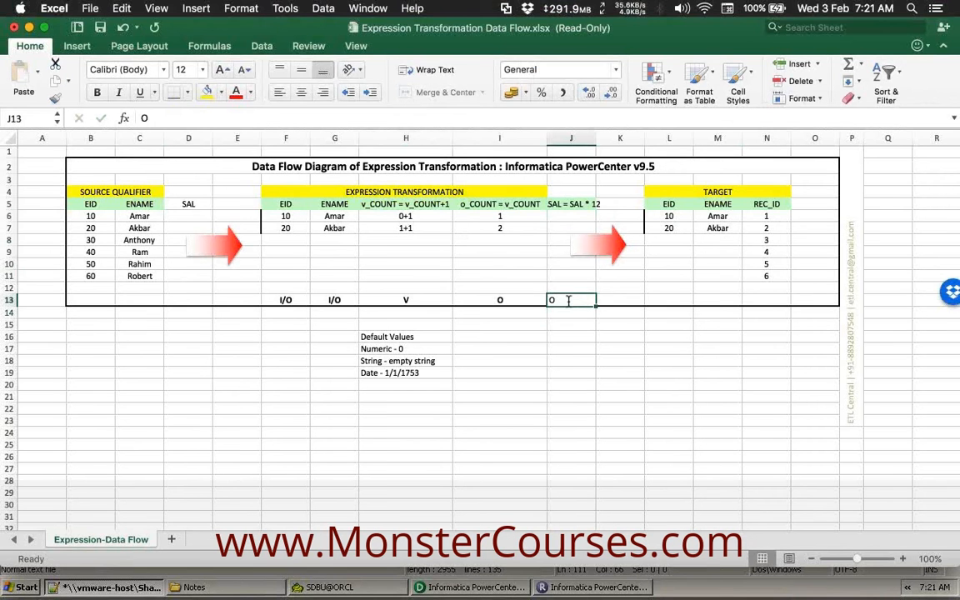
drag(554, 204, 573, 301)
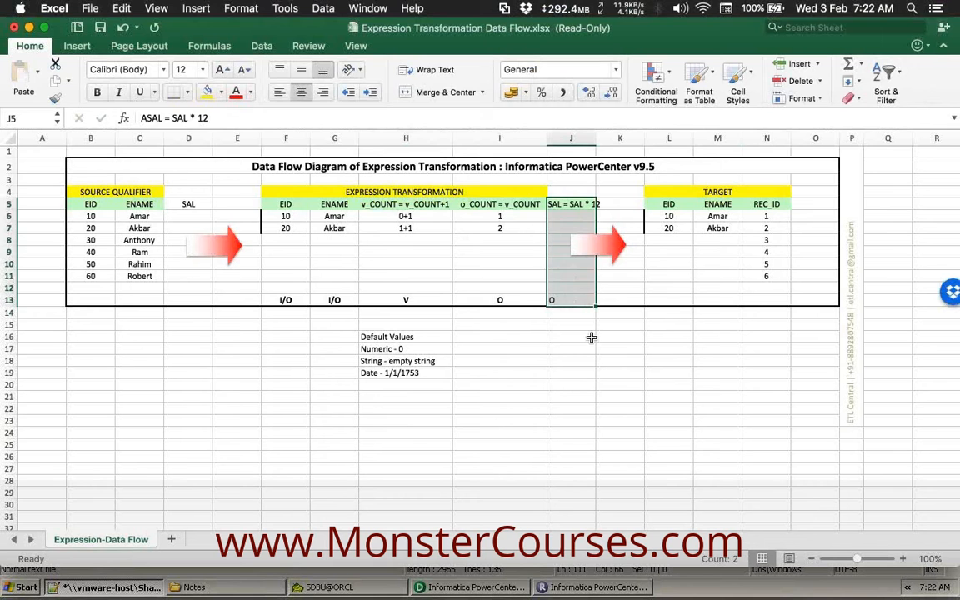
click(572, 336)
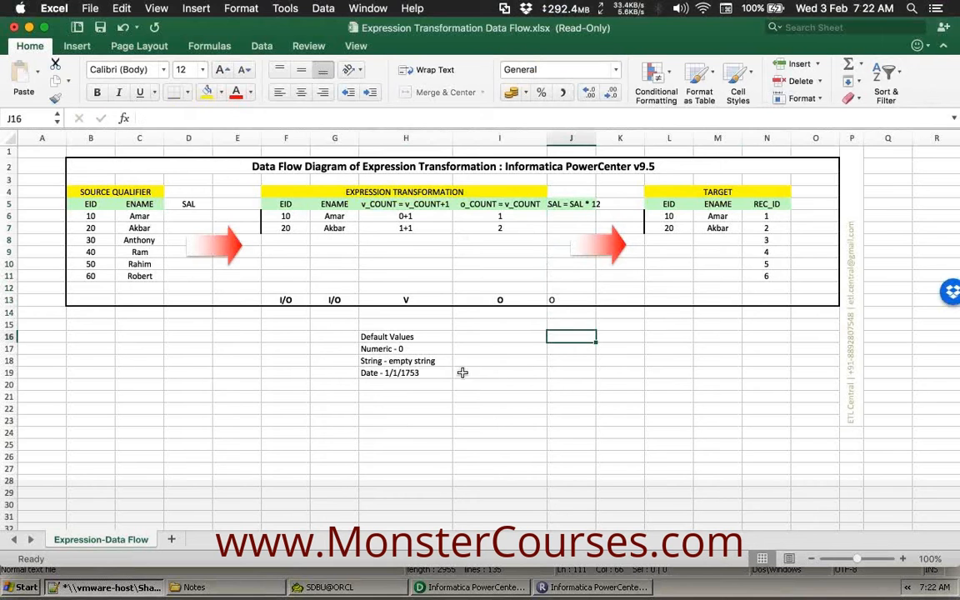
click(406, 300)
click(501, 300)
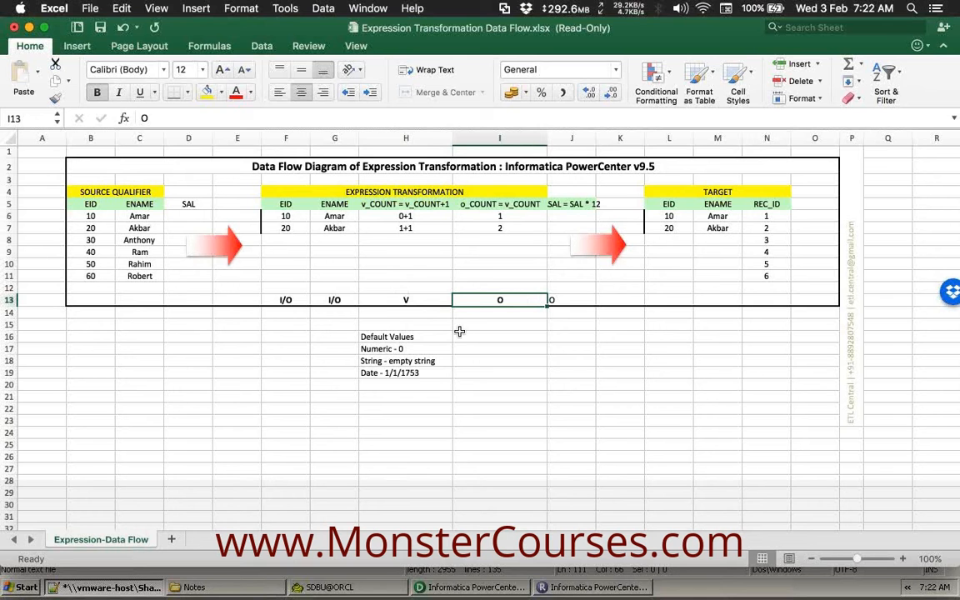
Delete the trial ASAL header, O port type and SAL header, then switch to Notepad++.
click(572, 204)
key(Delete)
click(572, 300)
key(Delete)
click(193, 205)
key(Delete)
click(206, 396)
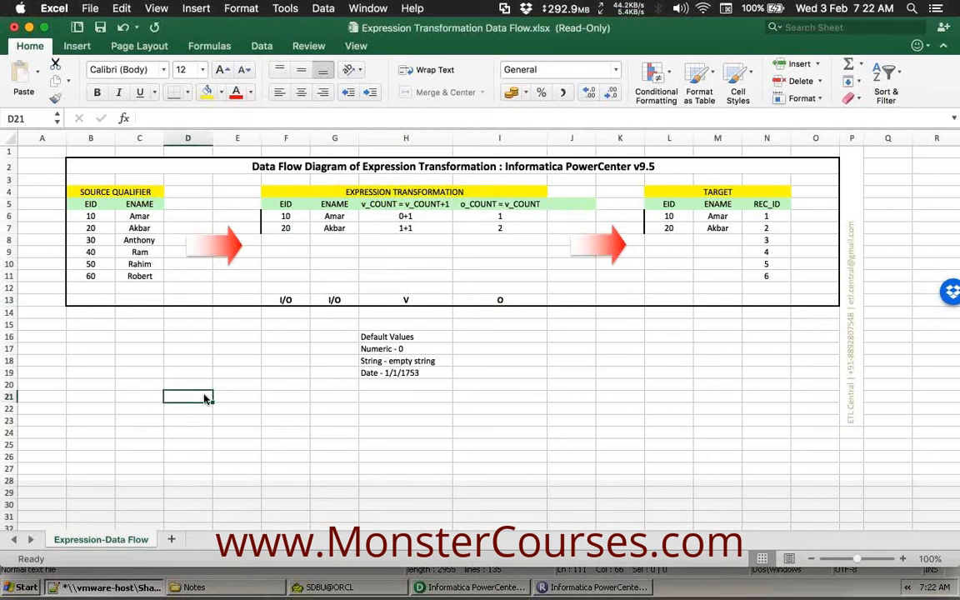
key(ctrl+Up)
click(100, 497)
Highlight the Input, Variable, Output port-order lines in Notepad++, then bring Excel back.
drag(98, 468, 47, 446)
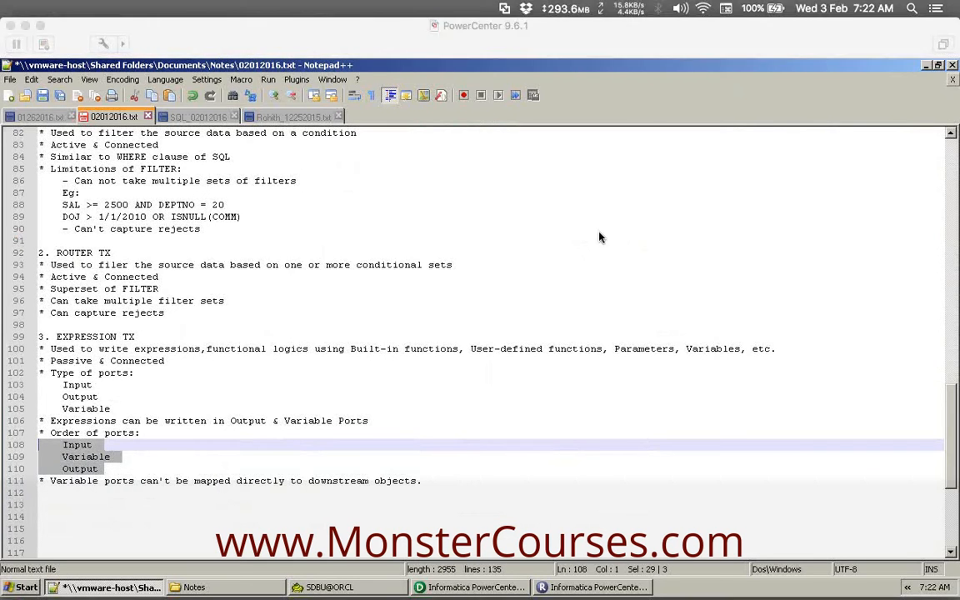
click(570, 362)
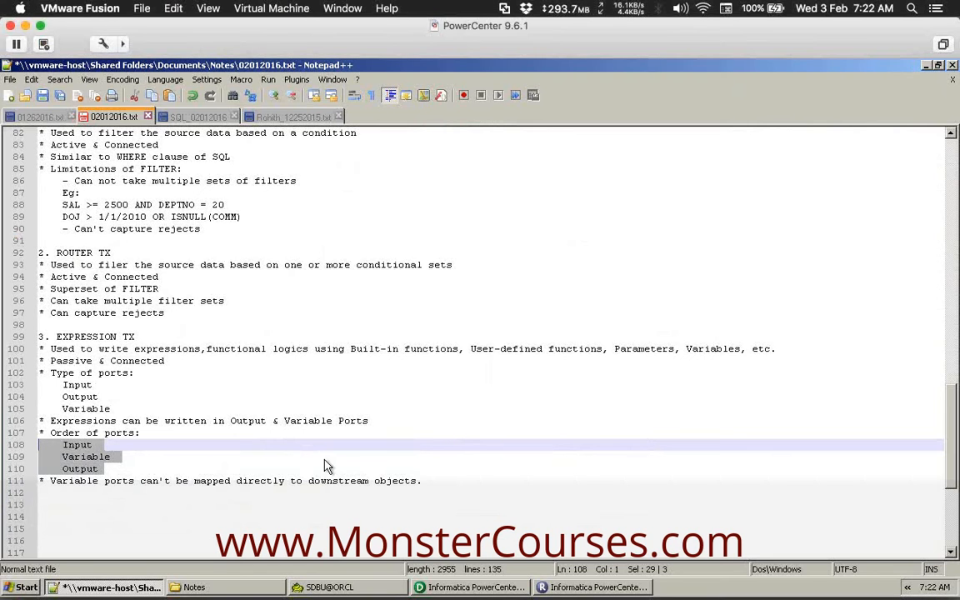
click(280, 456)
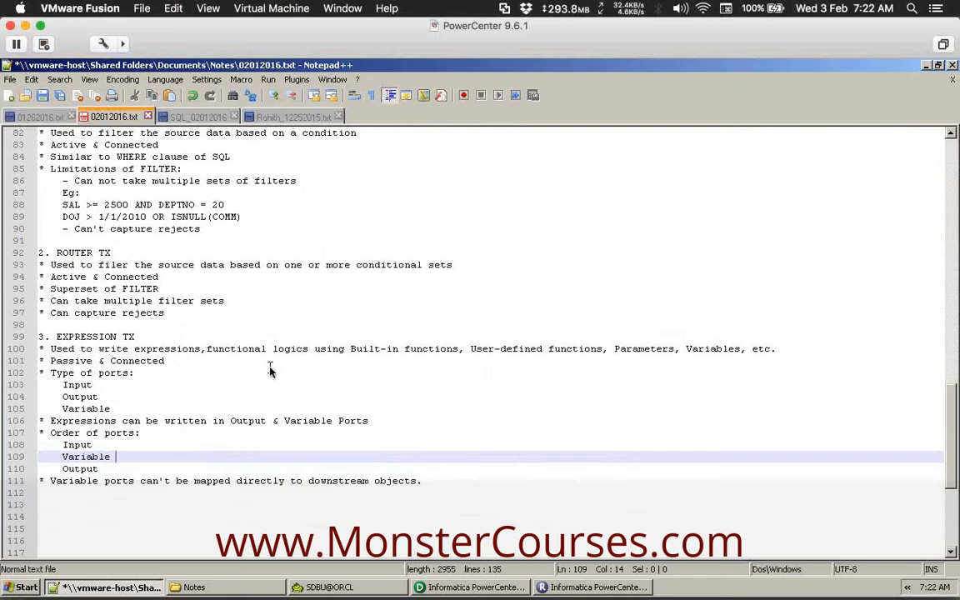
key(ctrl+Up)
Point out the I/O, V and O port types in the Excel diagram.
click(171, 375)
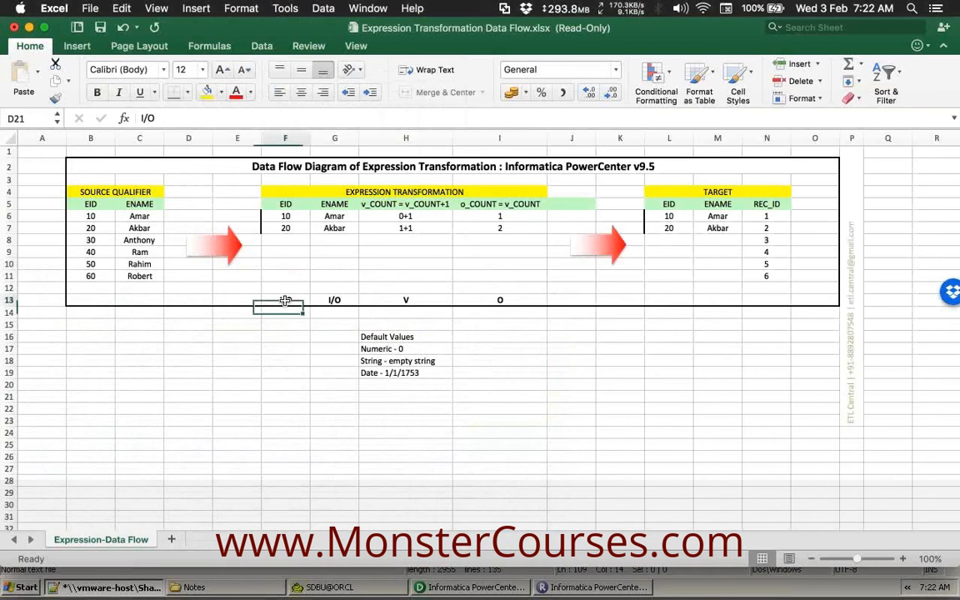
drag(322, 299, 329, 299)
click(406, 299)
click(496, 300)
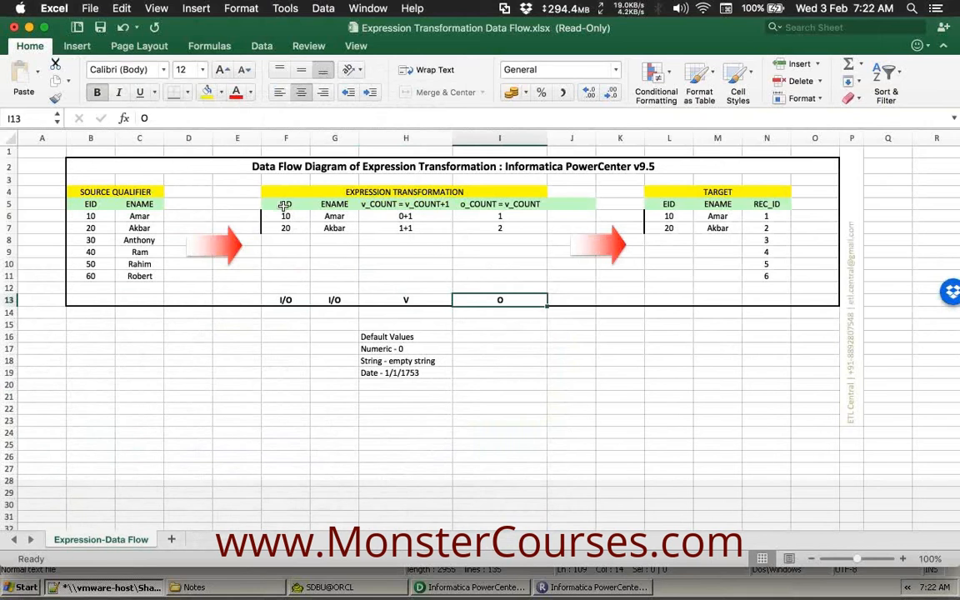
Copy headers EID, ENAME into F23, o_COUNT = v_COUNT into H23, v_COUNT = v_COUNT+1 into I23.
drag(284, 204, 334, 204)
key(super+c)
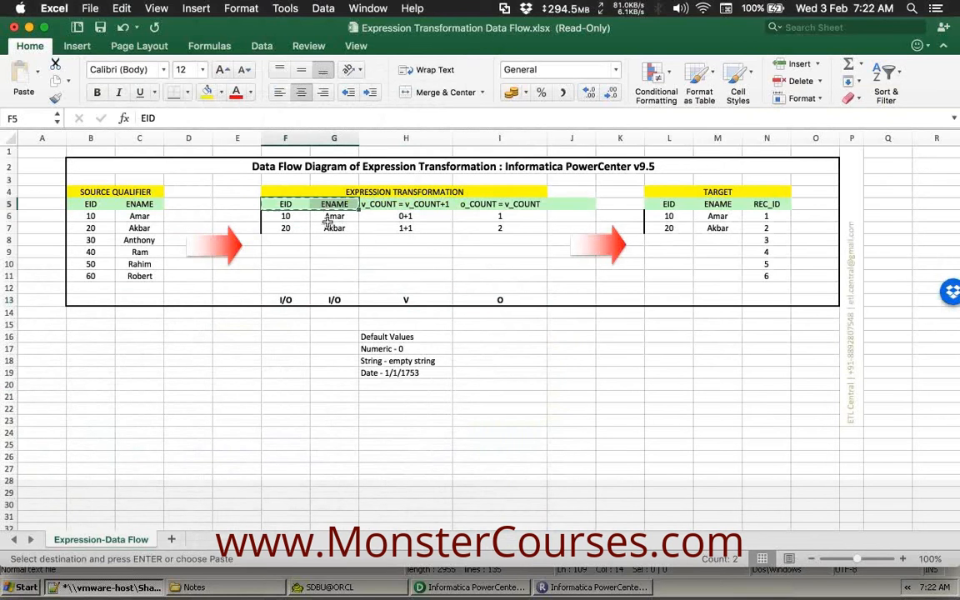
click(287, 418)
key(super+v)
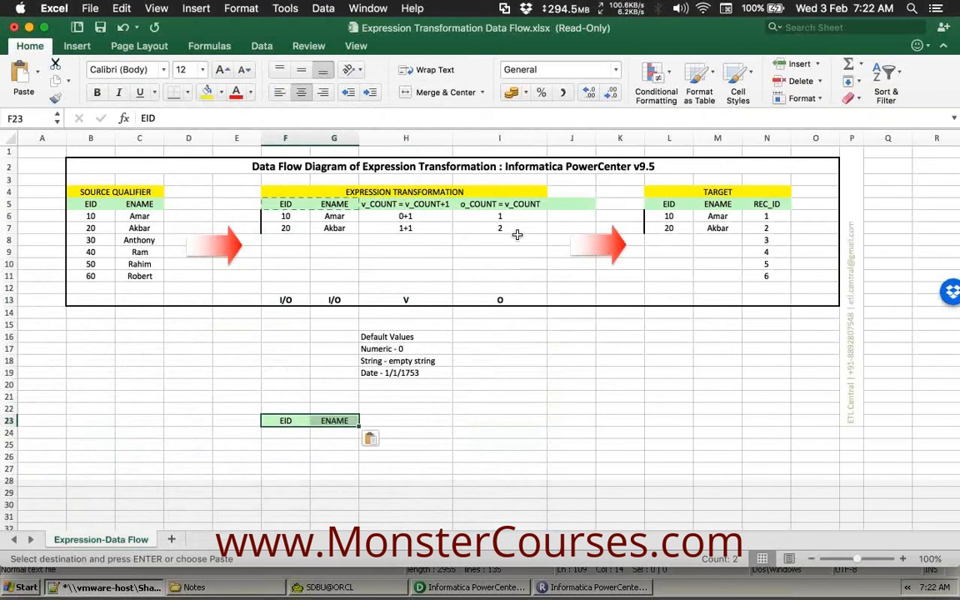
click(505, 207)
key(super+c)
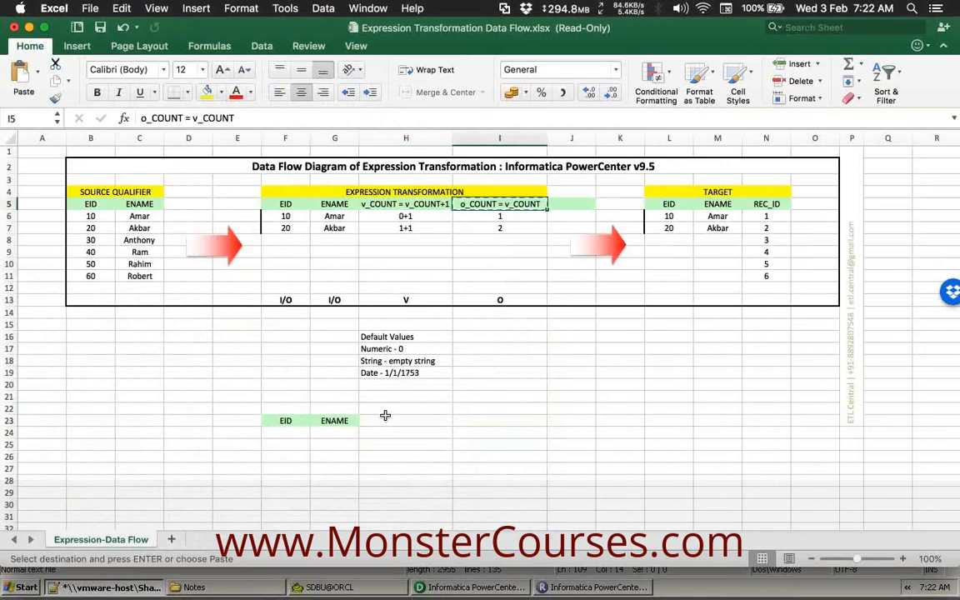
click(386, 418)
key(super+v)
click(406, 205)
key(super+c)
click(496, 423)
key(super+v)
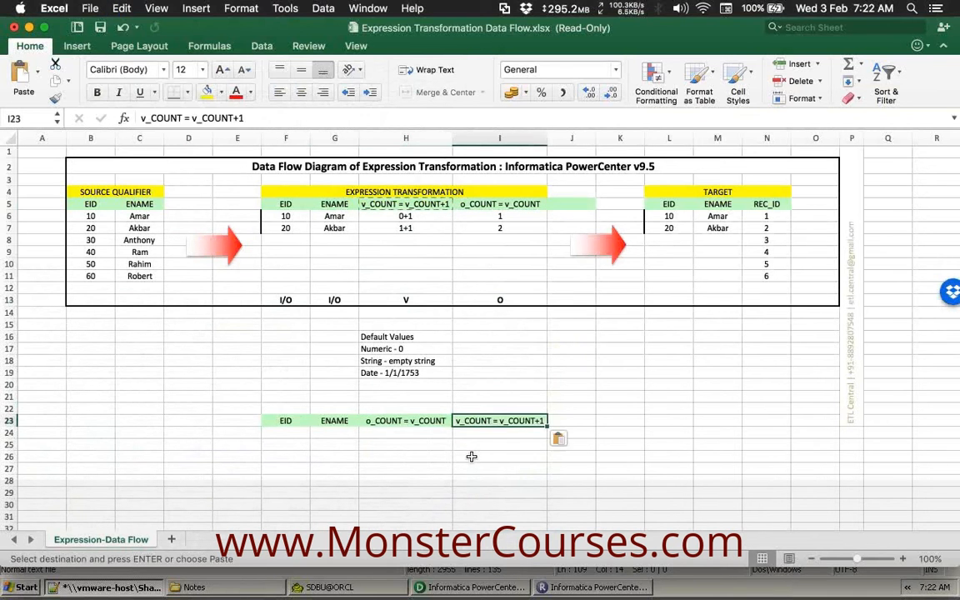
click(460, 467)
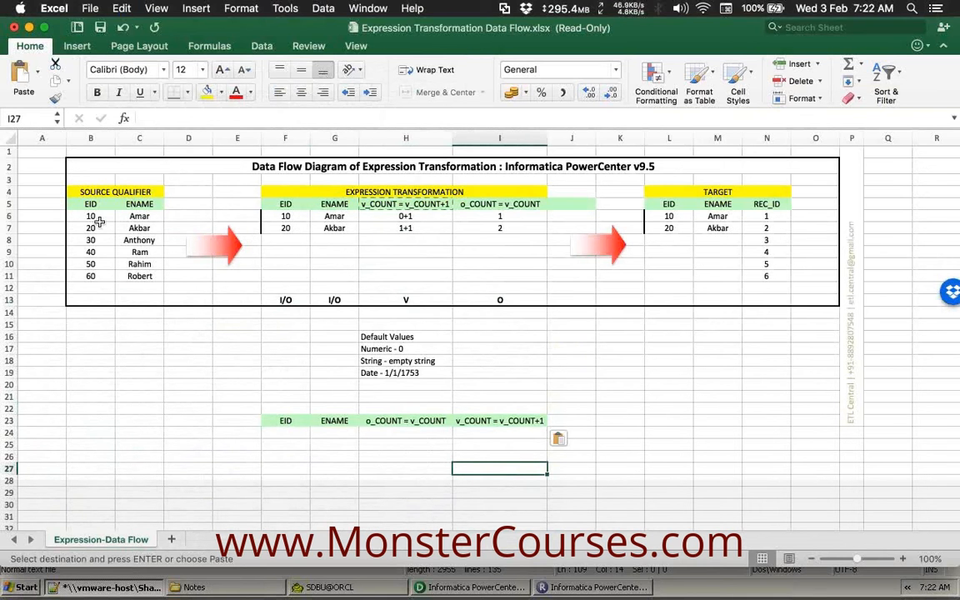
Copy source record EID 10 with its employee name into F24.
drag(92, 216, 119, 216)
key(super+c)
click(287, 433)
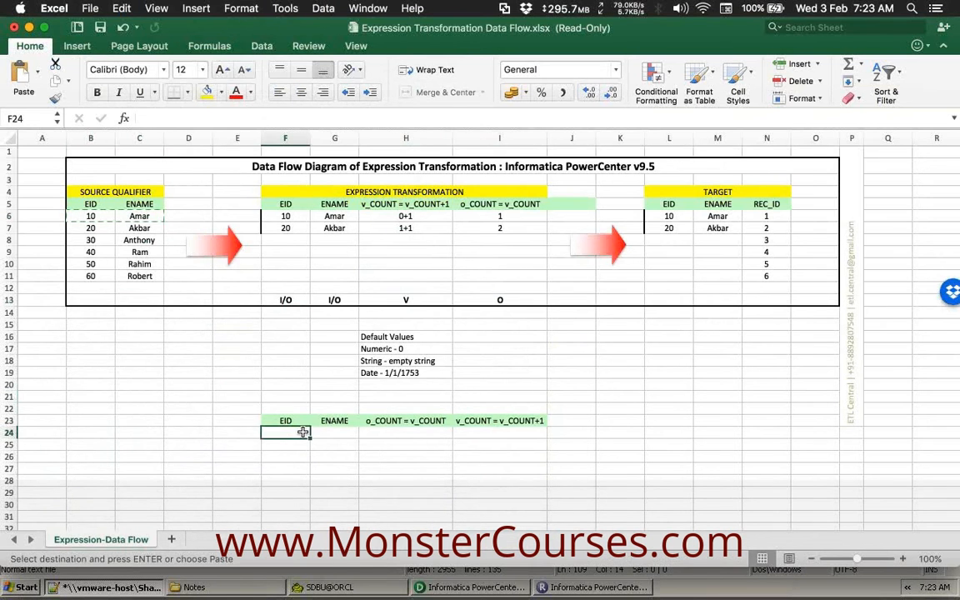
key(super+v)
For record 10, Amar, enter 0 under o_COUNT in H24 and 0+1 under v_COUNT in I24.
click(397, 431)
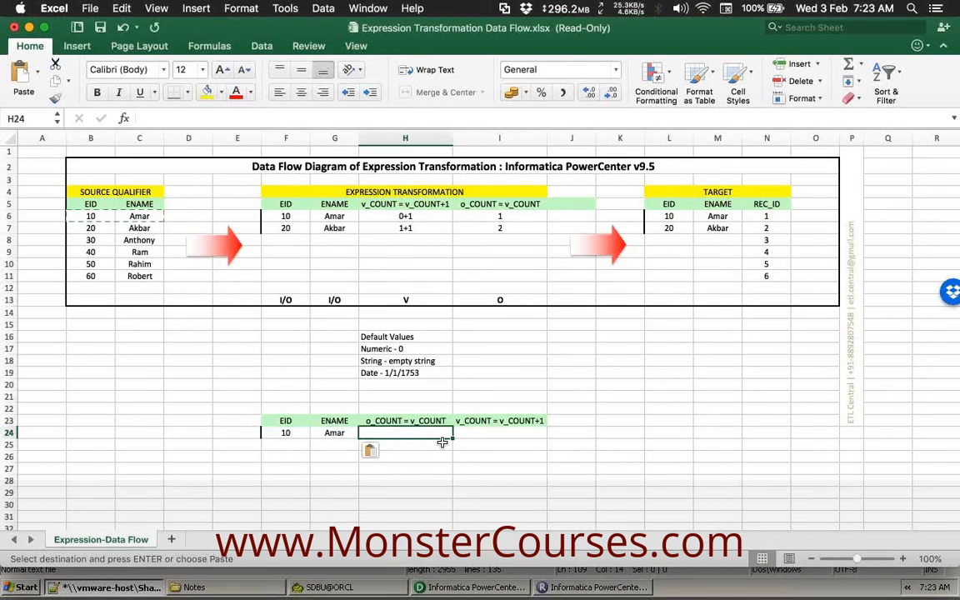
drag(285, 434, 335, 433)
click(368, 431)
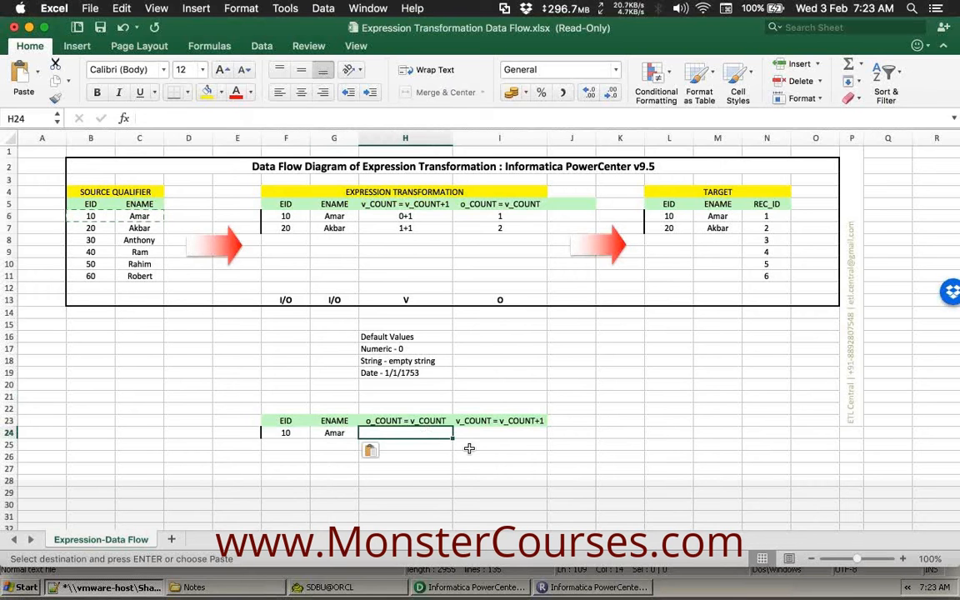
text(0)
key(Tab)
click(428, 432)
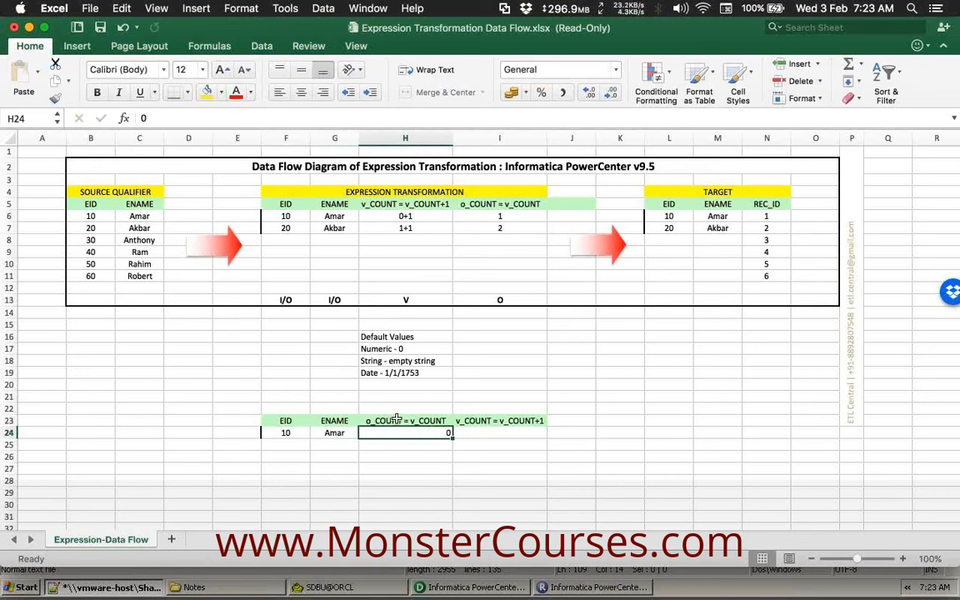
click(491, 431)
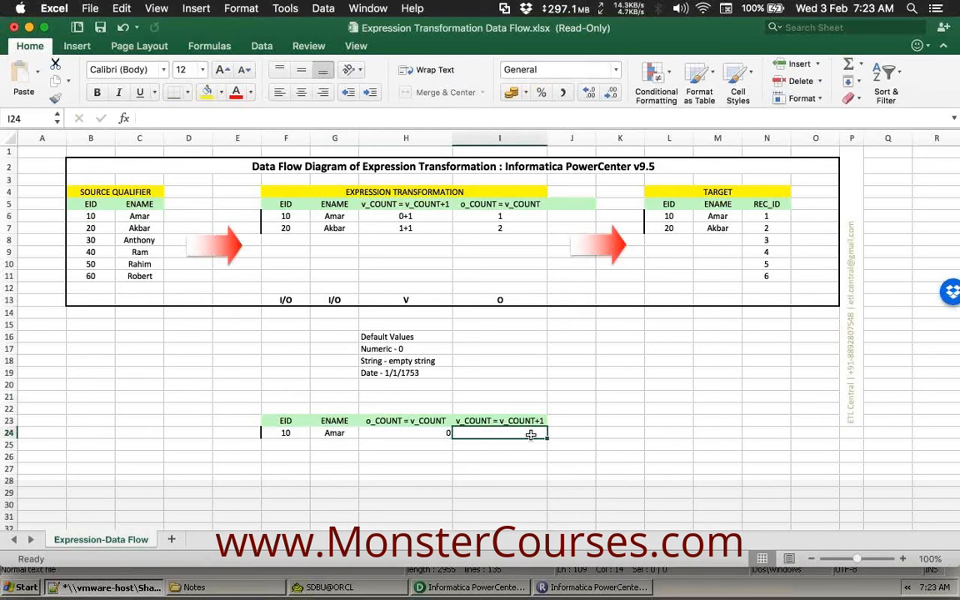
text(0+1)
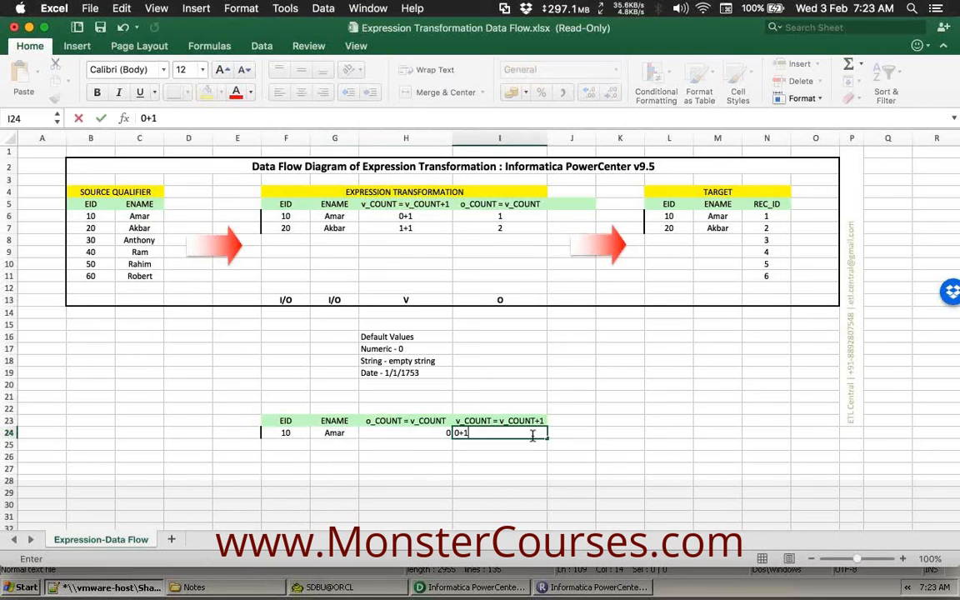
key(Return)
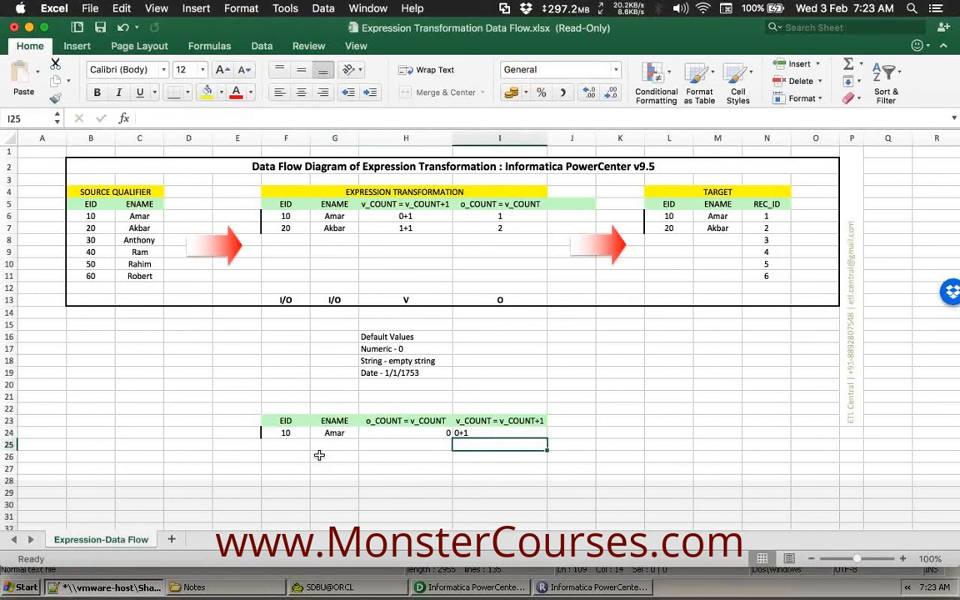
Copy the record 10, Amar, 0 from F24:H24 into the target columns at L24.
drag(283, 433, 414, 430)
key(ctrl+c)
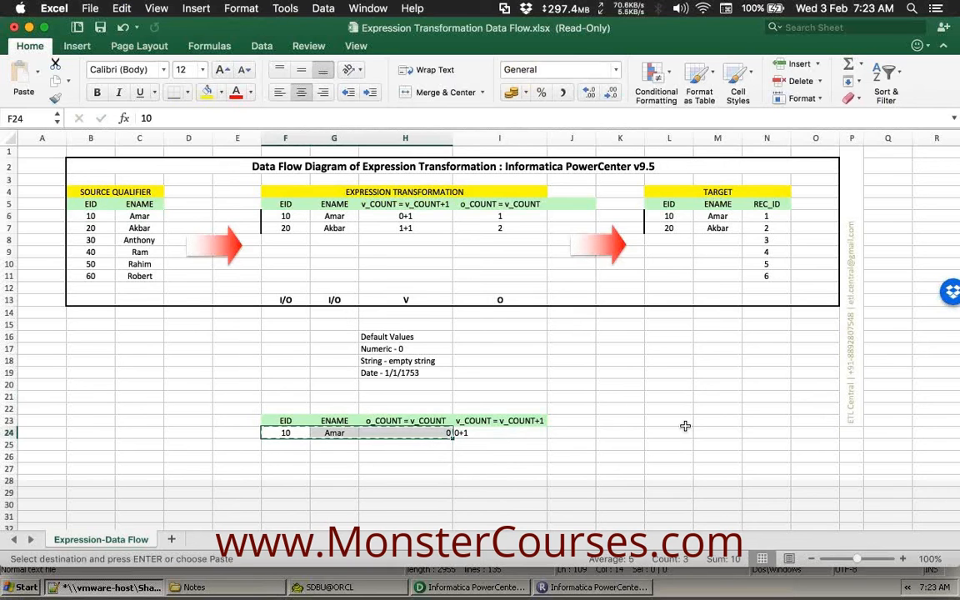
click(668, 433)
key(ctrl+v)
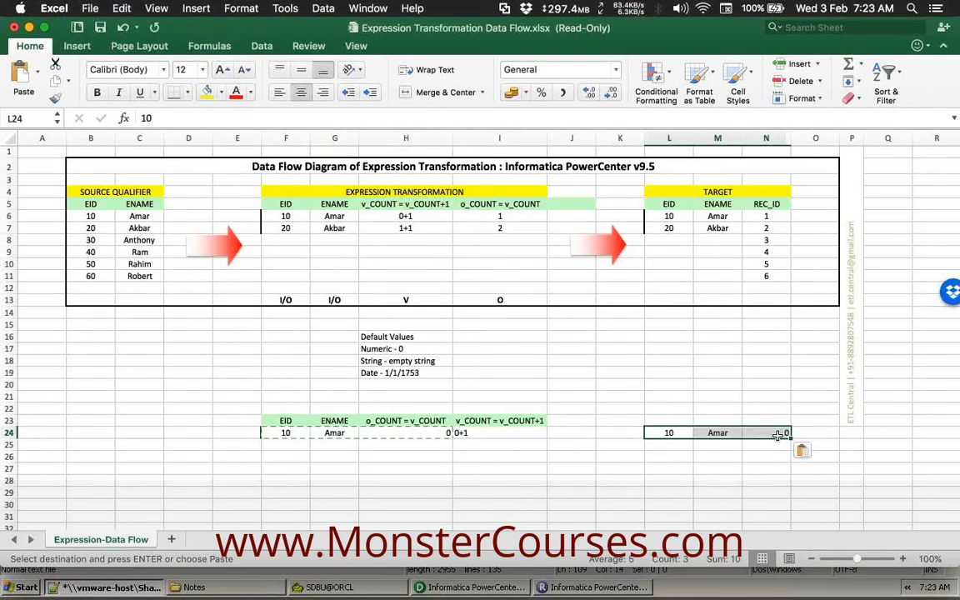
click(784, 434)
drag(658, 435, 715, 433)
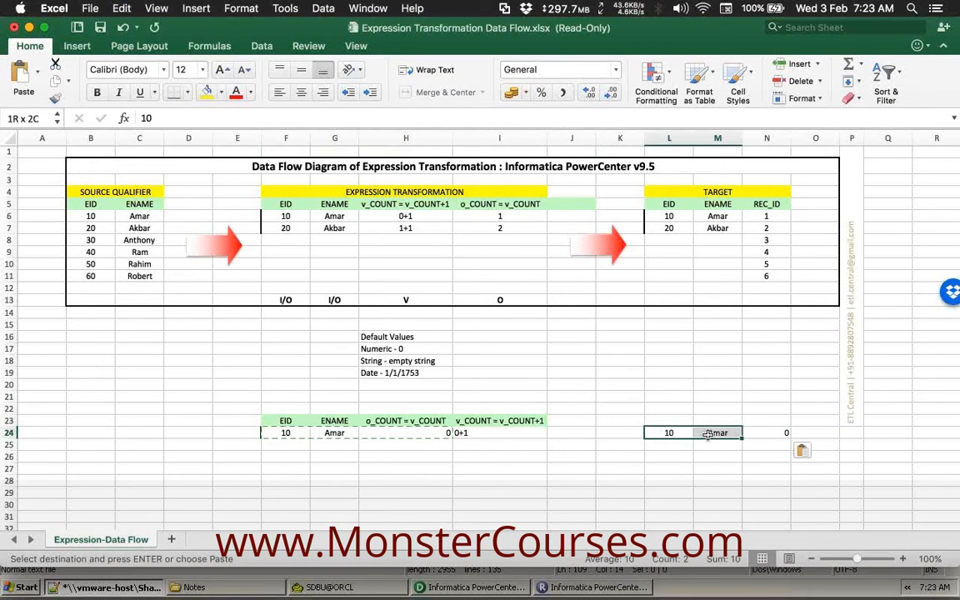
click(757, 432)
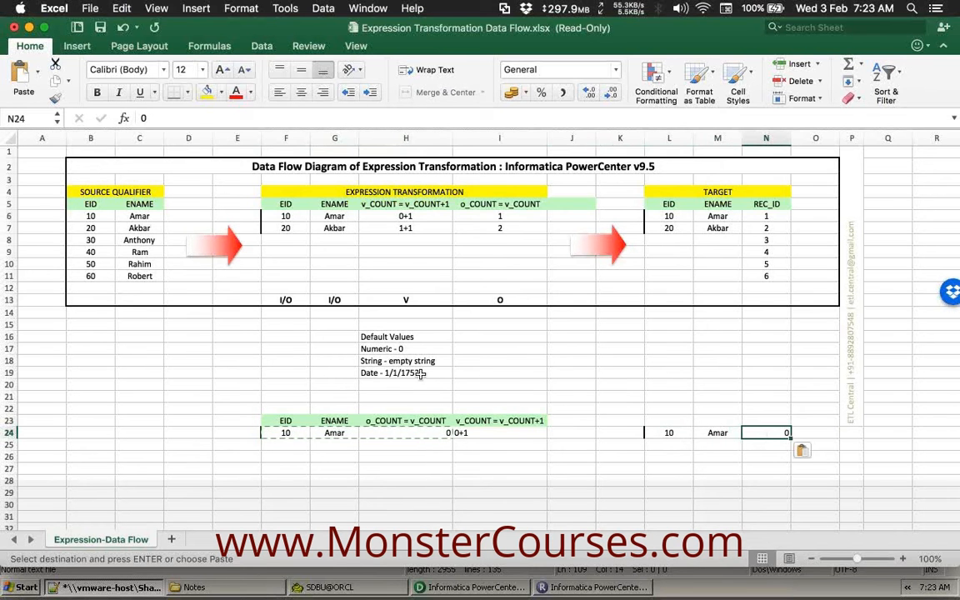
Add source record 20, Akbar in row 25 with o_COUNT 1 and v_COUNT 1+1.
drag(84, 216, 141, 223)
key(ctrl+c)
click(288, 445)
key(ctrl+v)
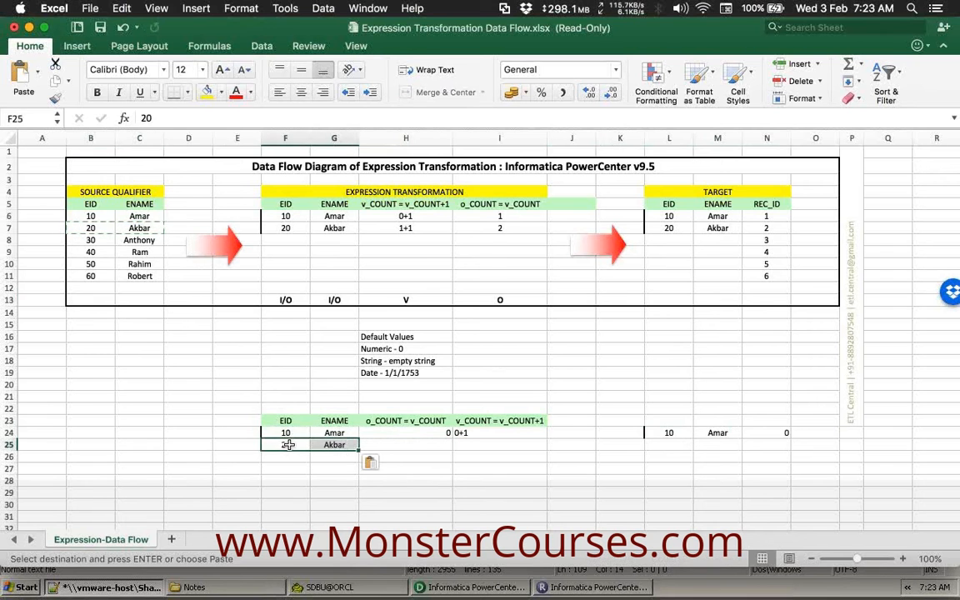
click(380, 445)
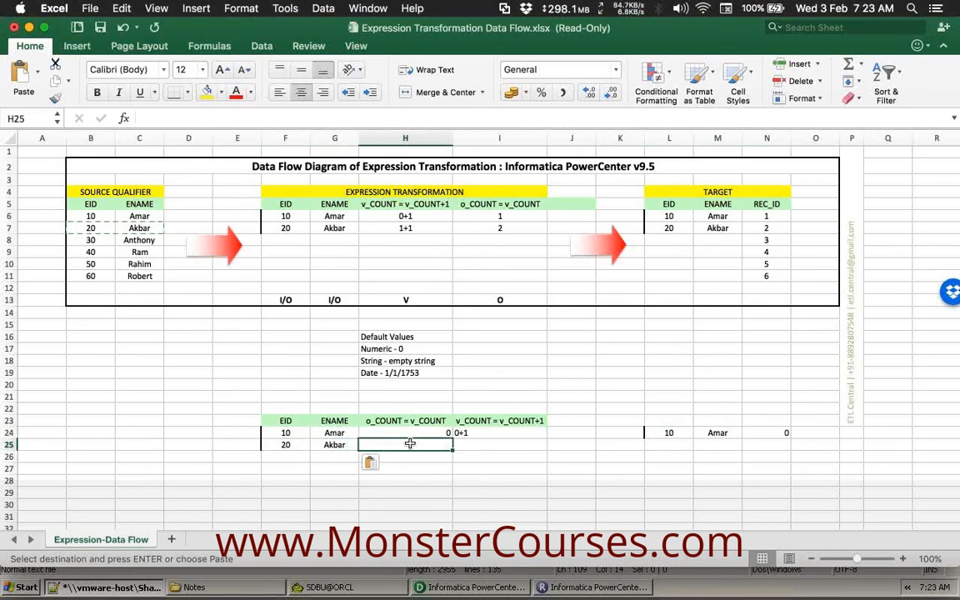
click(292, 447)
click(387, 449)
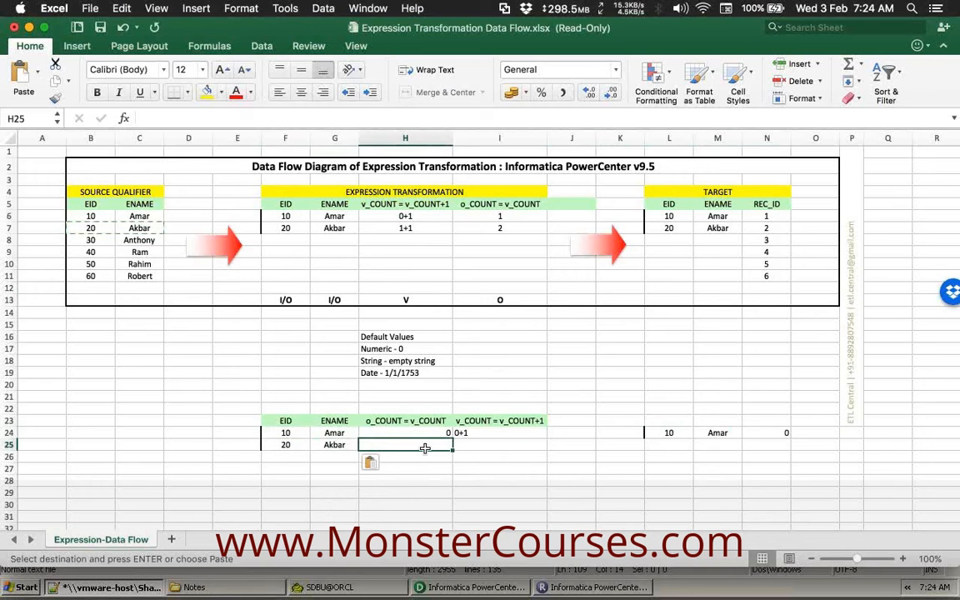
text(1)
key(Tab)
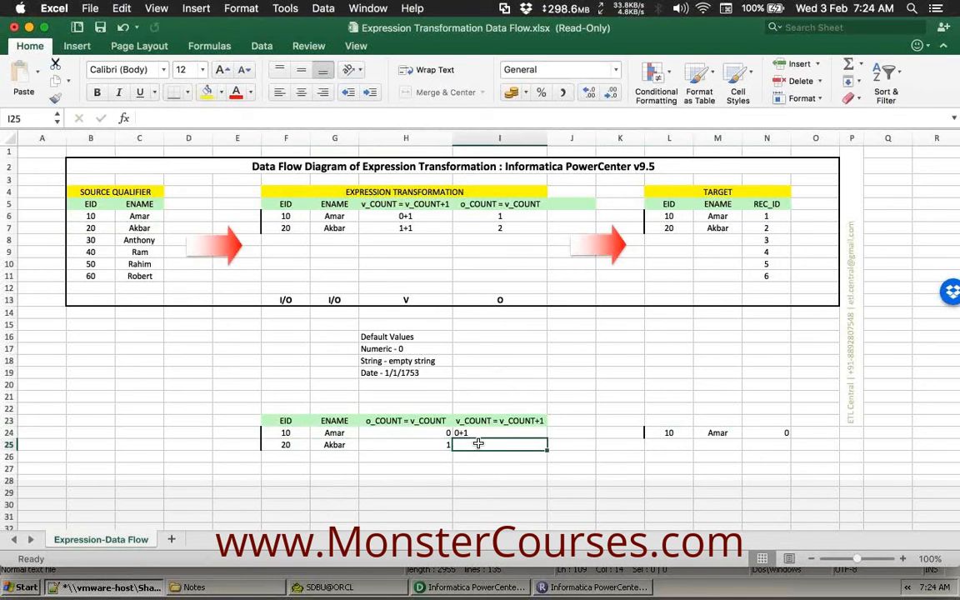
text(1+1)
key(Tab)
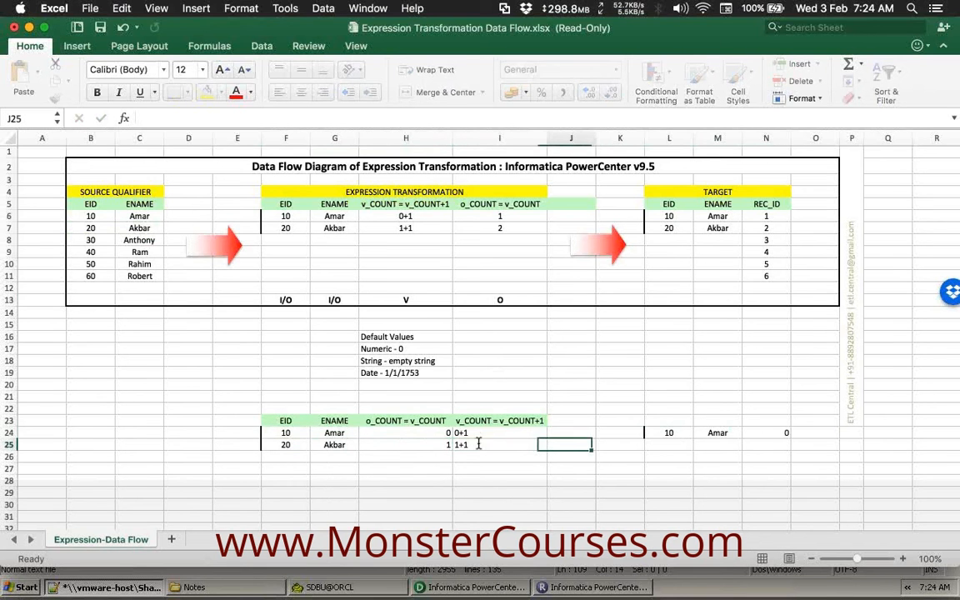
Copy the record 20, Akbar, 1 into the target columns at L25.
drag(269, 443, 371, 445)
key(cmd+c)
click(656, 445)
key(cmd+v)
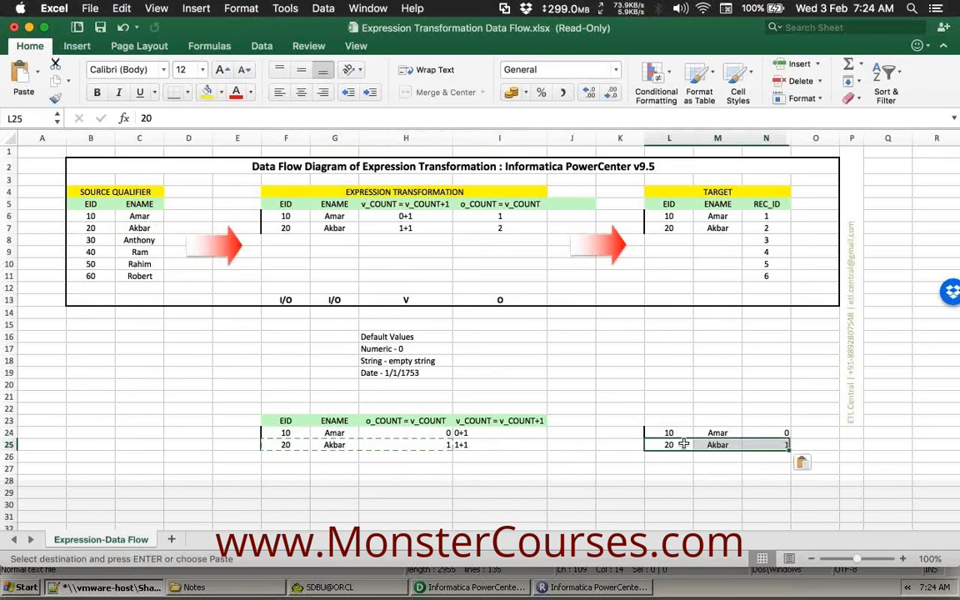
click(758, 436)
Extend the REC_ID values 0 and 1 into a 0–5 series down to row 29.
shift+click(776, 446)
drag(791, 451, 795, 499)
click(767, 469)
drag(774, 428, 774, 492)
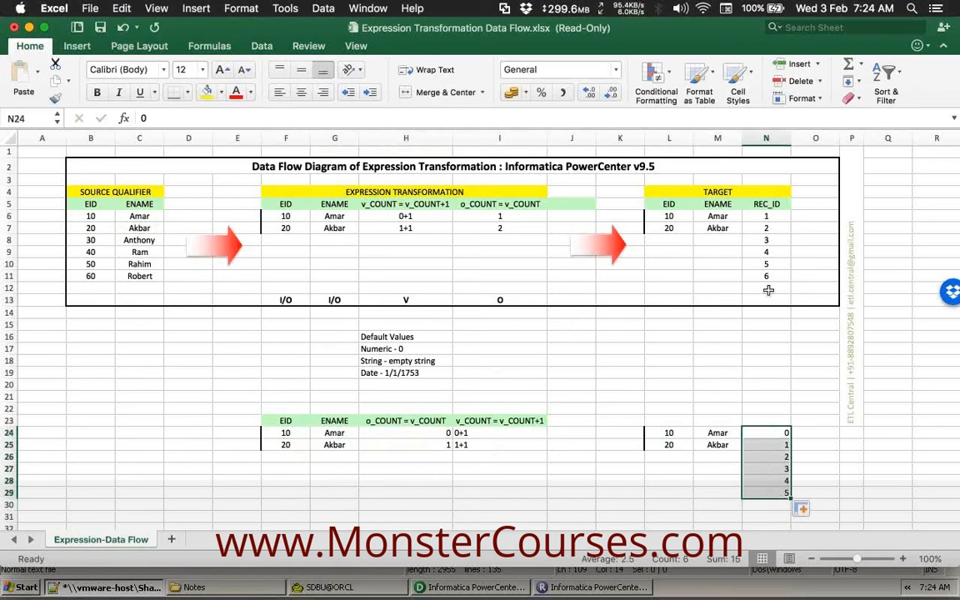
drag(775, 216, 776, 276)
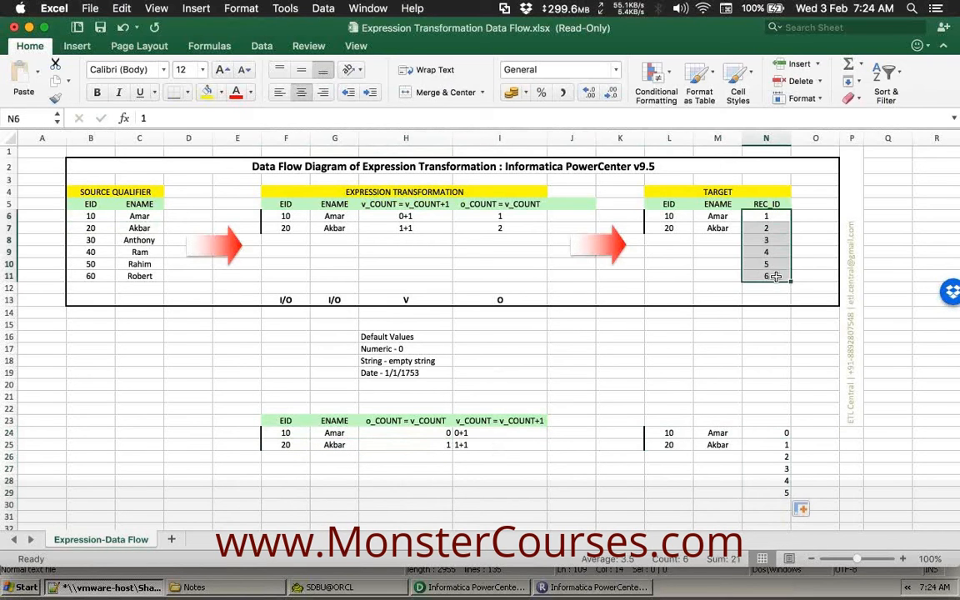
click(802, 444)
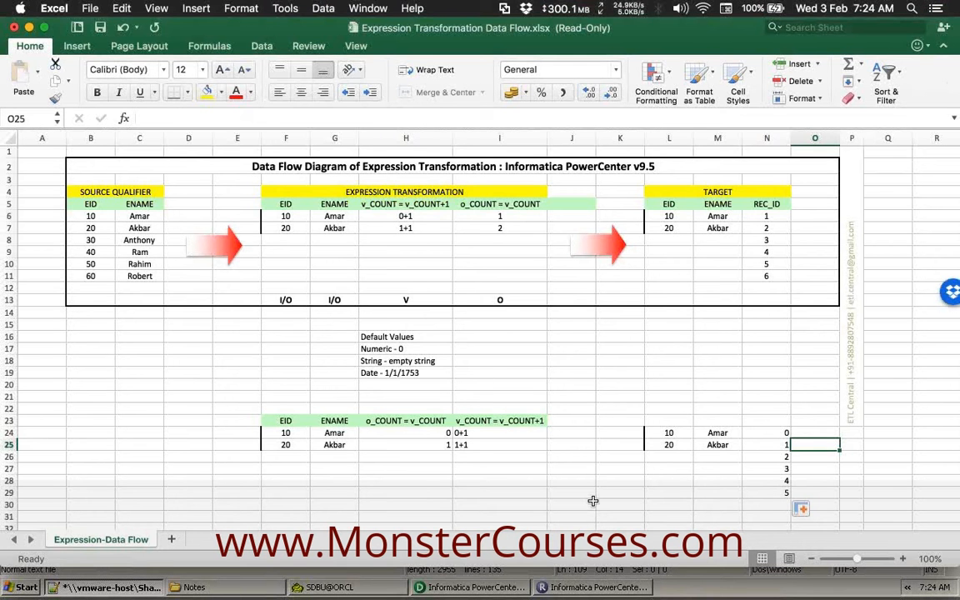
Point out v_COUNT's V port type, the o_COUNT = v_COUNT header and o_COUNT's O port type.
click(508, 493)
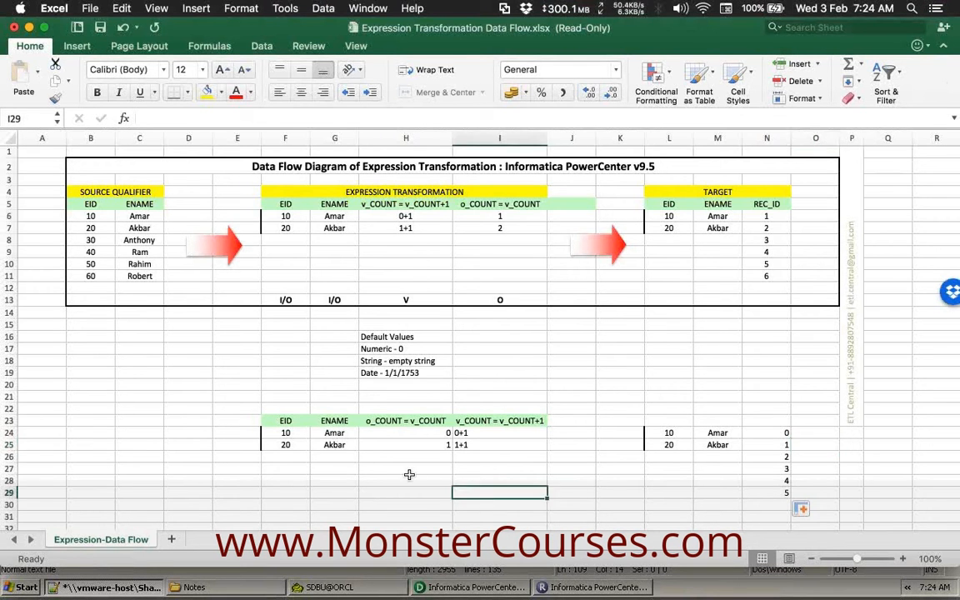
click(400, 302)
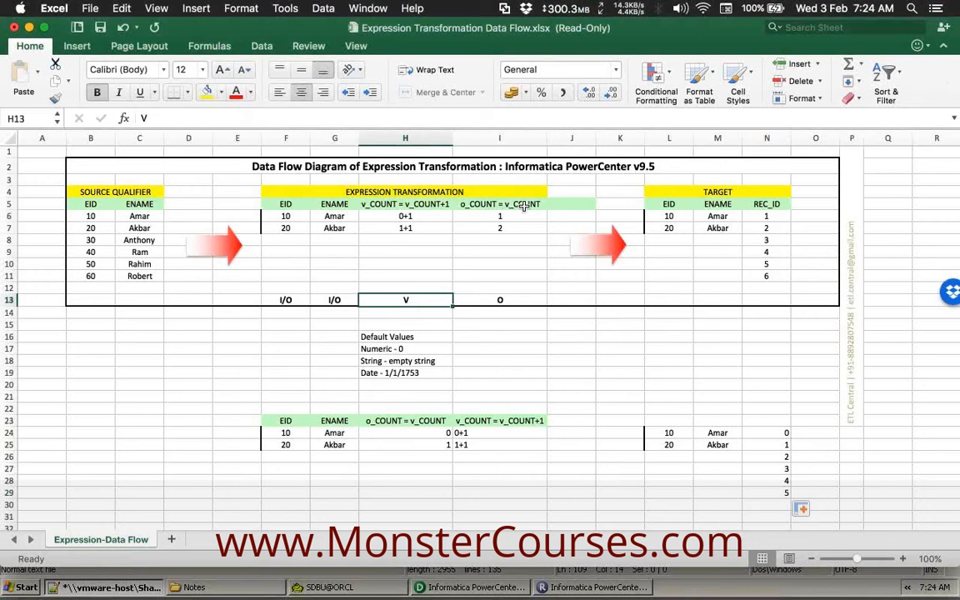
click(524, 206)
click(502, 303)
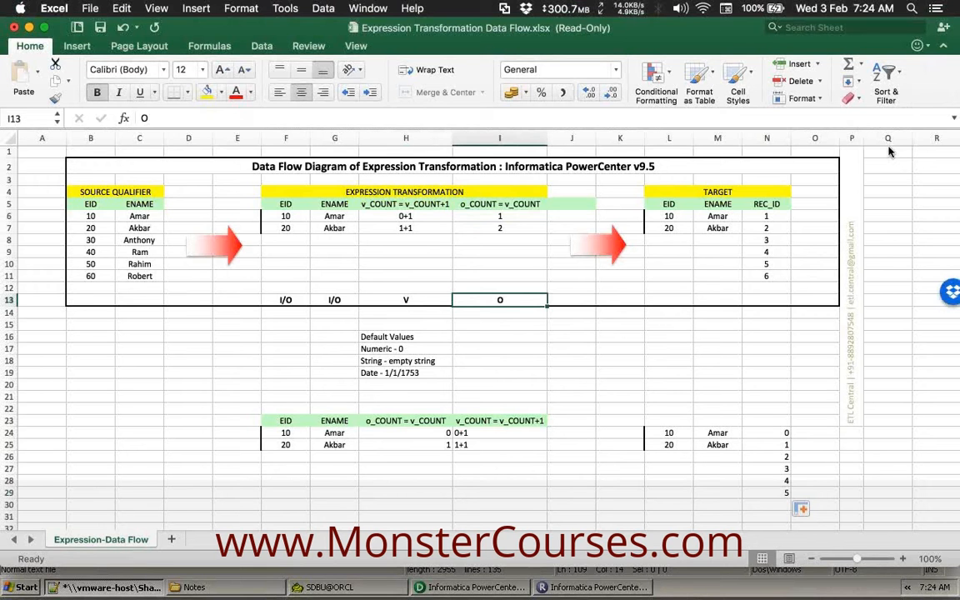
click(620, 348)
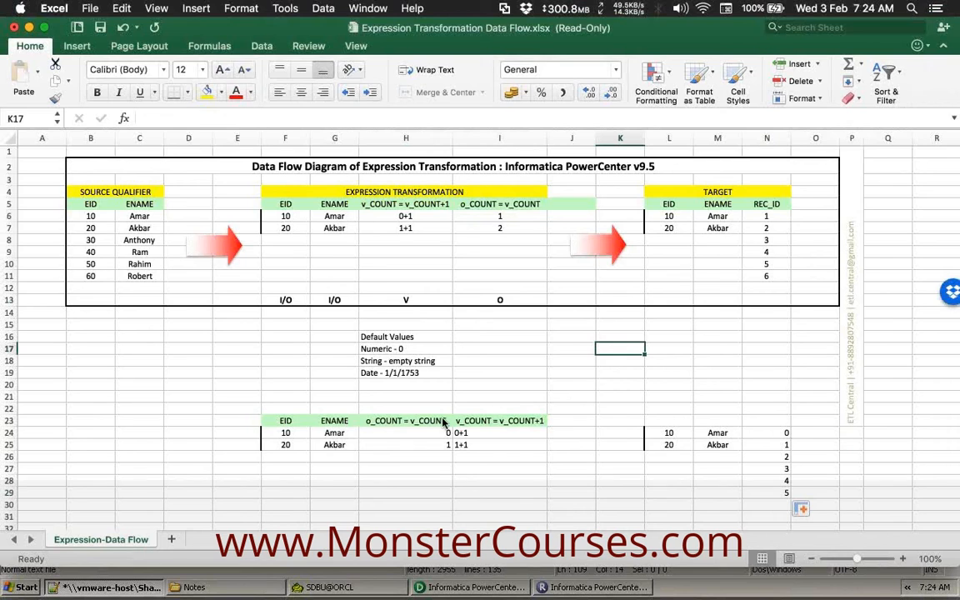
Switch to the virtual machine and maximize the PowerCenter Designer window.
key(ctrl+Up)
click(191, 438)
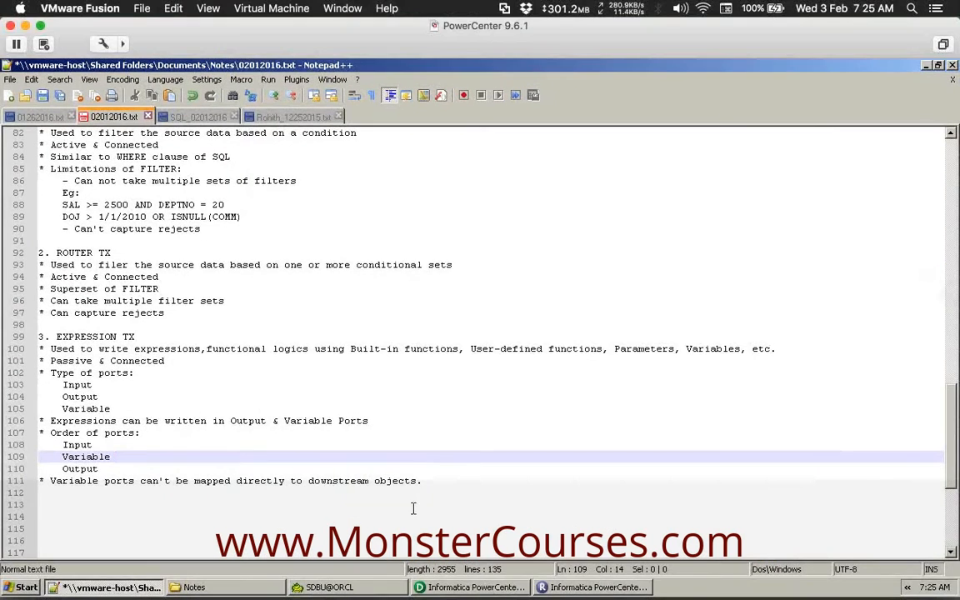
click(484, 587)
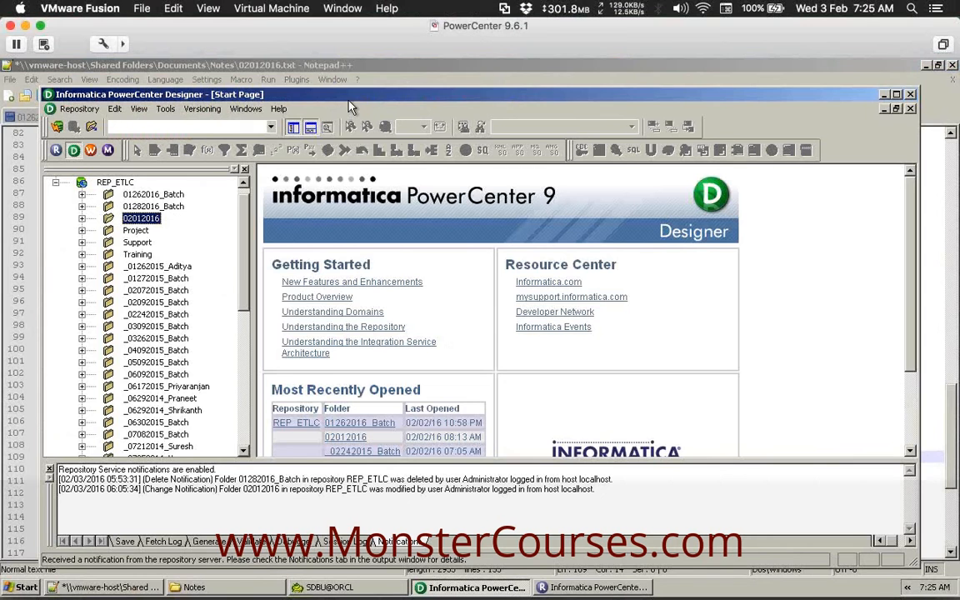
double_click(349, 99)
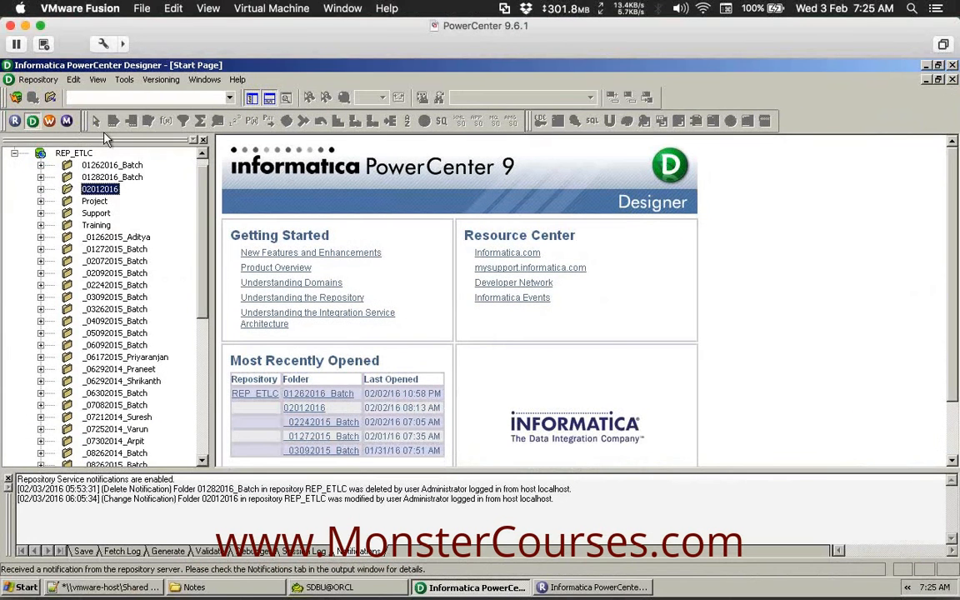
Reconnect to the REP_ETLC repository, entering the login password.
click(73, 153)
click(35, 99)
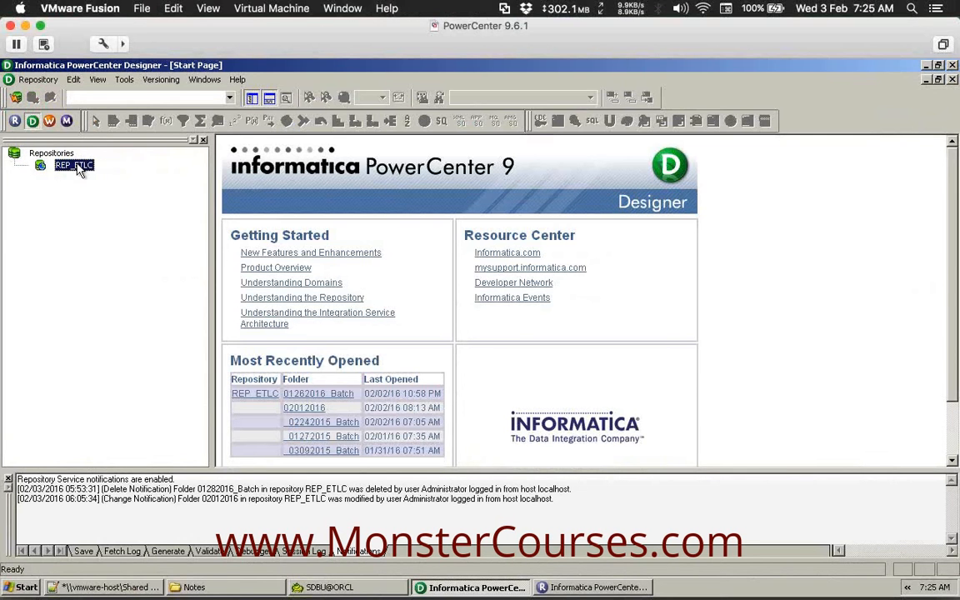
double_click(75, 165)
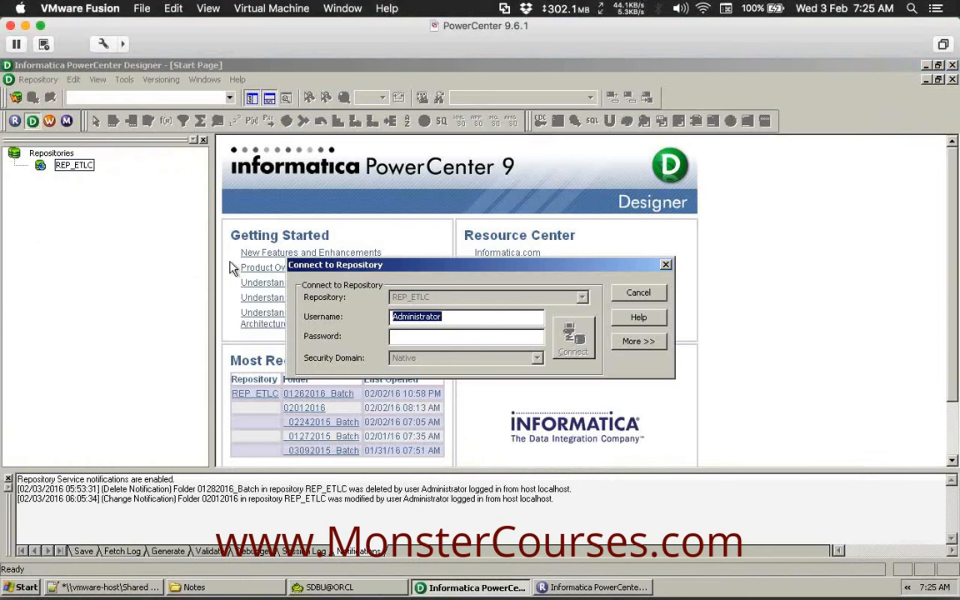
key(Tab)
text(Administrator)
key(Return)
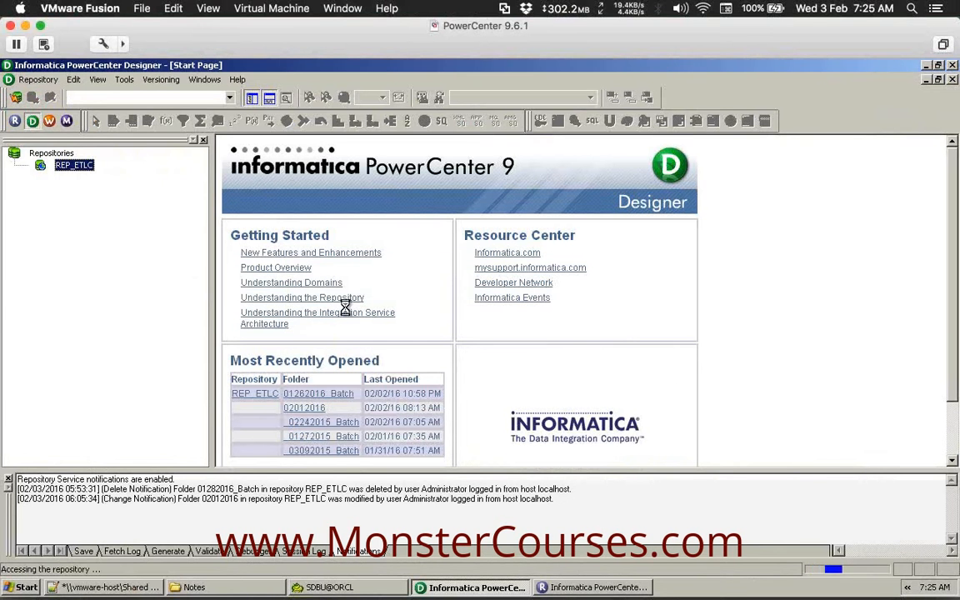
Open the 02012016_Batch folder, expand its Sources (DEPT, EMP) and Targets (EMP1), and hide the output pane.
double_click(121, 178)
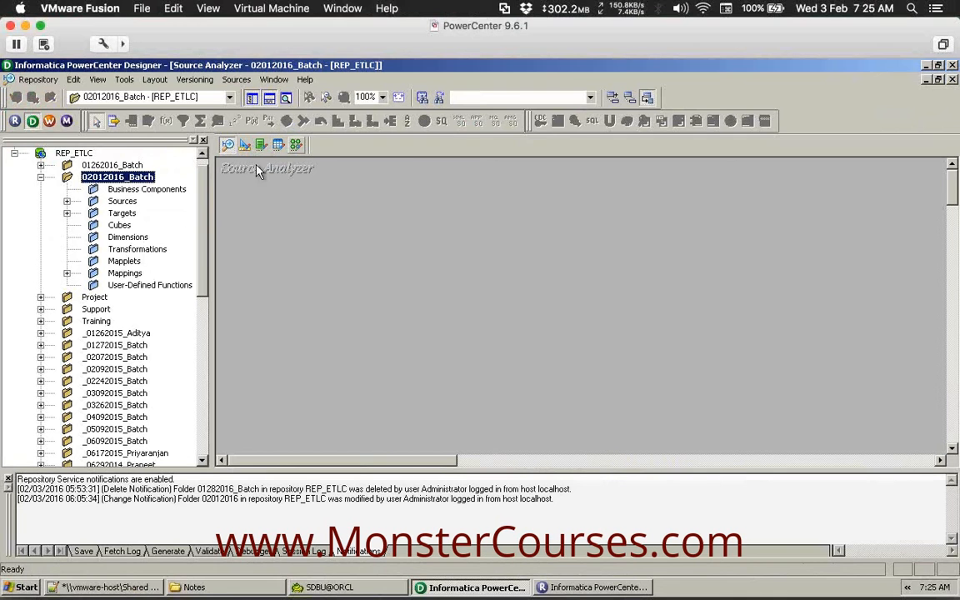
click(123, 202)
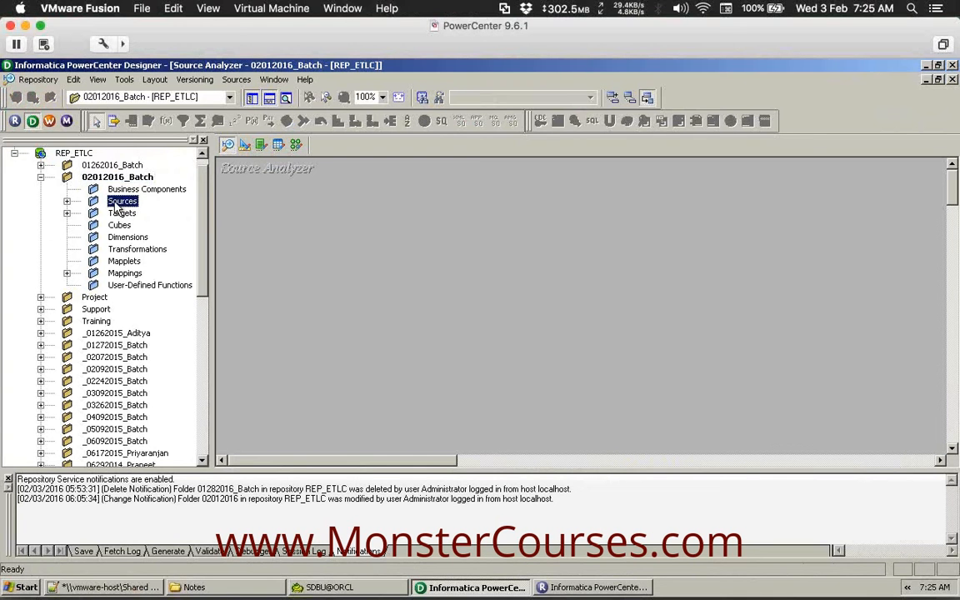
key(Right)
key(Right)
key(Right)
click(132, 252)
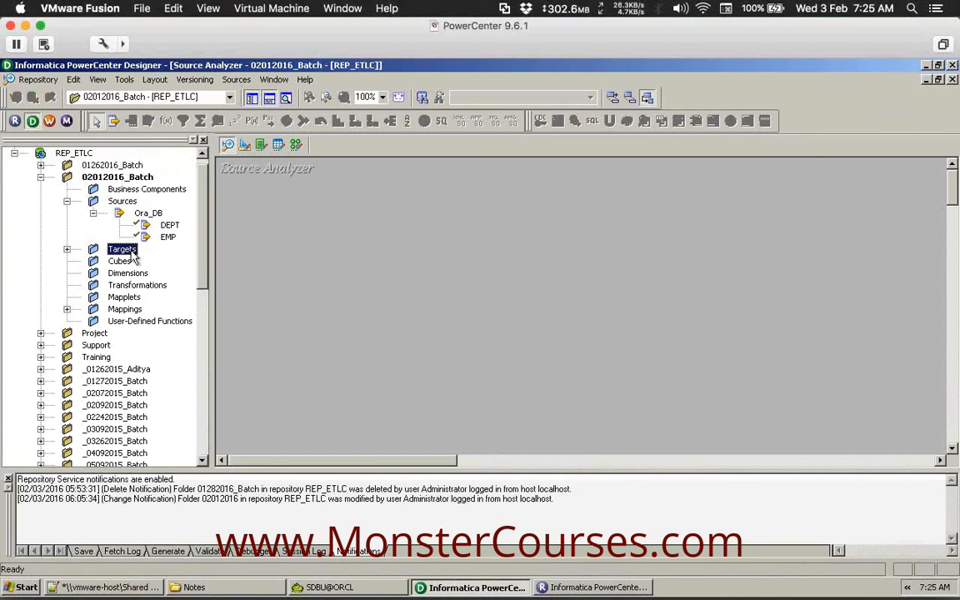
key(Right)
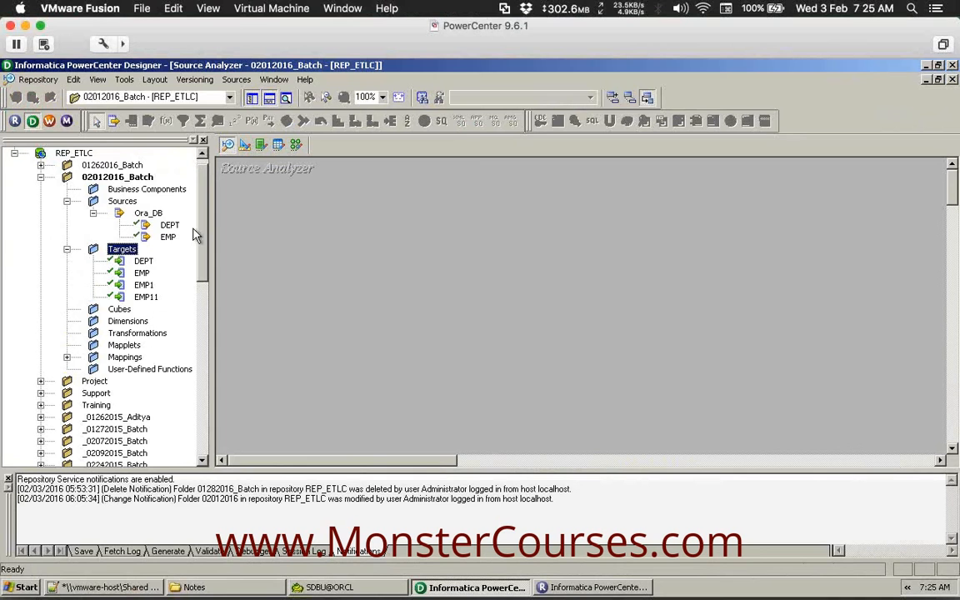
click(269, 100)
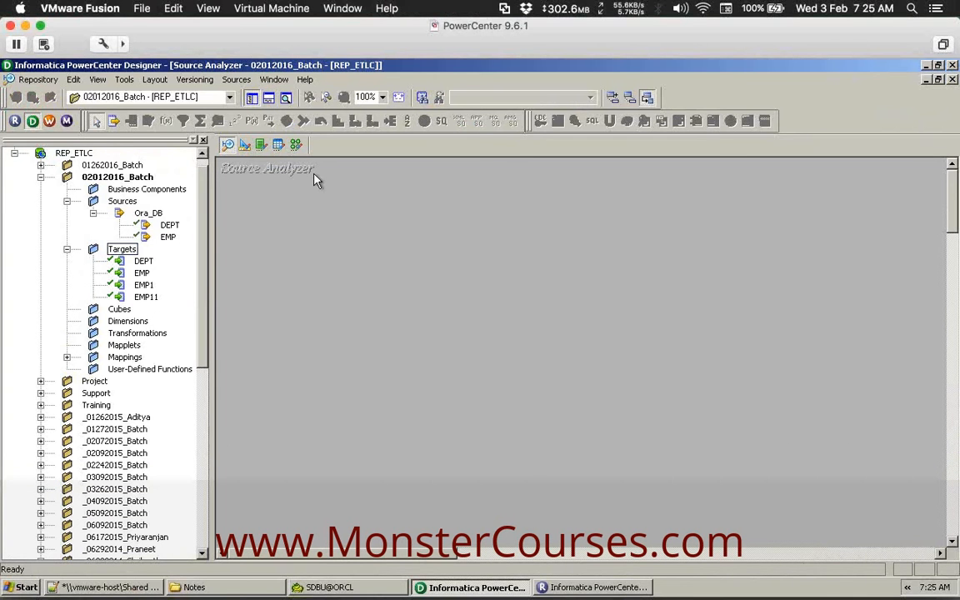
Create a new mapping named m_expression_tx in the Mapping Designer.
click(296, 145)
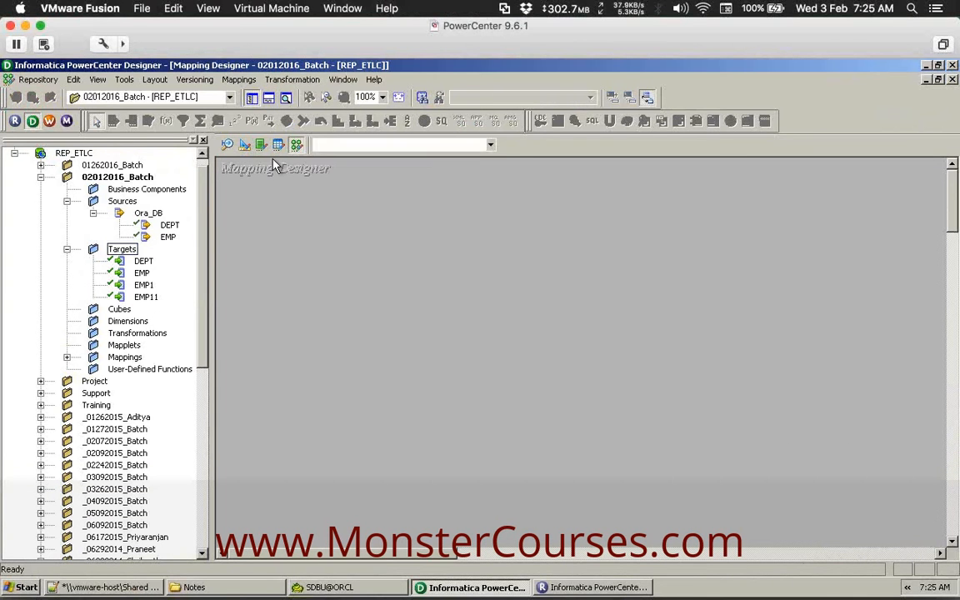
click(244, 82)
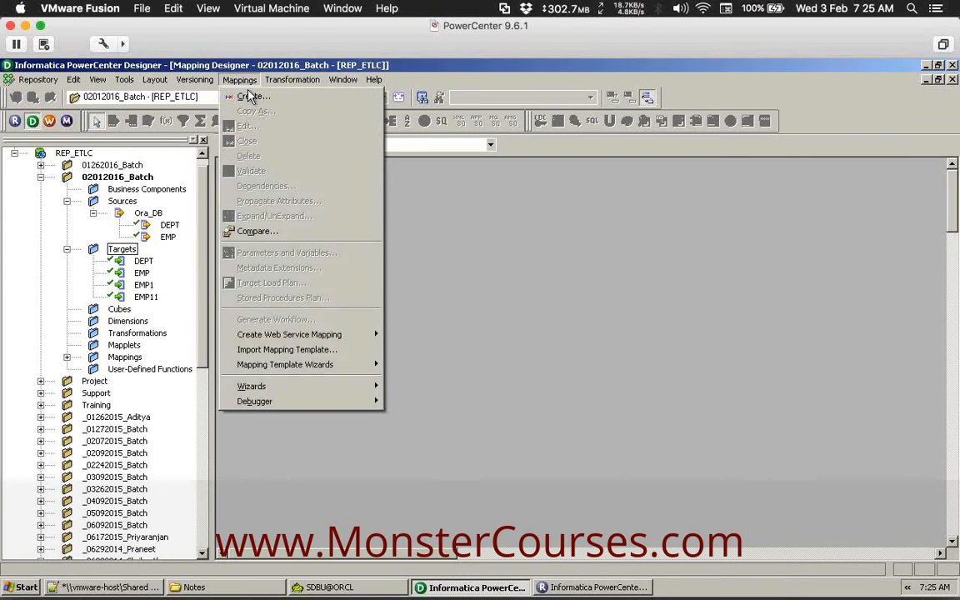
click(250, 97)
text(m_expression_tx)
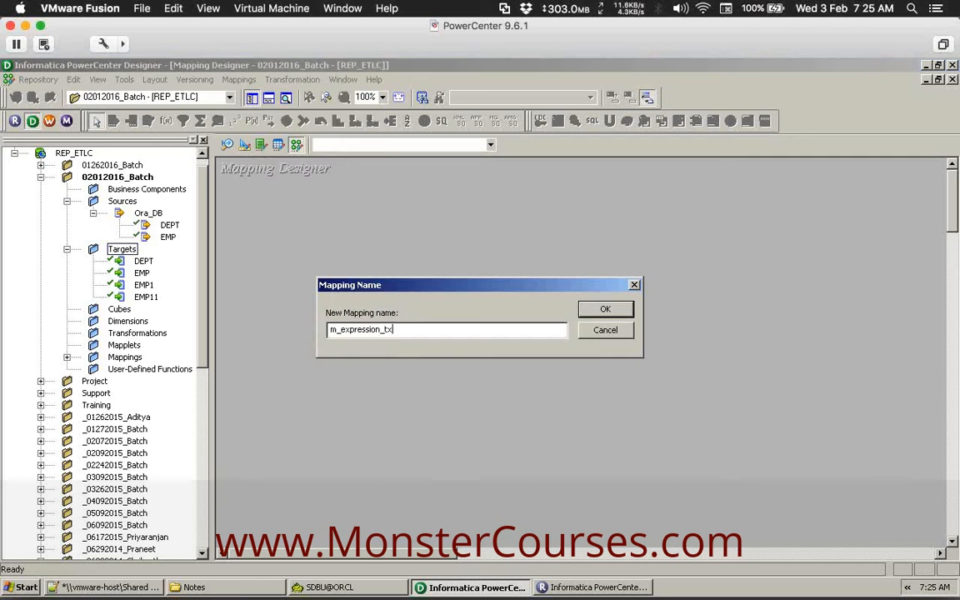
key(Return)
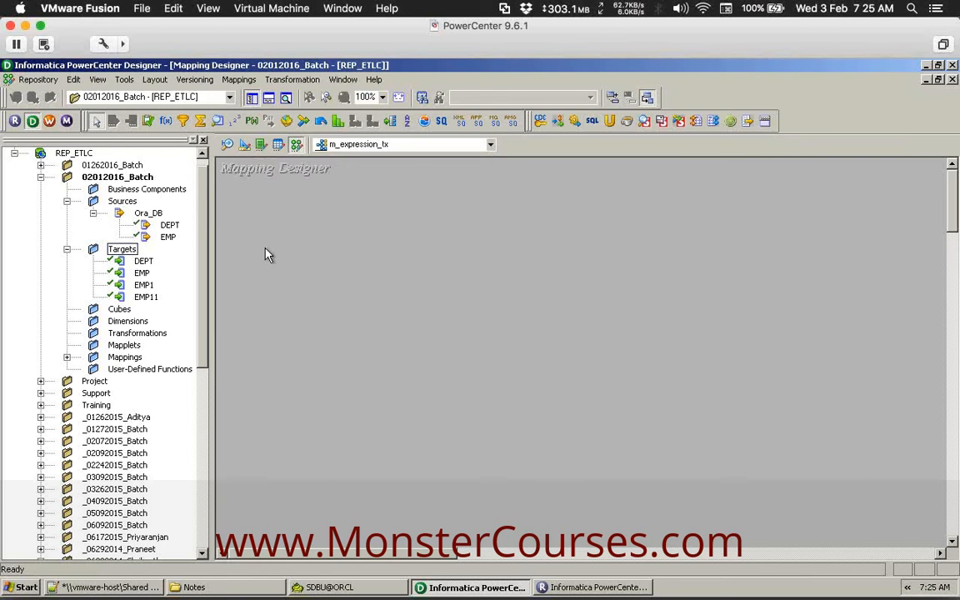
Drag the EMP source and EMP1 target onto the canvas and hide the Navigator.
drag(168, 237, 237, 210)
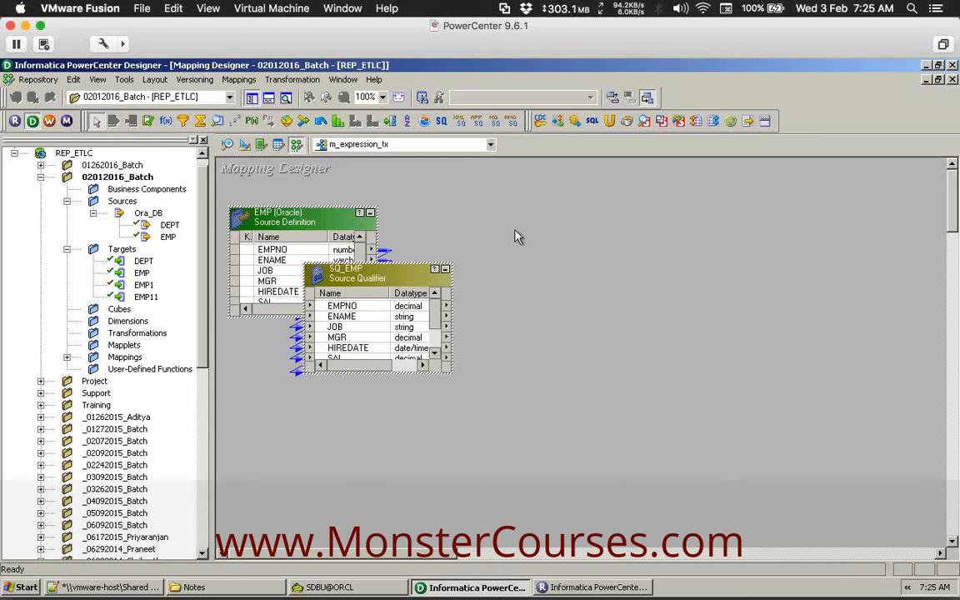
click(467, 204)
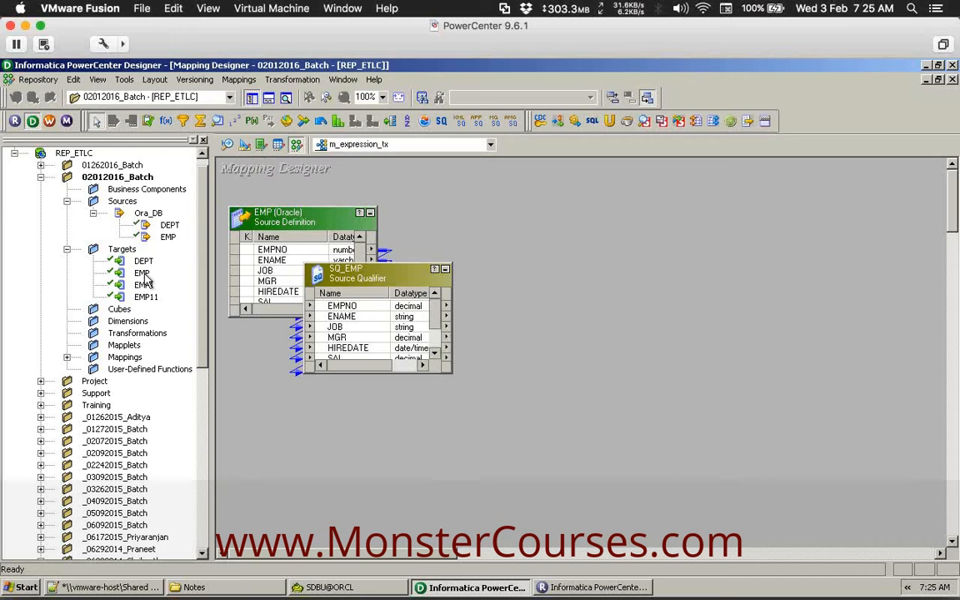
drag(144, 278, 768, 263)
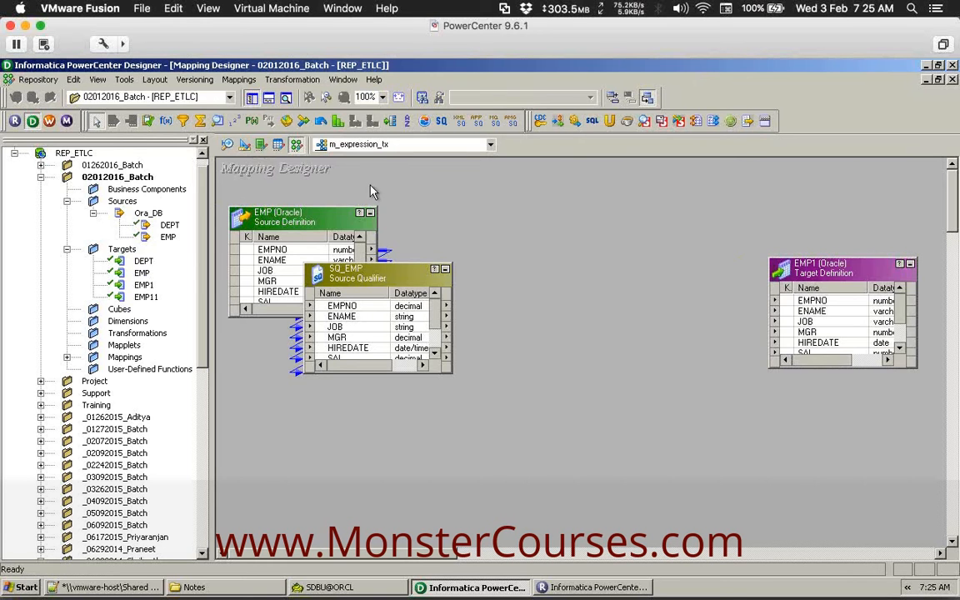
click(251, 97)
click(603, 268)
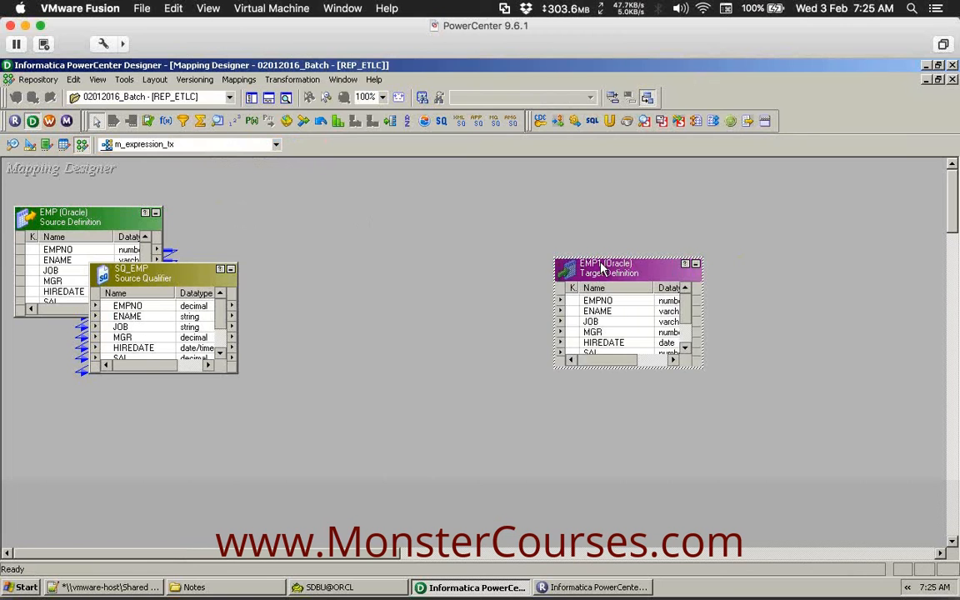
drag(603, 267, 662, 271)
click(532, 301)
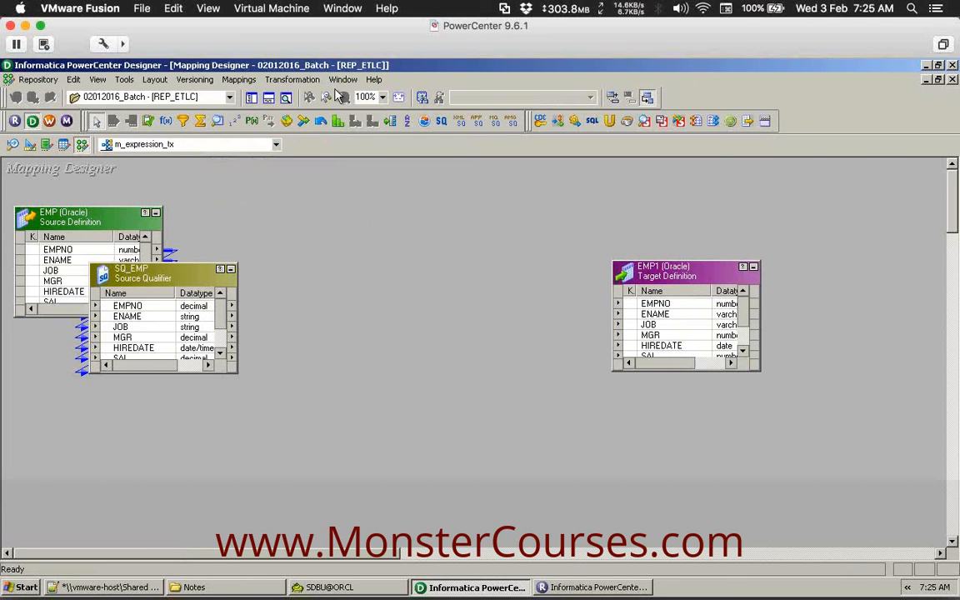
click(279, 77)
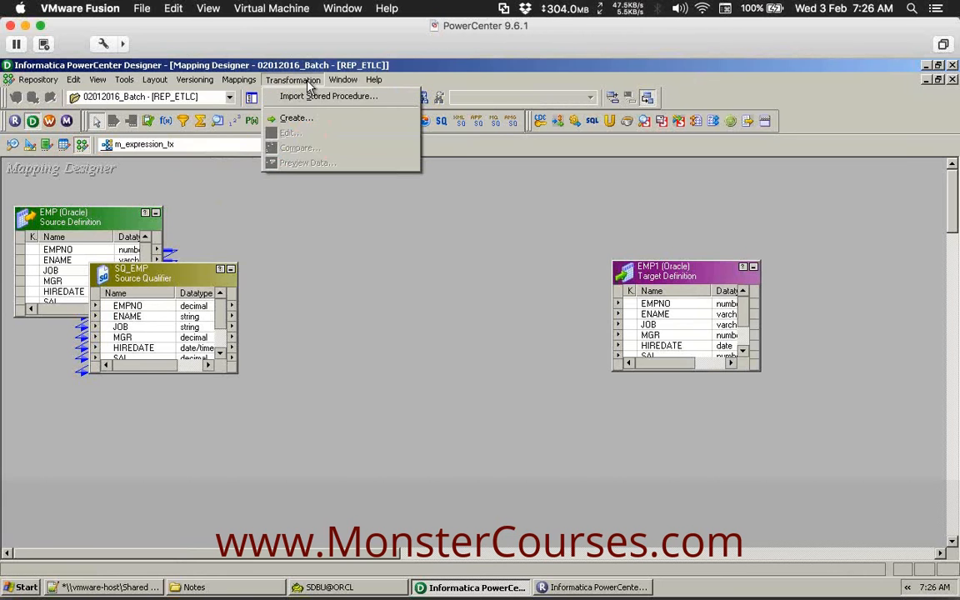
Create an Expression transformation named EXPR.
click(293, 118)
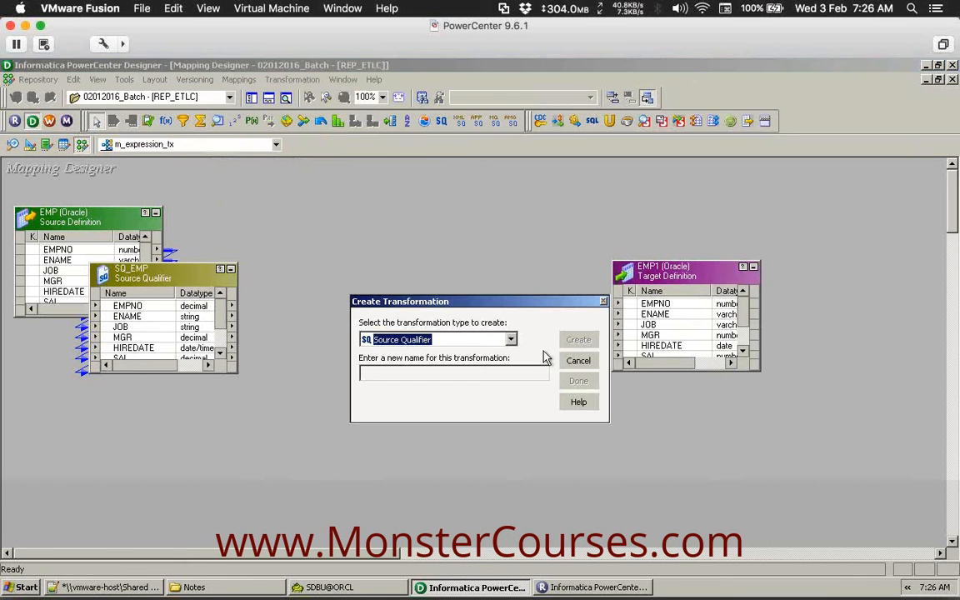
click(511, 340)
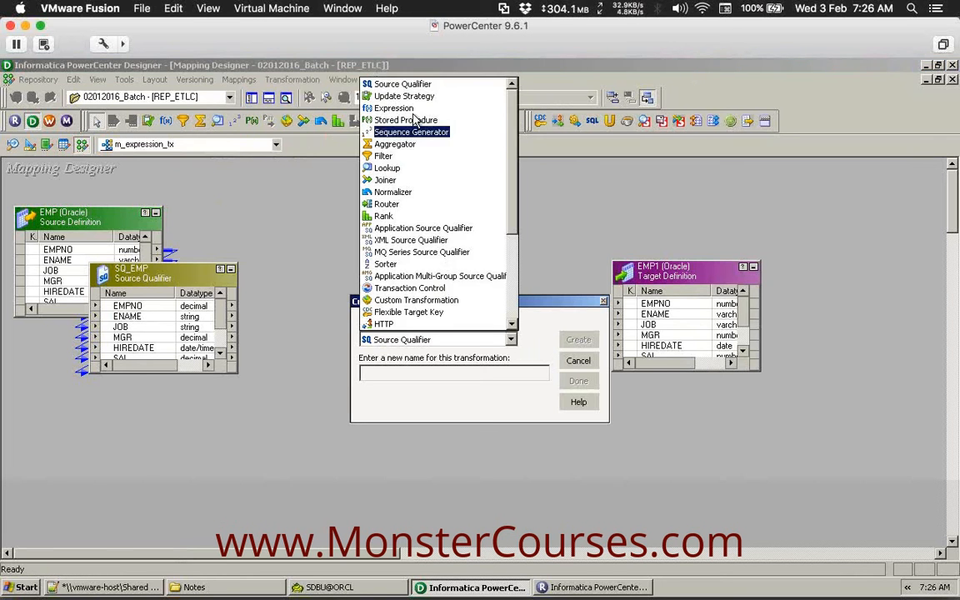
click(393, 109)
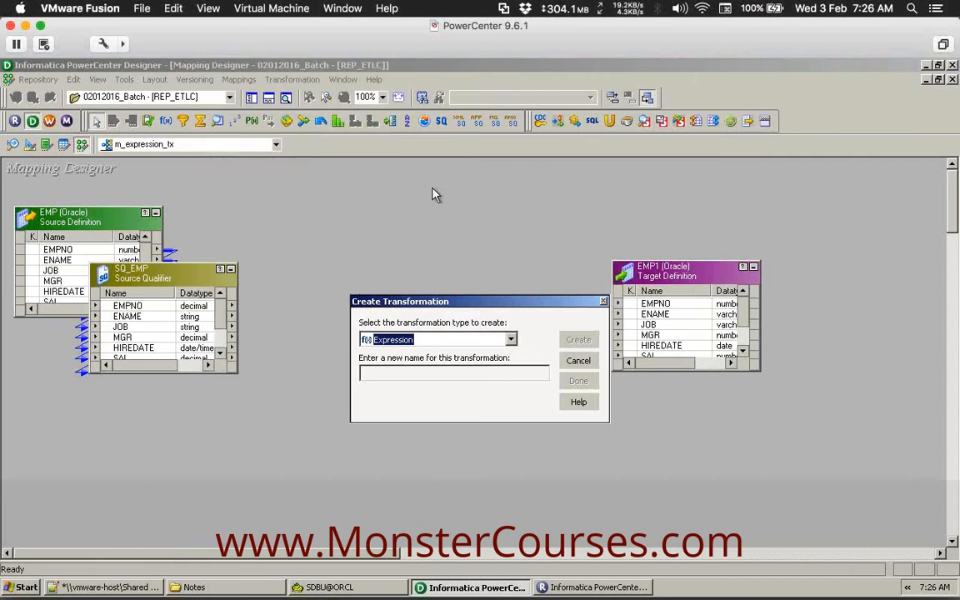
click(485, 371)
text(EXPR)
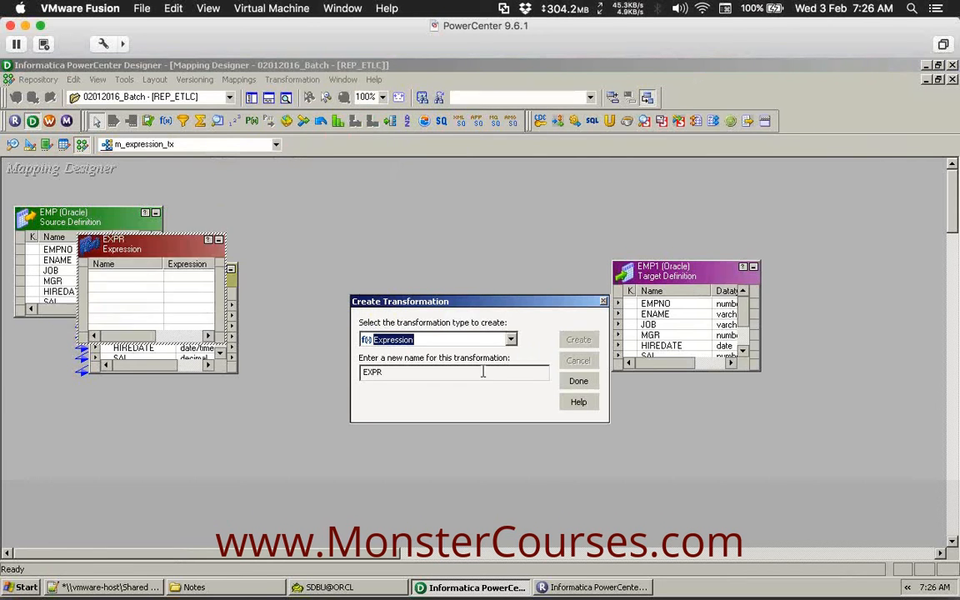
click(578, 381)
Center and enlarge EXPR, then link SQ_EMP's EMPNO and SAL ports into it.
drag(166, 252, 429, 232)
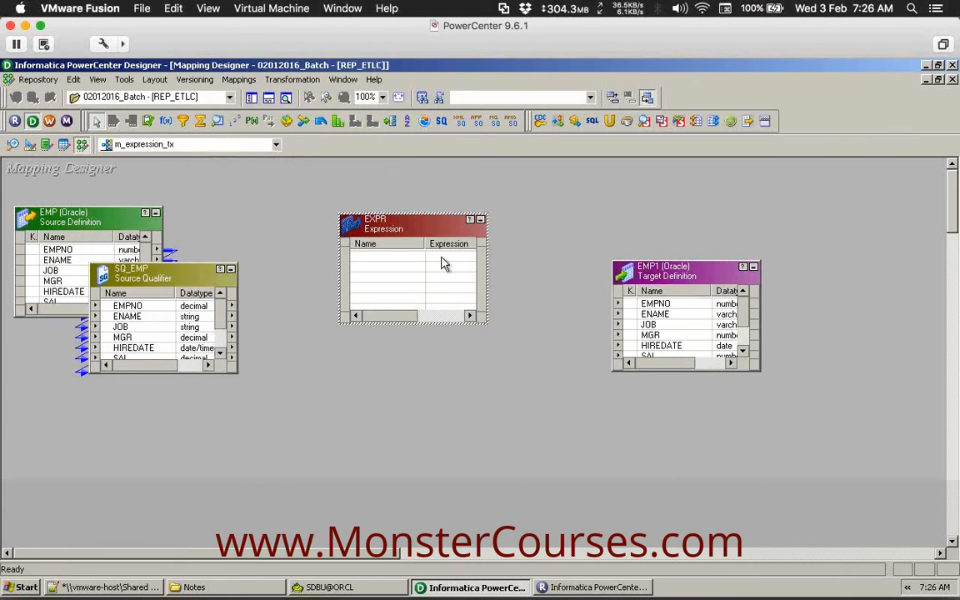
drag(489, 320, 515, 357)
drag(238, 372, 250, 409)
click(278, 328)
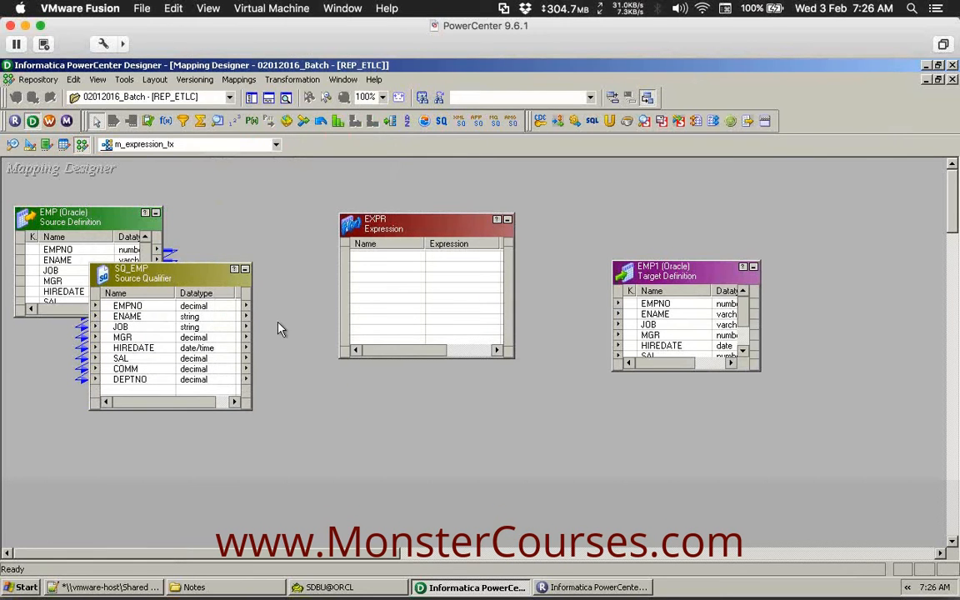
click(117, 306)
drag(117, 306, 400, 285)
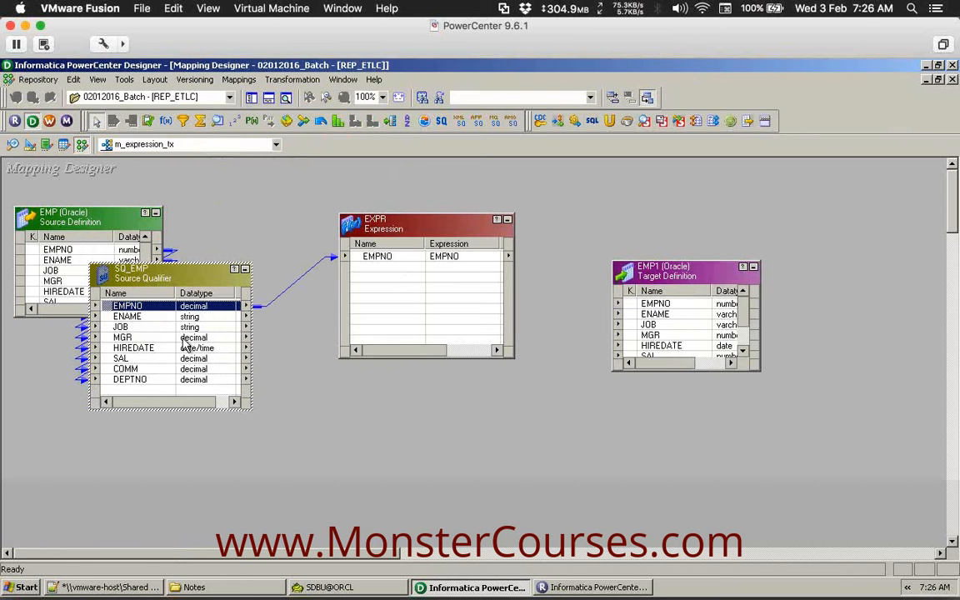
drag(116, 359, 382, 315)
drag(129, 379, 202, 386)
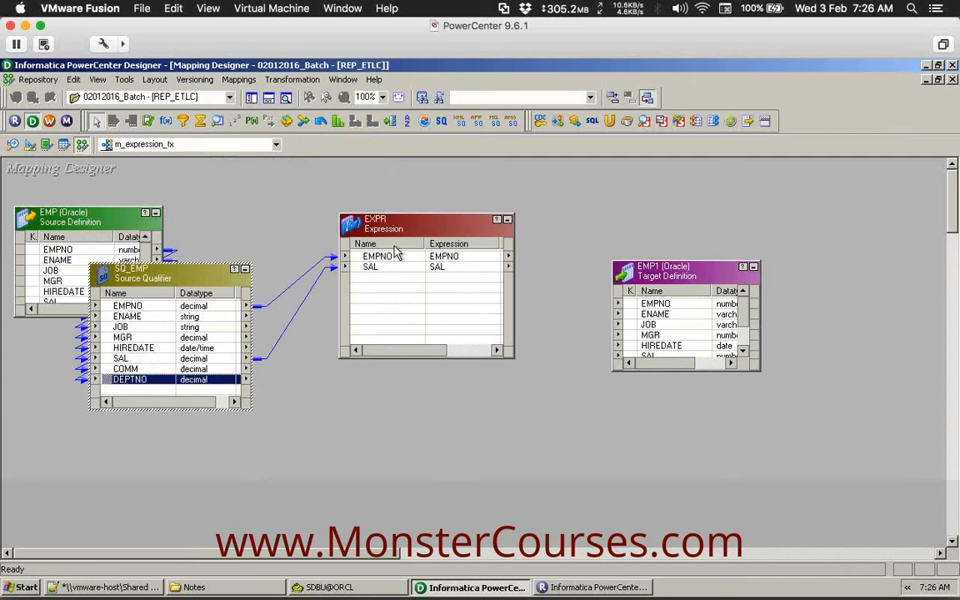
click(425, 233)
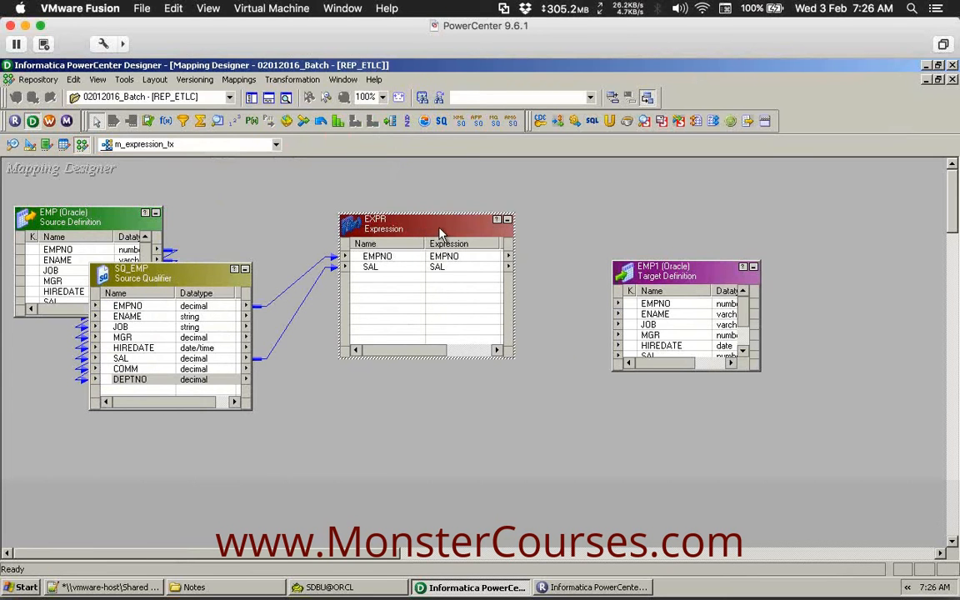
Open EXPR's Ports tab, showing EMPNO decimal(4,0) and SAL decimal(7,2).
double_click(441, 233)
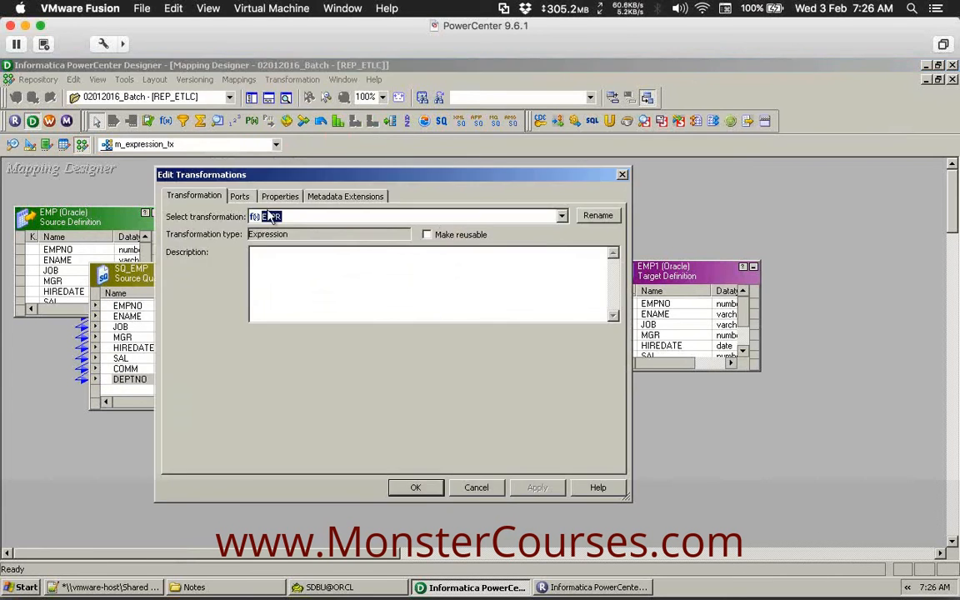
click(241, 197)
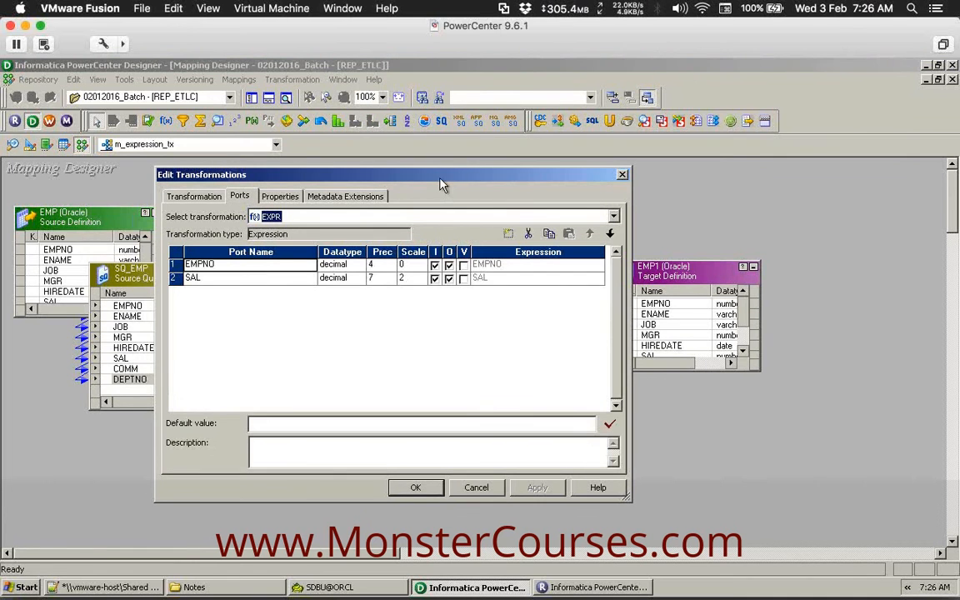
drag(416, 185, 342, 185)
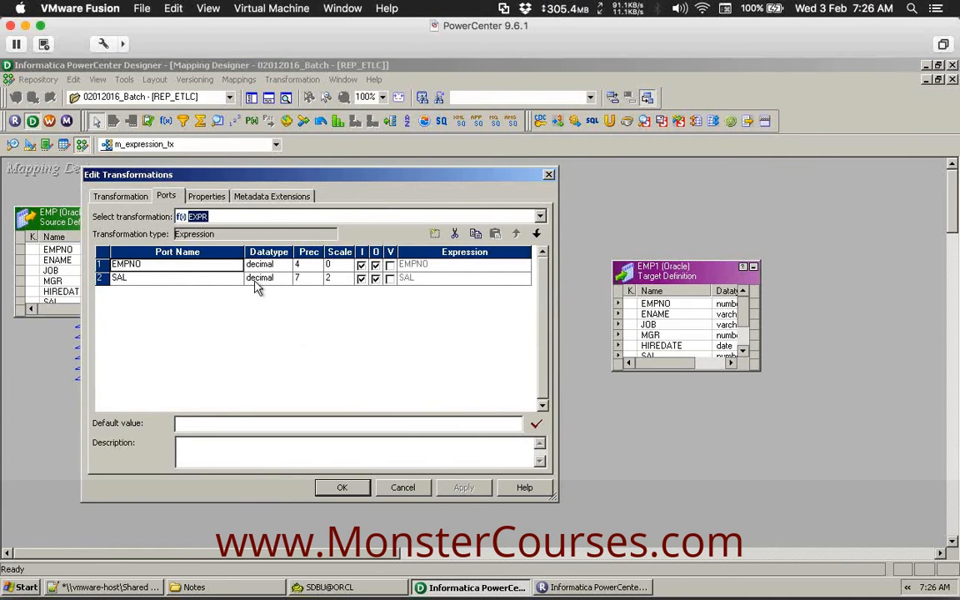
click(182, 278)
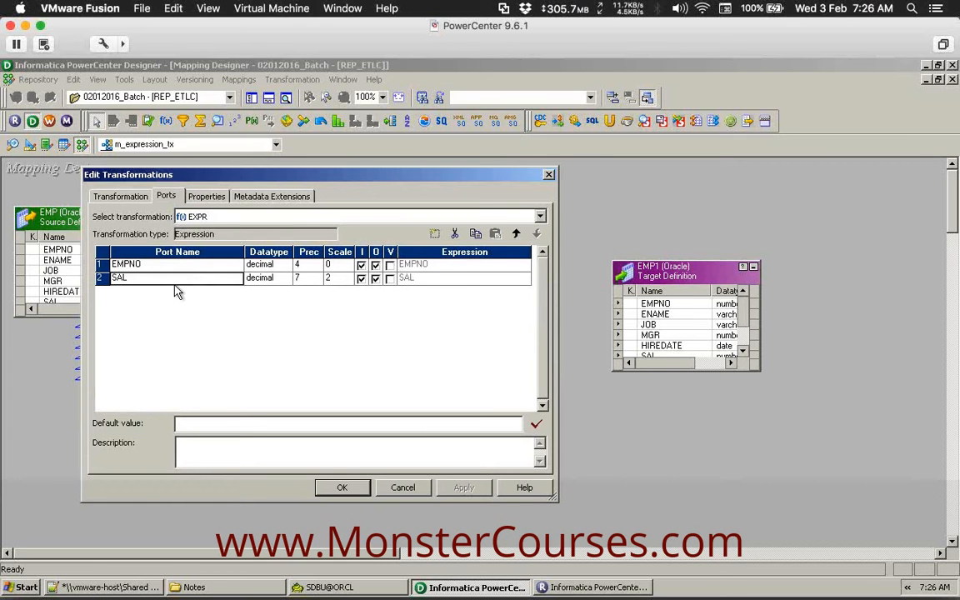
Add three new ports to EXPR named ASAL, v_CNT and o_CNT.
click(434, 233)
click(434, 234)
click(434, 233)
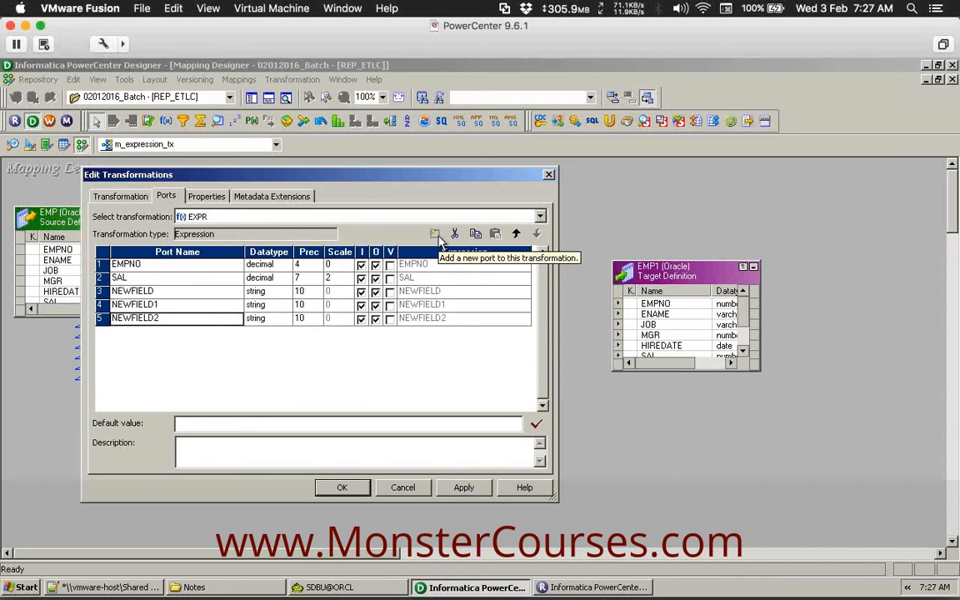
click(208, 292)
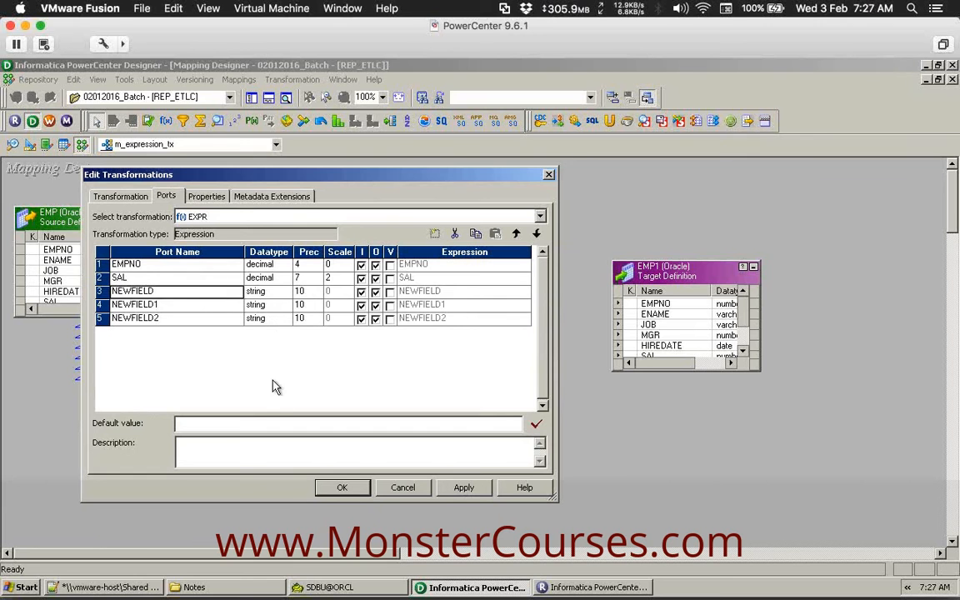
text(ASAL)
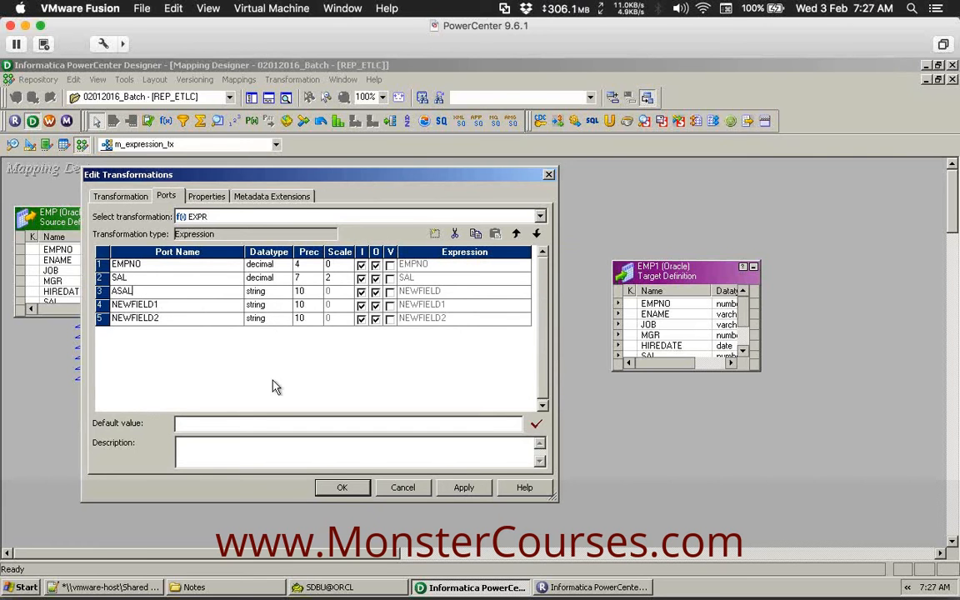
key(Down)
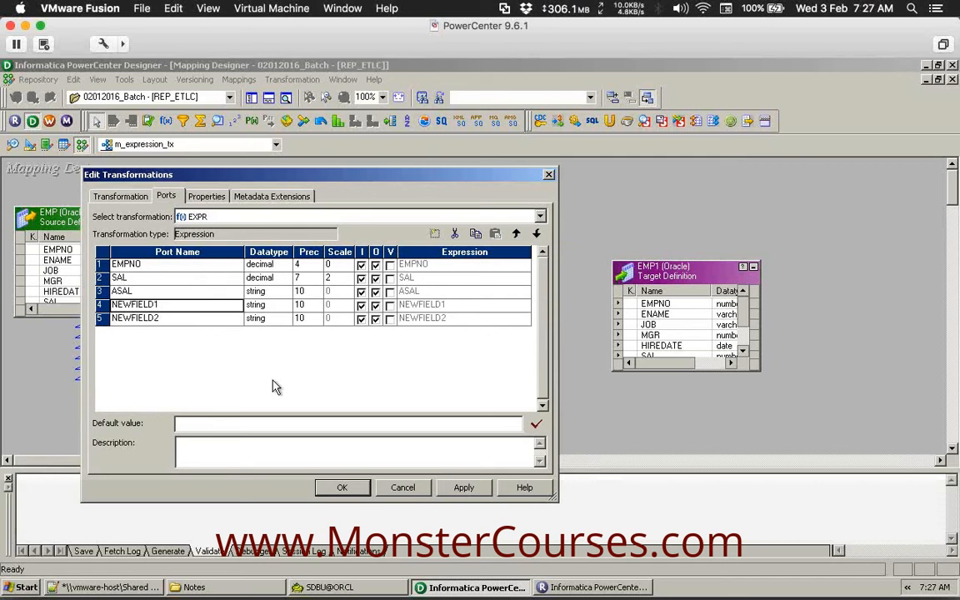
text(v_CNT)
key(Down)
text(o_CN)
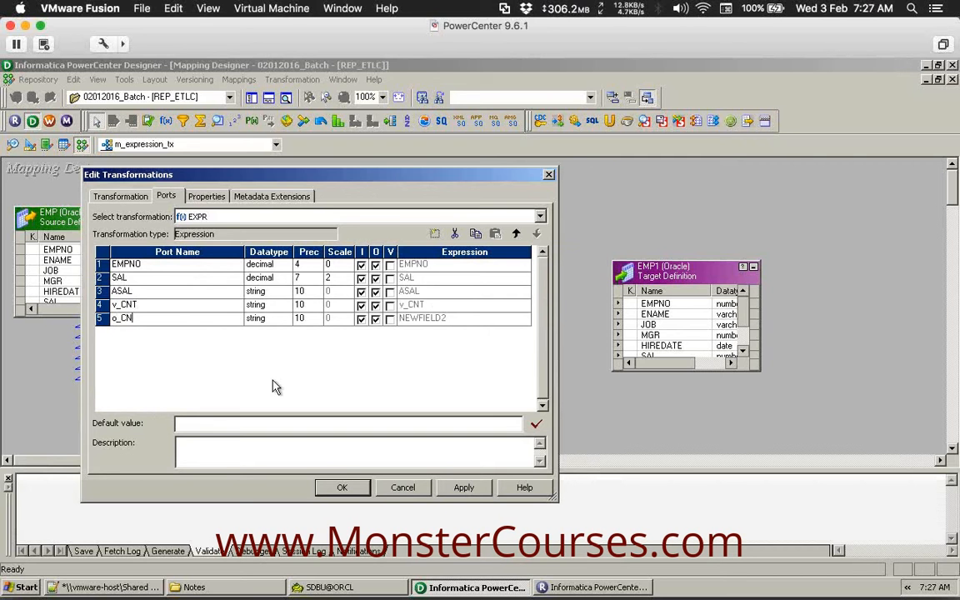
text(T)
Set all three new ports to decimal and make ASAL output-only.
click(287, 293)
click(286, 292)
click(275, 335)
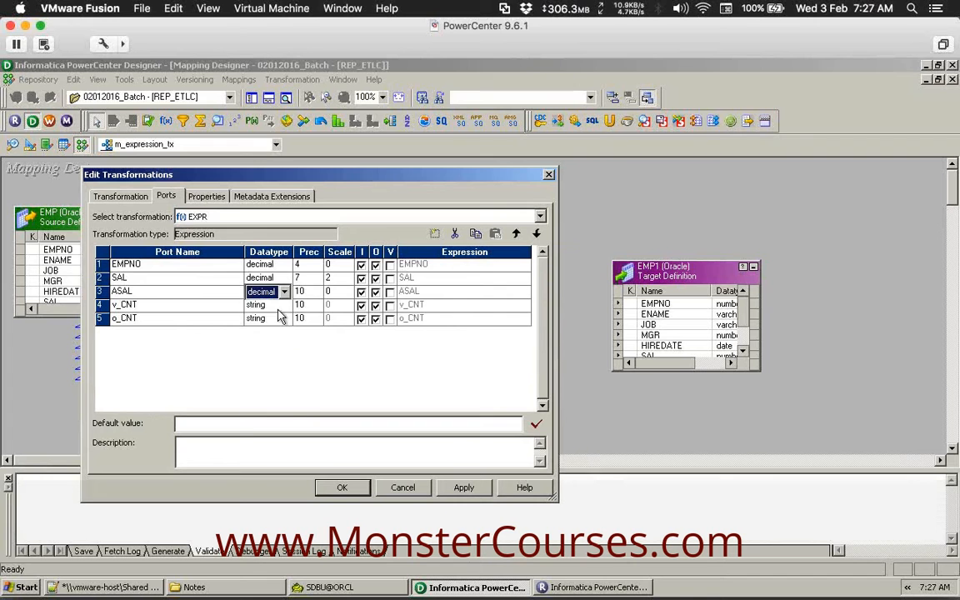
click(282, 308)
click(278, 347)
click(283, 322)
click(285, 321)
click(258, 363)
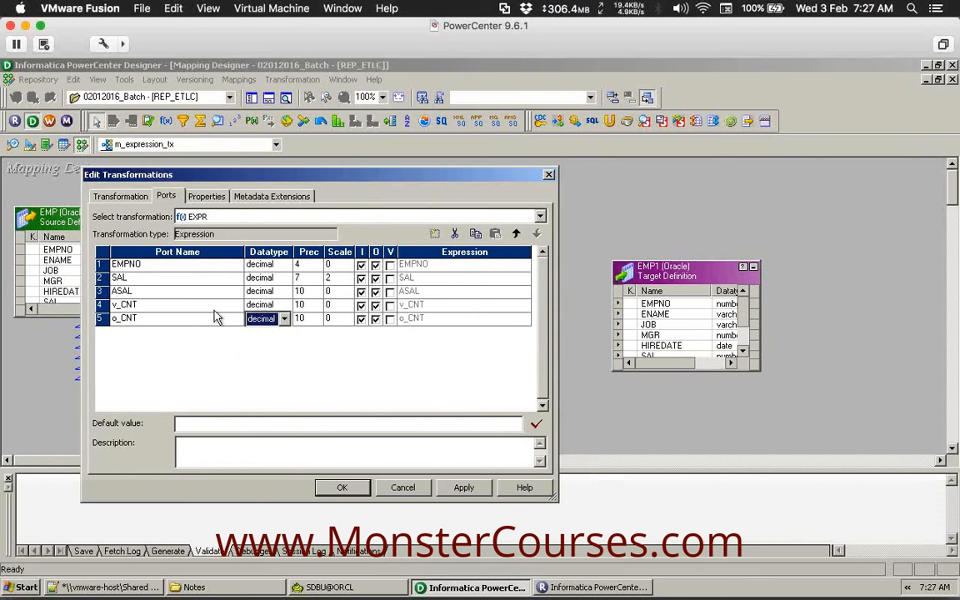
click(205, 295)
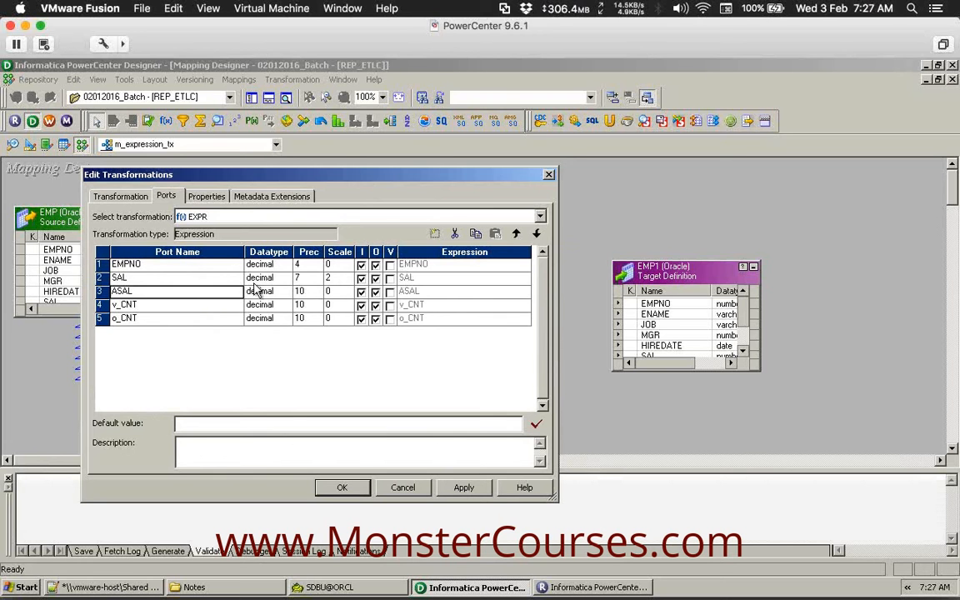
click(361, 291)
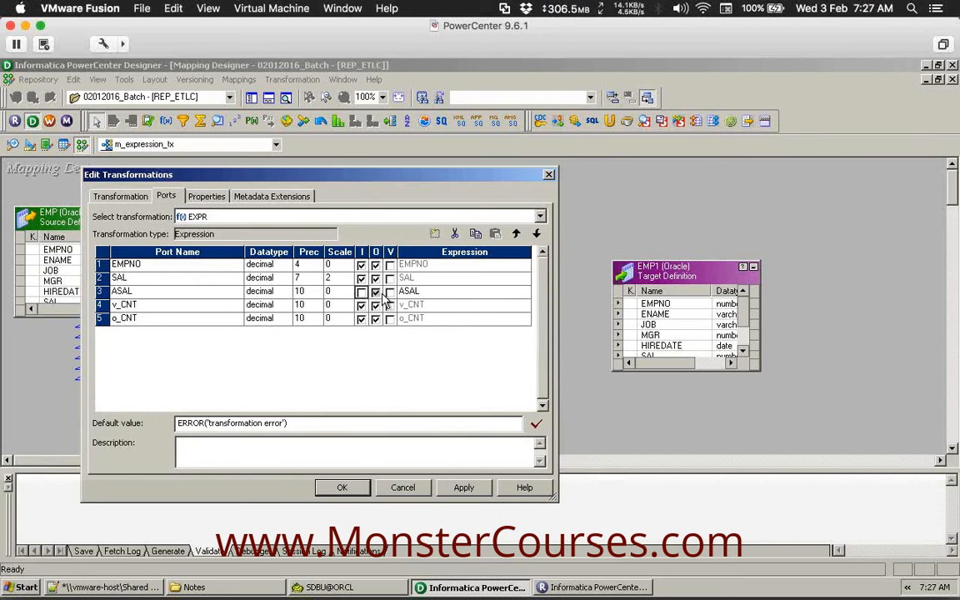
Make v_CNT a variable port and o_CNT output-only.
click(171, 310)
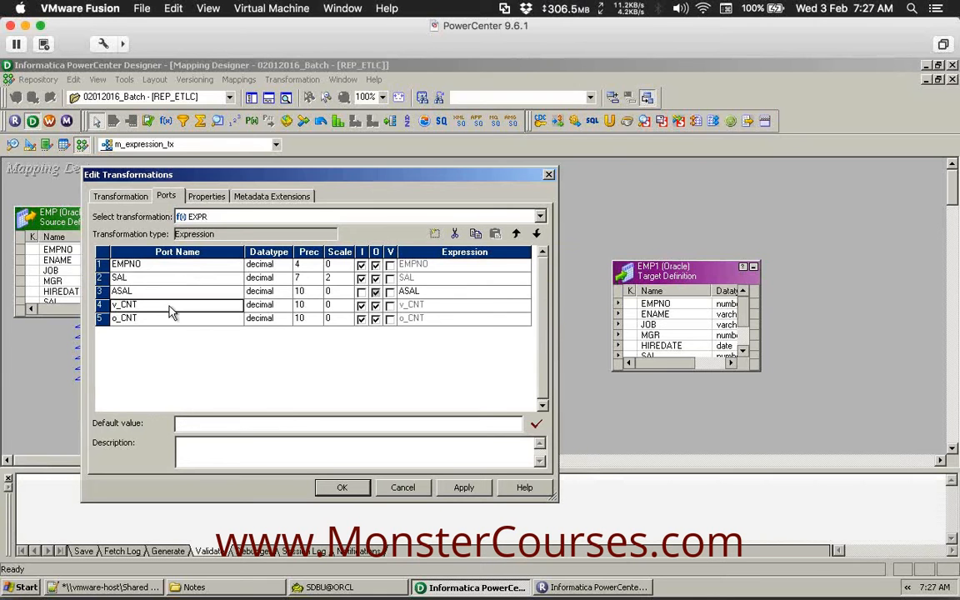
click(391, 305)
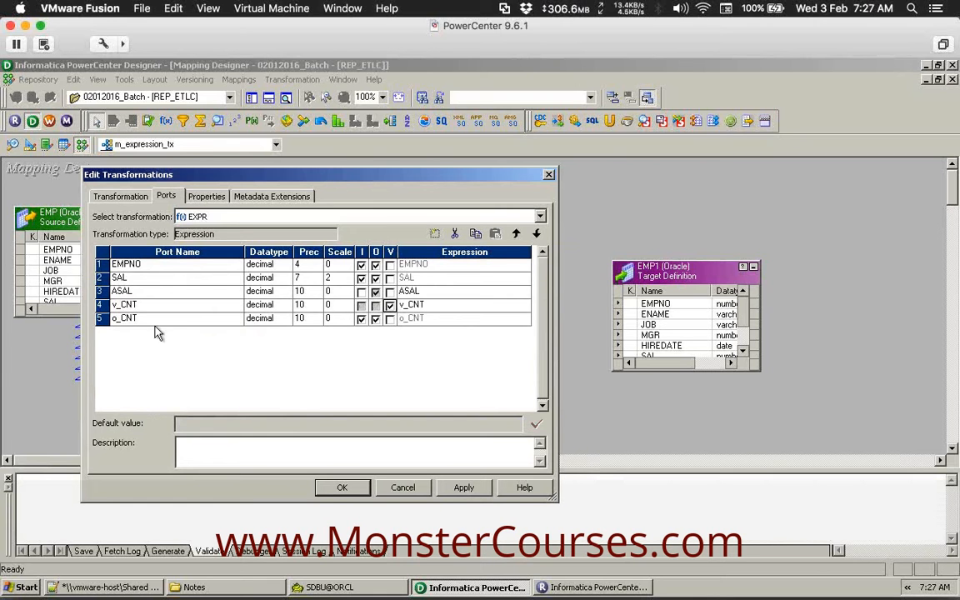
click(361, 320)
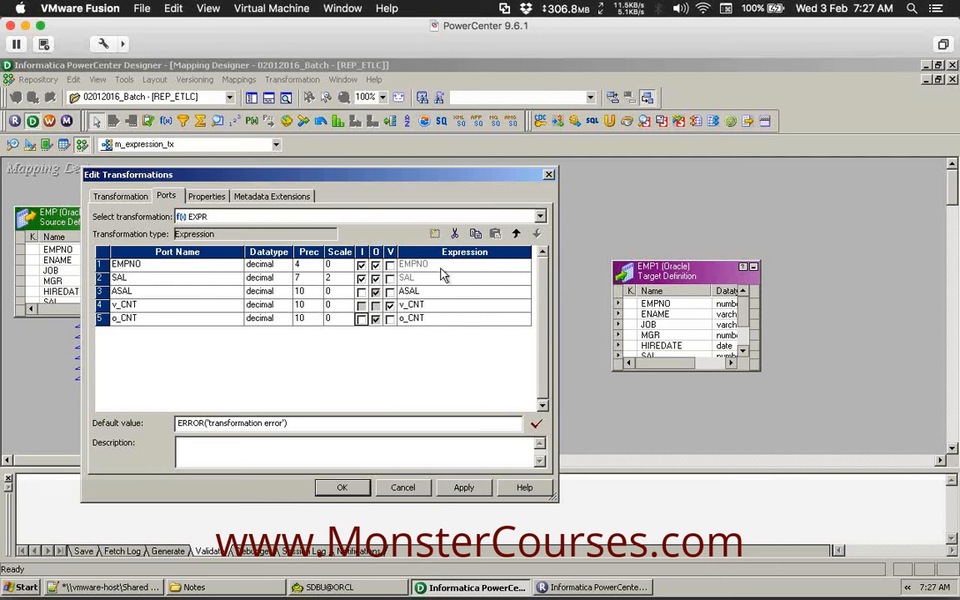
Review the ASAL, v_CNT and o_CNT expression fields, then bring up the Notepad++ notes.
click(452, 292)
click(456, 307)
click(457, 320)
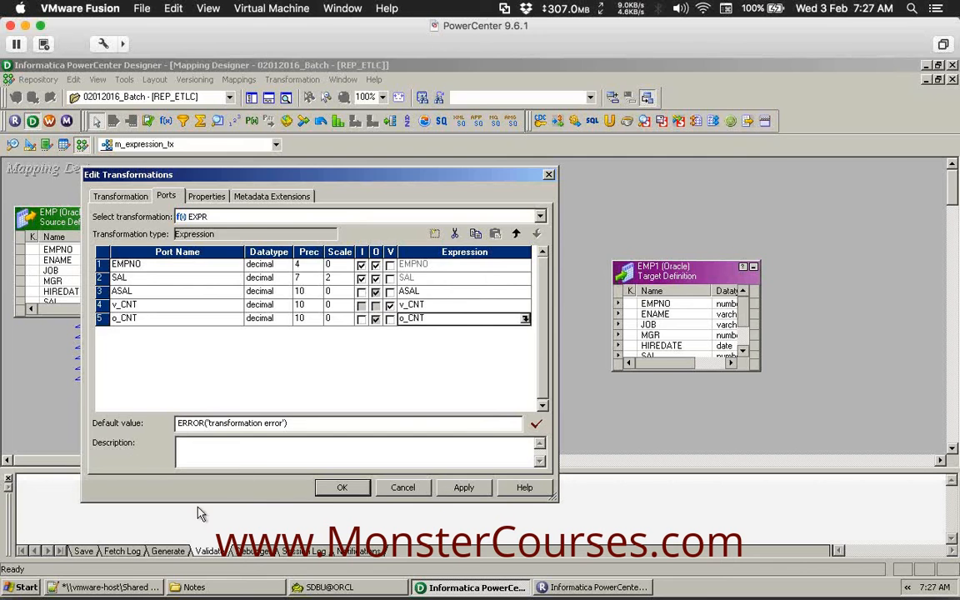
click(109, 587)
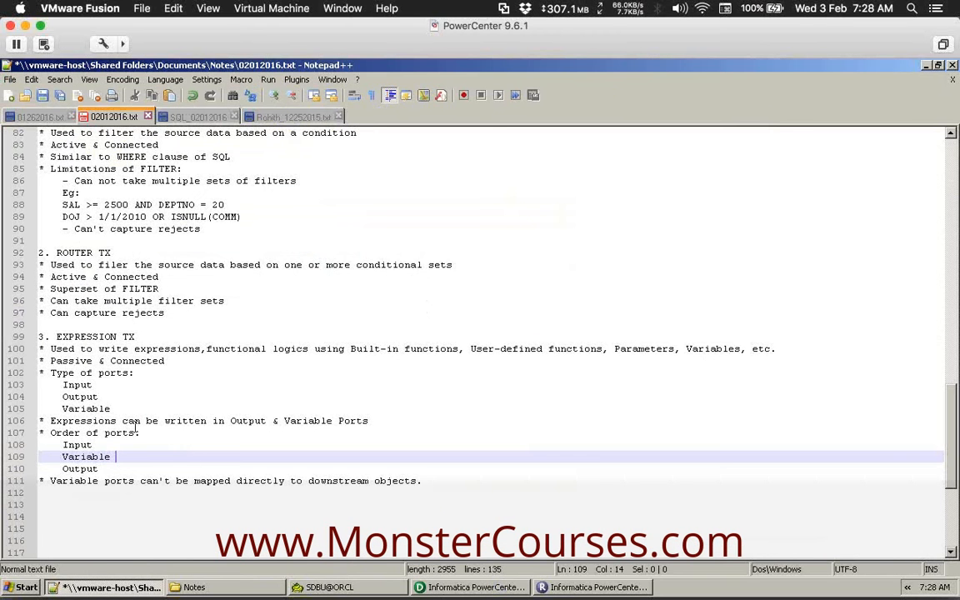
Highlight the note on line 106 about expressions in output and variable ports, then return to Designer.
drag(369, 421, 31, 427)
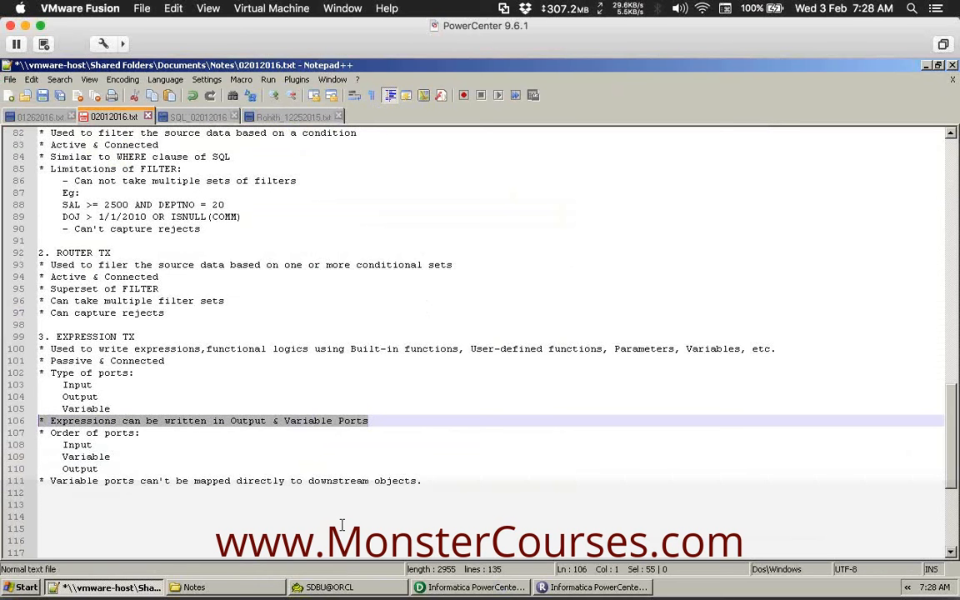
click(449, 588)
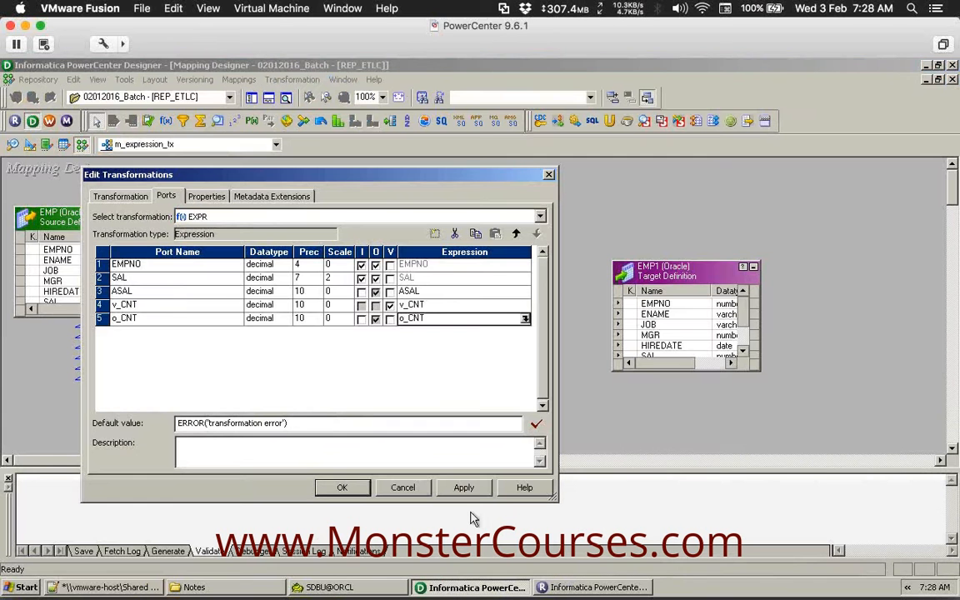
Replace ASAL's expression with SAL * 12 in the Expression Editor.
click(479, 291)
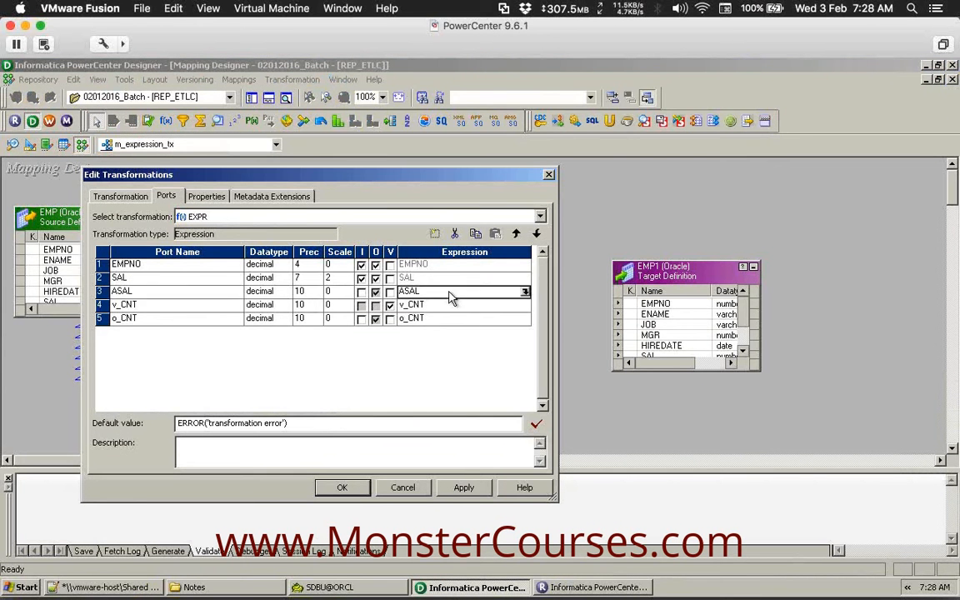
click(525, 291)
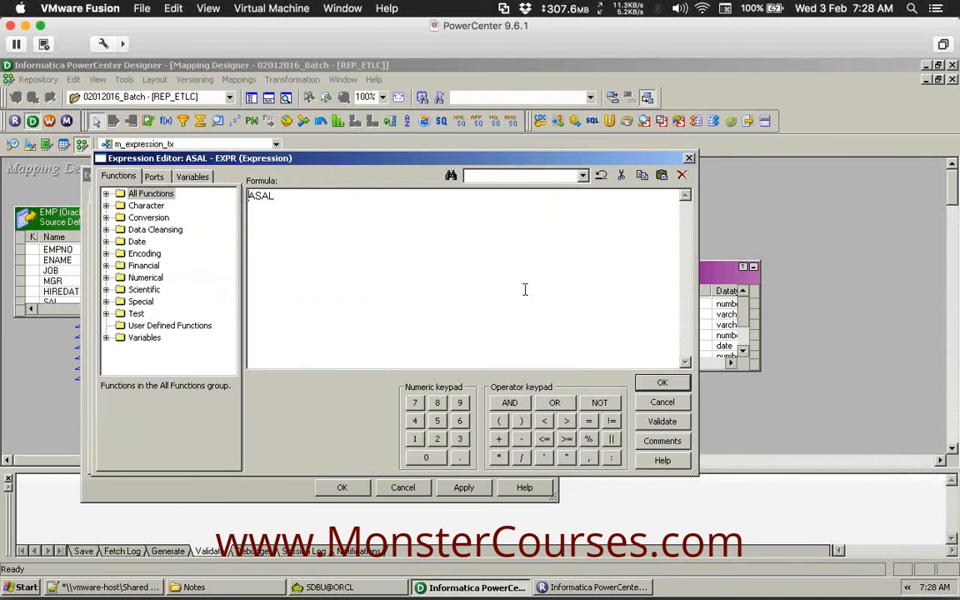
double_click(275, 197)
key(Delete)
click(155, 178)
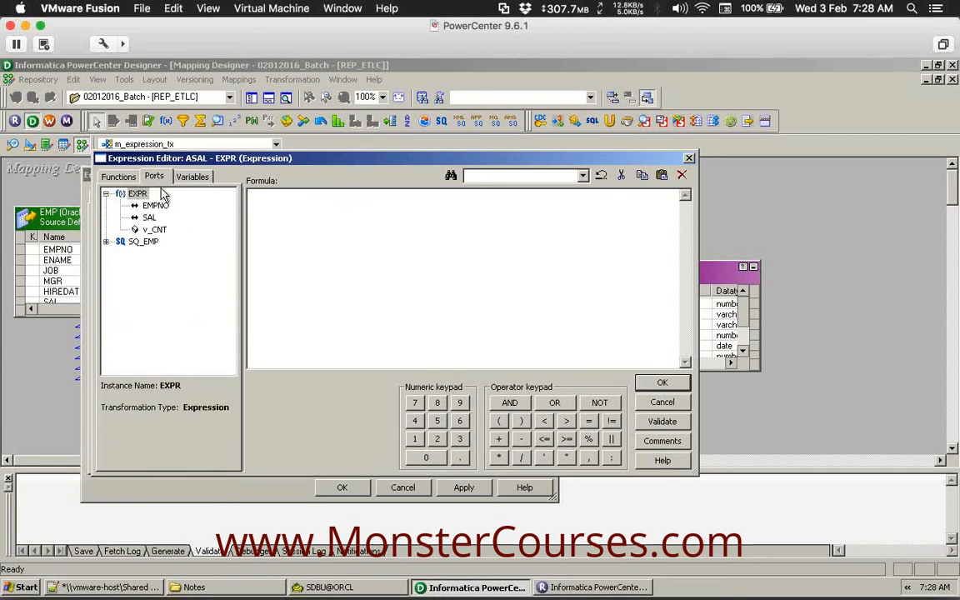
double_click(148, 218)
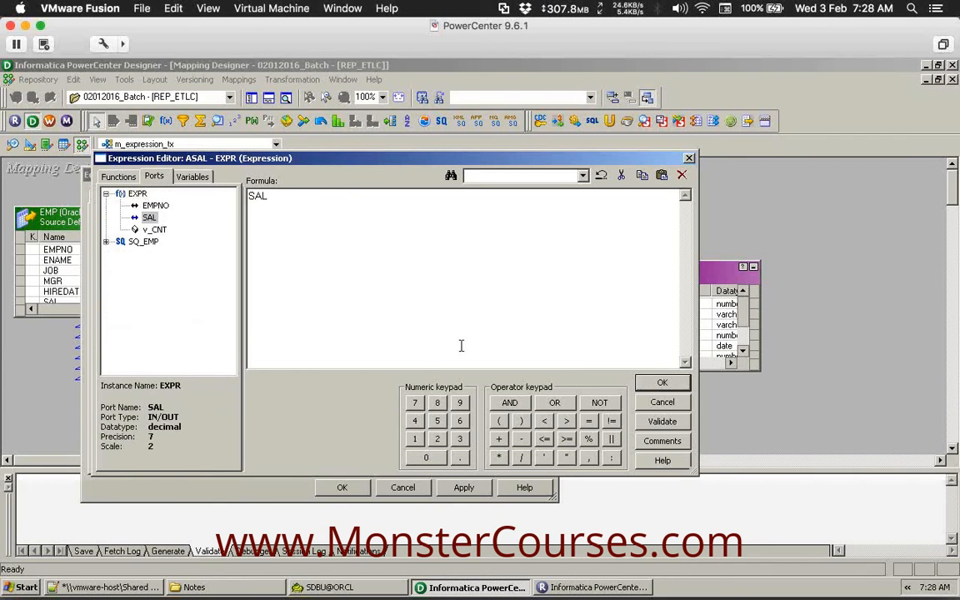
click(498, 456)
click(414, 438)
click(437, 438)
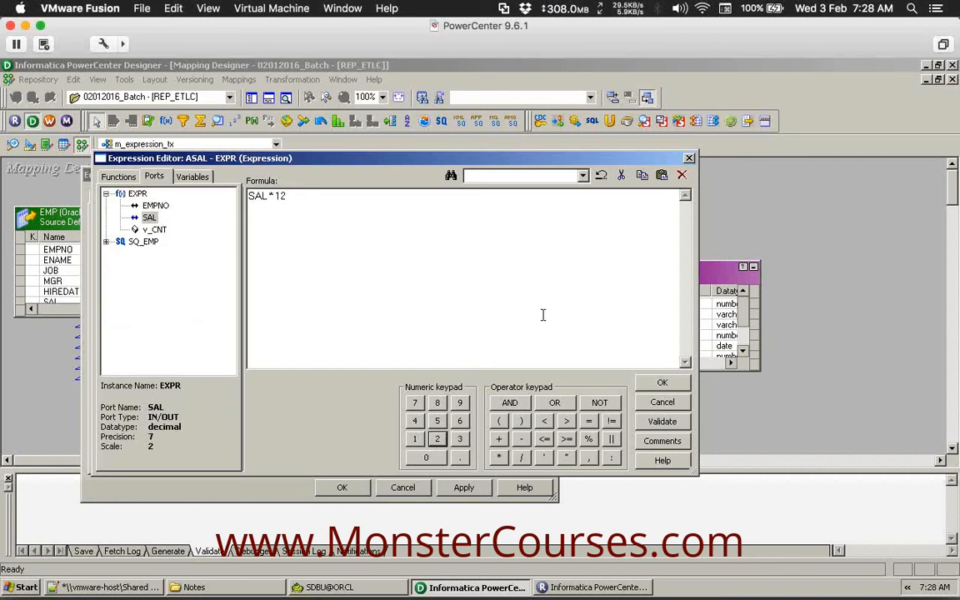
Validate the SAL * 12 formula and accept it as ASAL's expression.
mouse_move(512, 160)
mouse_down()
mouse_move(570, 160)
mouse_move(511, 133)
mouse_move(476, 154)
mouse_move(500, 167)
mouse_move(512, 152)
mouse_up()
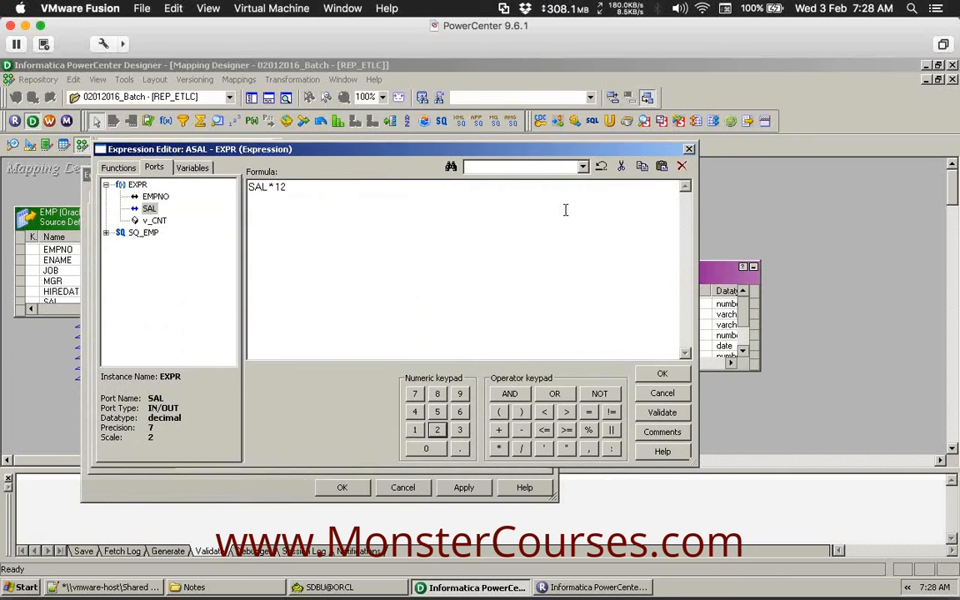
click(662, 414)
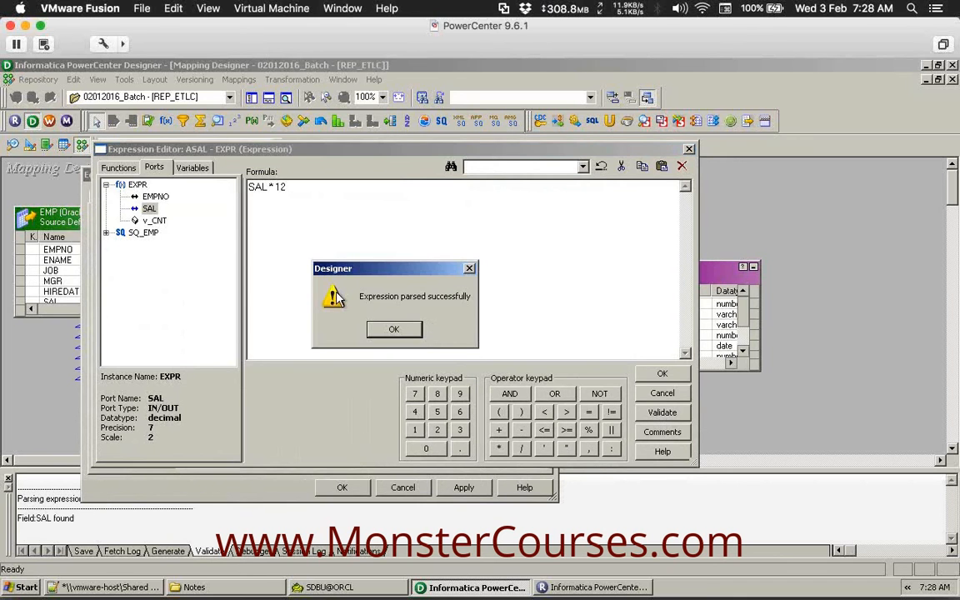
click(393, 331)
click(667, 374)
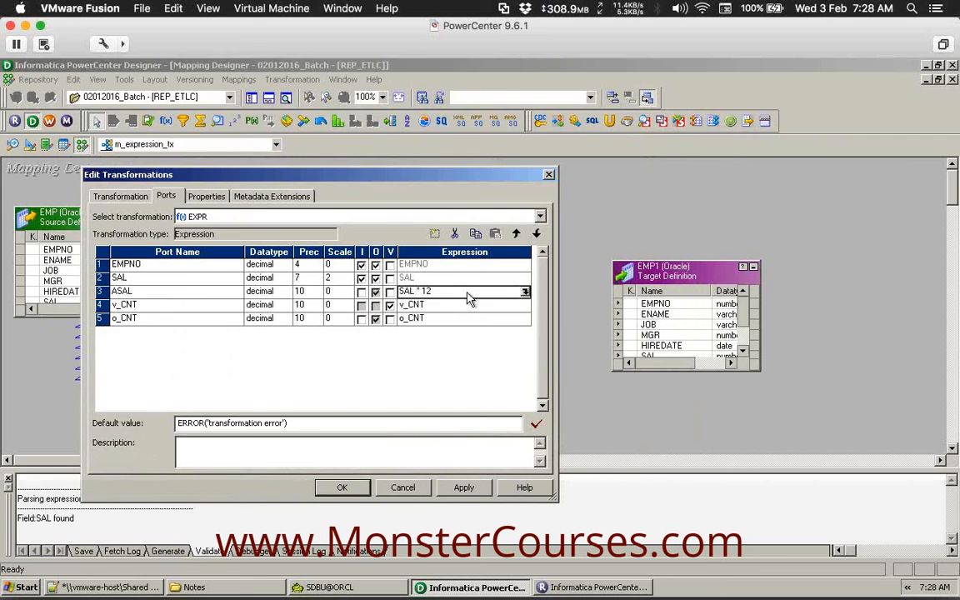
Set v_CNT's expression to v_CNT + 1 and validate that it parses.
click(199, 305)
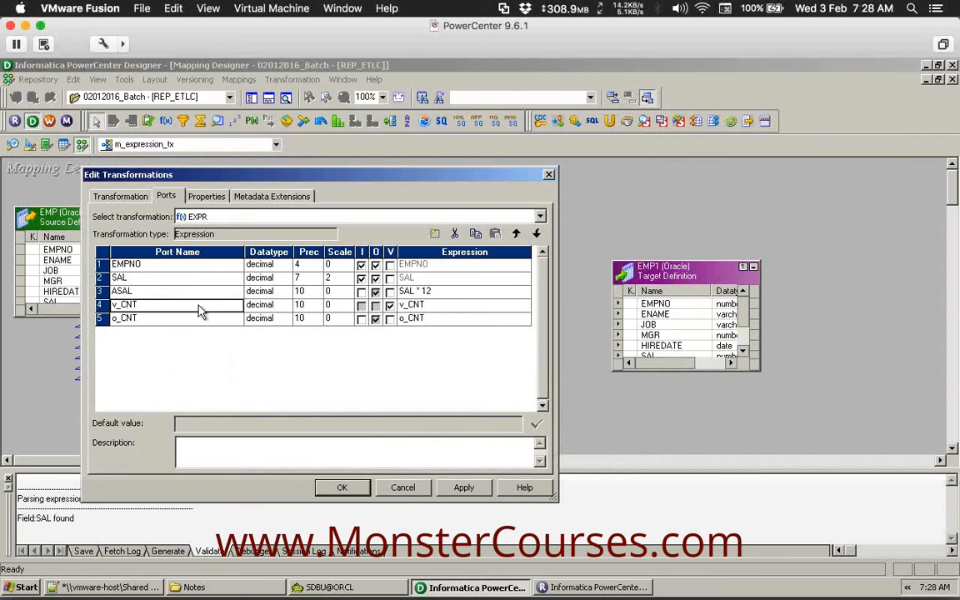
click(446, 309)
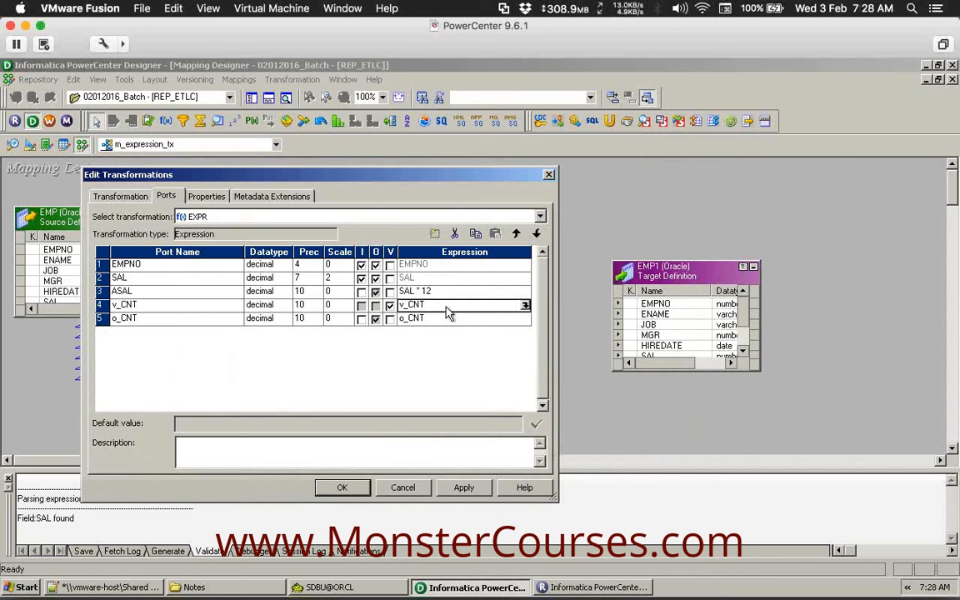
click(525, 306)
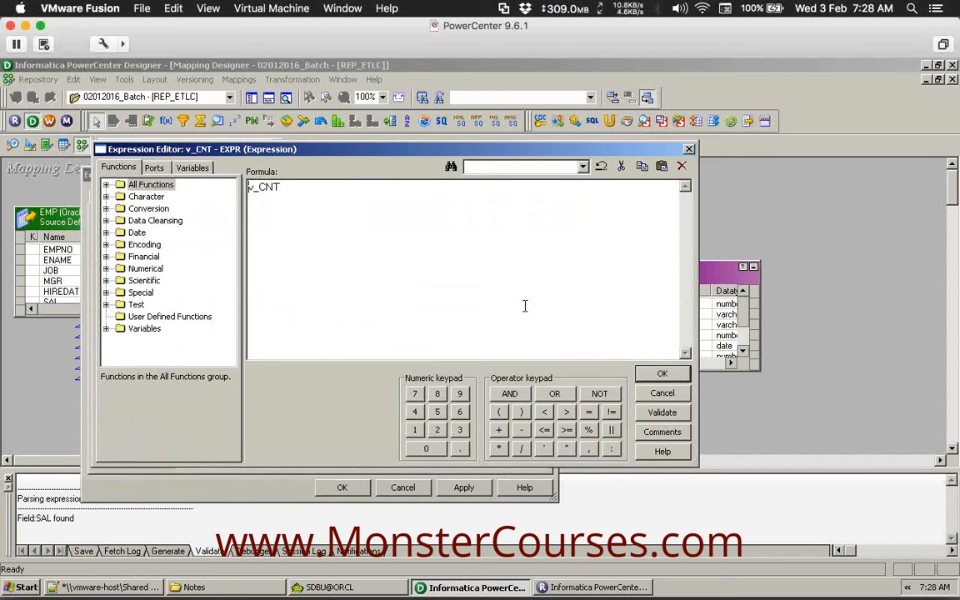
click(499, 429)
click(414, 431)
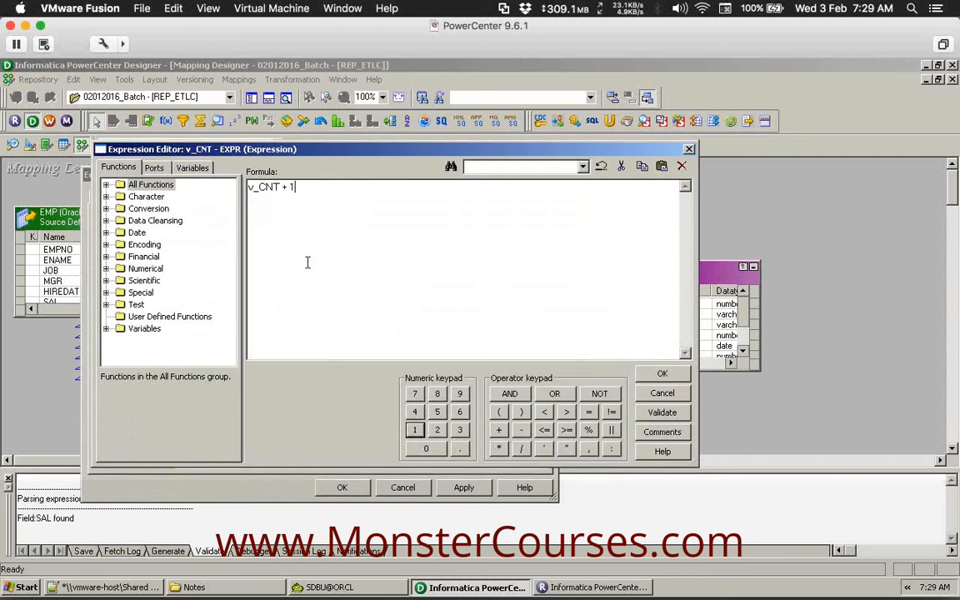
drag(313, 193, 228, 188)
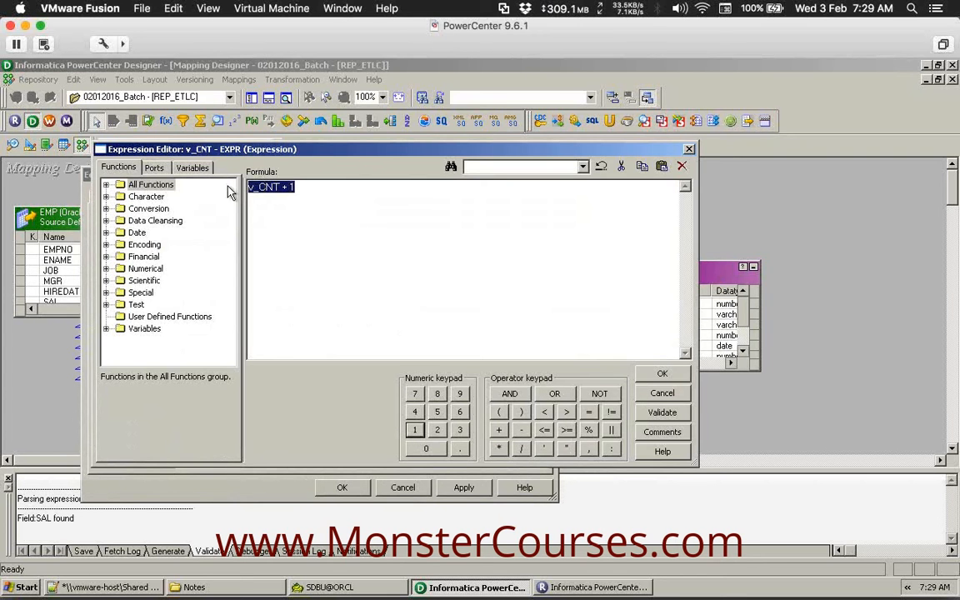
click(300, 189)
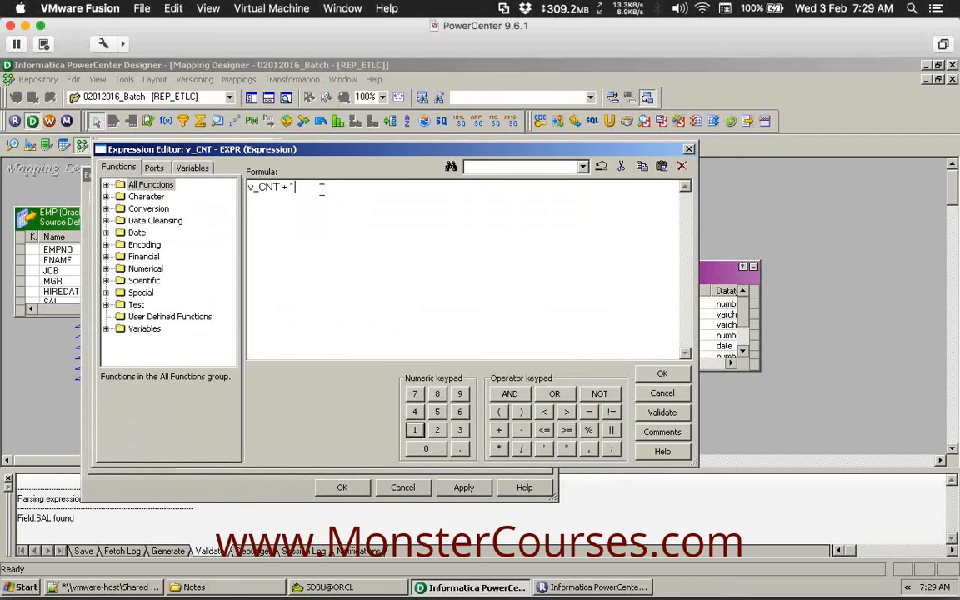
click(663, 413)
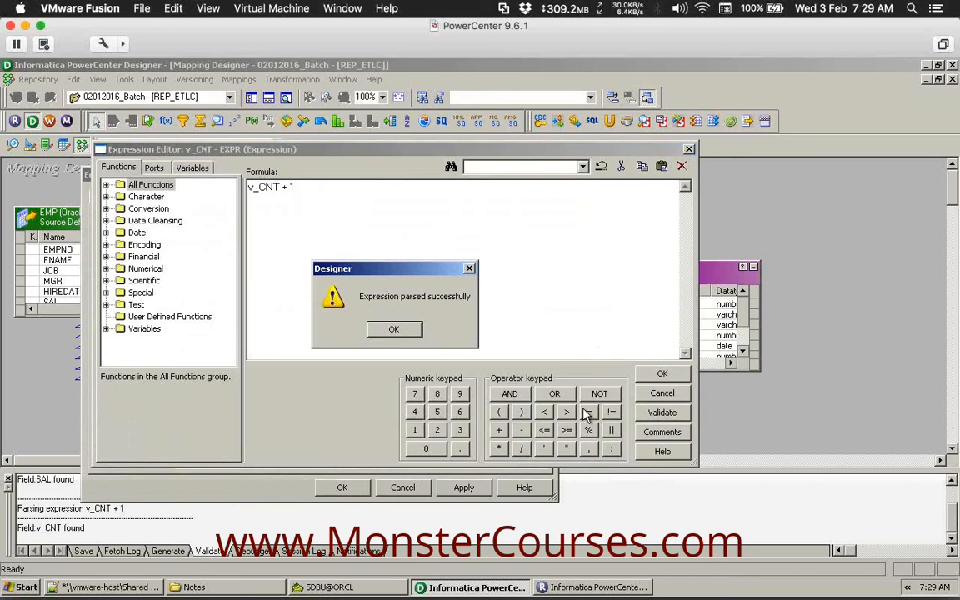
click(394, 330)
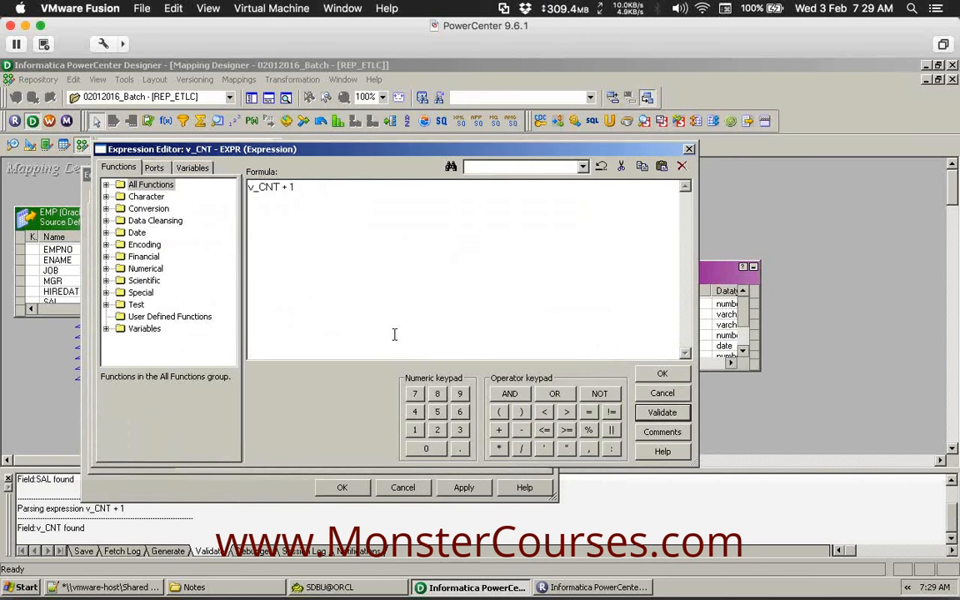
click(662, 374)
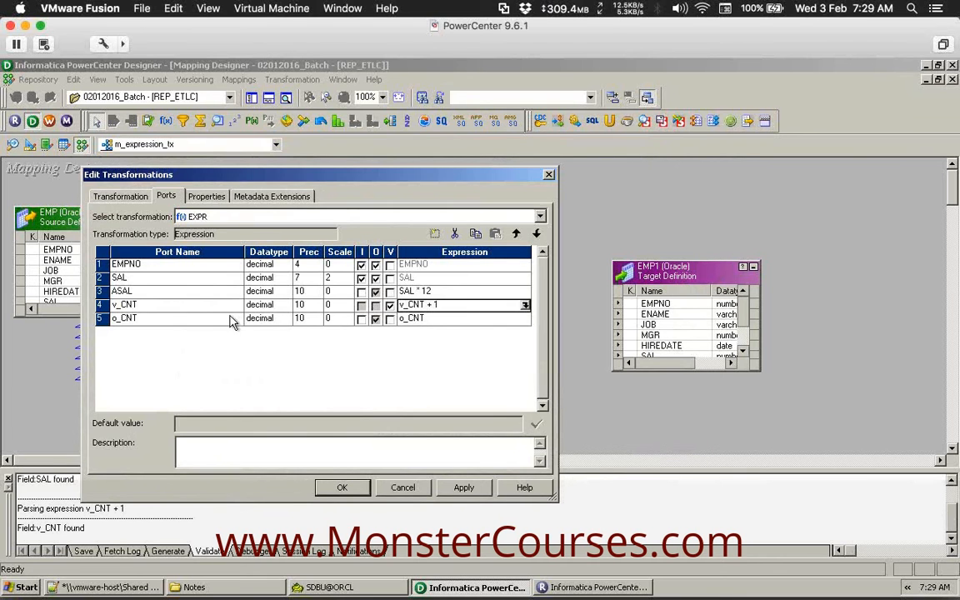
click(220, 321)
click(457, 317)
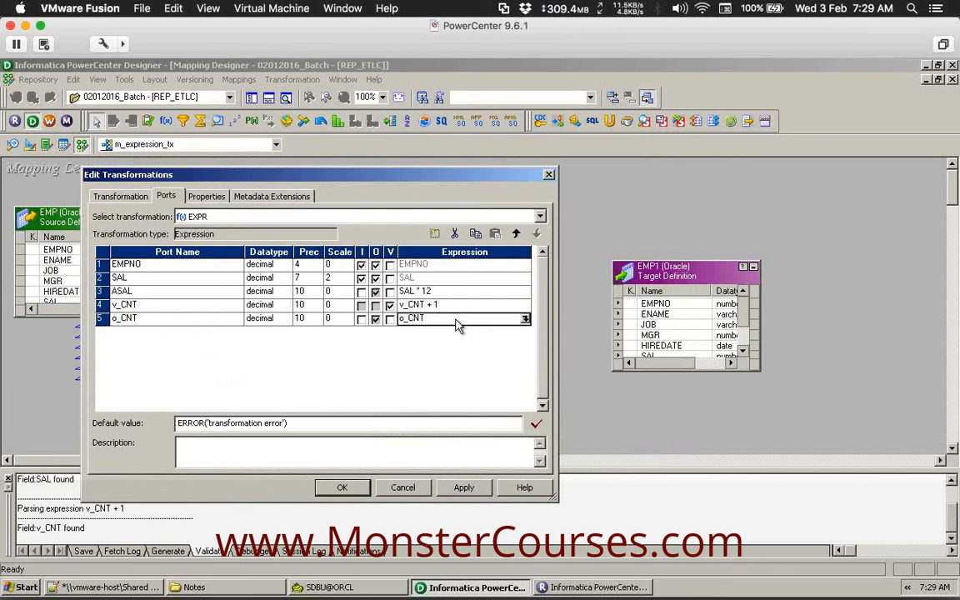
Replace o_CNT's placeholder expression with the v_CNT port and validate it parses.
click(525, 320)
double_click(266, 188)
key(Delete)
click(154, 168)
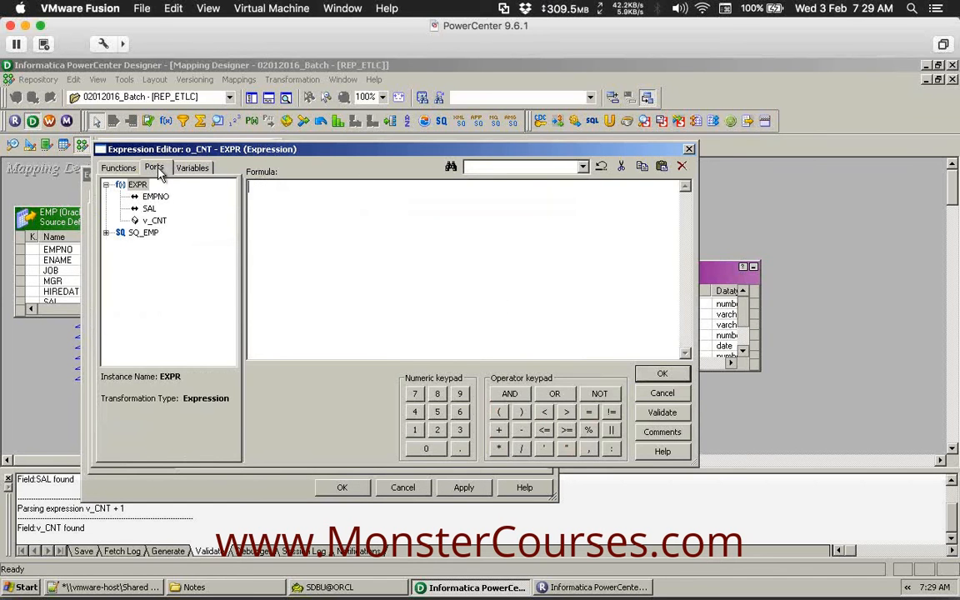
click(154, 220)
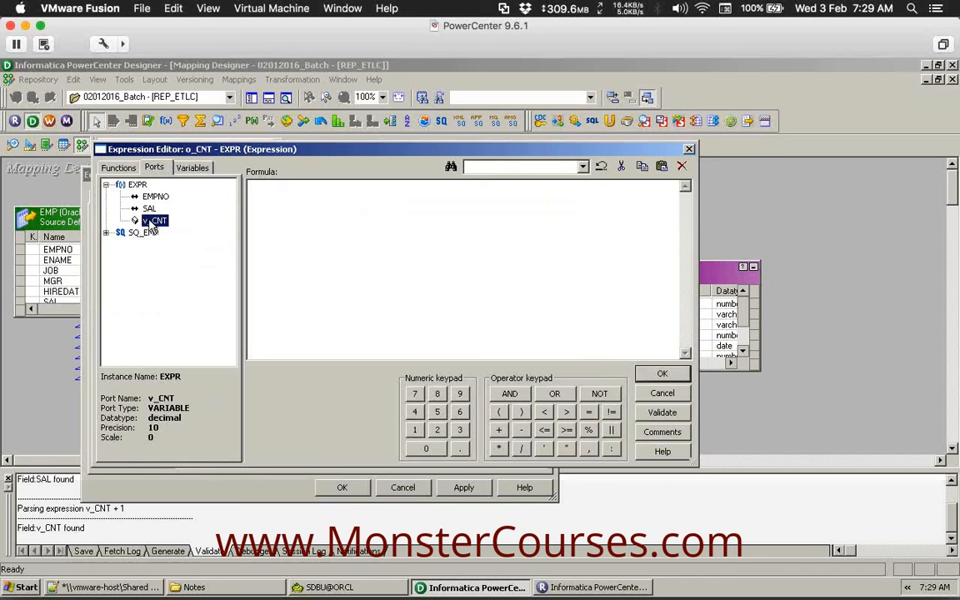
double_click(150, 223)
drag(313, 197, 238, 199)
click(293, 193)
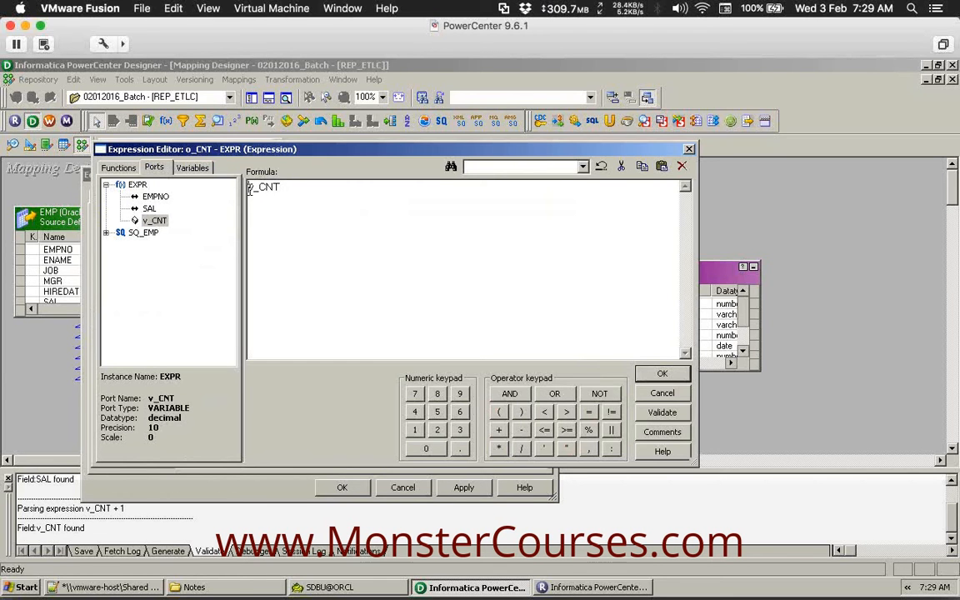
drag(293, 194, 248, 188)
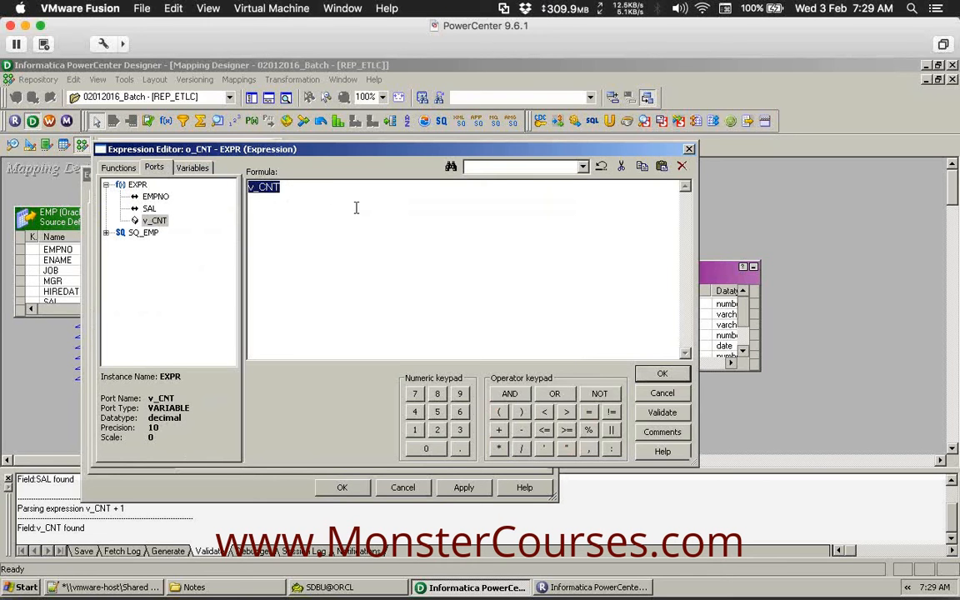
click(646, 413)
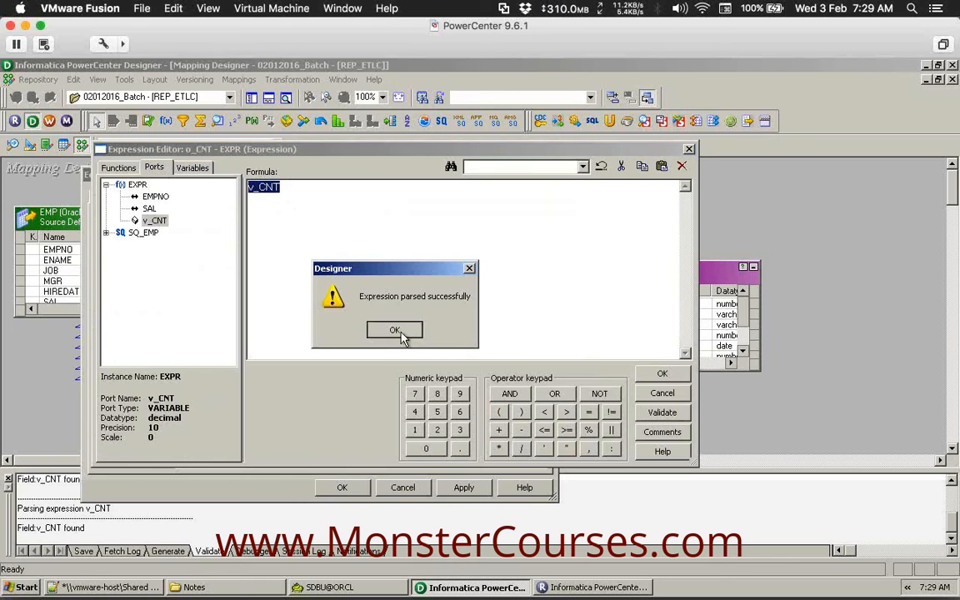
click(394, 330)
click(661, 374)
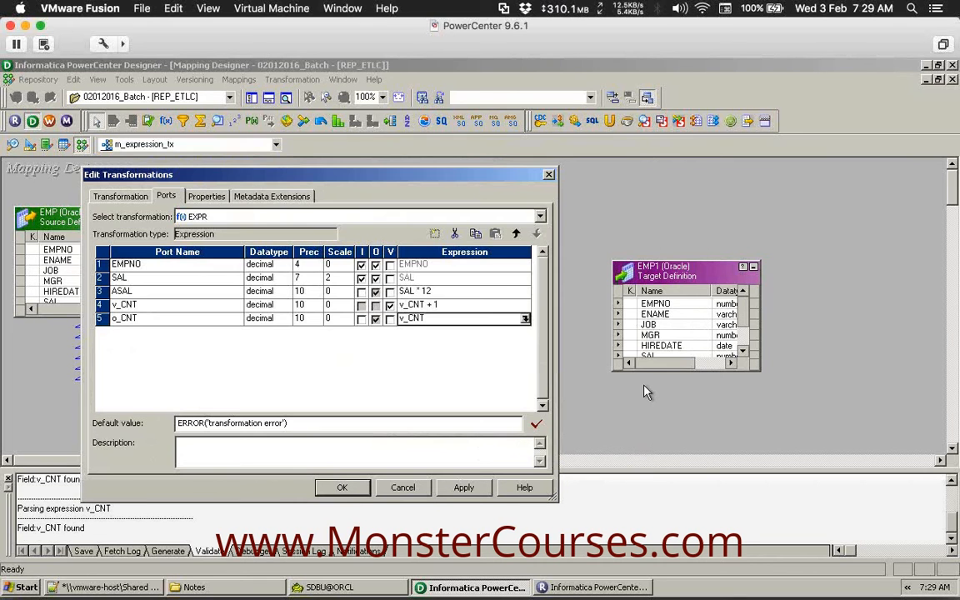
Apply the EXPR port changes, close the dialog, and shorten the EXPR box on the canvas.
click(464, 488)
click(158, 305)
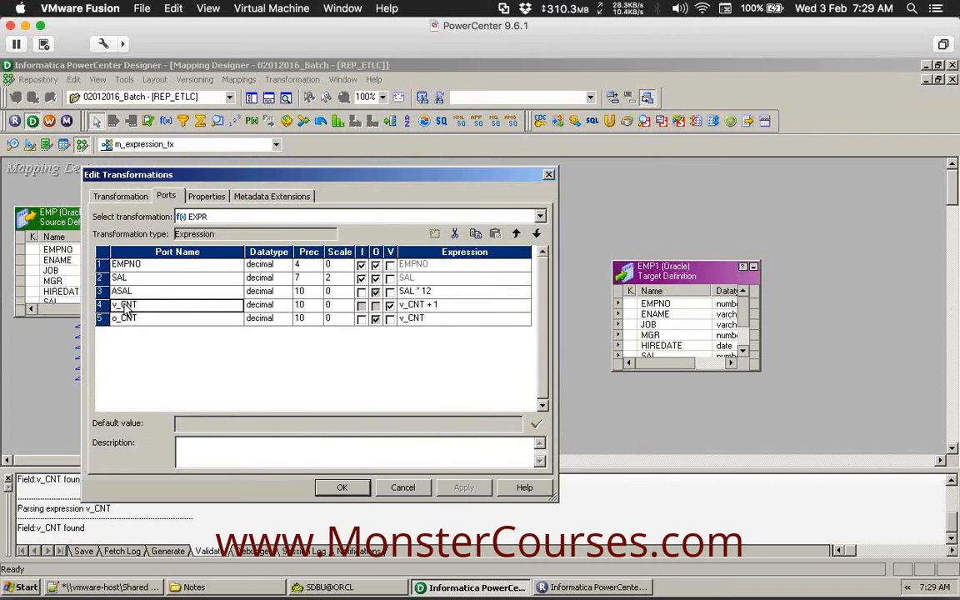
click(107, 305)
click(147, 307)
click(343, 488)
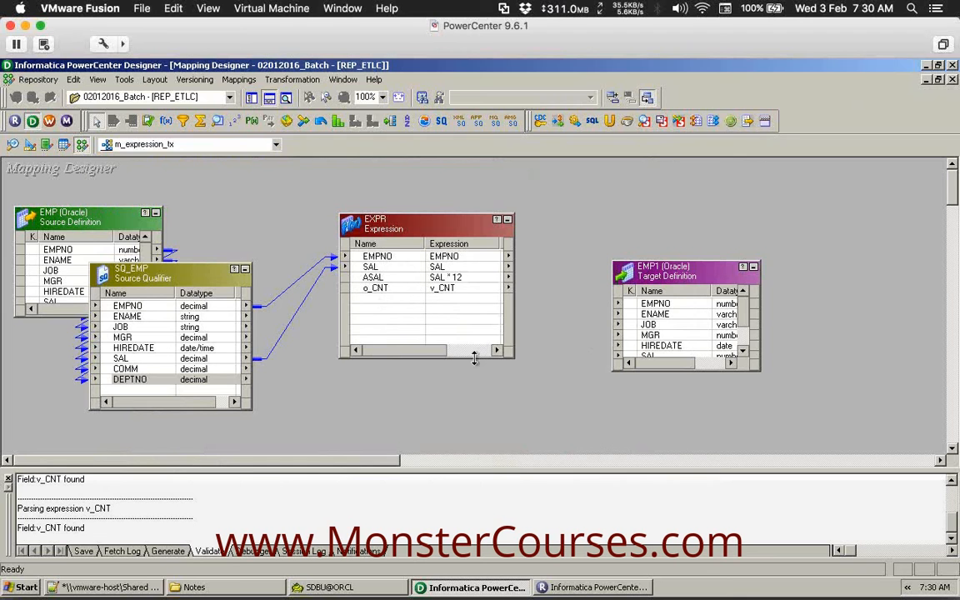
drag(473, 357, 474, 333)
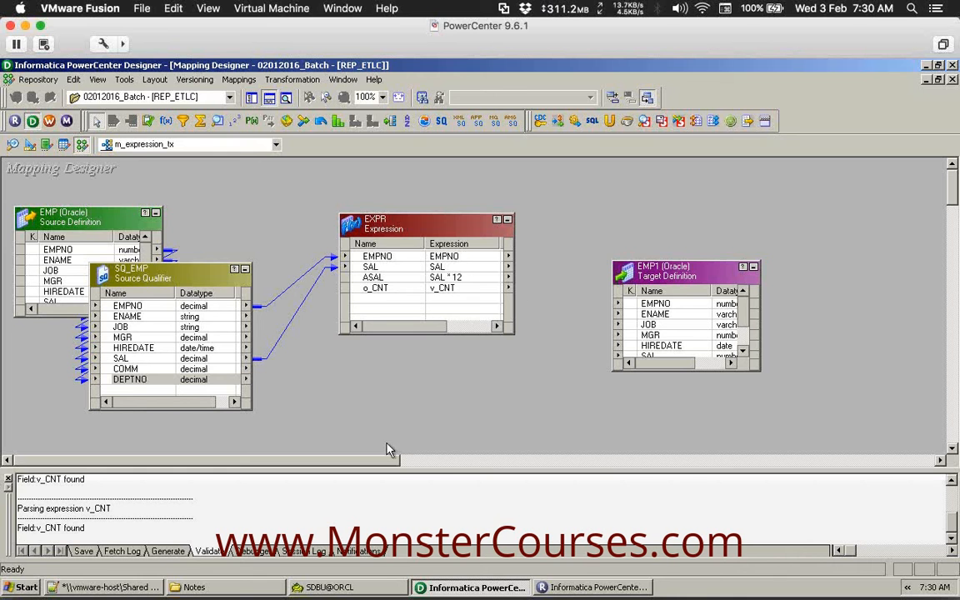
click(100, 587)
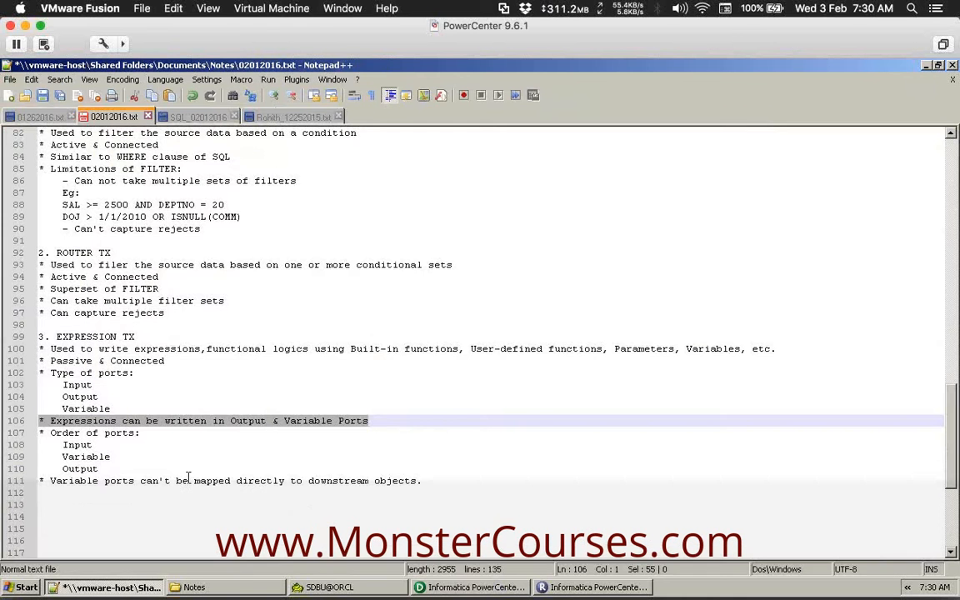
drag(428, 481, 29, 483)
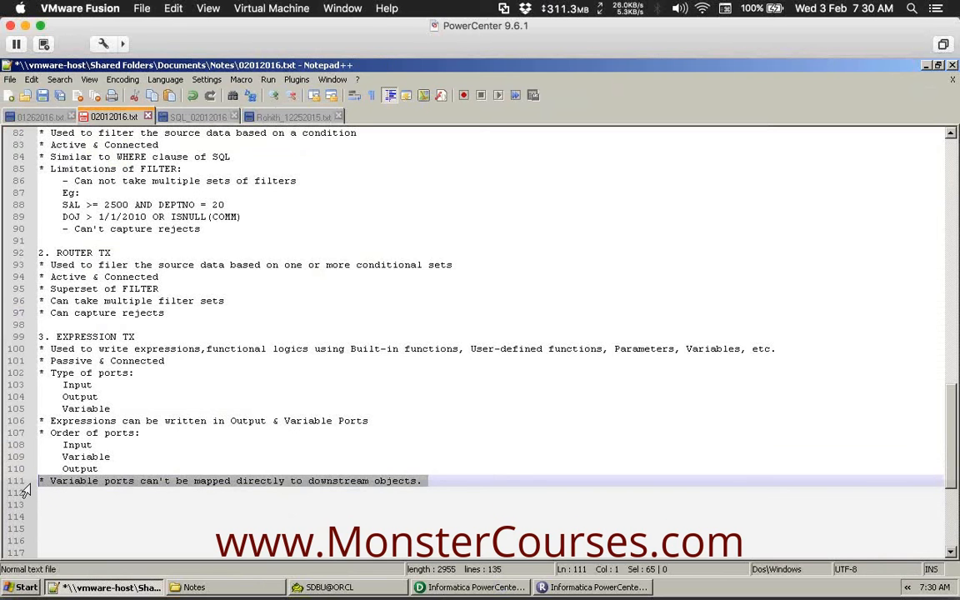
click(457, 588)
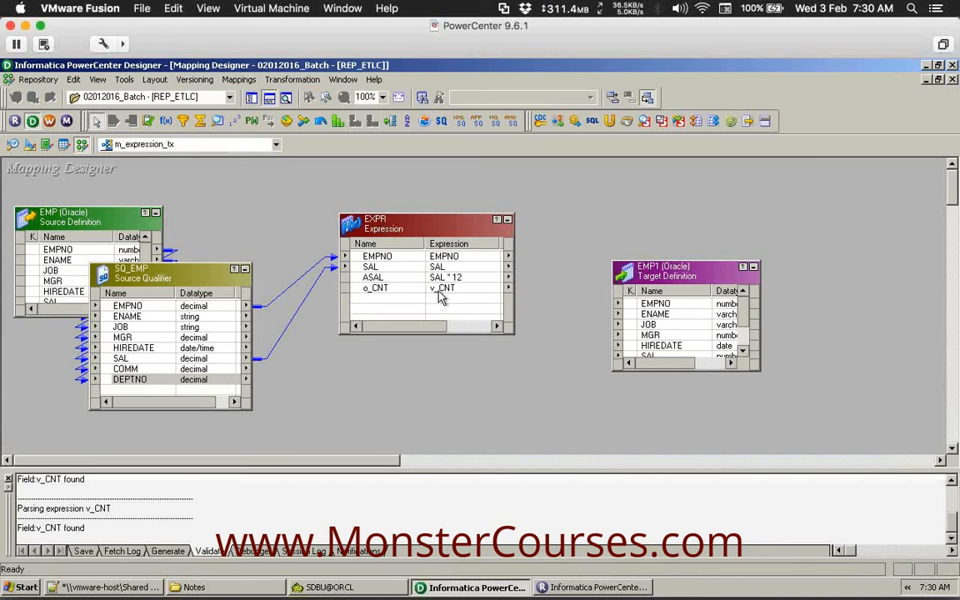
Reopen EXPR to check its port list, including the v_CNT variable port.
double_click(412, 227)
click(166, 197)
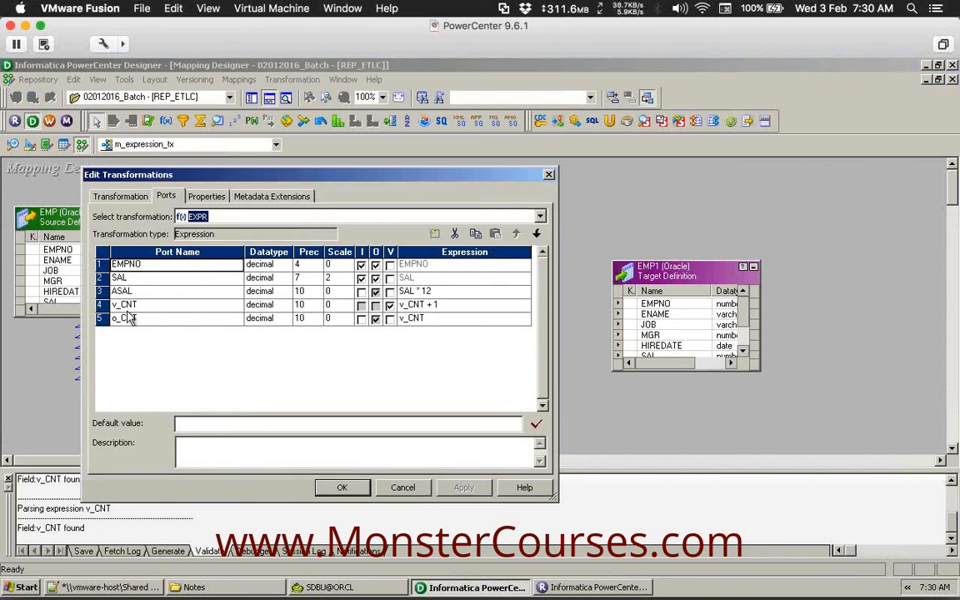
click(100, 304)
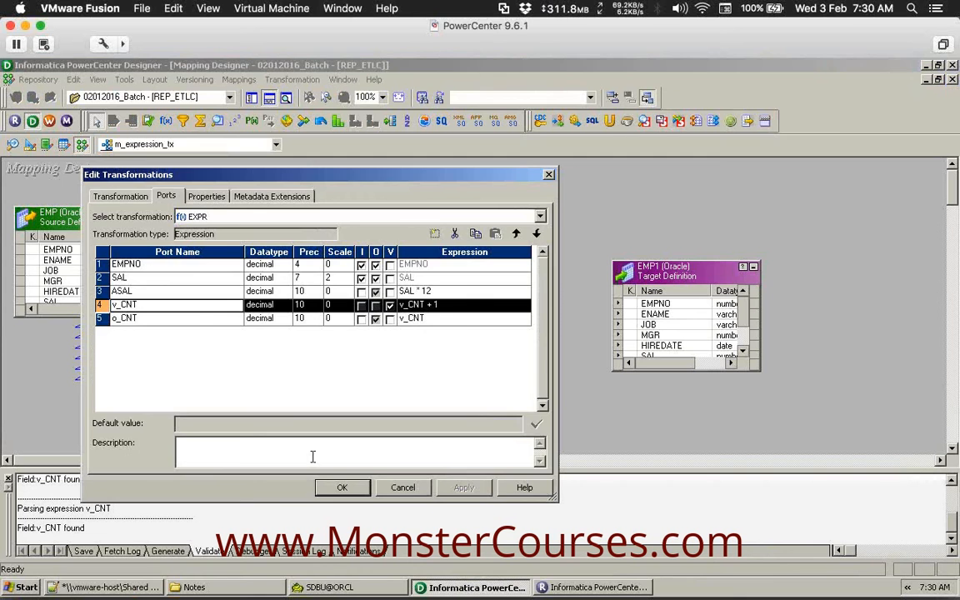
click(338, 487)
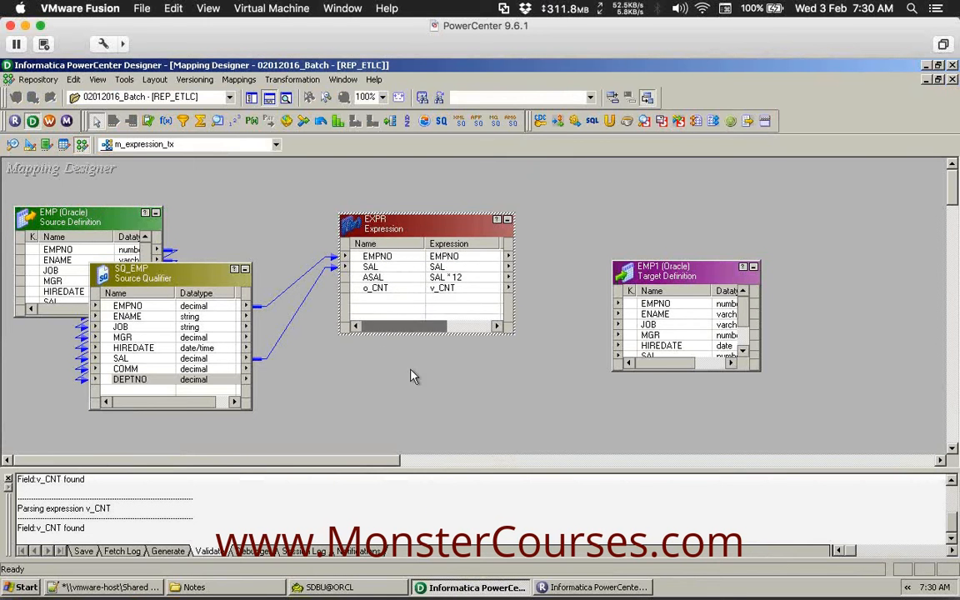
Link EXPR's EMPNO, SAL, o_CNT and ASAL to EMP1's EMPNO, SAL, DEPTNO and COMM.
click(383, 259)
drag(384, 265, 646, 308)
drag(667, 262, 667, 213)
click(359, 268)
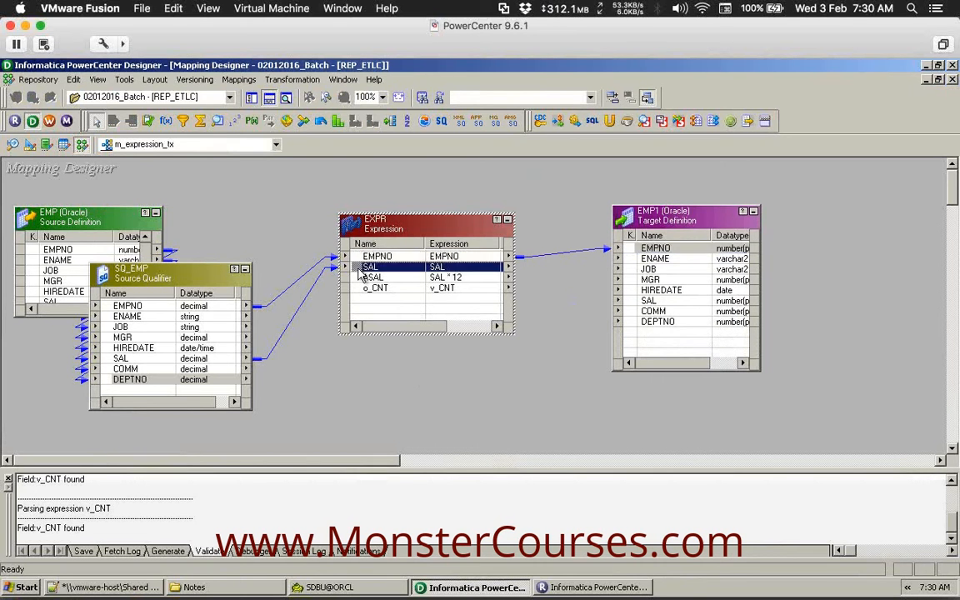
drag(360, 273, 655, 300)
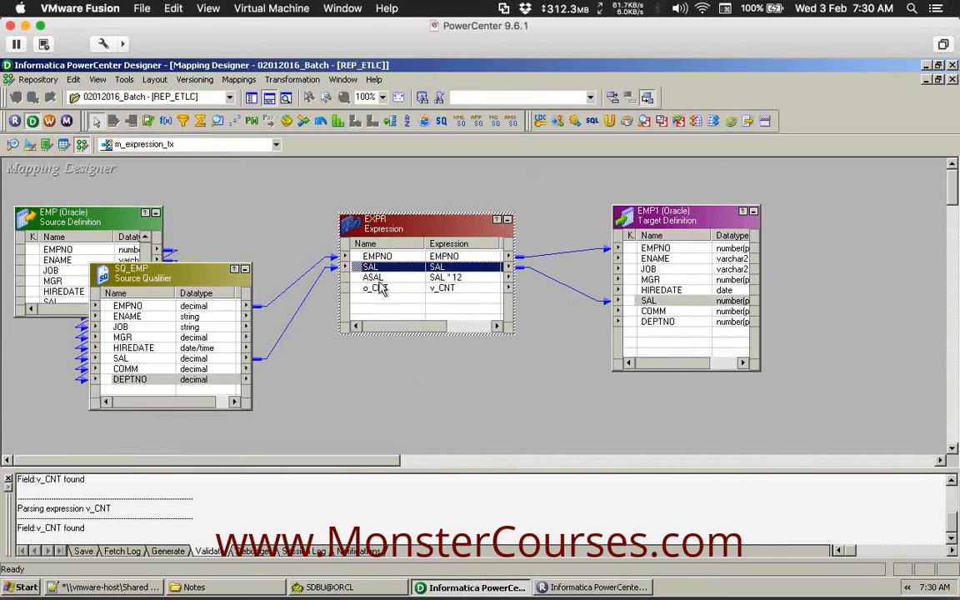
drag(371, 289, 654, 325)
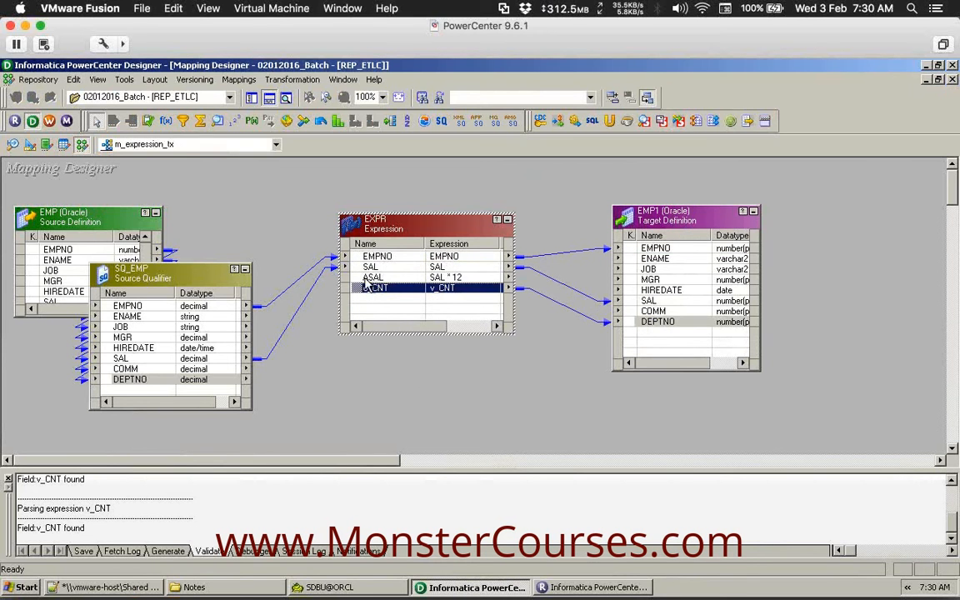
drag(360, 278, 655, 311)
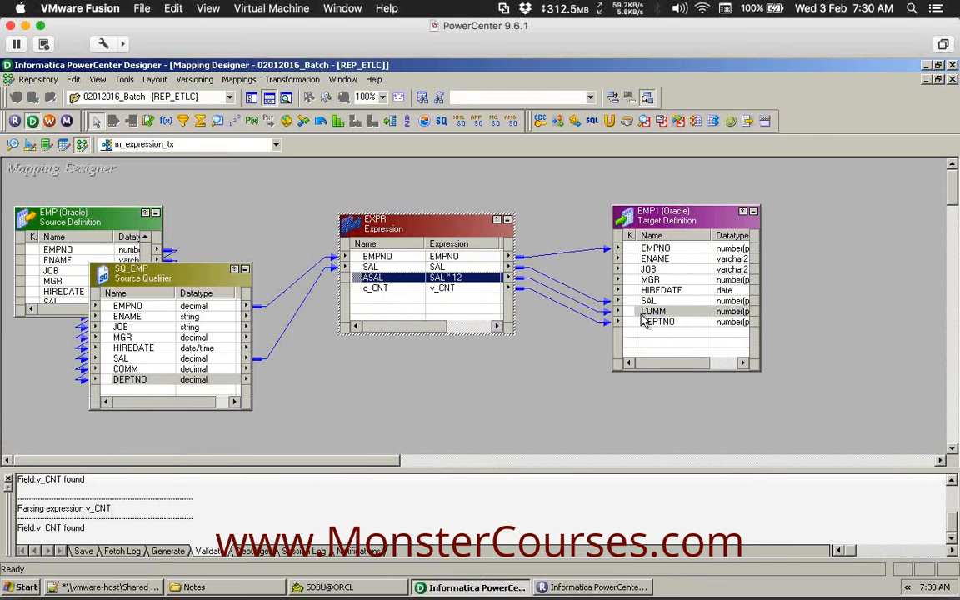
click(560, 225)
Save m_expression_tx as VALID and arrange all transformations in a horizontal row.
key(ctrl+s)
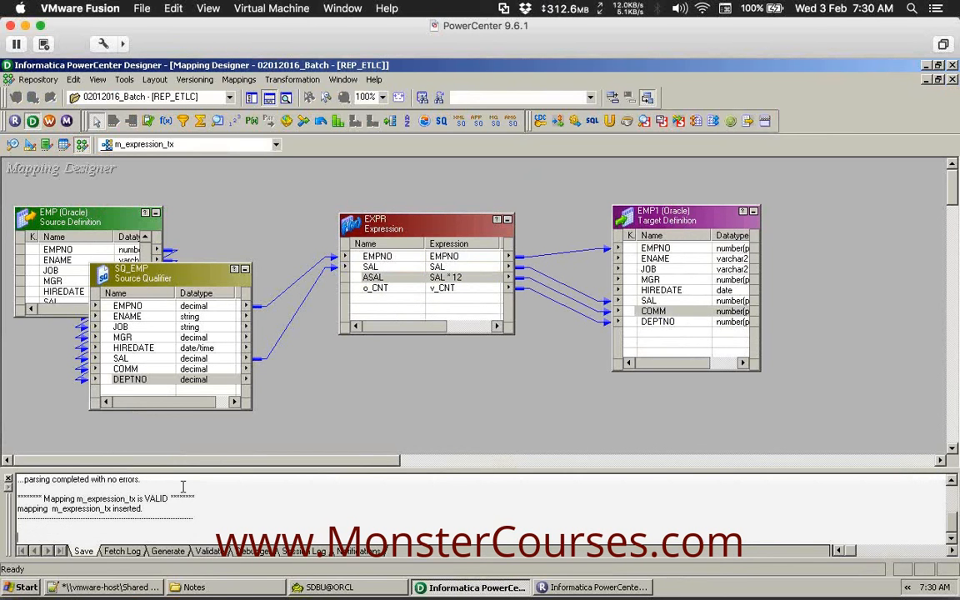
drag(177, 500, 6, 498)
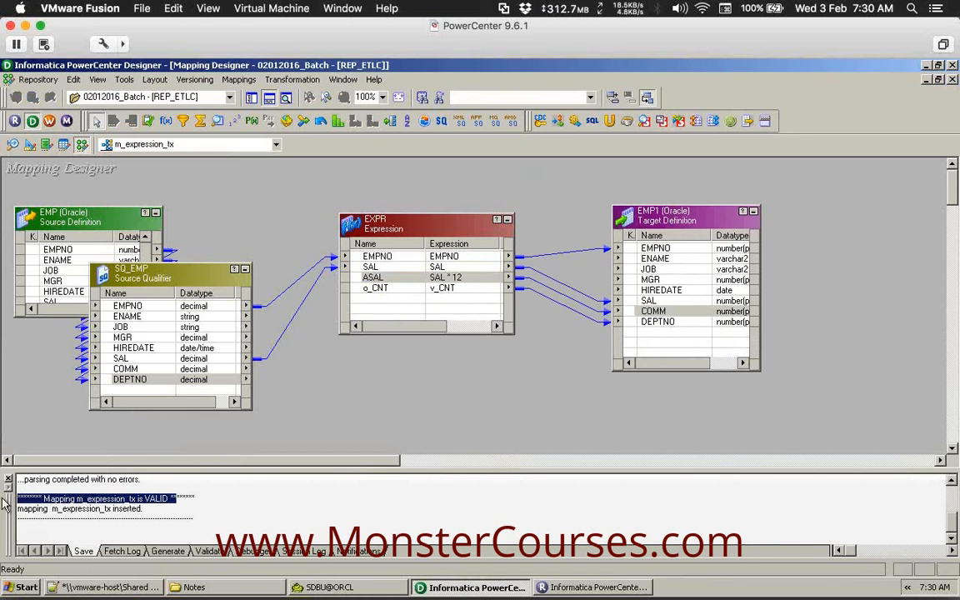
right_click(282, 212)
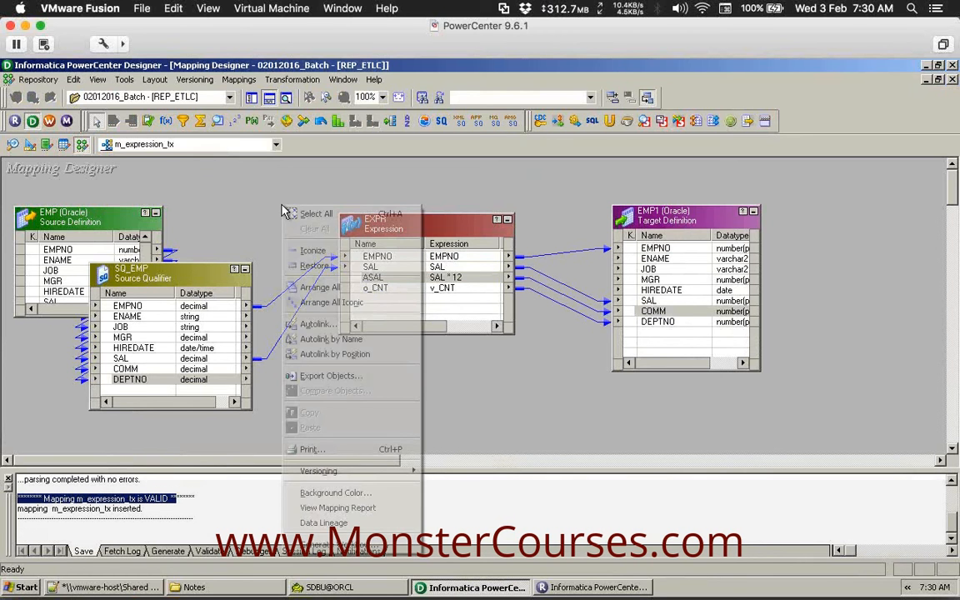
click(335, 285)
click(176, 500)
drag(207, 500, 18, 495)
click(260, 431)
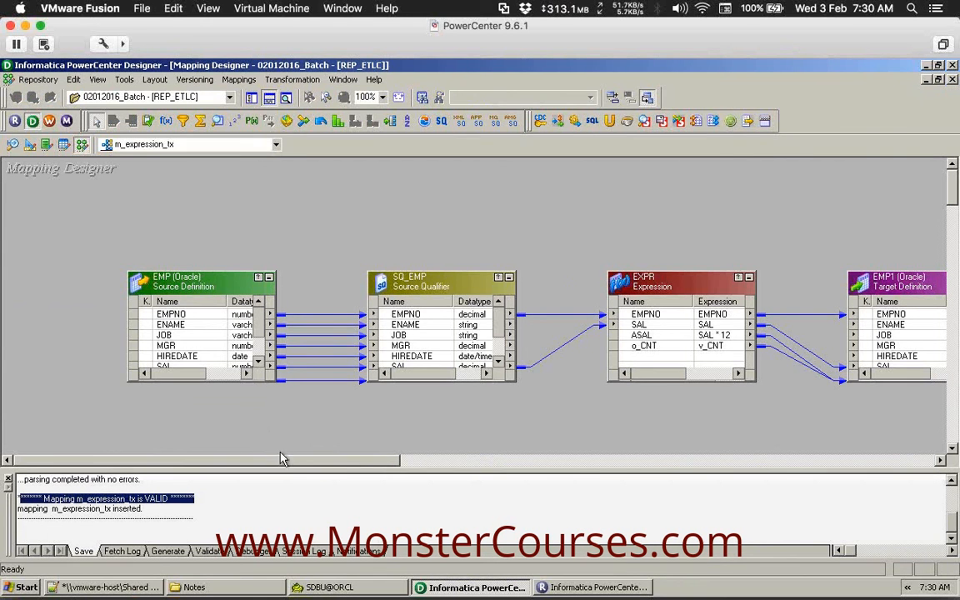
drag(281, 461, 303, 461)
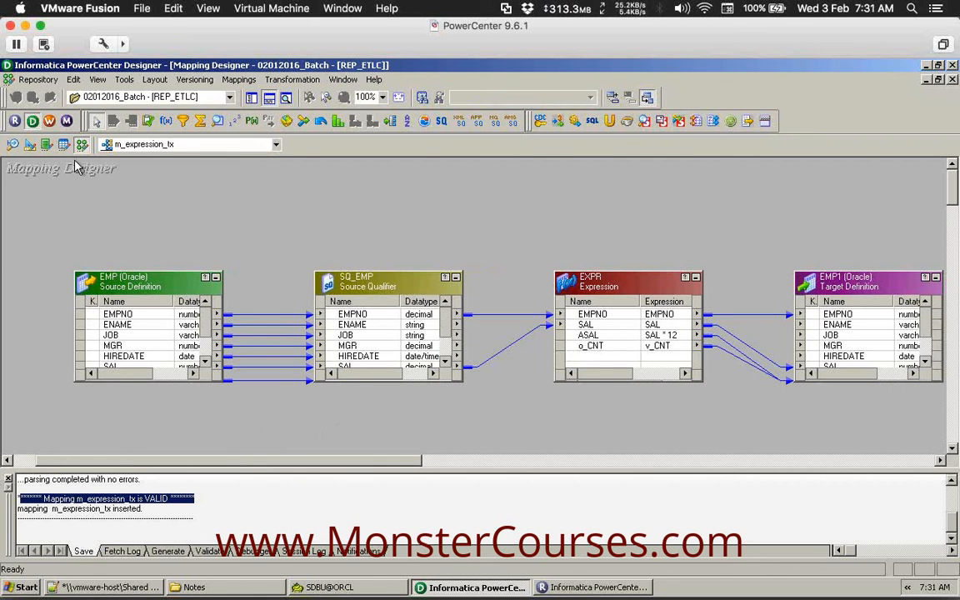
Open Workflow Manager maximized, validate the s_m_router_tx session, and save wf_m_router_tx.
click(55, 122)
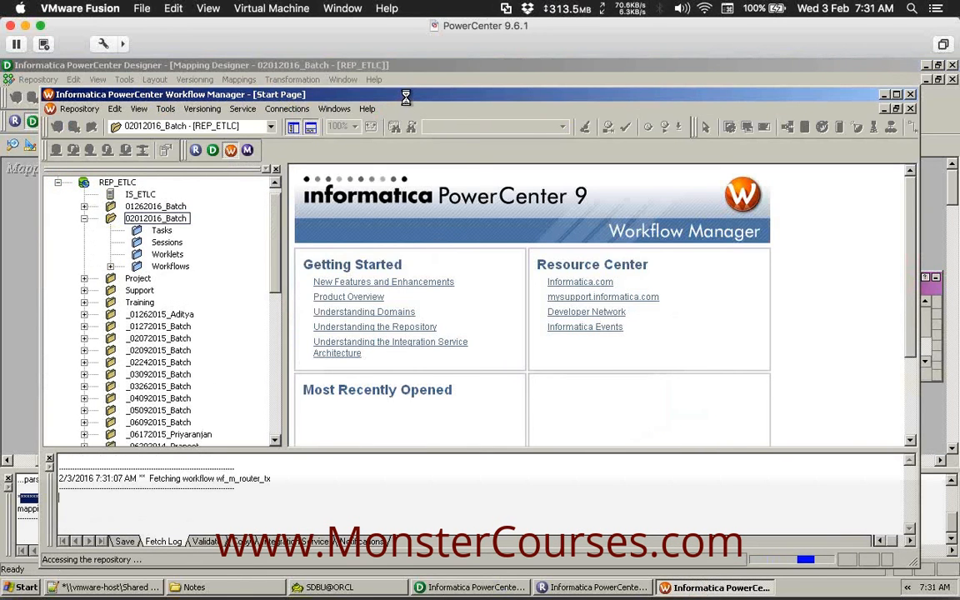
double_click(409, 97)
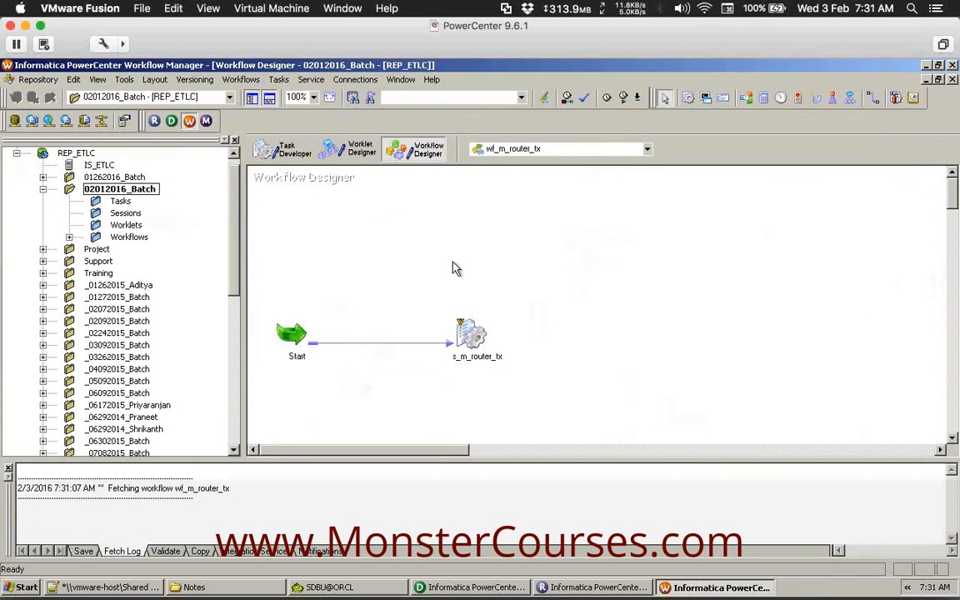
key(ctrl+s)
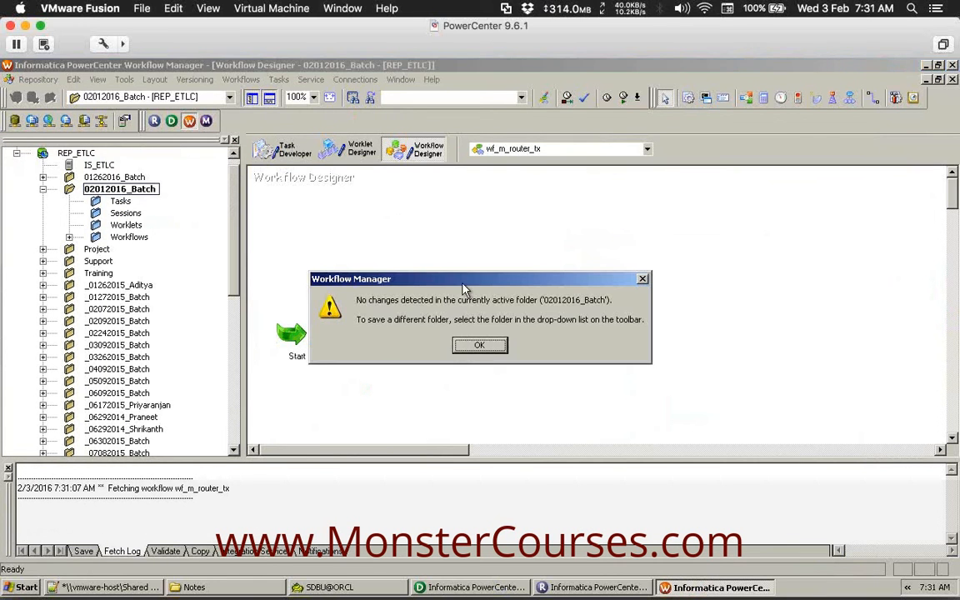
click(480, 346)
right_click(461, 335)
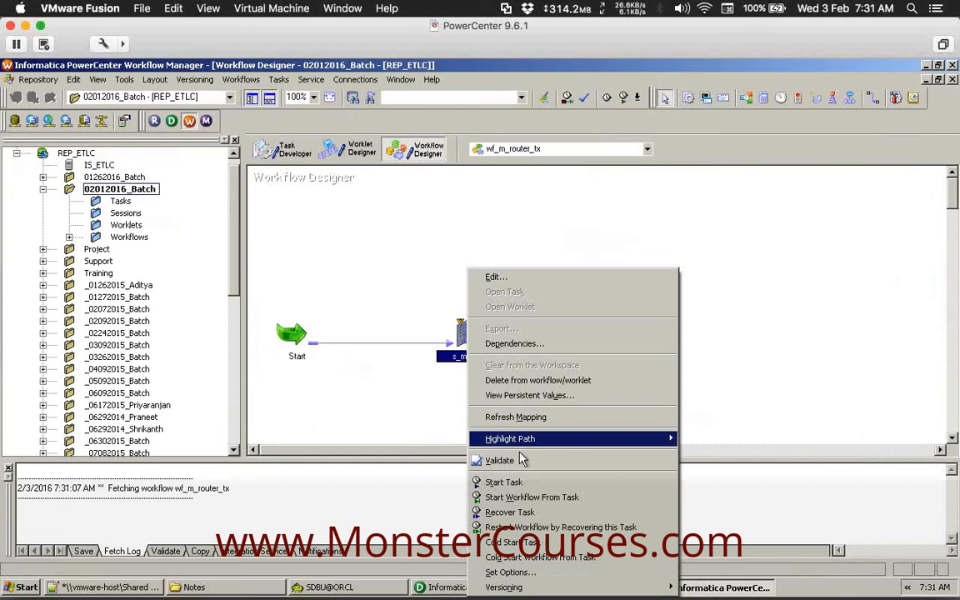
click(499, 460)
key(ctrl+s)
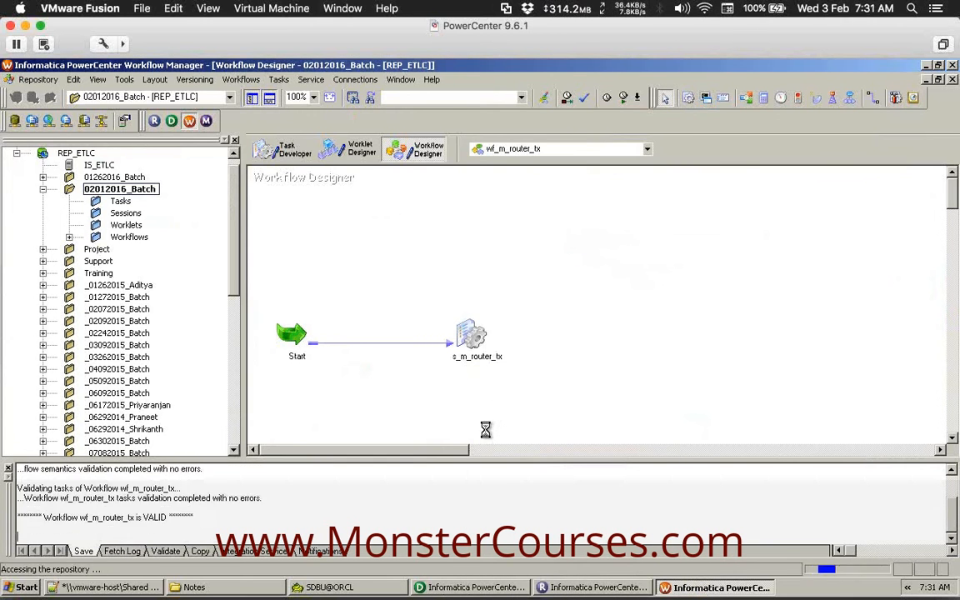
click(241, 79)
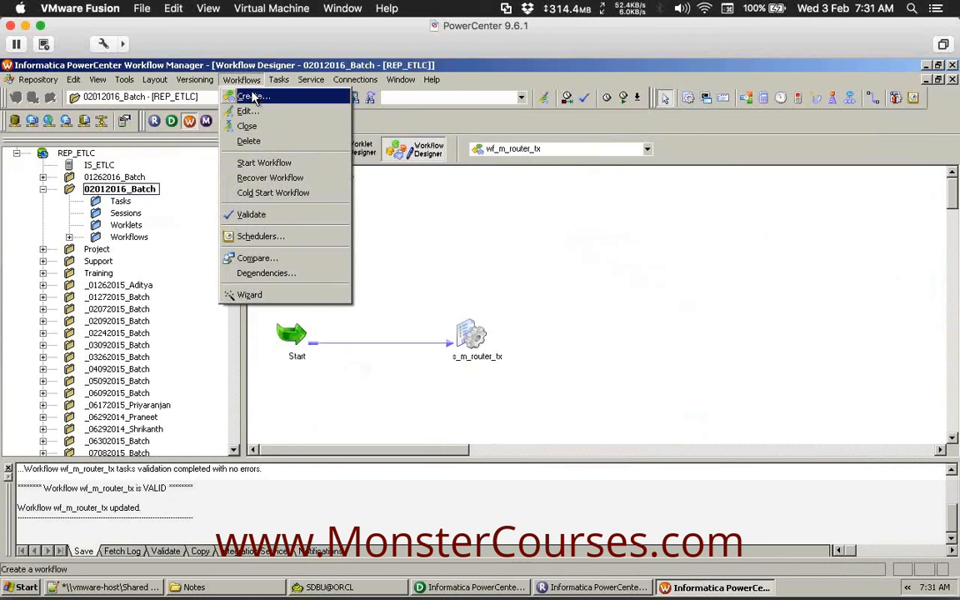
Create the workflow wf_m_expression_tx and reposition its Start task.
click(252, 97)
text(wf)
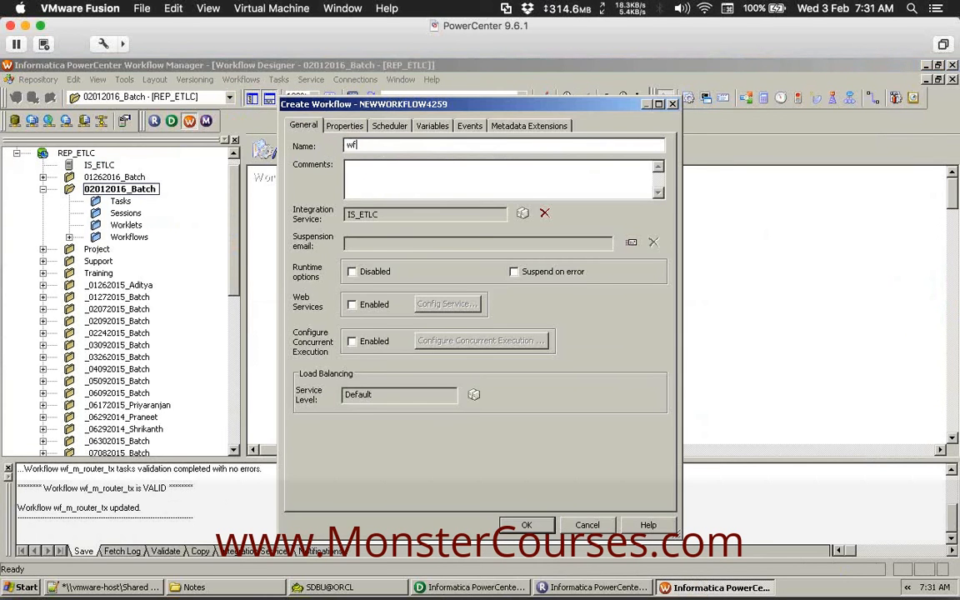
text(_m_expression_tx)
key(Return)
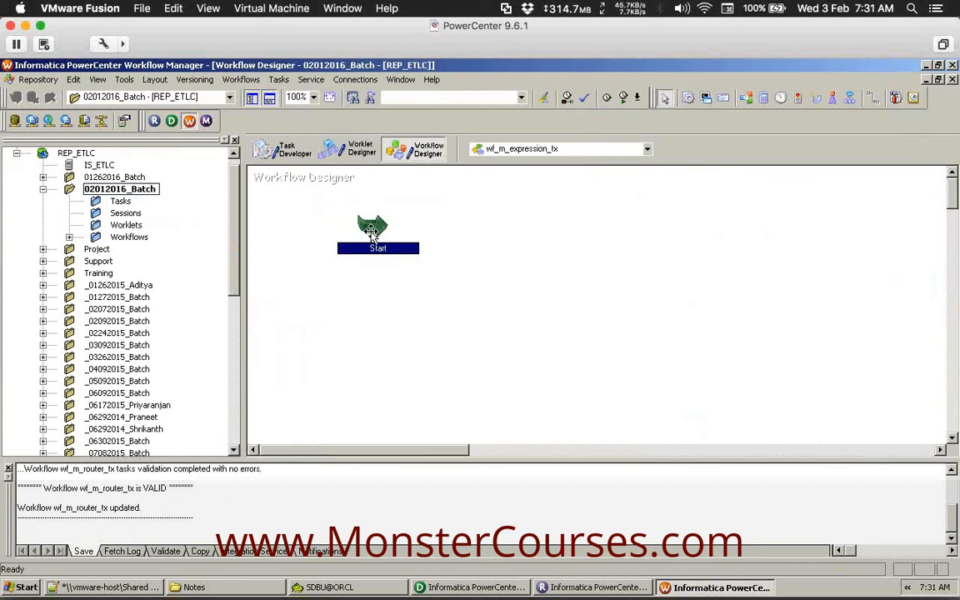
drag(371, 236, 301, 290)
click(455, 292)
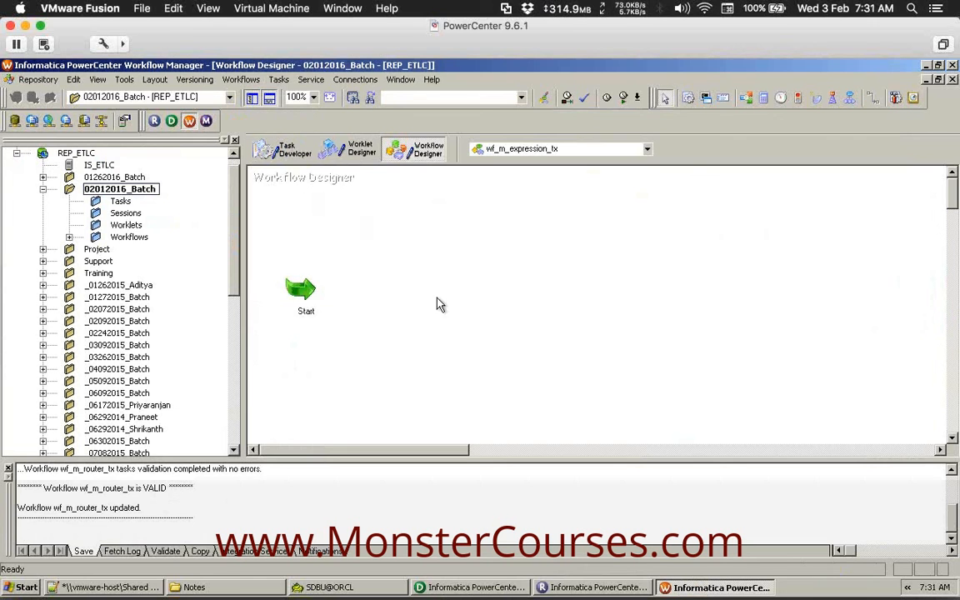
Create session task s_m_expression_tx based on the m_expression_tx mapping.
click(268, 98)
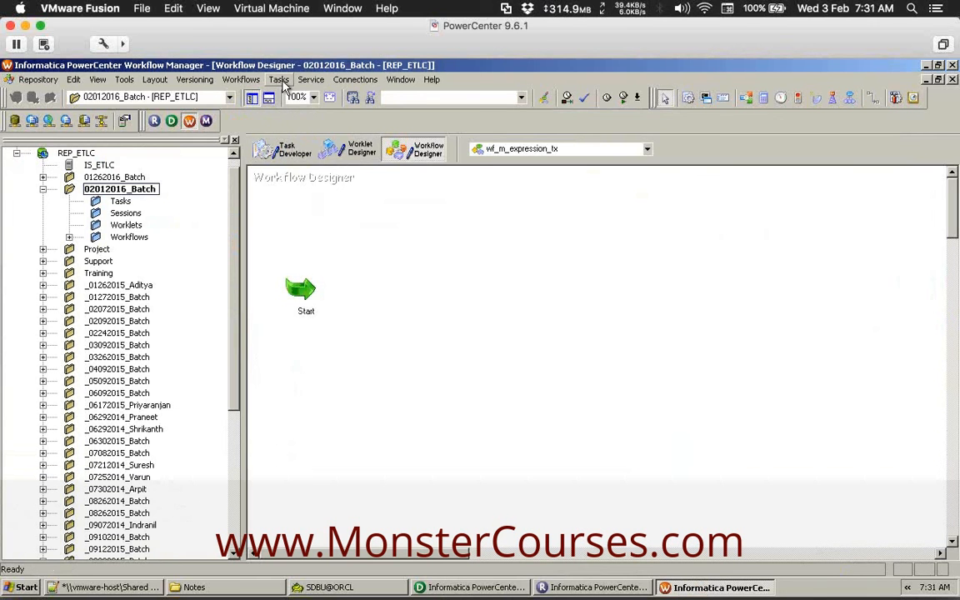
click(282, 81)
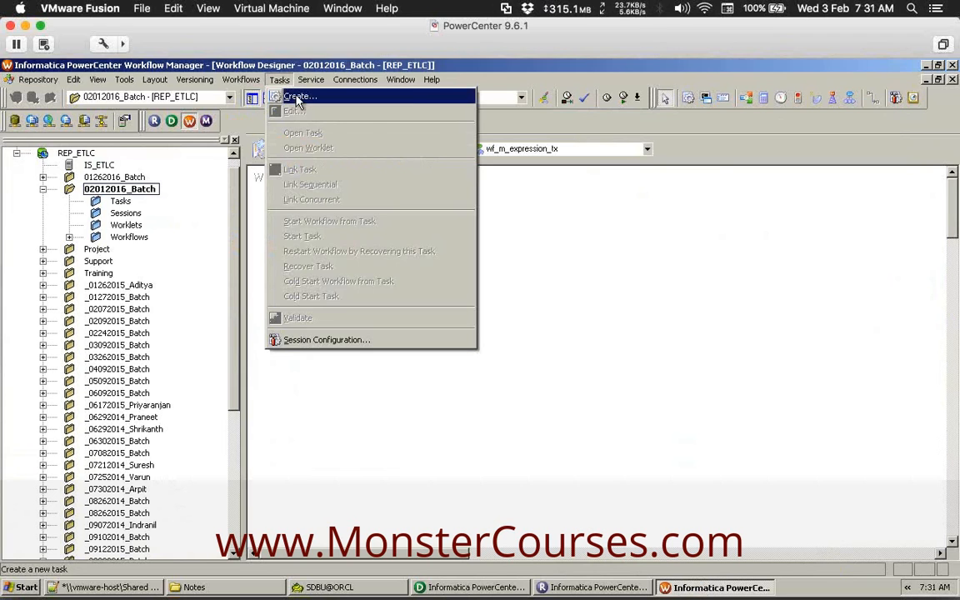
click(298, 97)
click(534, 377)
text(s_m_expr)
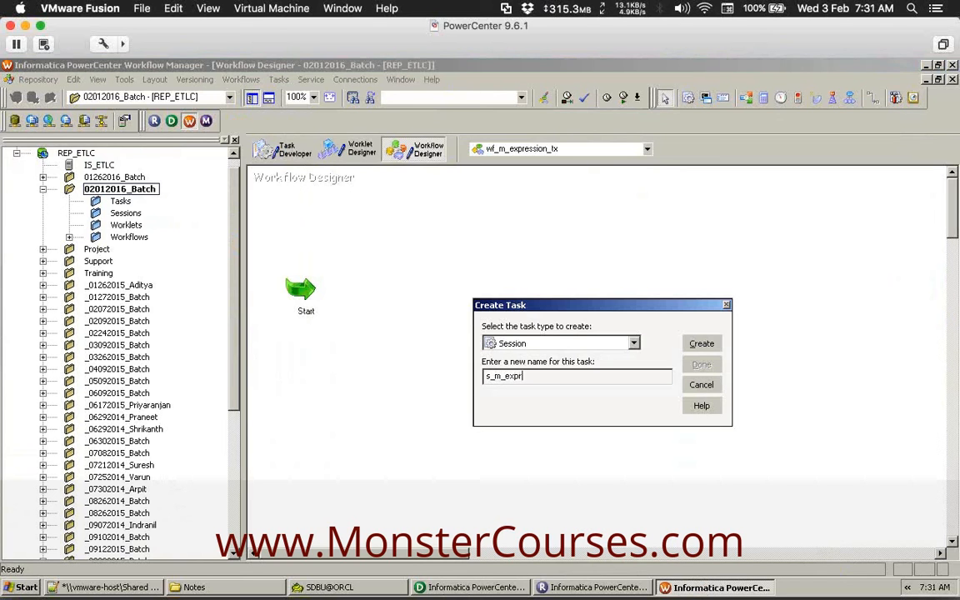
text(ession_tx)
click(702, 345)
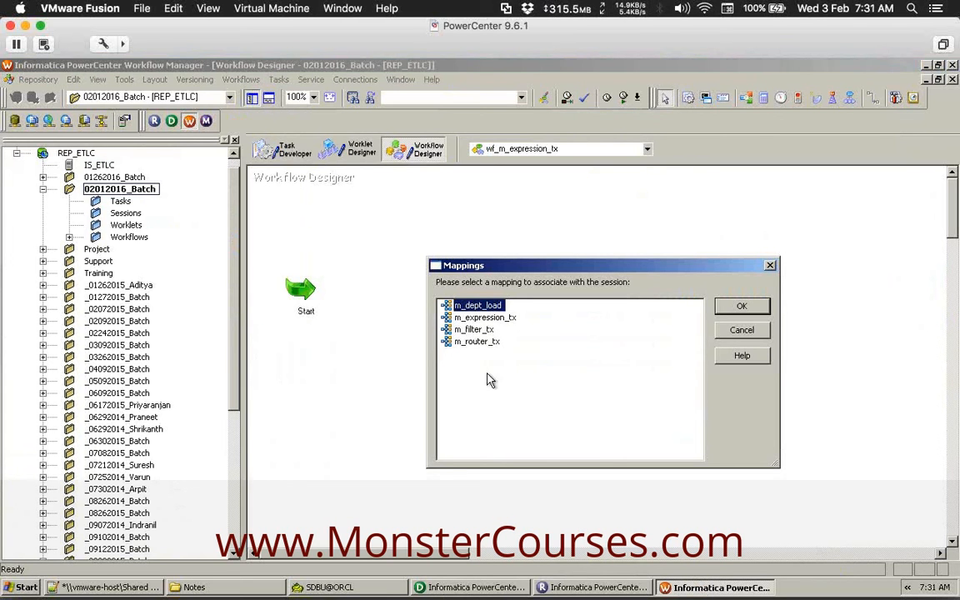
click(484, 321)
click(740, 307)
click(702, 364)
Place the session to the right of Start and nudge Start slightly upward.
drag(306, 204, 446, 308)
drag(307, 292, 305, 255)
click(538, 272)
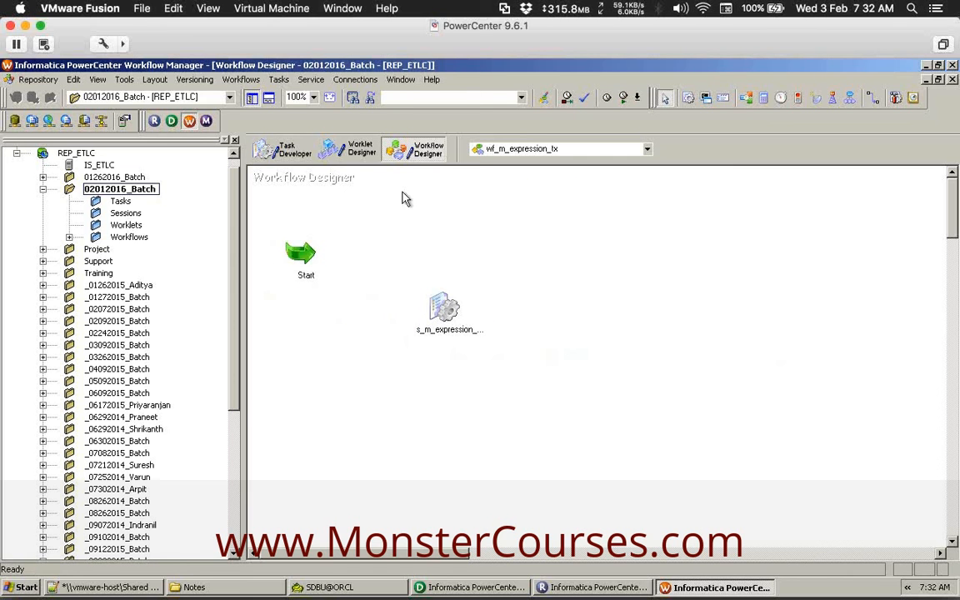
click(280, 80)
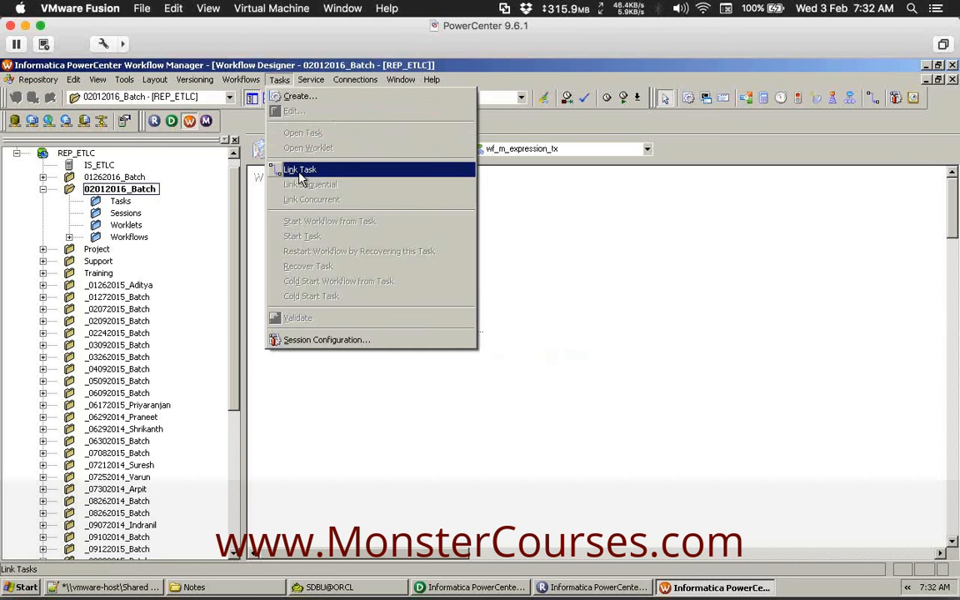
Draw a link from Start to the s_m_expression_tx session.
click(321, 175)
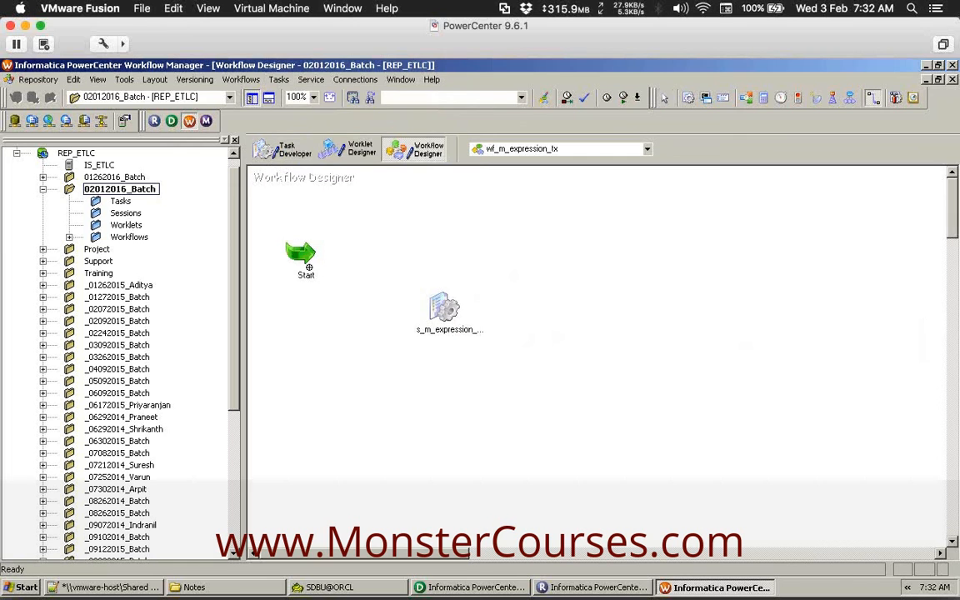
drag(305, 249, 443, 308)
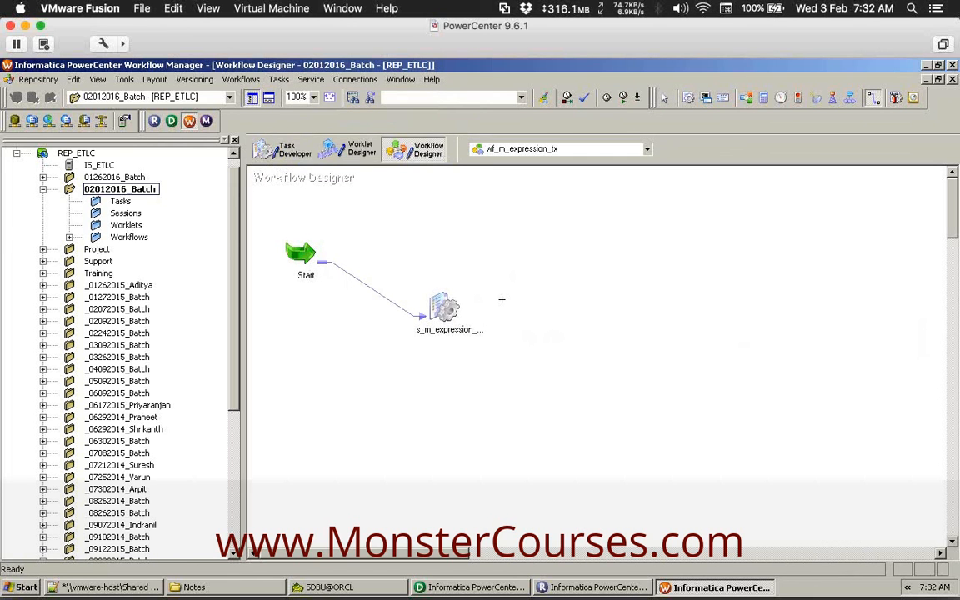
key(Escape)
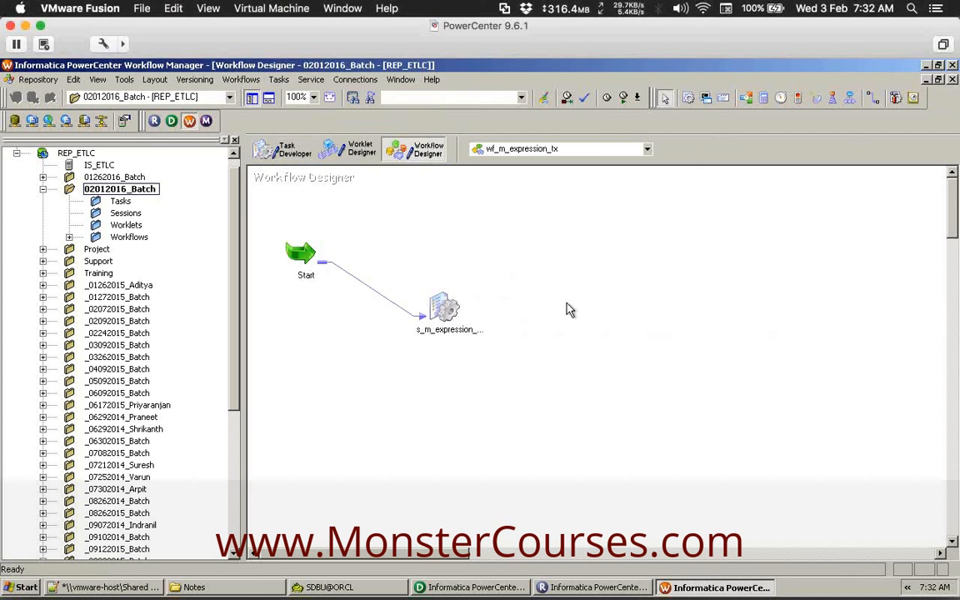
Open the s_m_expression_tx session's Edit Tasks dialog and move it aside.
click(448, 310)
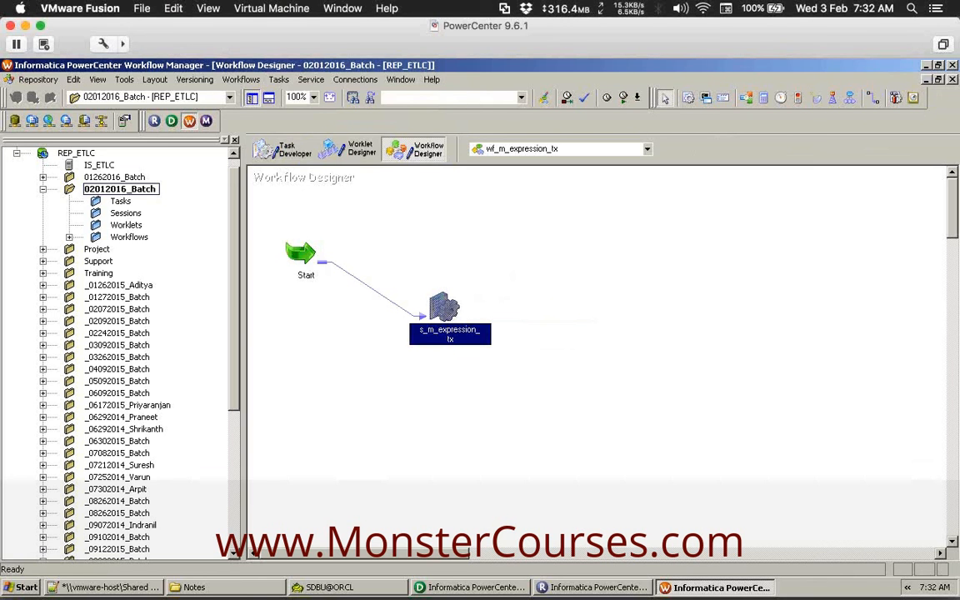
double_click(449, 311)
drag(523, 100, 383, 113)
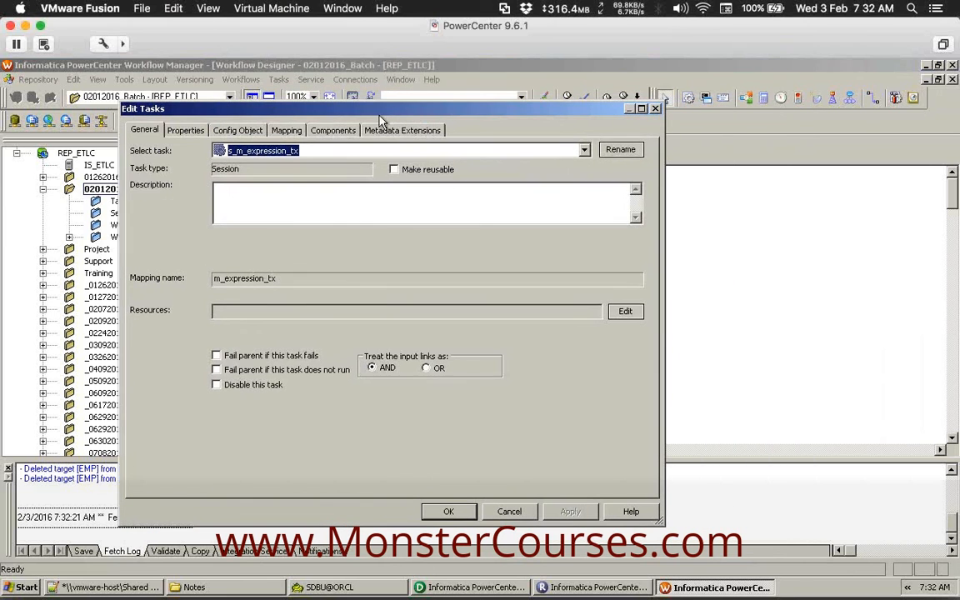
On the Mapping settings, set the SQ_EMP source connection to sdbu@orcl.
click(288, 131)
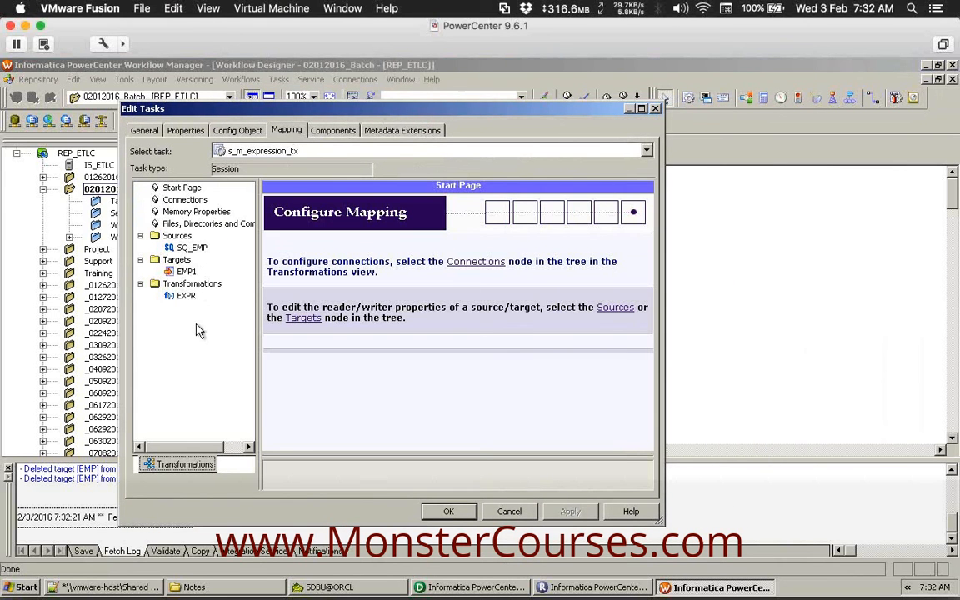
click(191, 247)
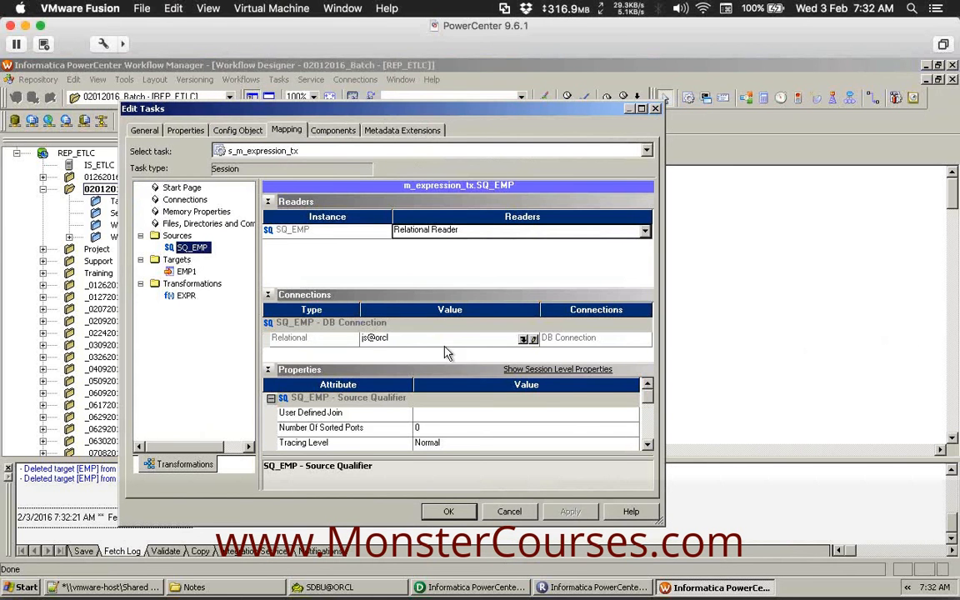
click(522, 339)
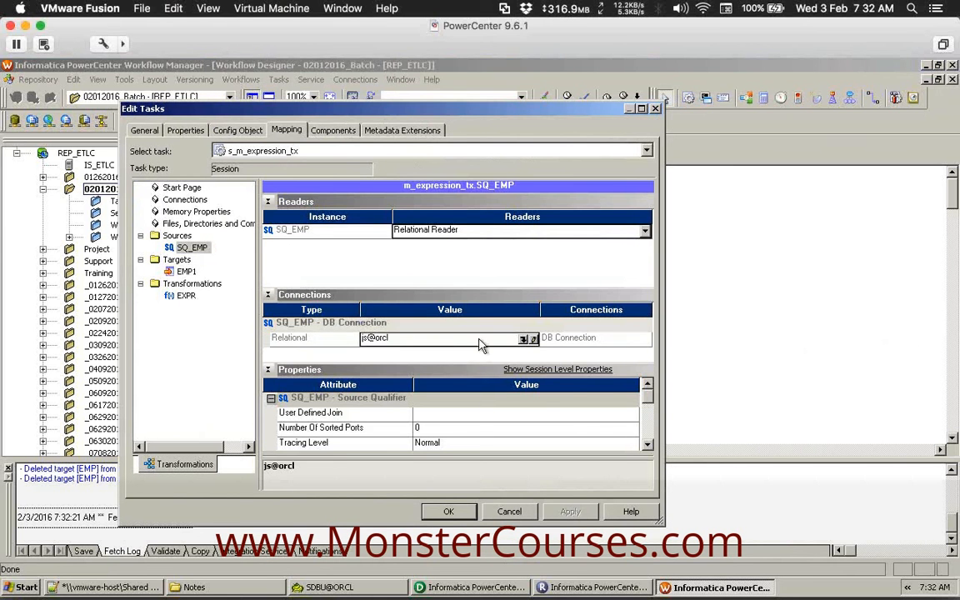
click(523, 340)
click(317, 324)
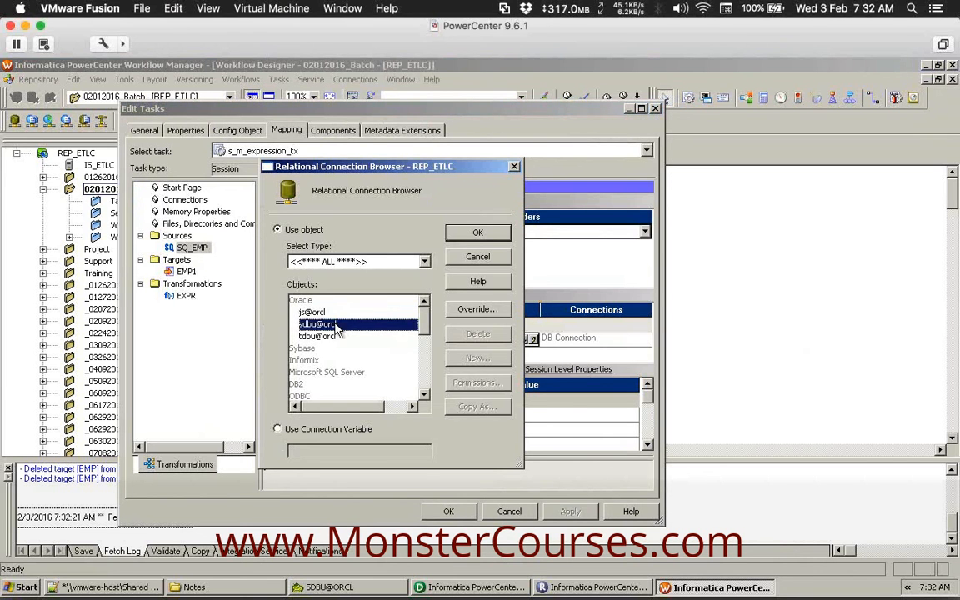
click(468, 237)
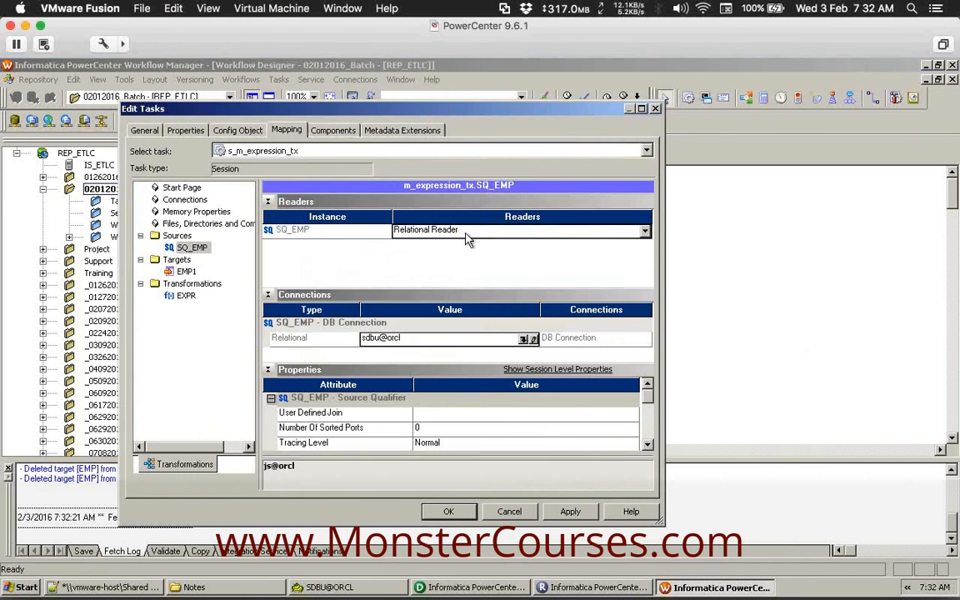
Set the EMP1 target connection to tdbu@orcl and enable Truncate target table option.
click(186, 273)
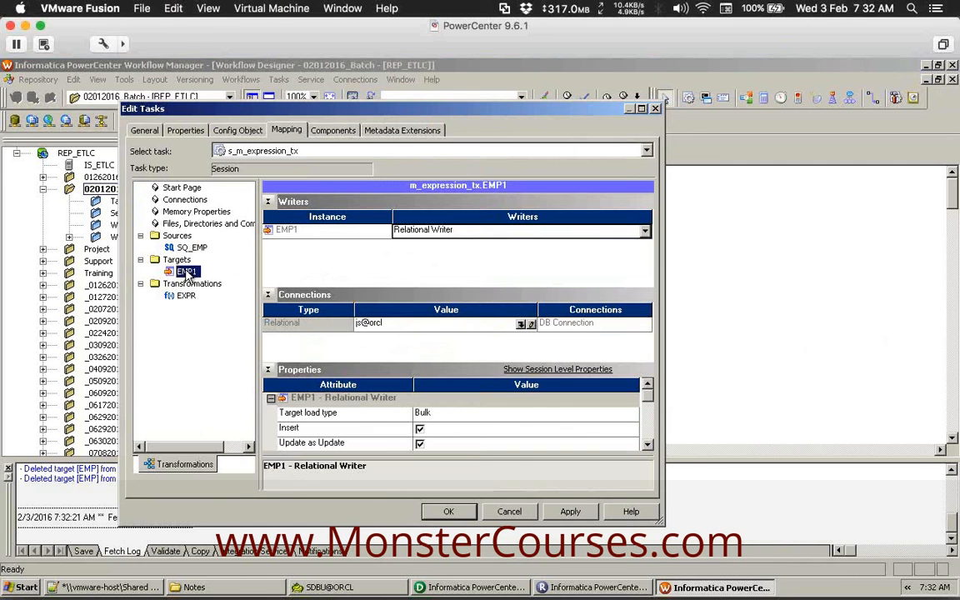
click(520, 324)
double_click(317, 338)
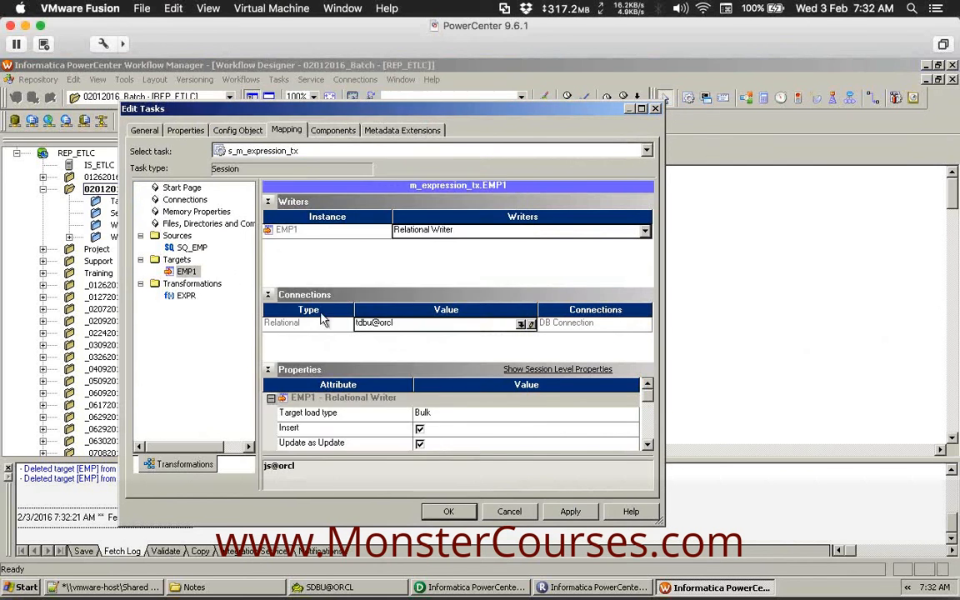
click(267, 202)
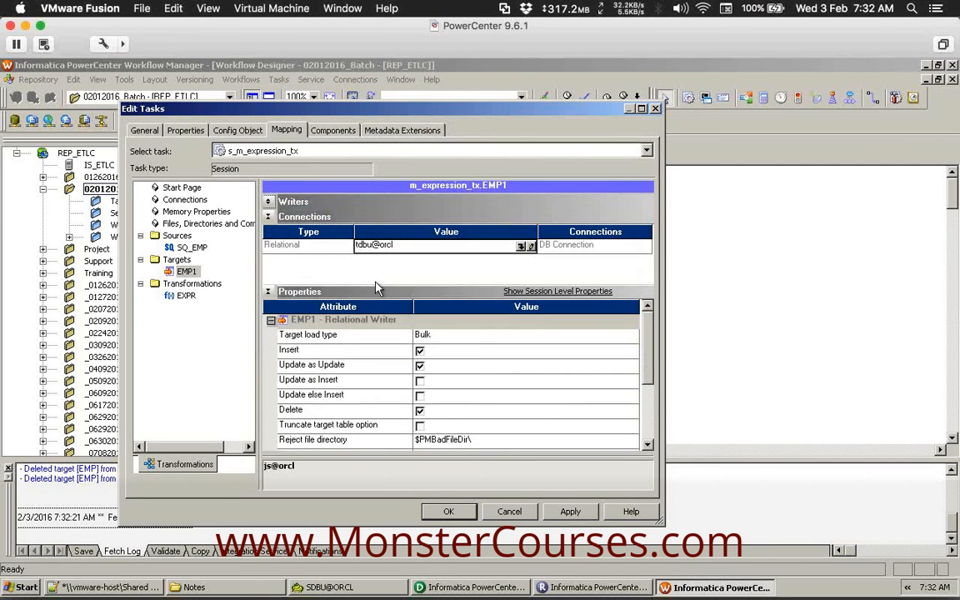
click(420, 427)
click(369, 428)
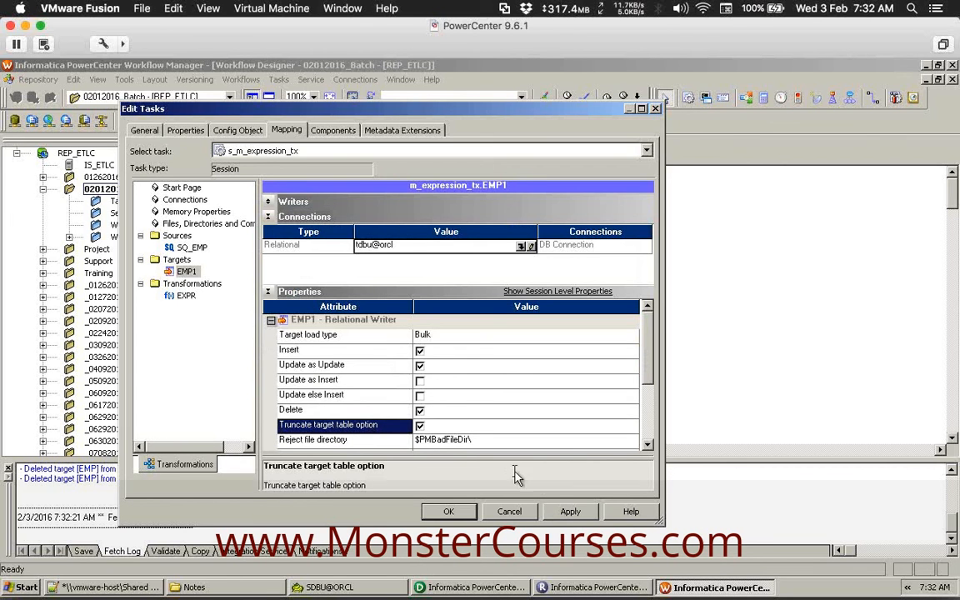
Apply the session edits, save wf_m_expression_tx (reported VALID), and start the workflow.
click(446, 511)
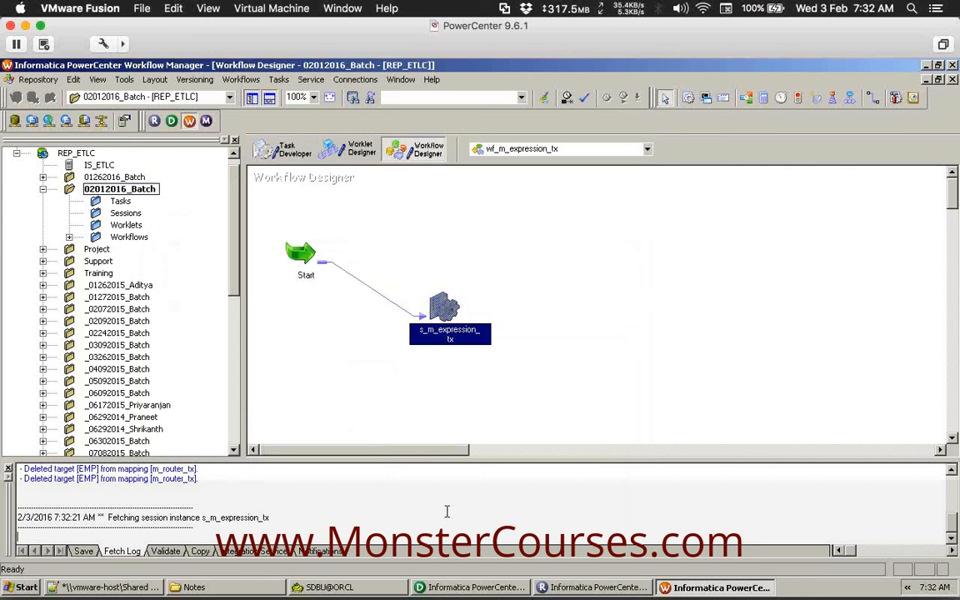
click(388, 424)
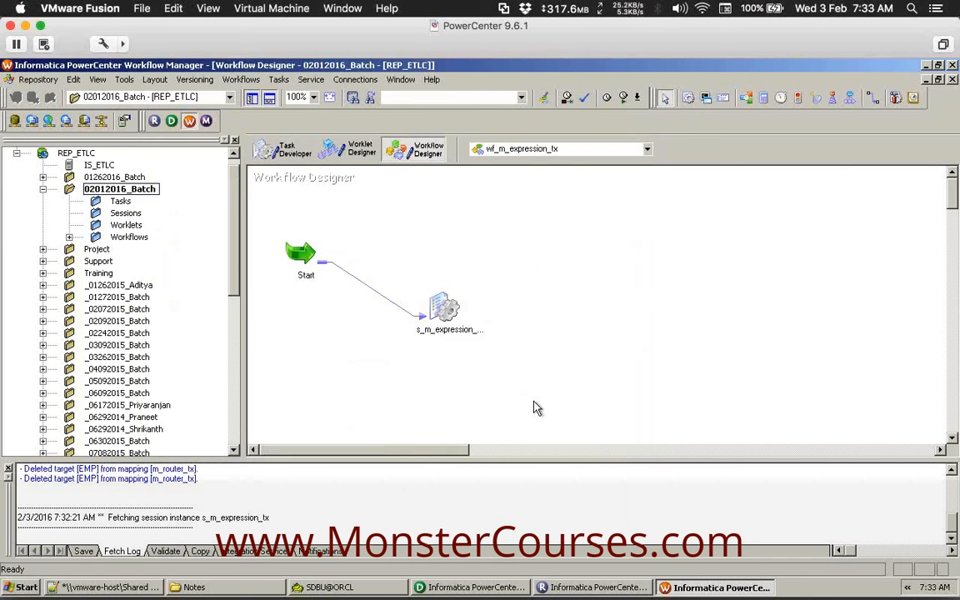
key(ctrl+s)
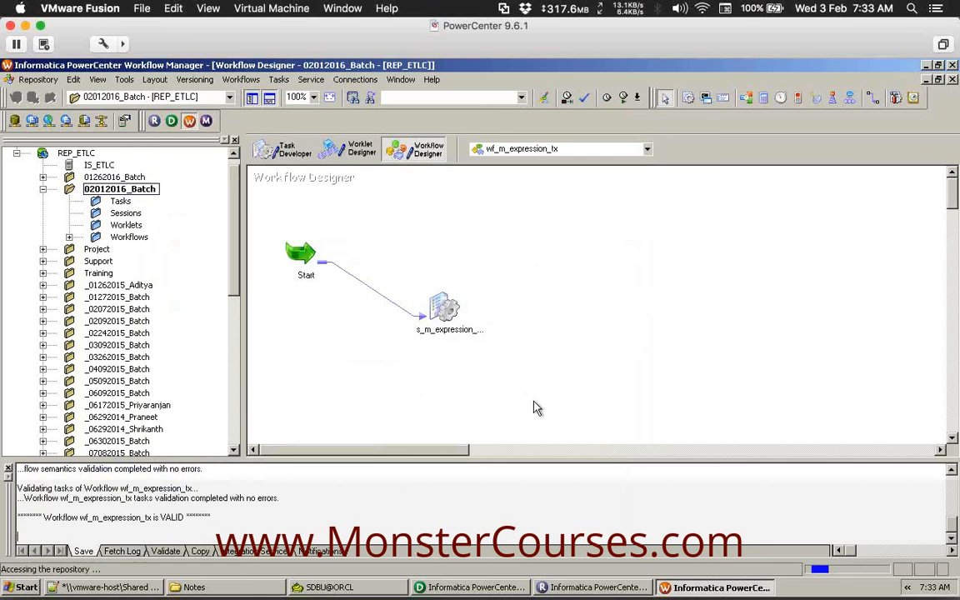
drag(204, 489, 15, 489)
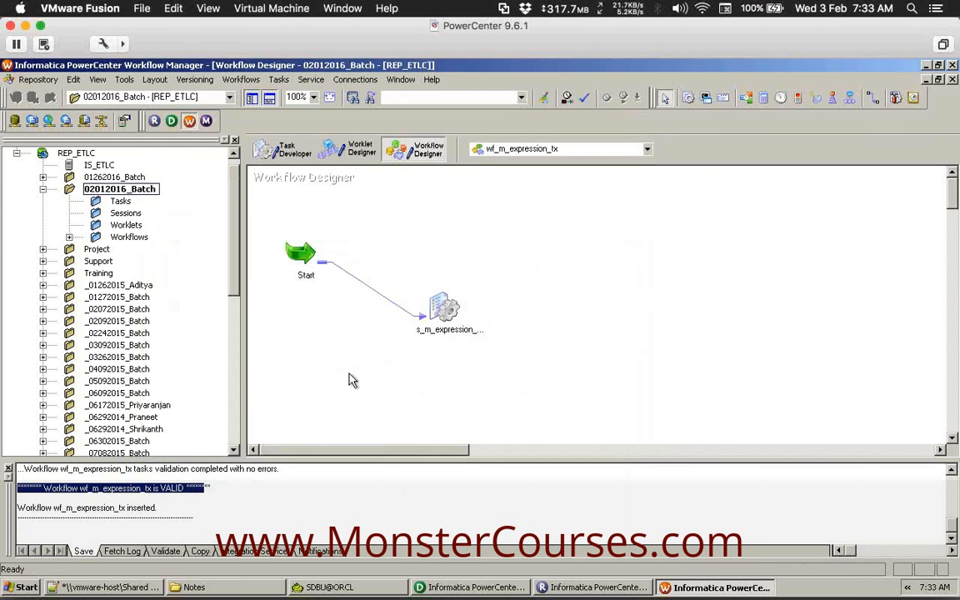
right_click(528, 210)
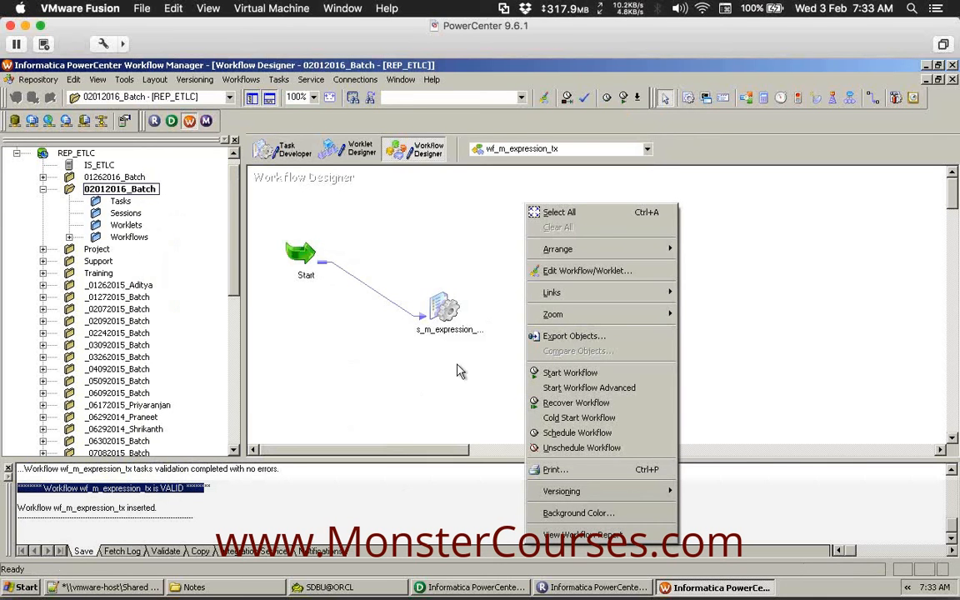
click(598, 377)
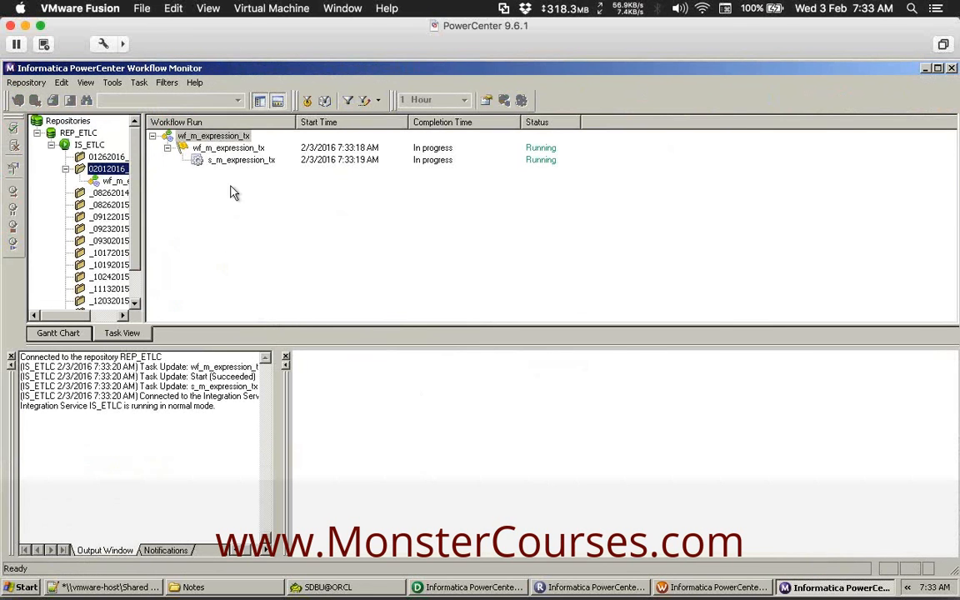
Check the s_m_expression_tx run's SQ_EMP and EMP1 row counts, then switch to Toad.
click(237, 160)
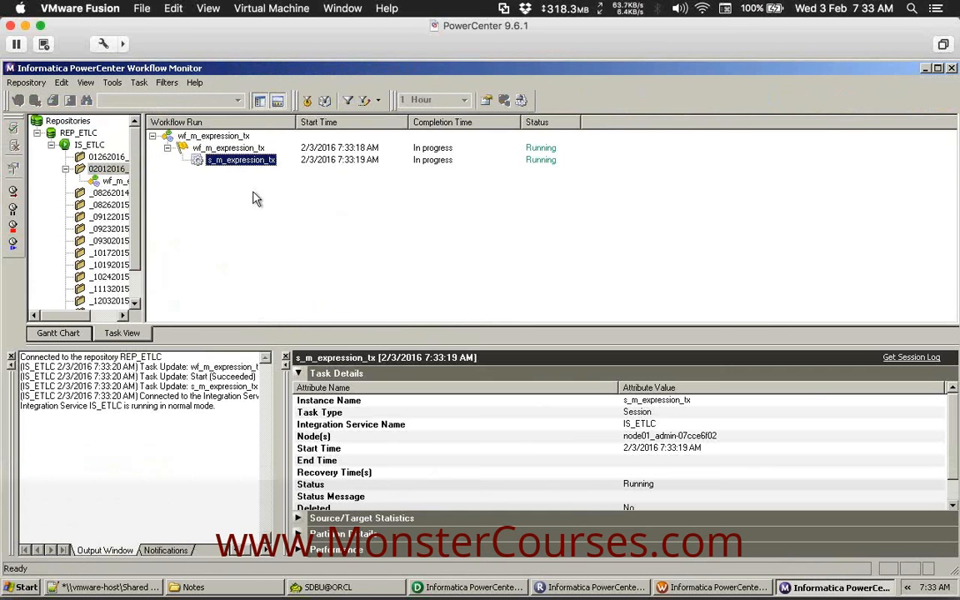
click(299, 518)
click(299, 373)
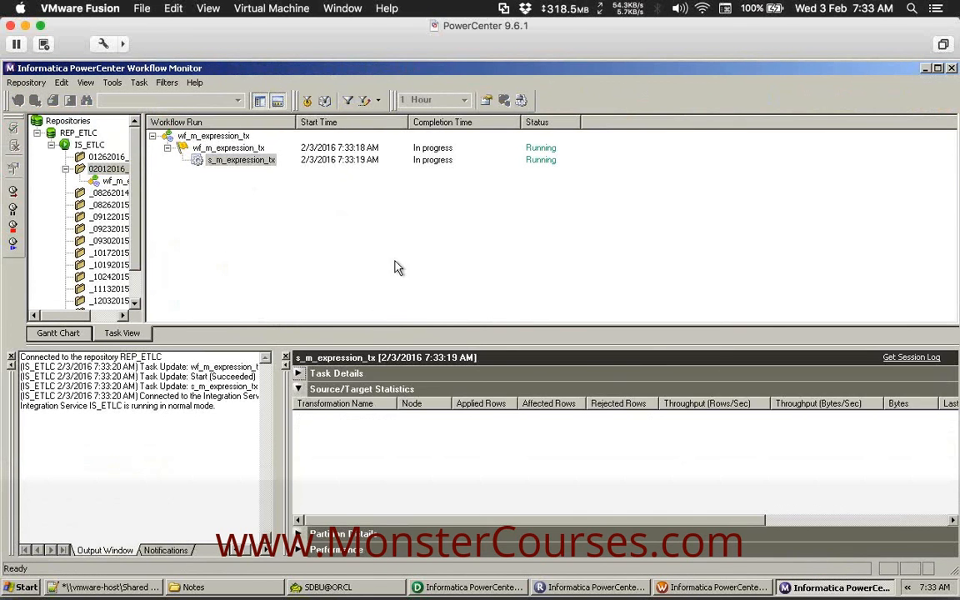
click(397, 264)
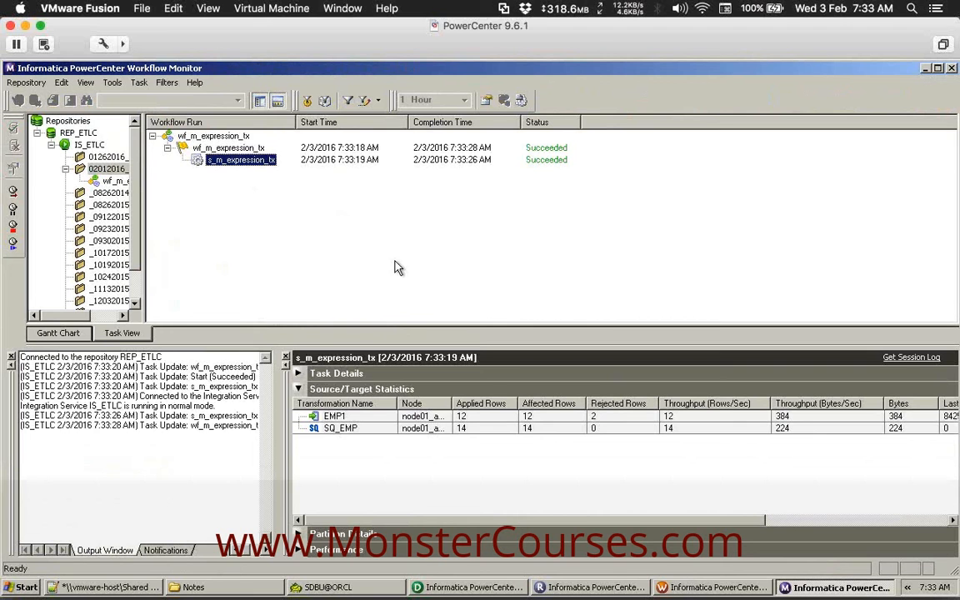
click(349, 429)
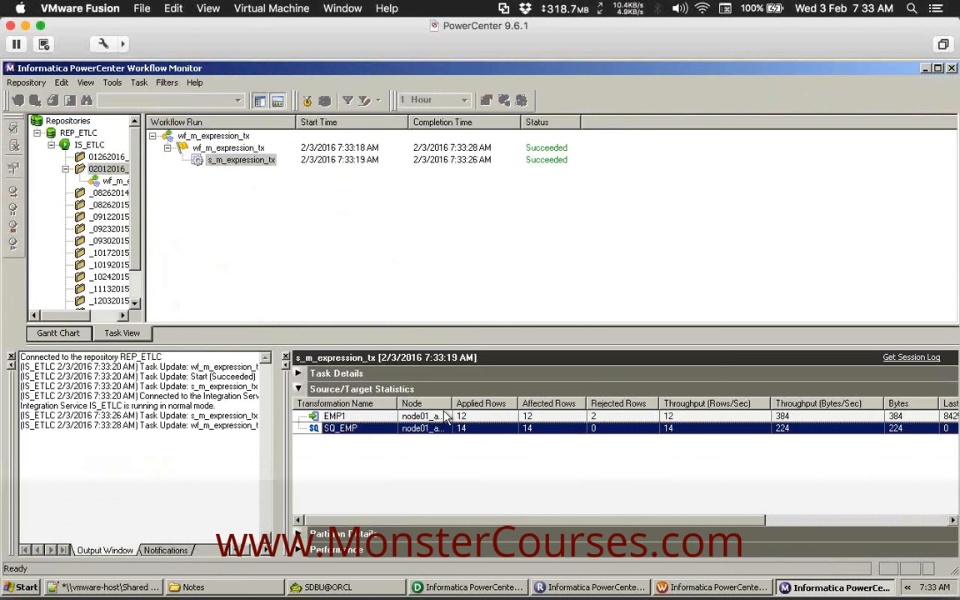
click(374, 417)
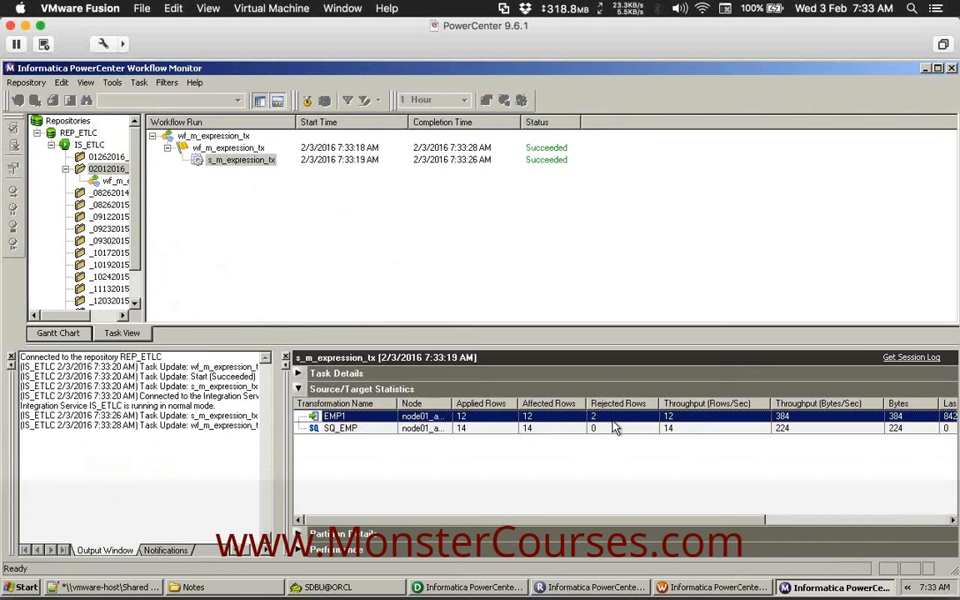
click(497, 266)
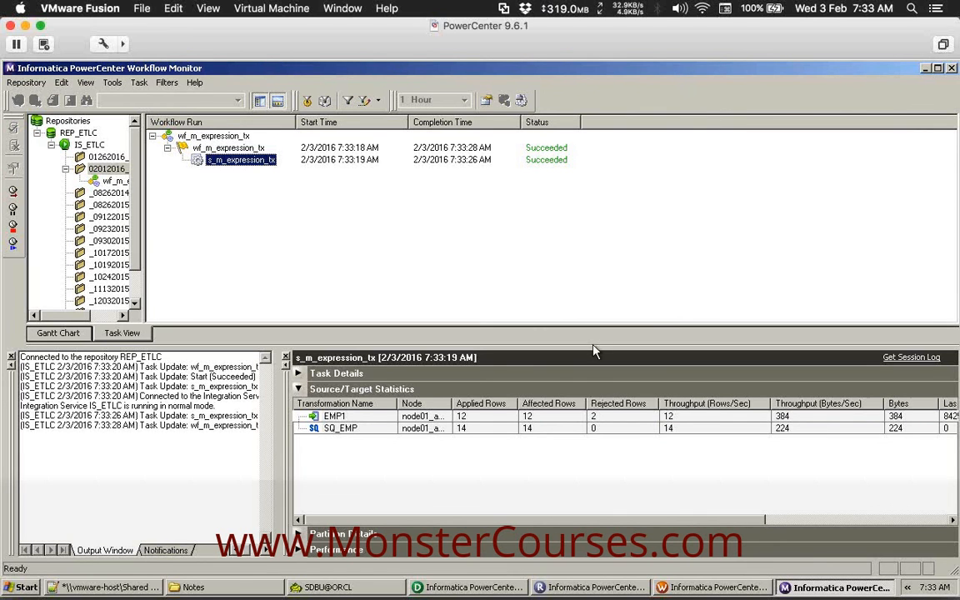
click(538, 417)
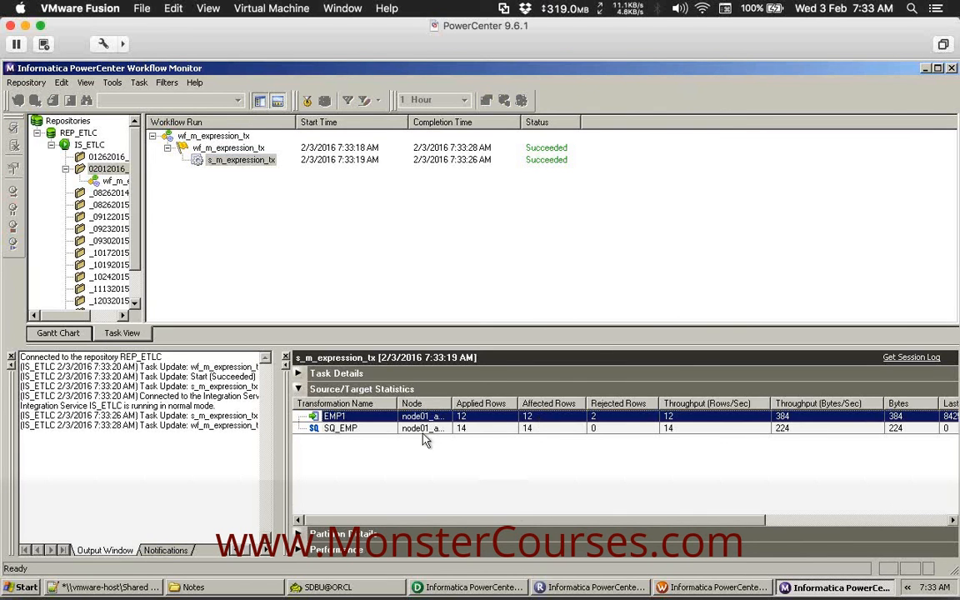
click(337, 374)
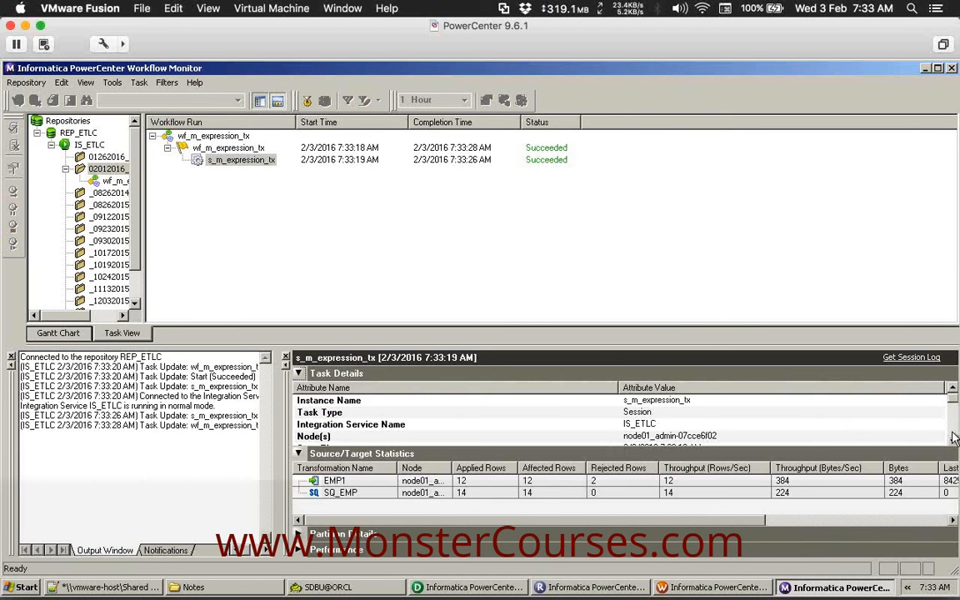
scroll(956, 444, down, 2)
scroll(859, 396, down, 4)
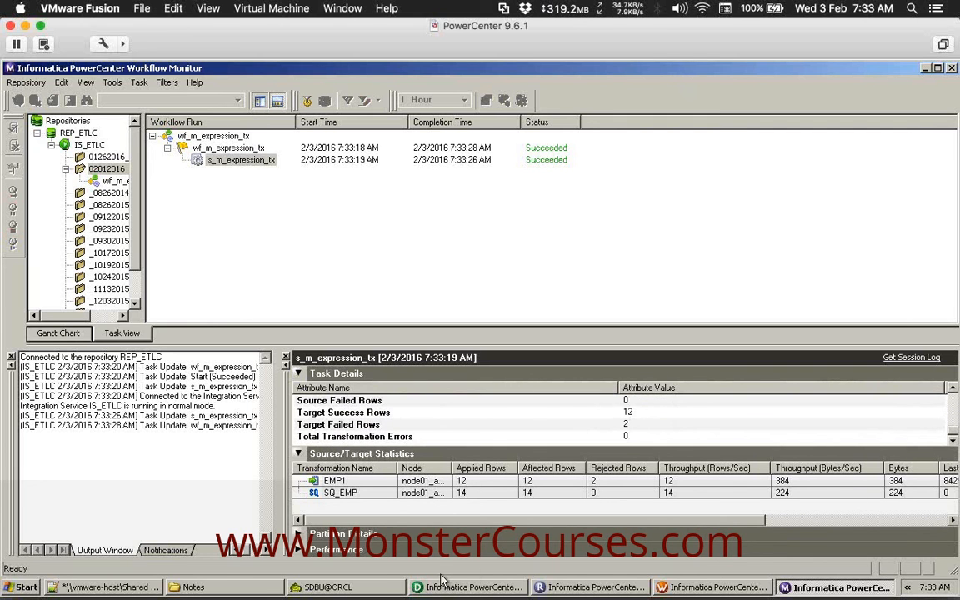
click(375, 590)
Open a new Toad connection as the TDBU user on ORCL.
click(105, 143)
click(136, 83)
click(154, 98)
click(253, 209)
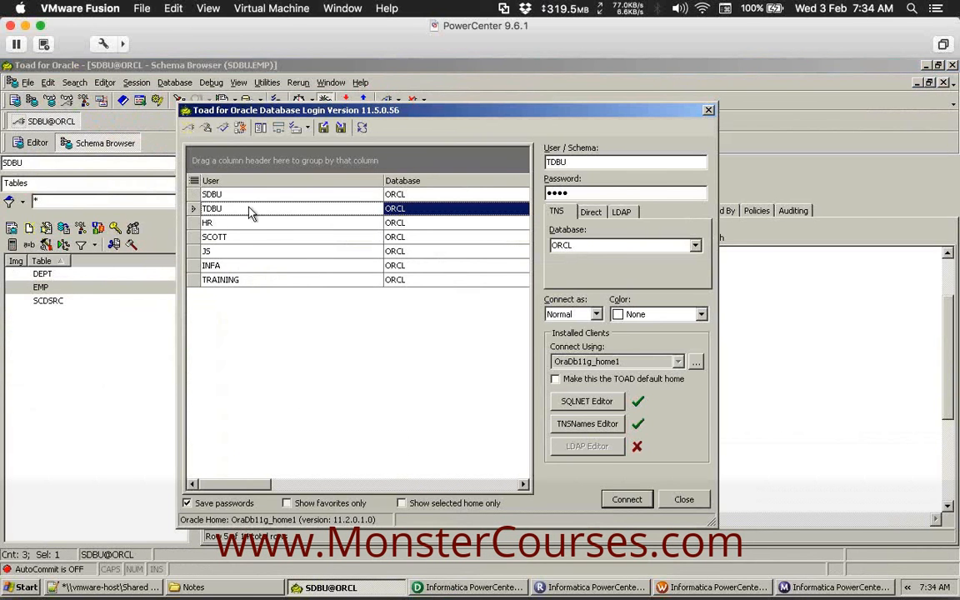
click(625, 500)
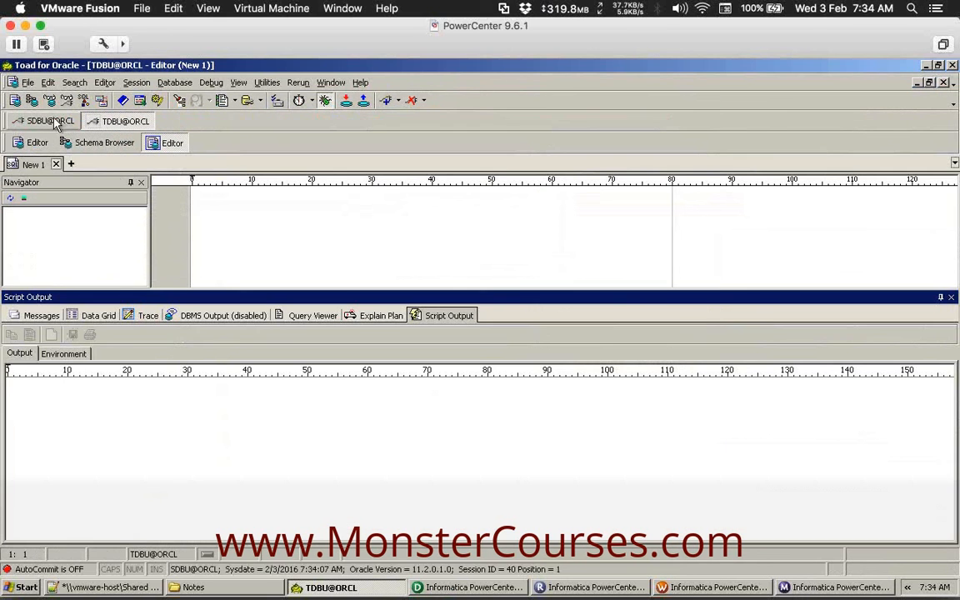
Show the EMP table's data and check COMM values for employees 7499 and 7900.
click(31, 100)
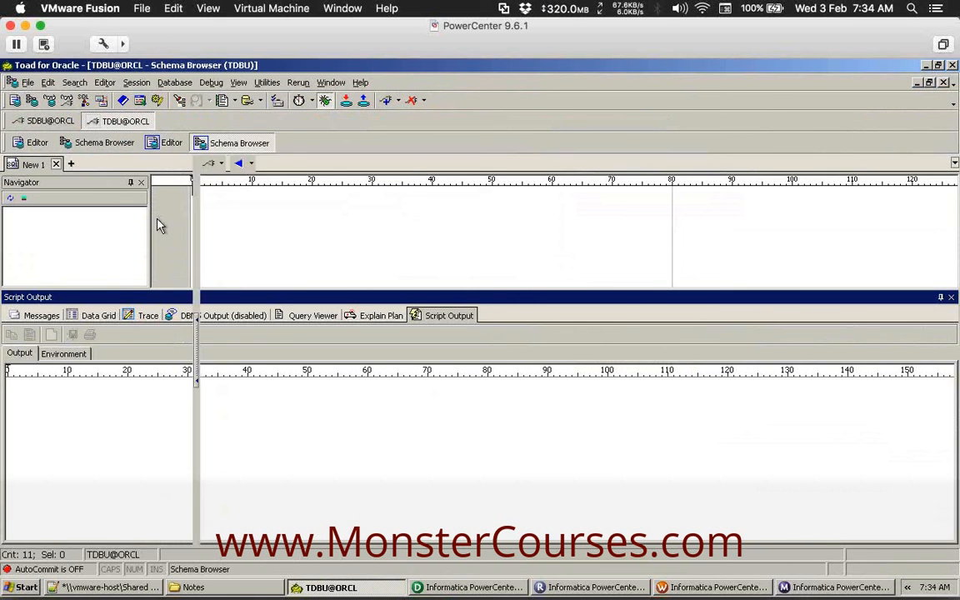
click(48, 314)
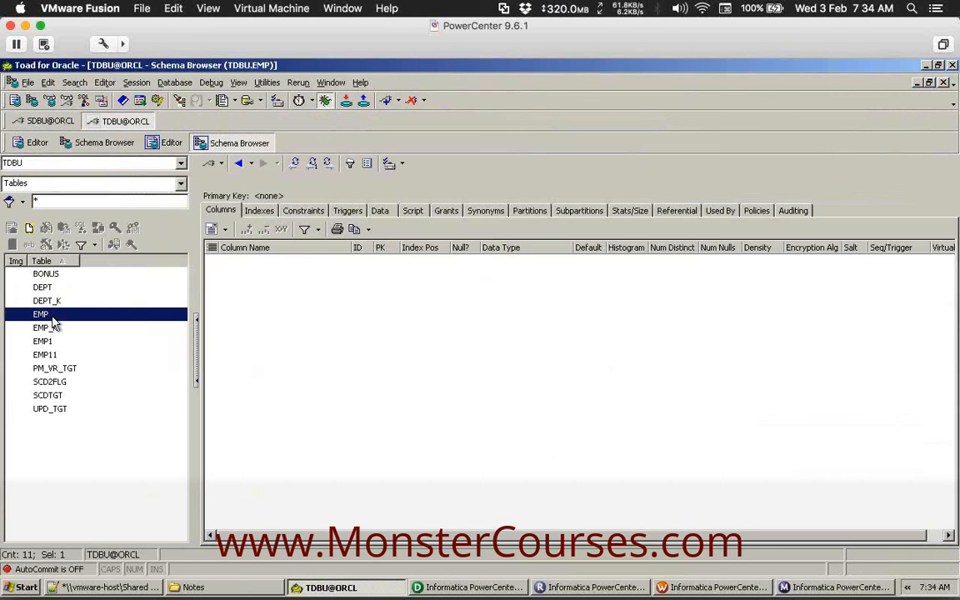
click(380, 210)
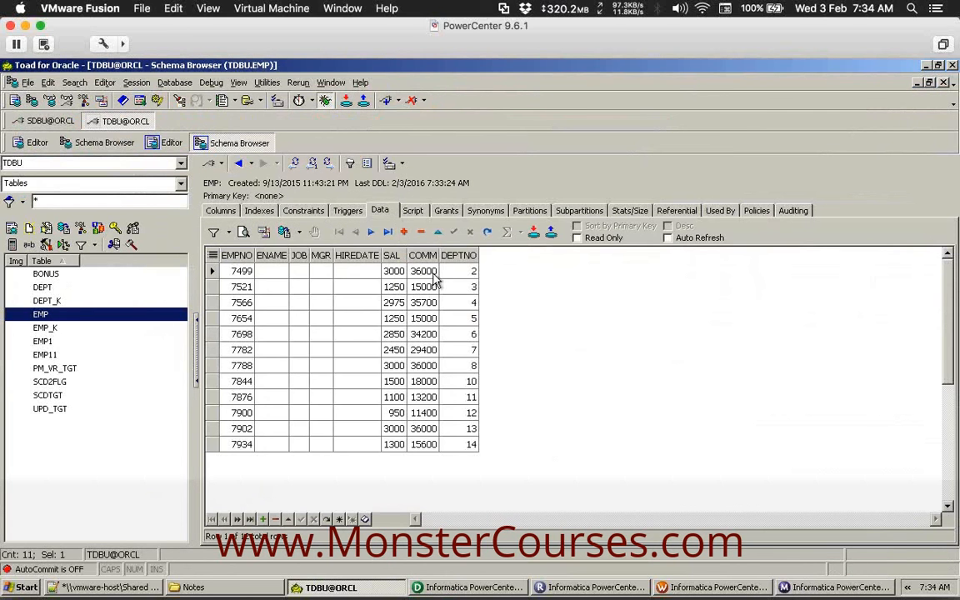
click(422, 271)
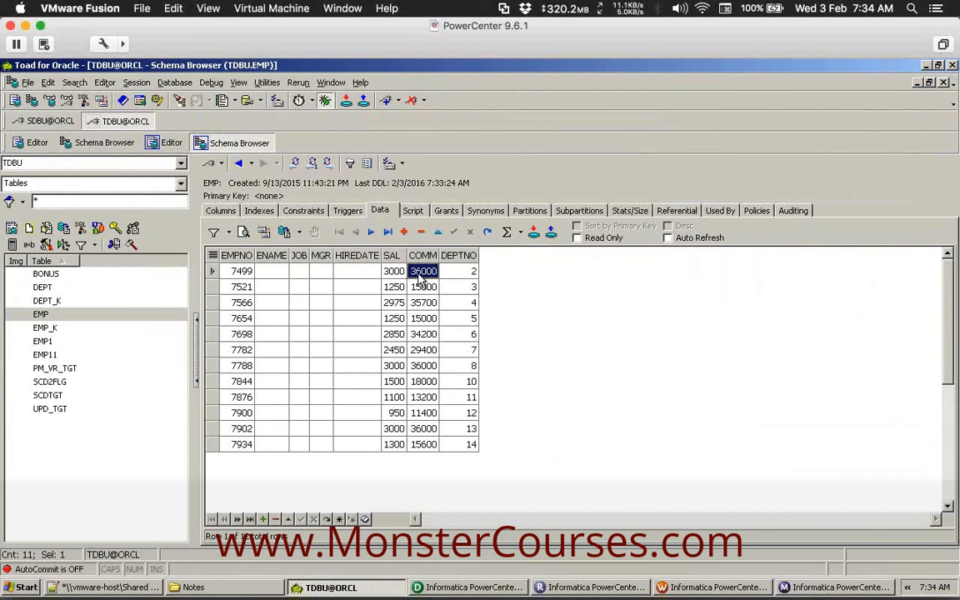
click(424, 413)
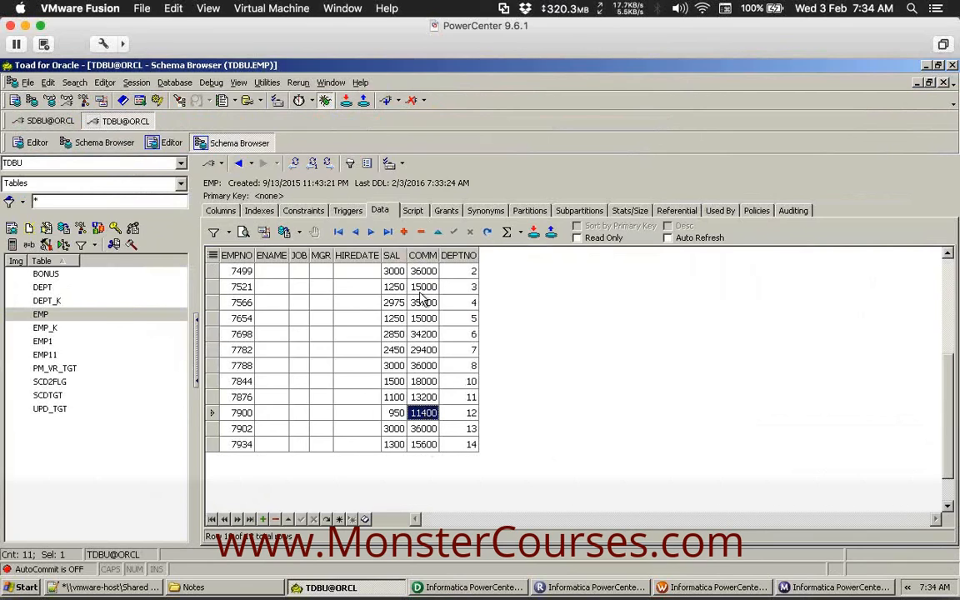